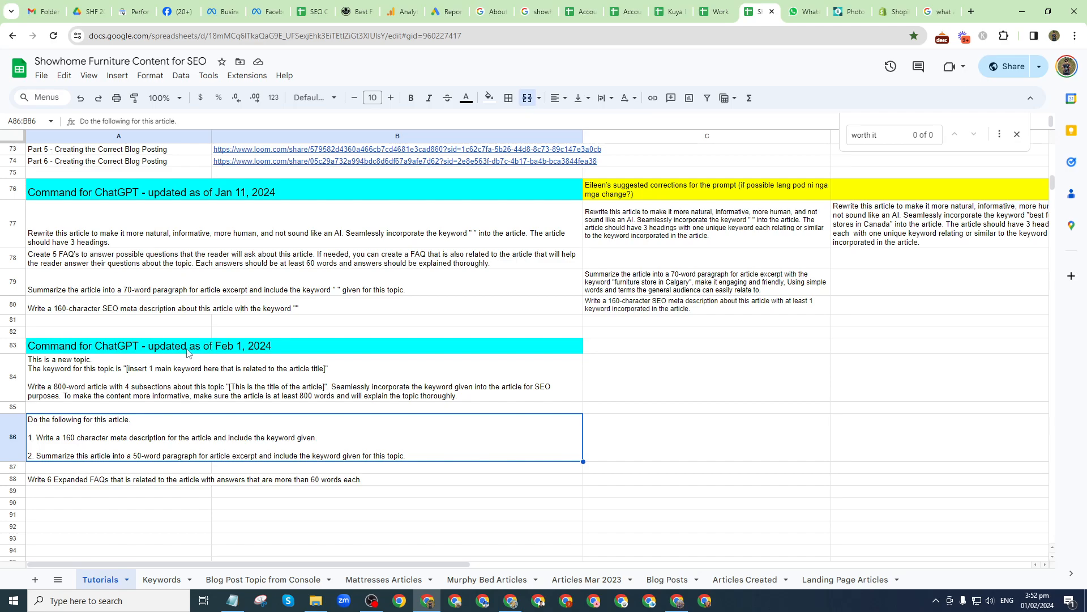
# - Review the three ChatGPT prompts updated as of Feb 1, 2024: the article, the meta description with excerpt, and the FAQ prompt
pyautogui.click(45, 380)
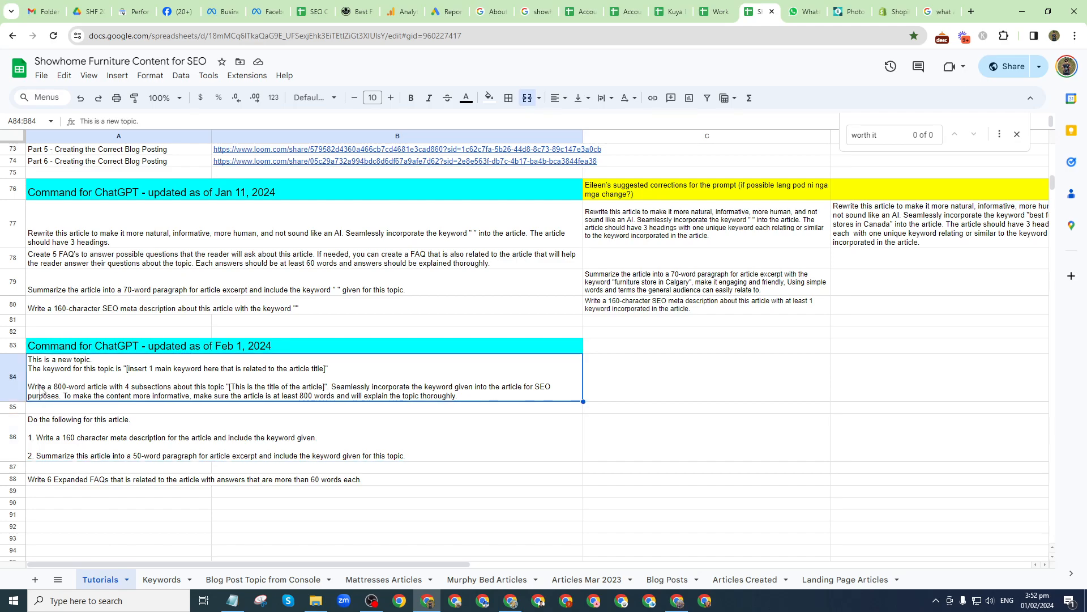
pyautogui.click(42, 433)
pyautogui.click(51, 481)
pyautogui.click(55, 436)
pyautogui.click(64, 380)
pyautogui.click(75, 430)
pyautogui.click(72, 484)
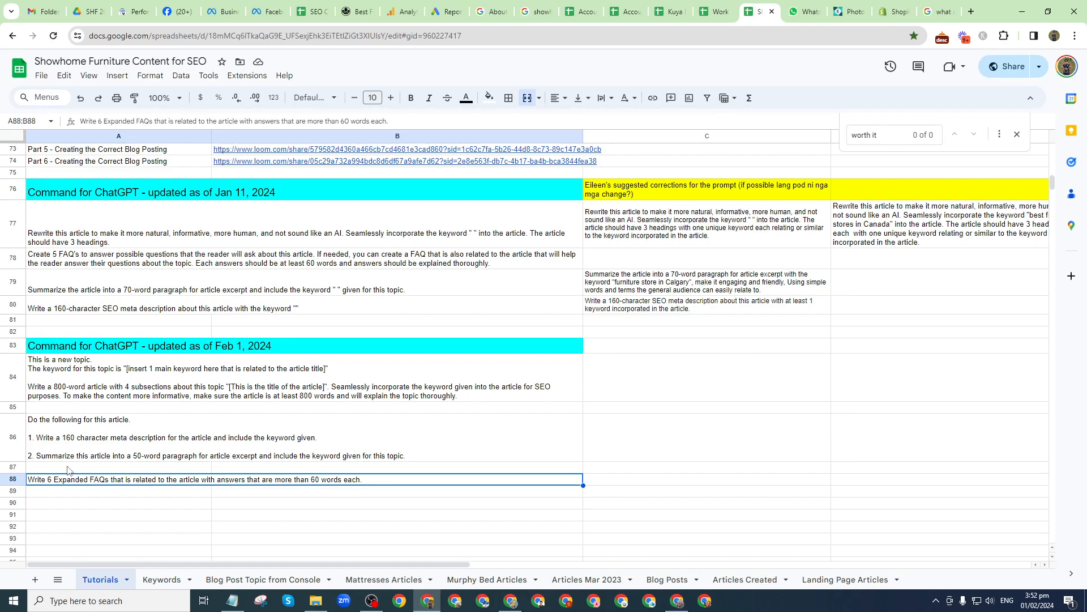
# - Copy the full text of the 800-word article prompt under the Feb 1, 2024 heading
pyautogui.click(82, 390)
pyautogui.doubleClick(80, 375)
pyautogui.hotkey('ctrl', 'a')
pyautogui.hotkey('ctrl', 'c')
pyautogui.press('Escape')
# - Switch to ChatGPT, open the Natural Content Writer GPT and paste the copied article prompt into its message
pyautogui.moveTo(521, 607)
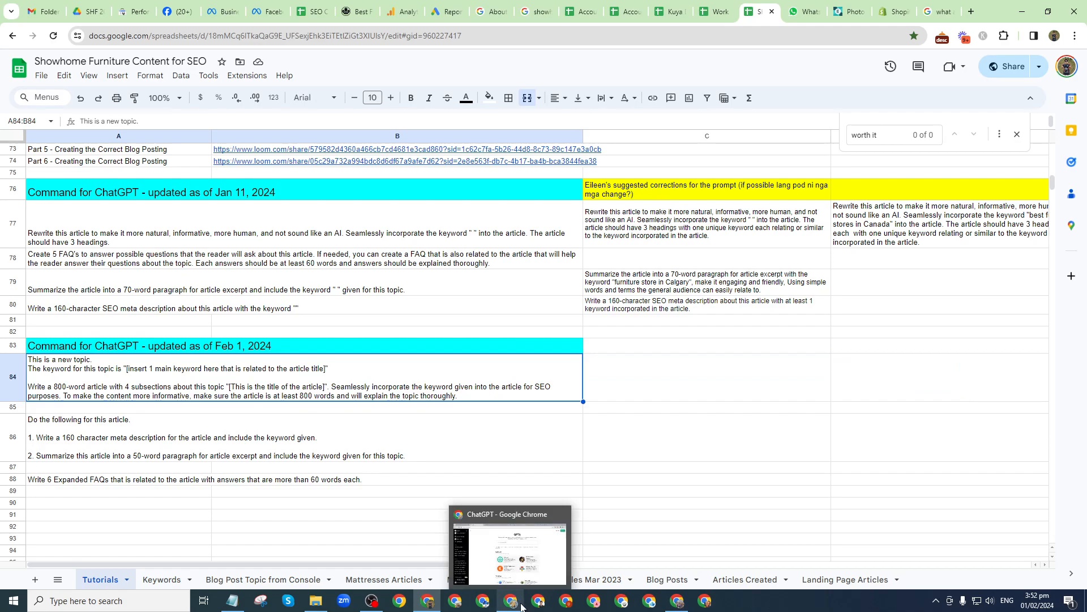
pyautogui.click(504, 567)
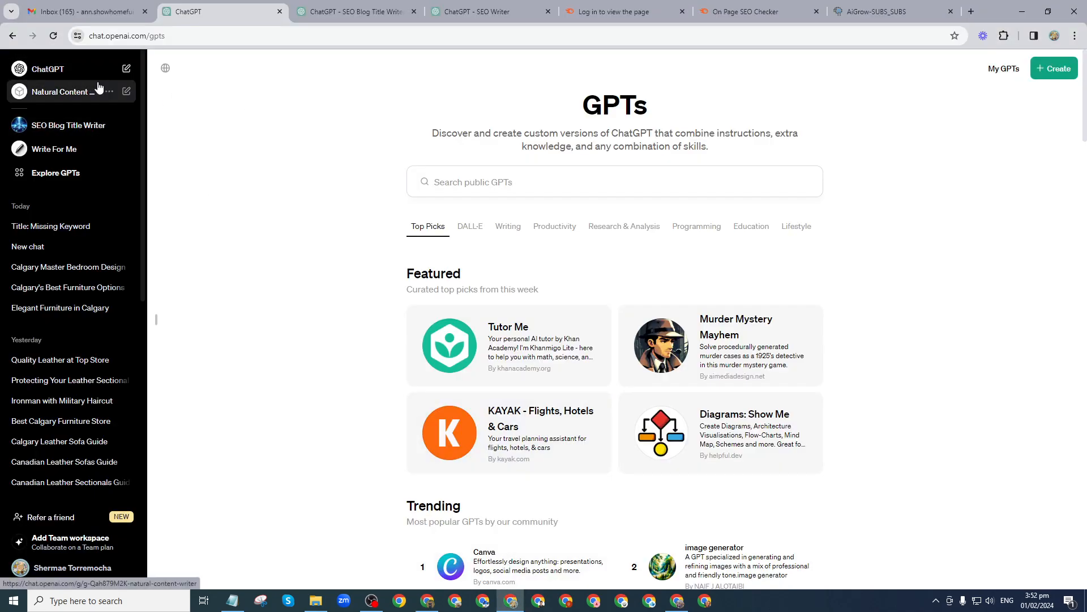
pyautogui.click(63, 94)
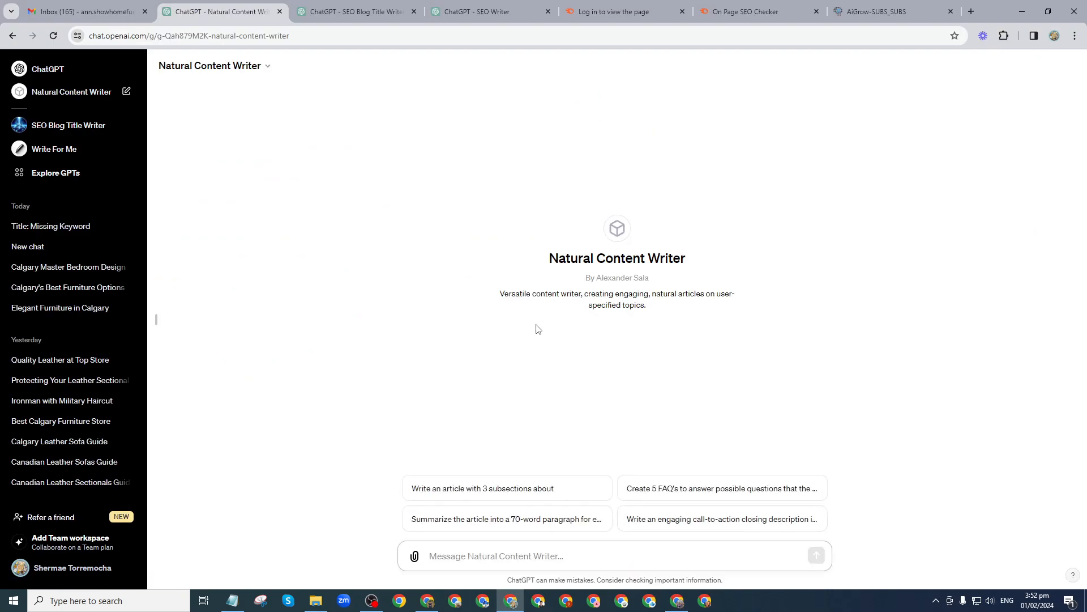
pyautogui.hotkey('ctrl', 'v')
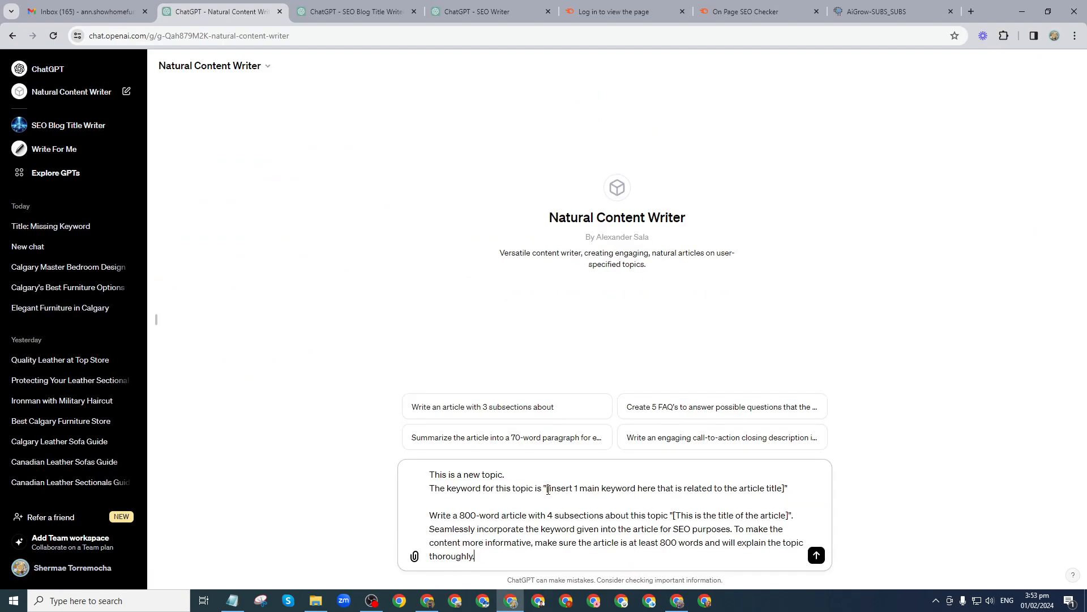
# - Replace the prompt's keyword placeholder with "Tempur-Pedic Mattresses", copied from the first blog title on the Mattresses Articles sheet
pyautogui.hotkey('alt', 'Tab')
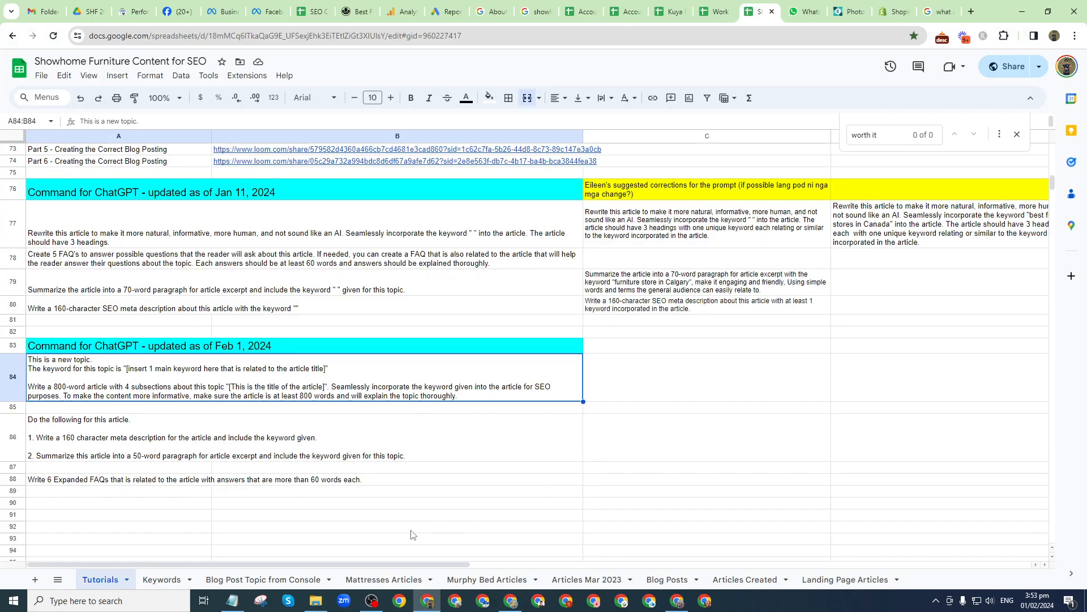
pyautogui.click(374, 579)
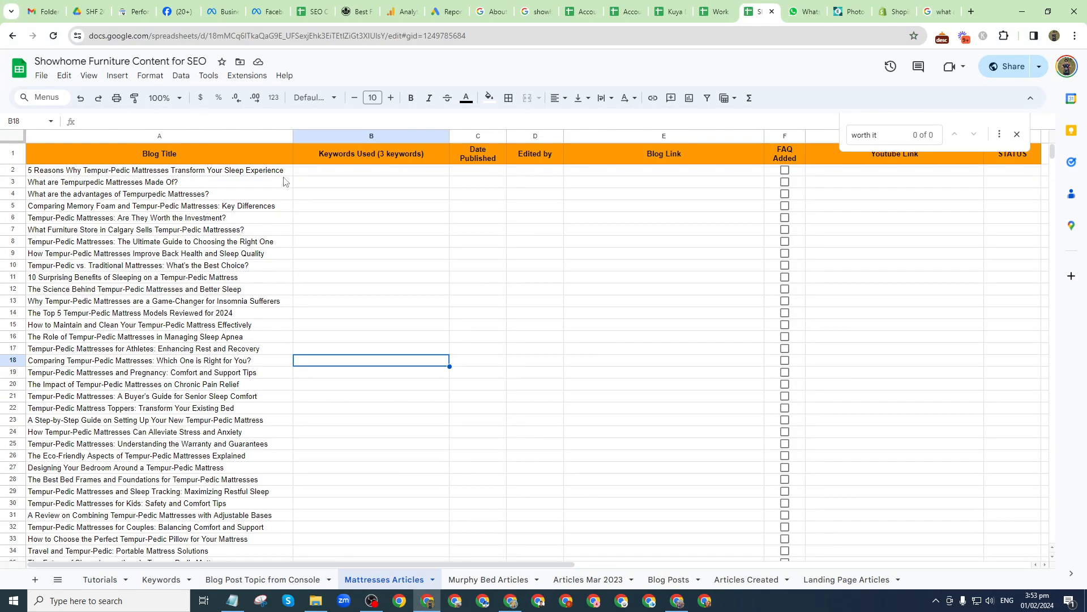
pyautogui.doubleClick(138, 173)
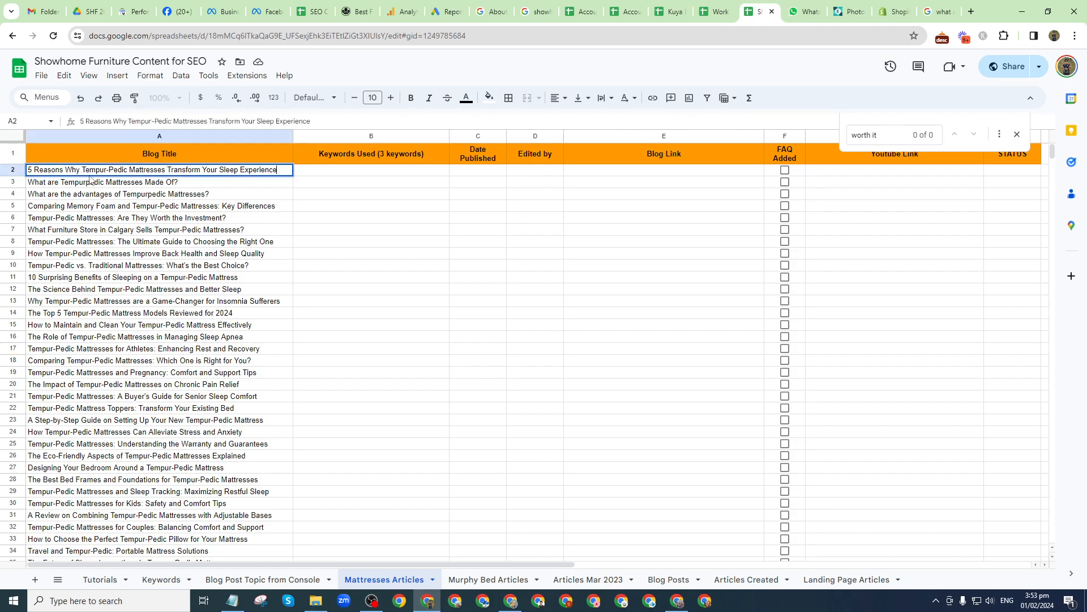
pyautogui.moveTo(84, 170); pyautogui.dragTo(166, 171)
pyautogui.hotkey('ctrl', 'c')
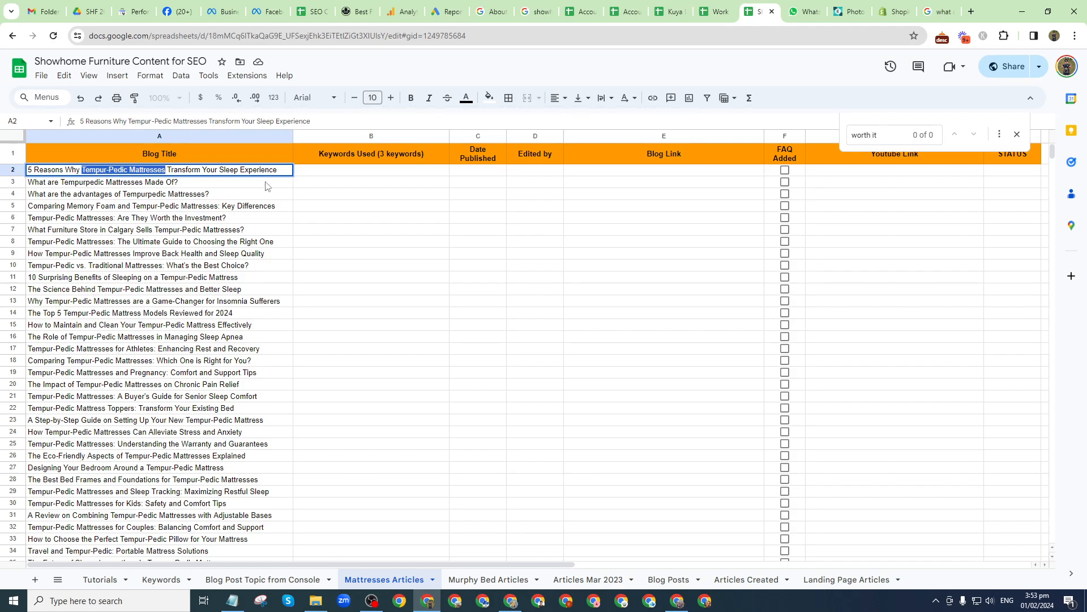
pyautogui.hotkey('alt', 'Tab')
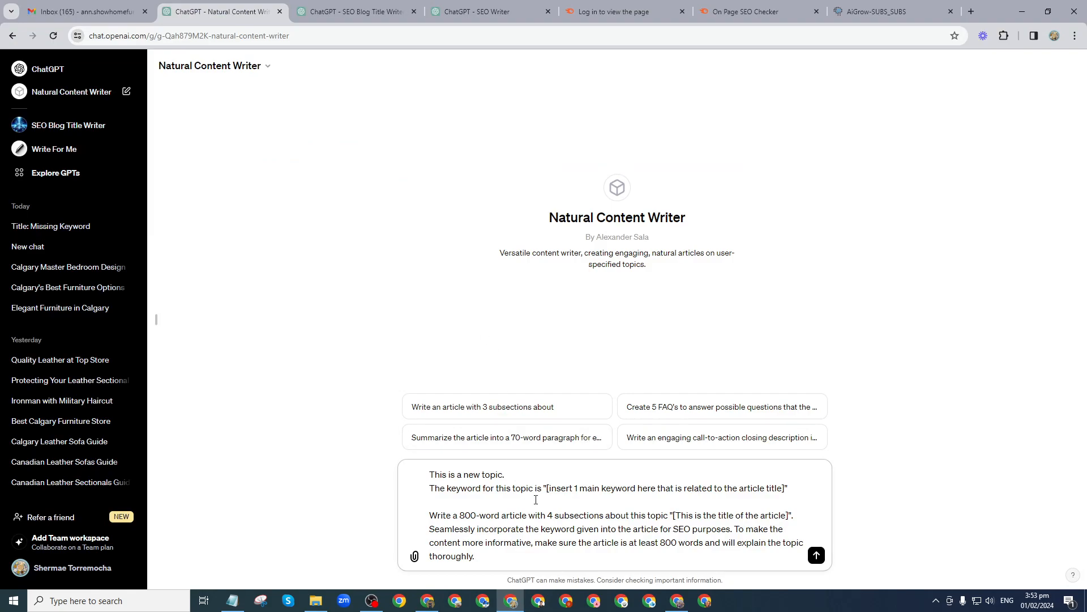
pyautogui.moveTo(547, 490); pyautogui.dragTo(785, 490)
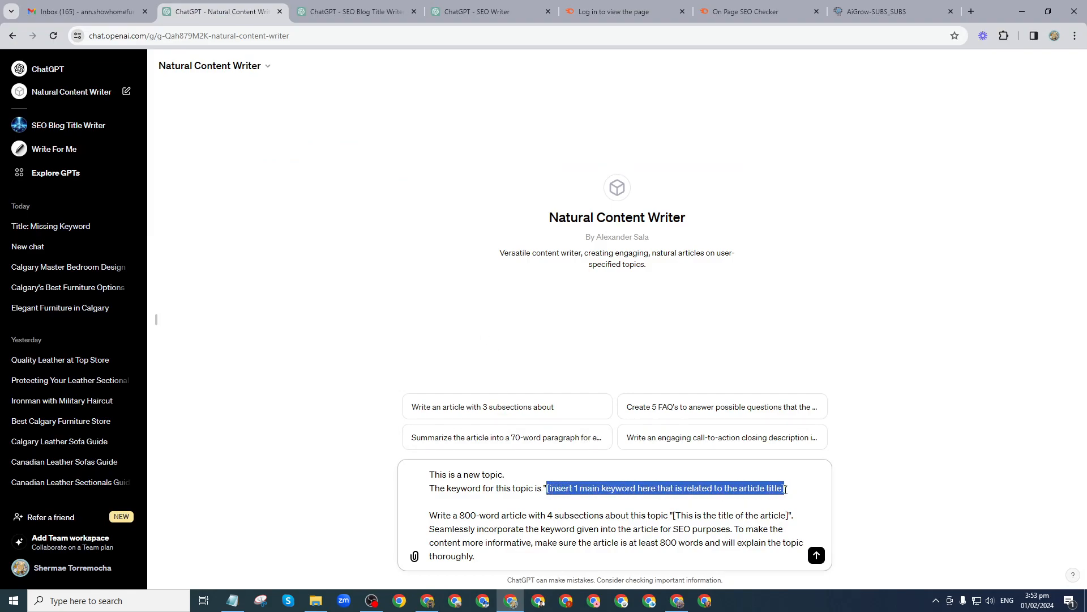
pyautogui.hotkey('ctrl', 'v')
# - Replace the article title placeholder with the copied title "5 Reasons Why Tempur-Pedic Mattresses Transform Your Sleep Experience" and send the prompt
pyautogui.hotkey('alt', 'Tab')
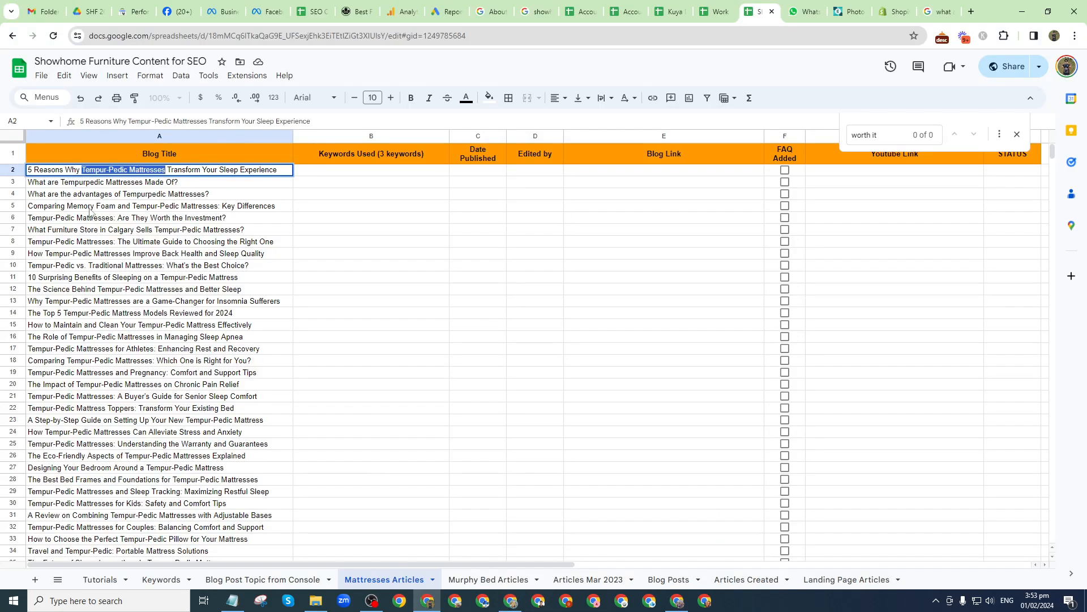
pyautogui.tripleClick(213, 174)
pyautogui.hotkey('ctrl', 'c')
pyautogui.hotkey('alt', 'Tab')
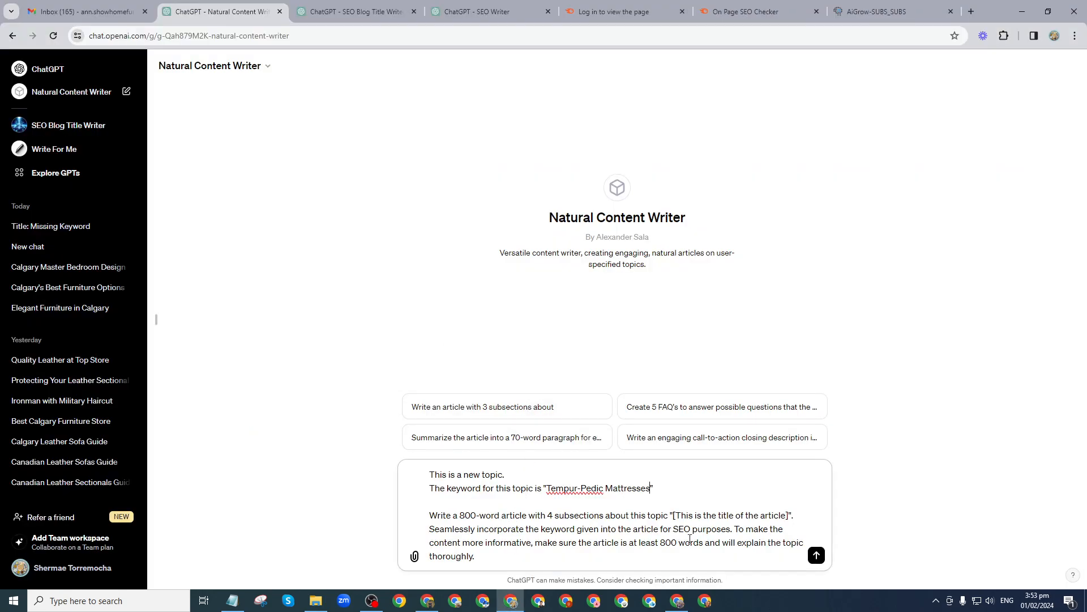
pyautogui.moveTo(674, 517); pyautogui.dragTo(793, 517)
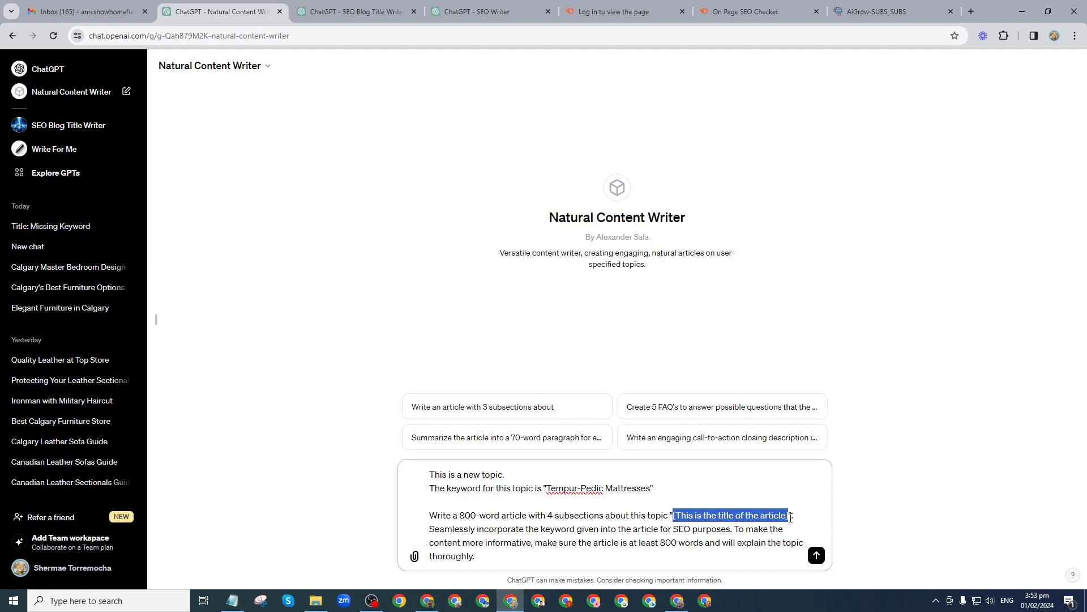
pyautogui.hotkey('ctrl', 'v')
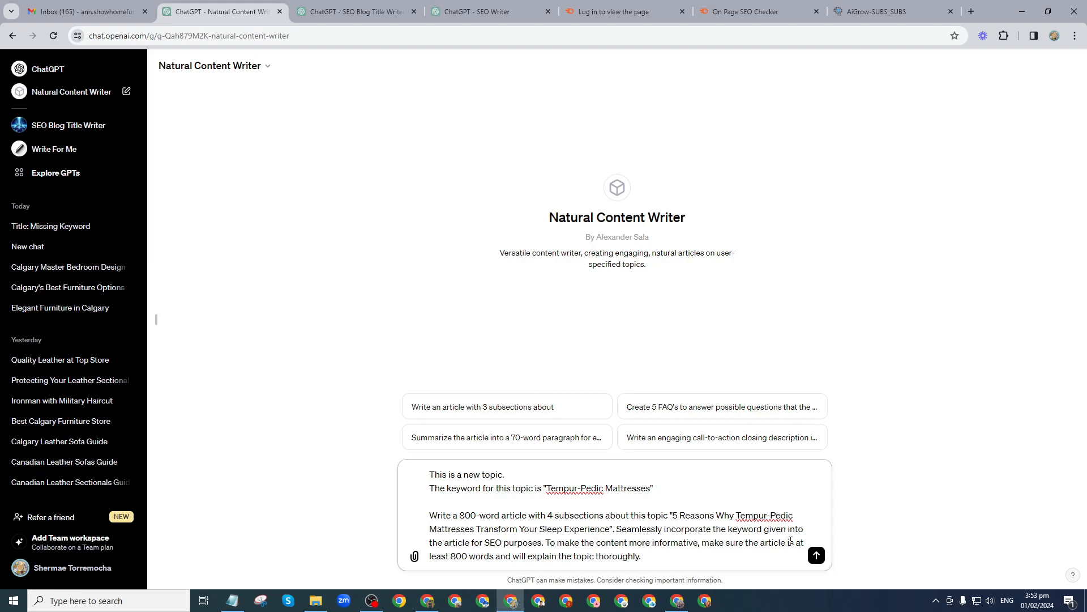
pyautogui.click(817, 555)
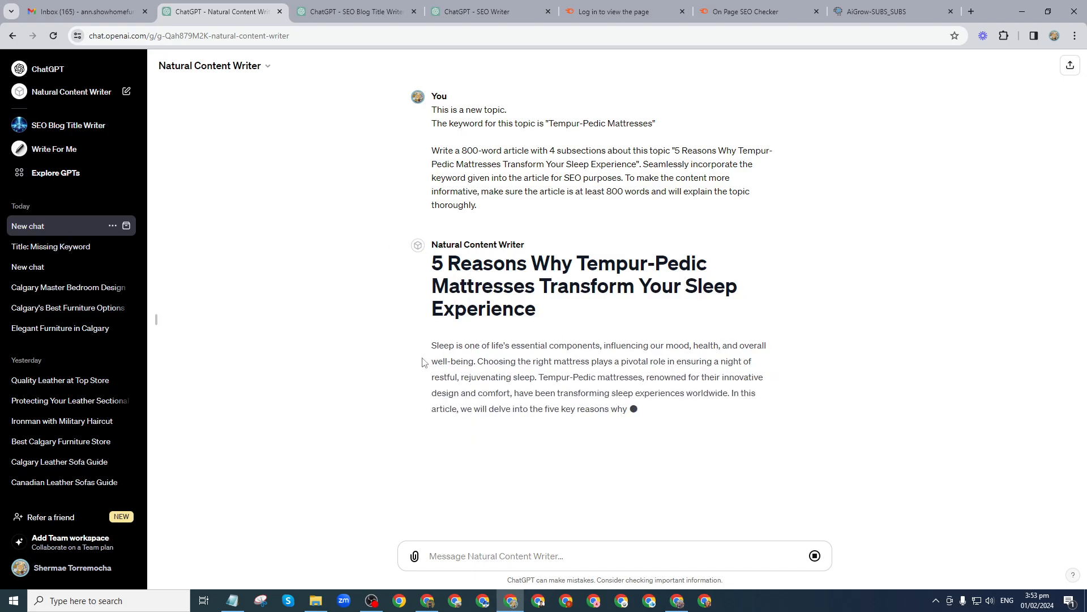
# - Switch to the Shopify admin, load the hawthorn-co store home and open the online store's blog posts
pyautogui.hotkey('alt', 'Tab')
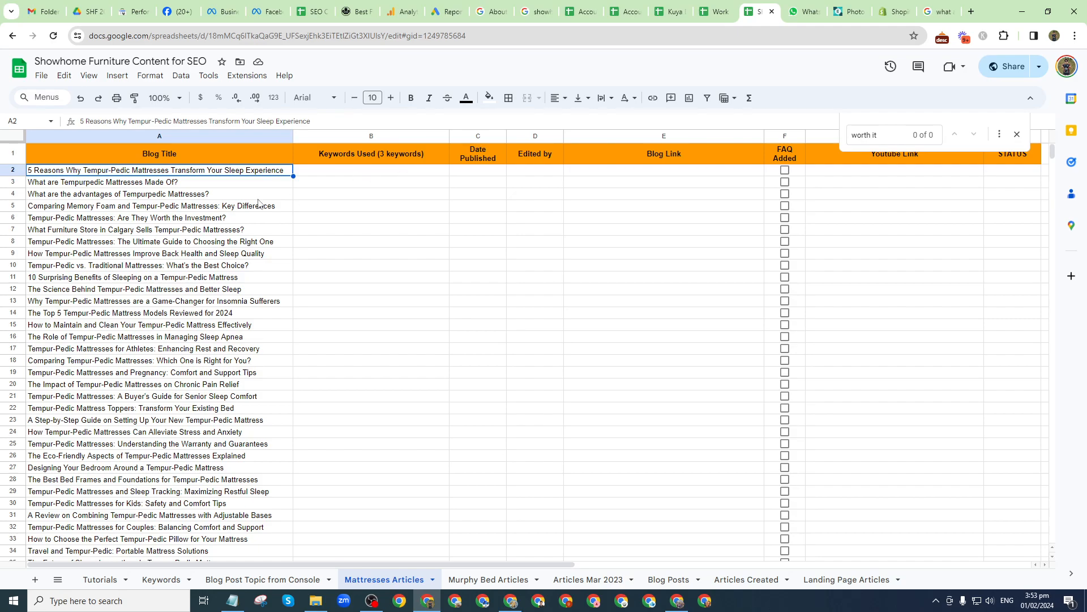
pyautogui.click(895, 12)
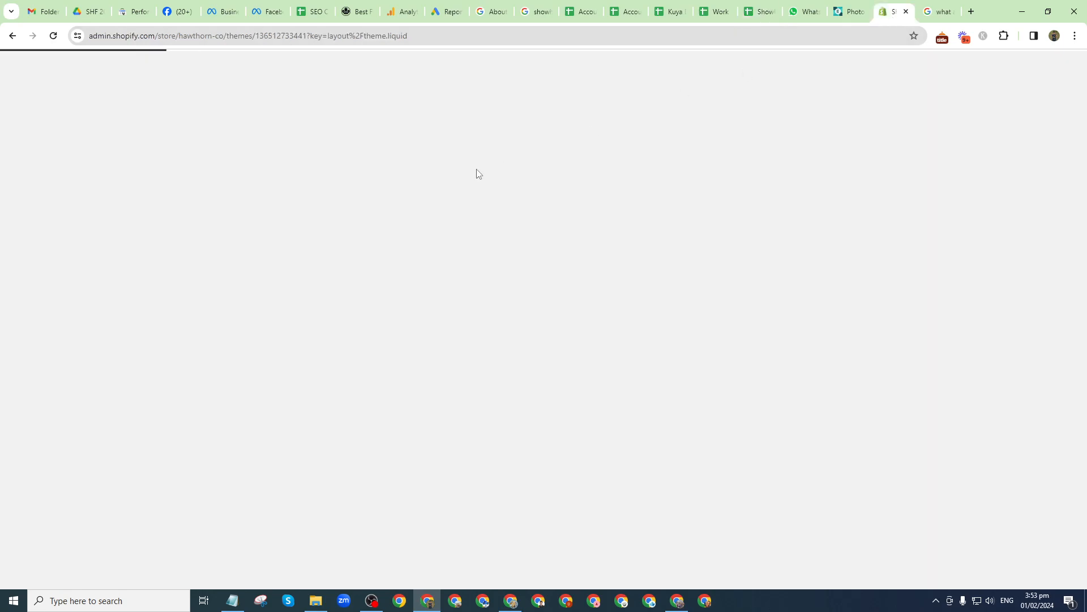
pyautogui.click(465, 36)
pyautogui.hotkey('ctrl', 'a')
pyautogui.write('haw')
pyautogui.press('Return')
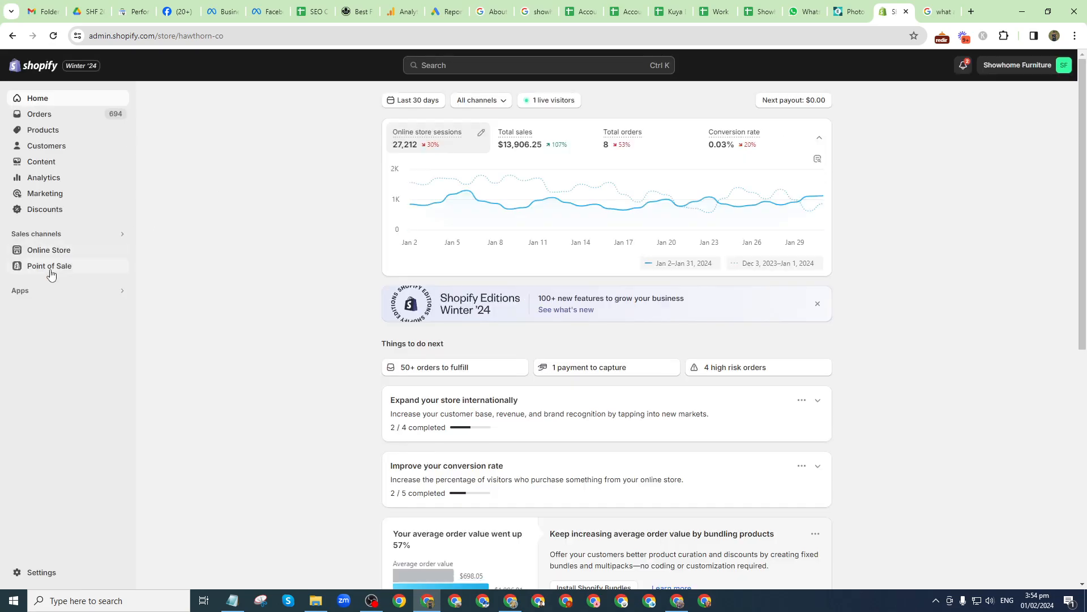
pyautogui.click(49, 251)
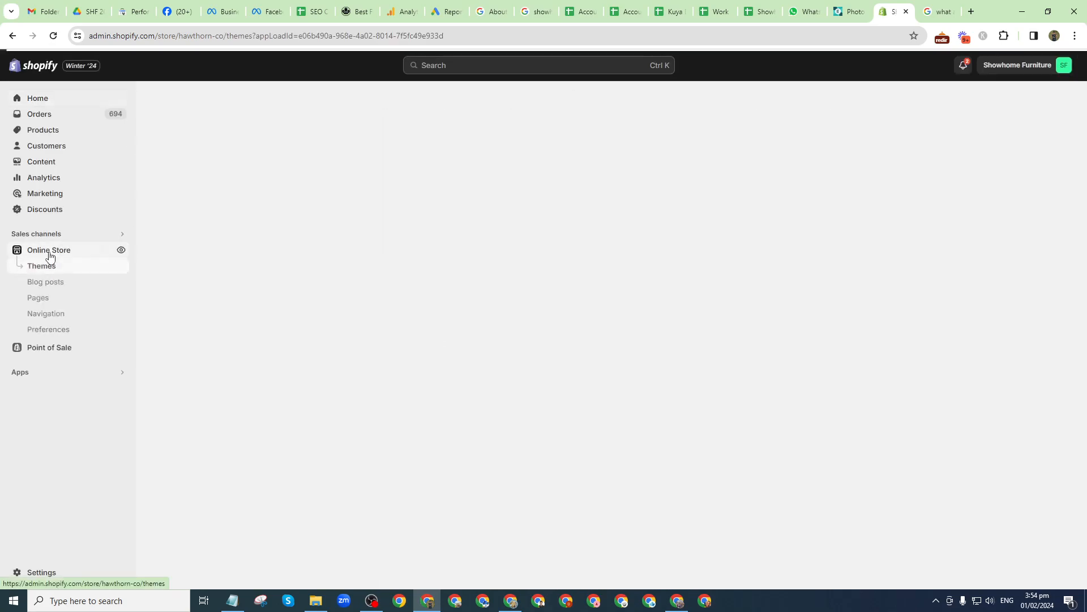
pyautogui.click(49, 284)
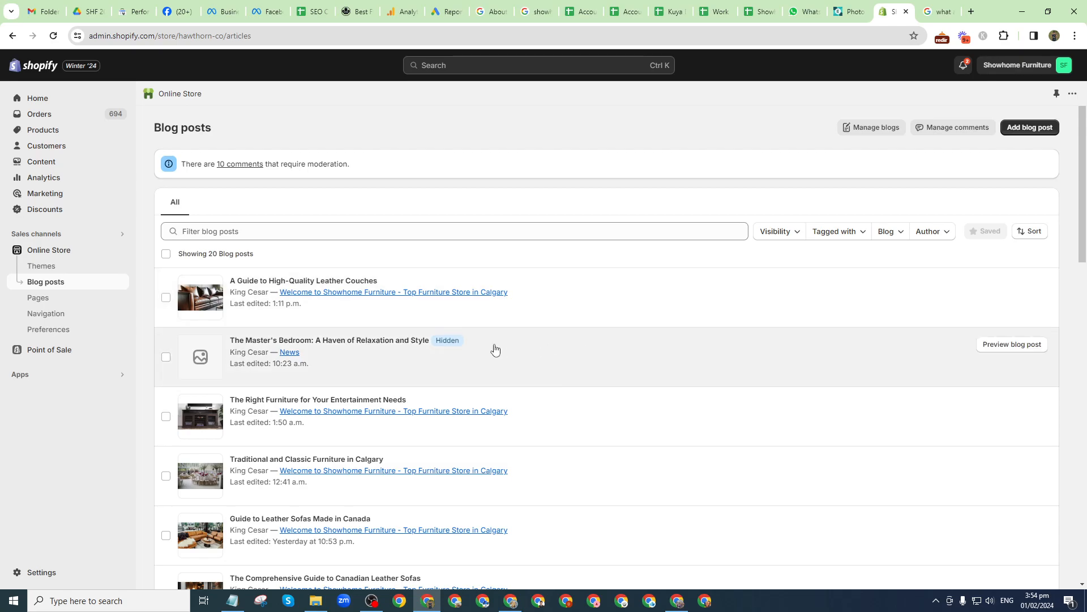
# - Add a new blog post titled "5 Reasons Why Tempur-Pedic Mattresses Transform Your Sleep Experience"
pyautogui.click(1037, 129)
pyautogui.click(438, 197)
pyautogui.hotkey('ctrl', 'v')
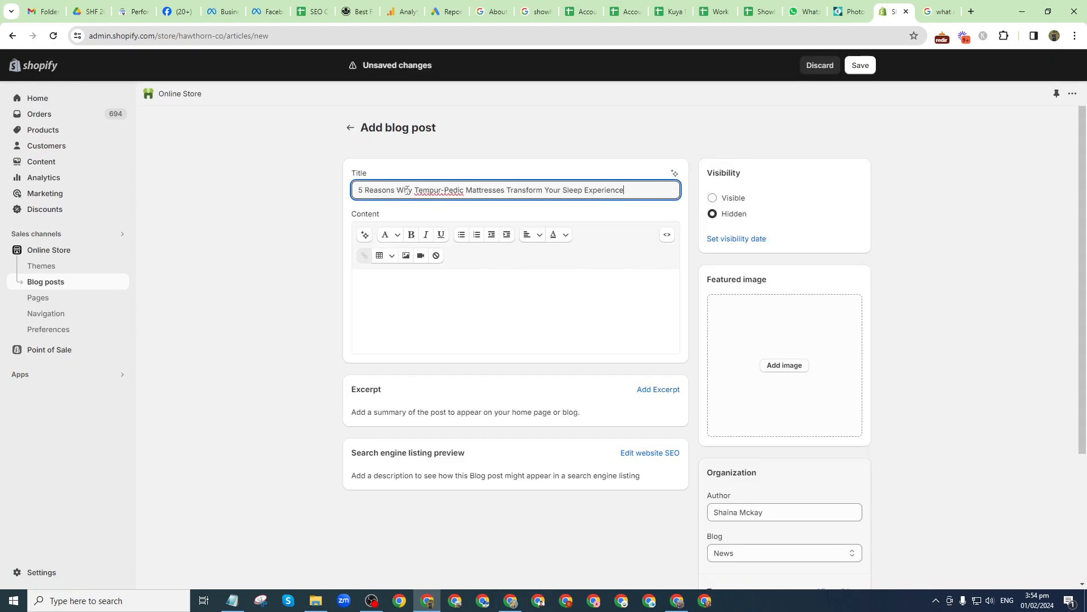
# - Copy the generated article from ChatGPT, from the introduction through the conclusion, and paste it into the blog post's content
pyautogui.click(411, 294)
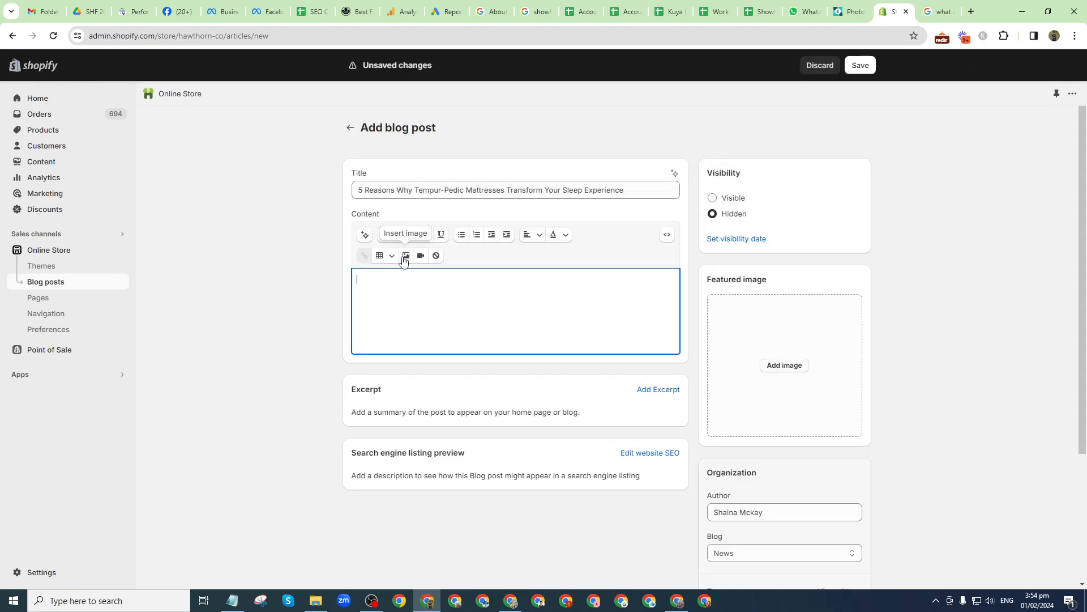
pyautogui.moveTo(506, 602)
pyautogui.click(510, 552)
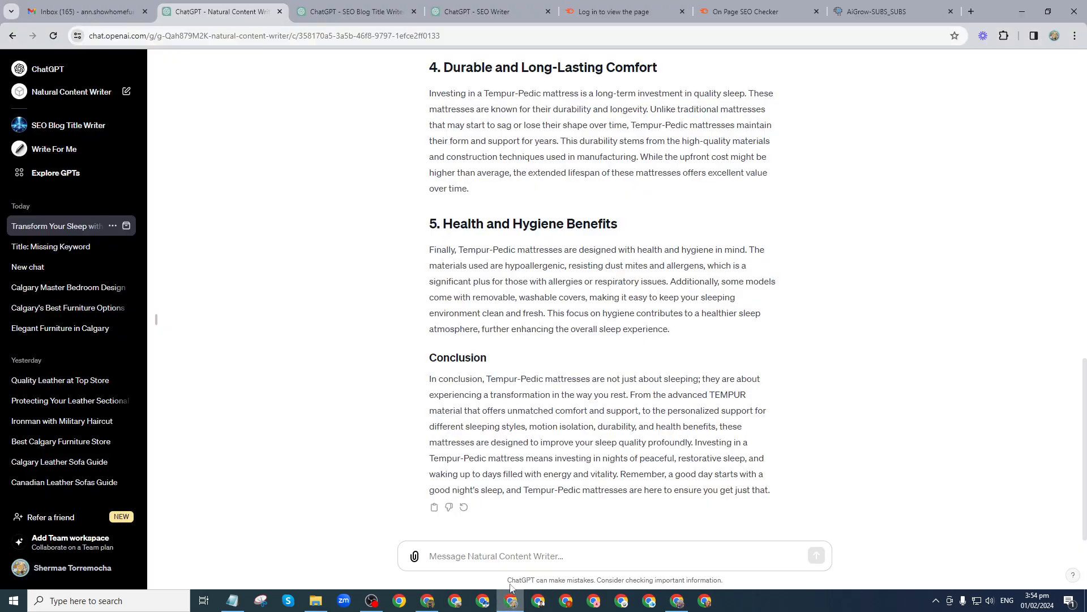
pyautogui.scroll(13, 430, 371)
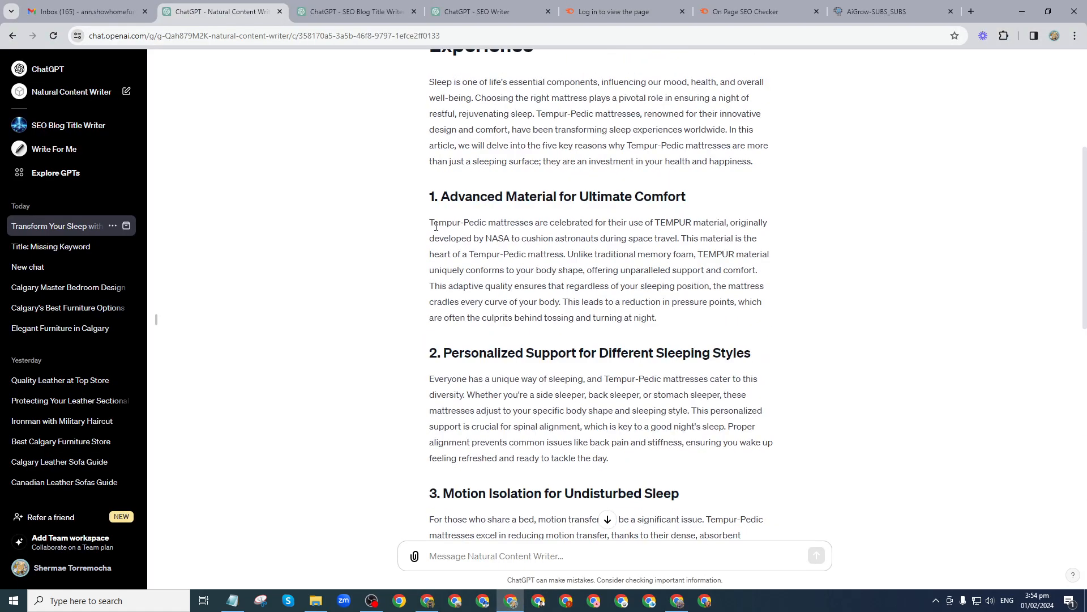
pyautogui.scroll(-7, 434, 264)
pyautogui.scroll(-6, 434, 263)
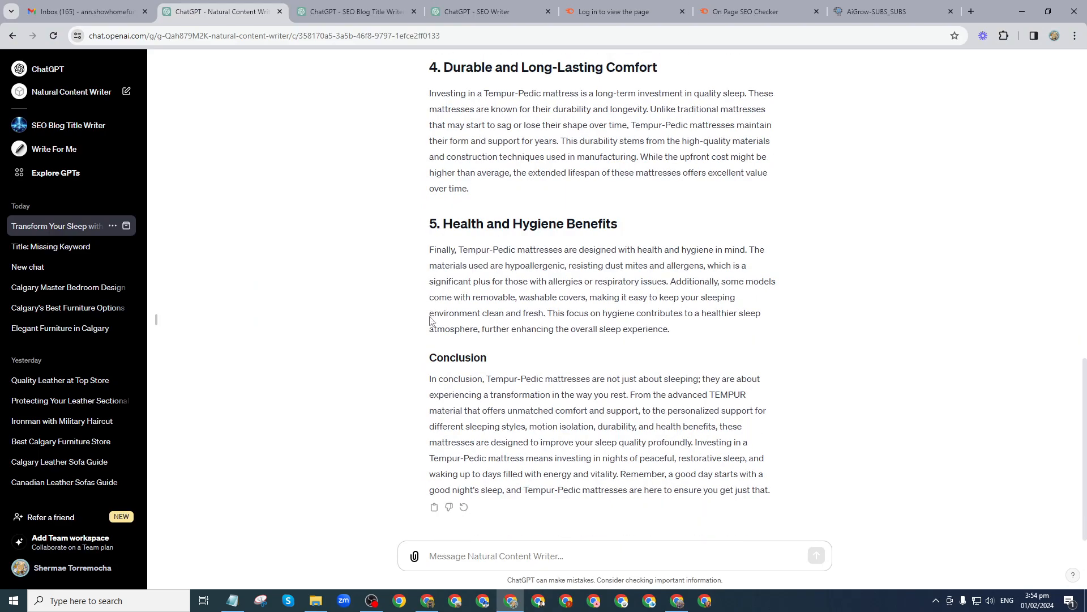
pyautogui.moveTo(792, 498); pyautogui.dragTo(430, 199)
pyautogui.hotkey('alt', 'Tab')
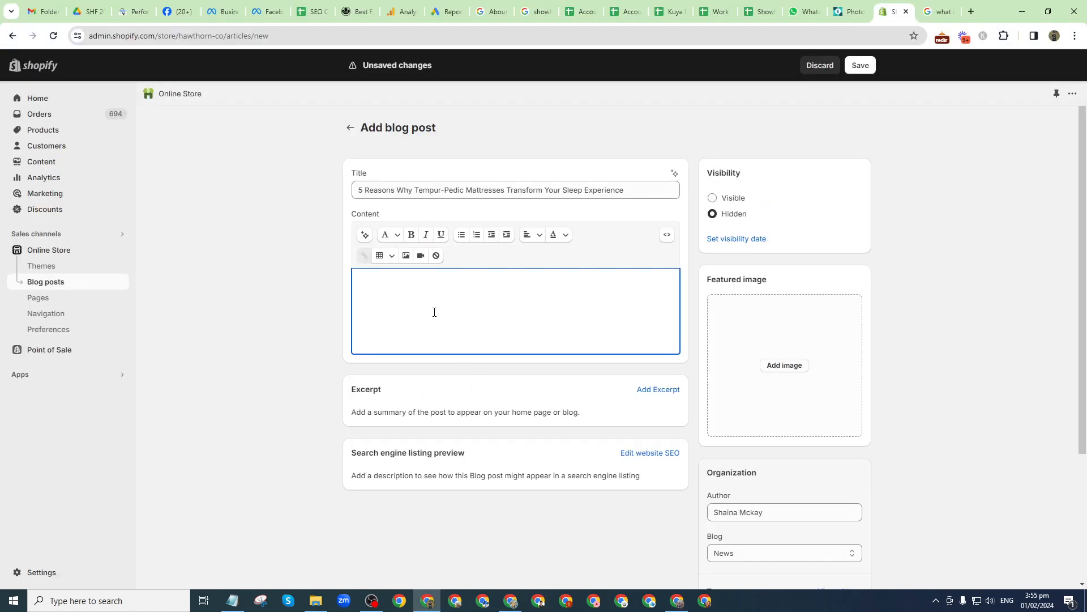
pyautogui.hotkey('ctrl', 'v')
pyautogui.scroll(15, 466, 417)
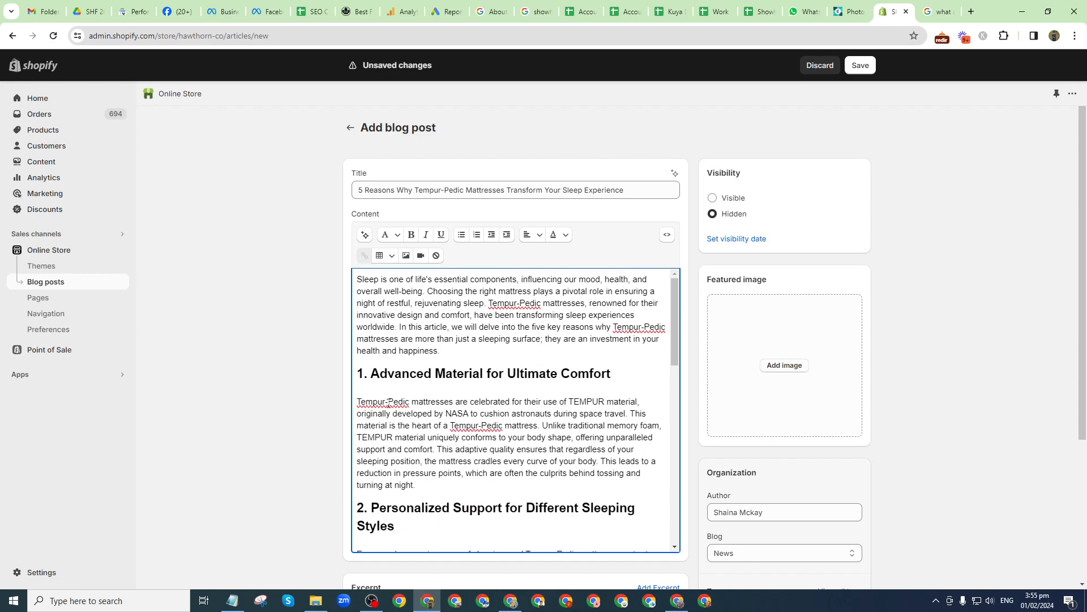
# - Examine the heading tags in the post content's HTML down to the Conclusion heading, then return to the formatted view
pyautogui.click(667, 234)
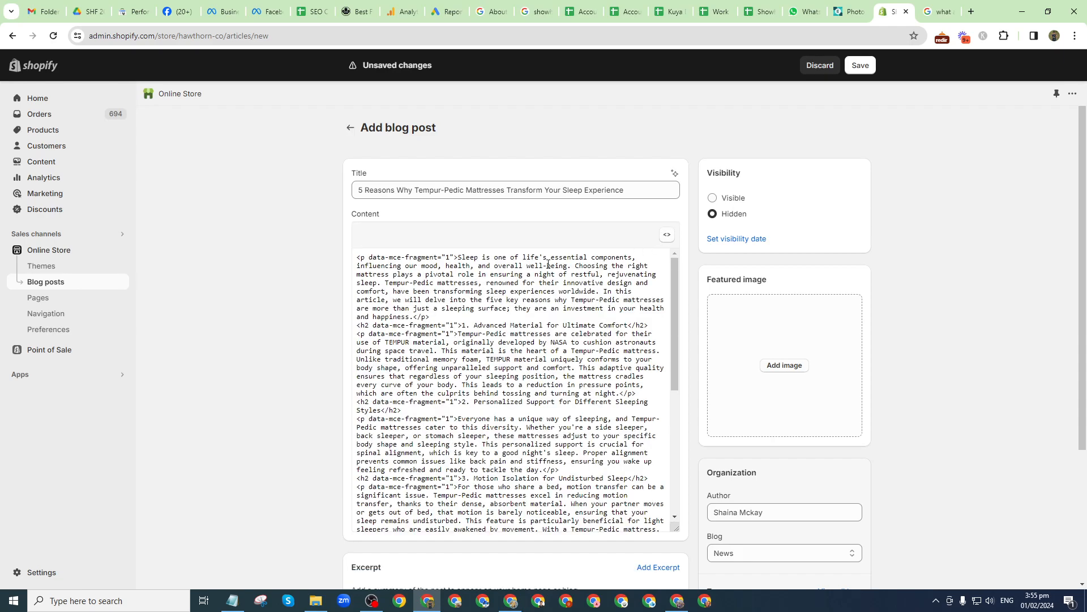
pyautogui.click(443, 329)
pyautogui.scroll(-2, 398, 408)
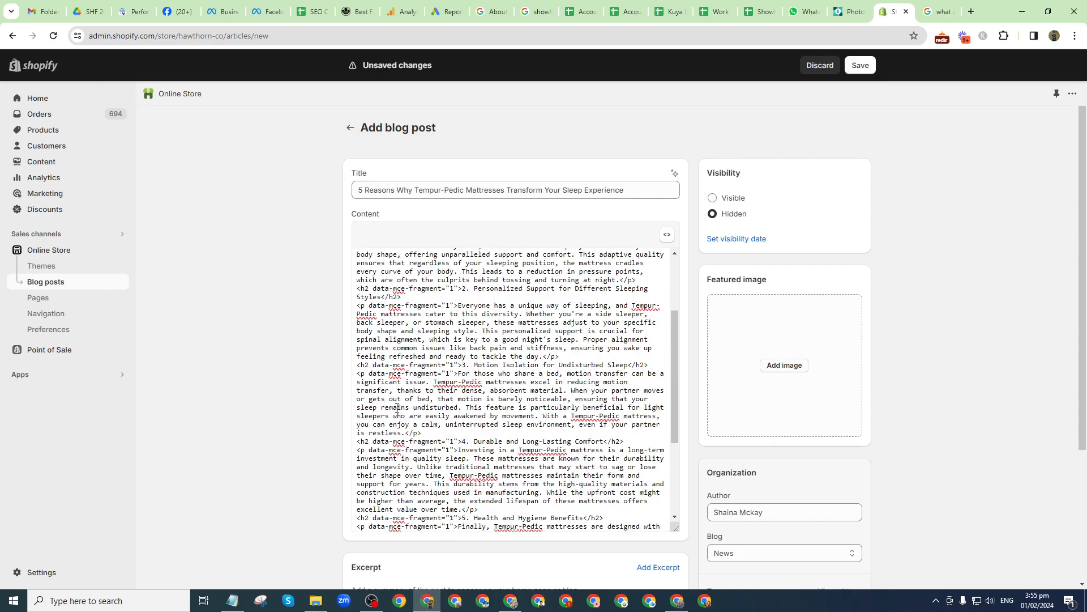
pyautogui.scroll(-3, 382, 430)
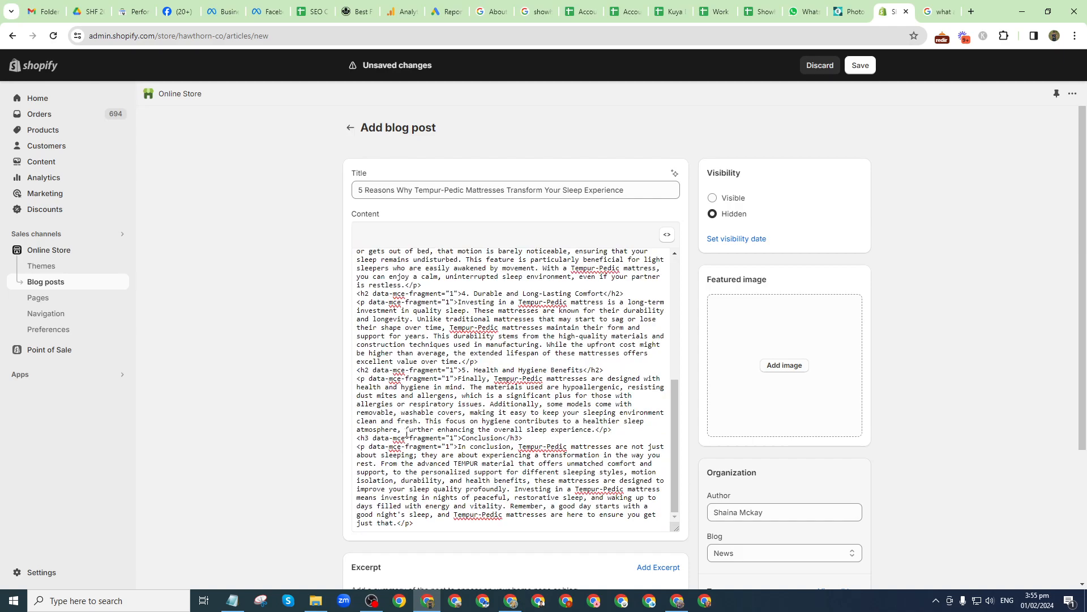
pyautogui.scroll(-1, 405, 435)
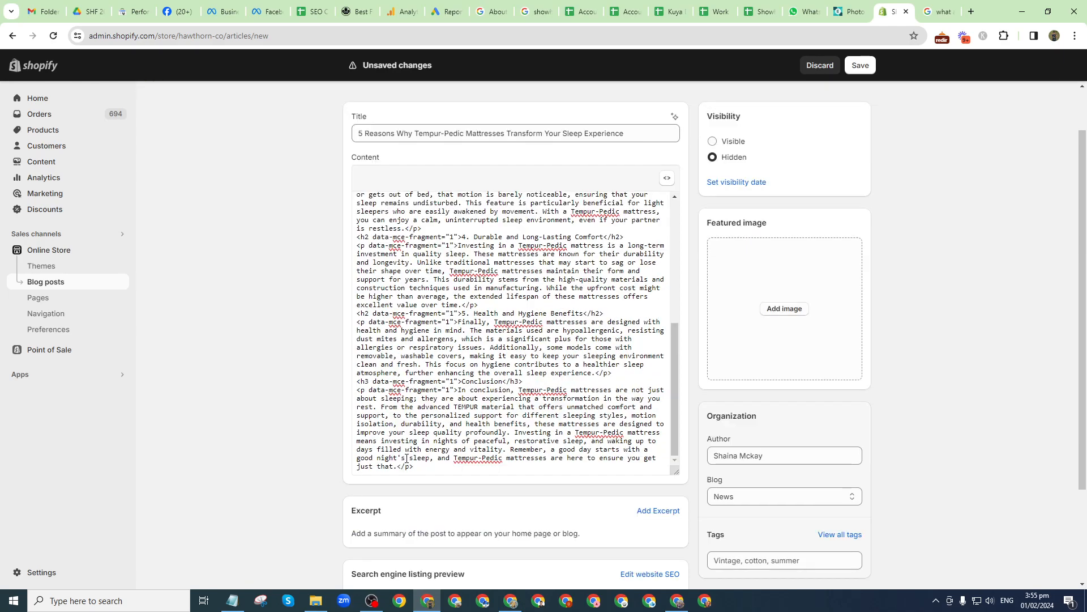
pyautogui.moveTo(543, 383); pyautogui.dragTo(389, 387)
pyautogui.click(391, 385)
pyautogui.click(667, 178)
# - Add an empty line after the conclusion paragraph at the end of the post content
pyautogui.scroll(-14, 501, 369)
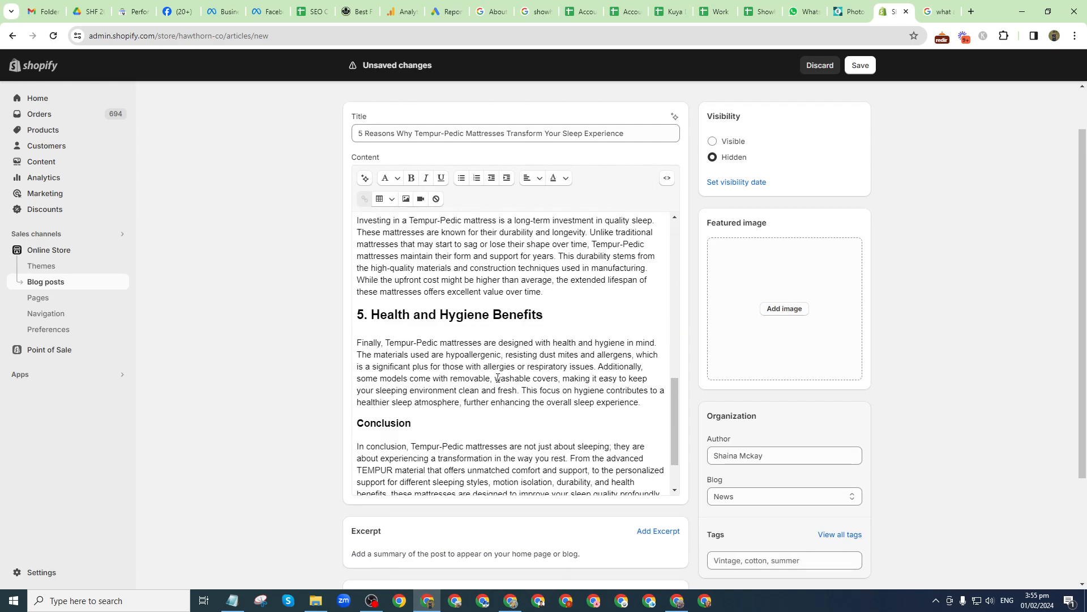
pyautogui.click(504, 477)
pyautogui.press('Return')
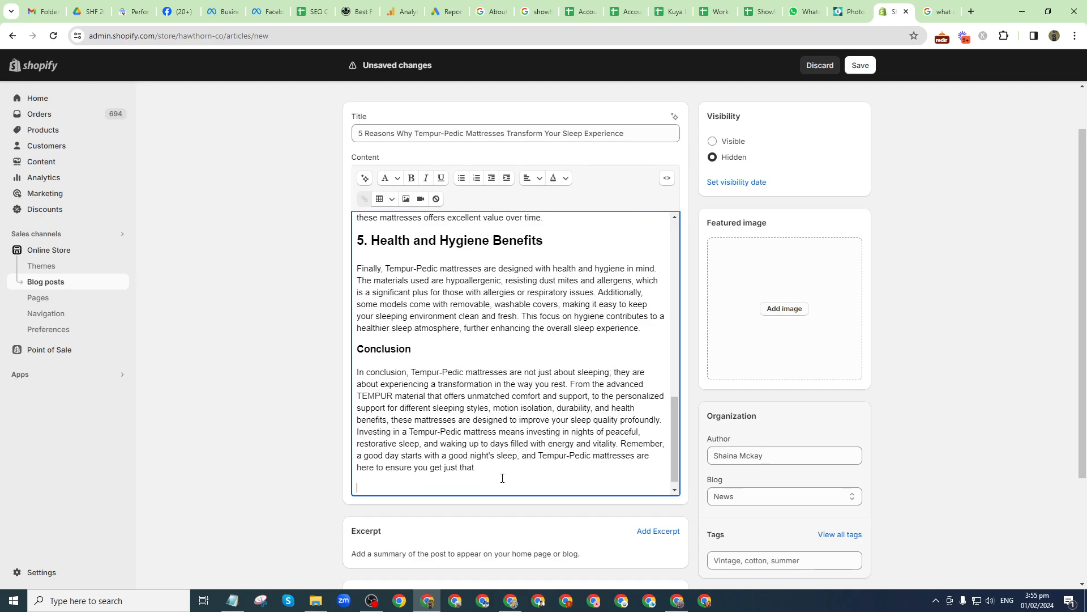
# - In the content spreadsheet's Tutorials sheet, copy the prompt requesting a 160-character meta description and a 50-word article excerpt
pyautogui.click(512, 601)
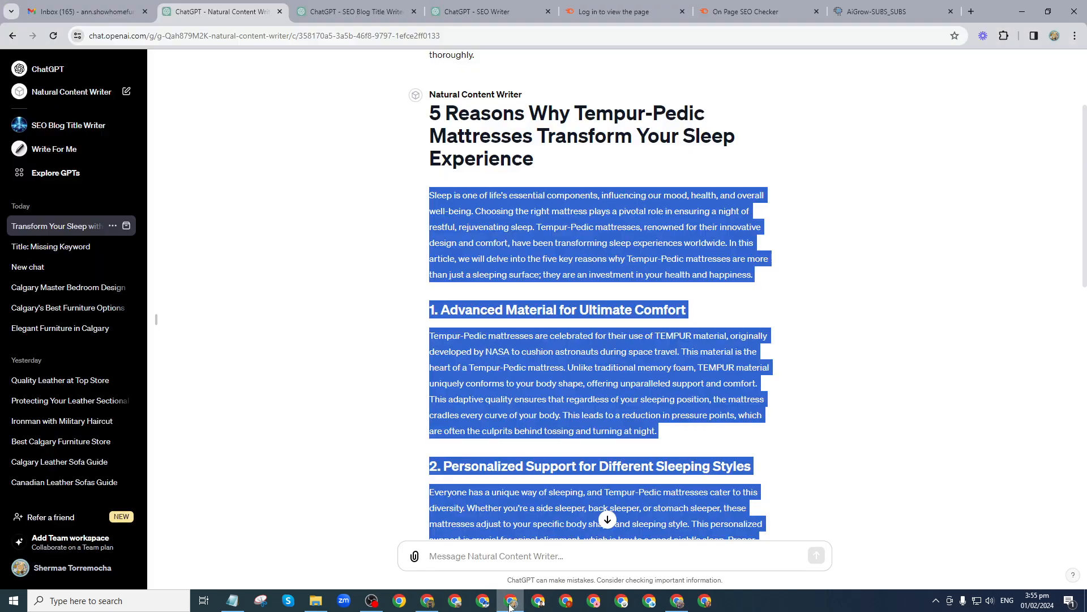
pyautogui.hotkey('alt', 'Tab')
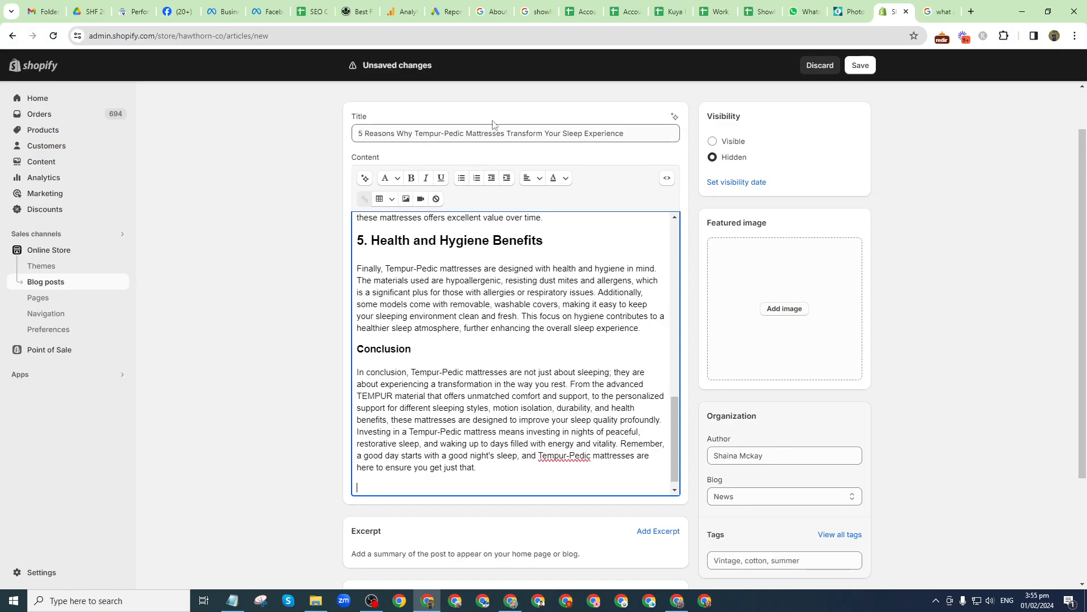
pyautogui.click(756, 12)
pyautogui.click(100, 579)
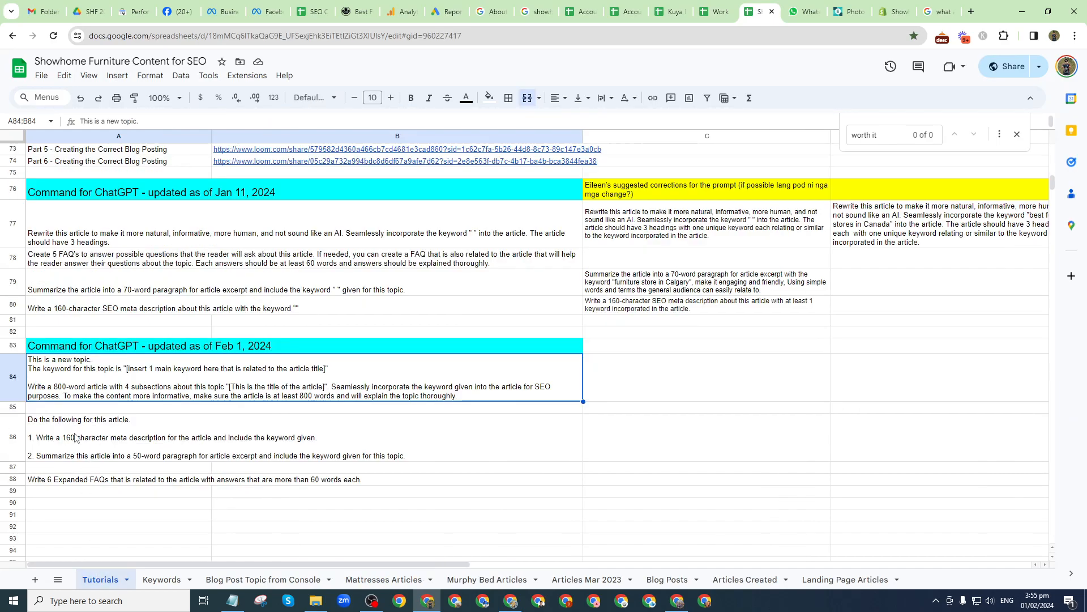
pyautogui.doubleClick(75, 433)
pyautogui.hotkey('ctrl', 'a')
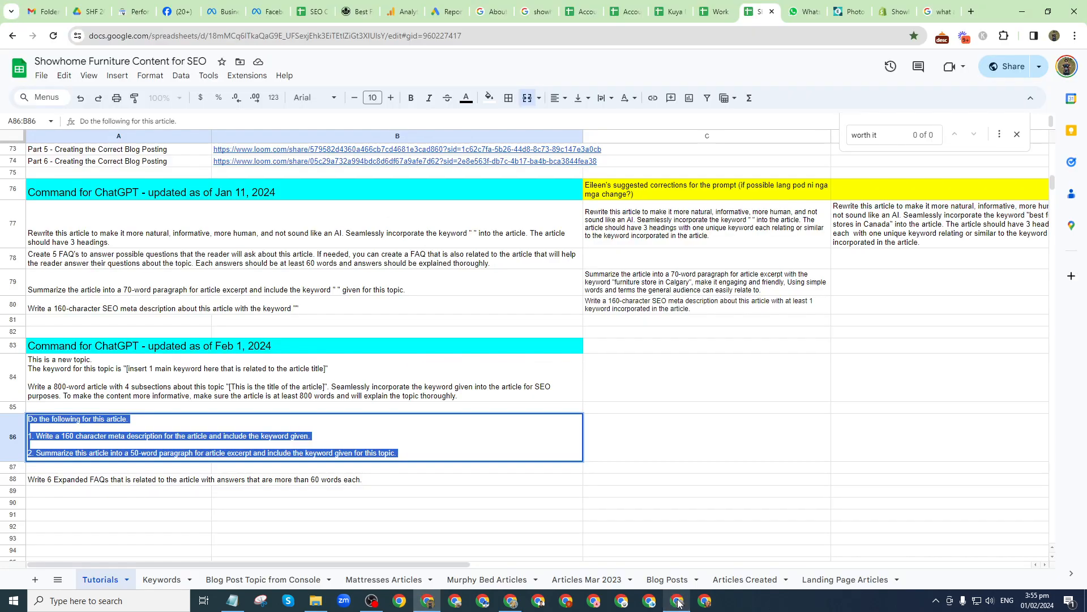
# - Send the copied meta description and excerpt prompt in the ChatGPT Natural Content Writer conversation containing the article
pyautogui.moveTo(511, 600)
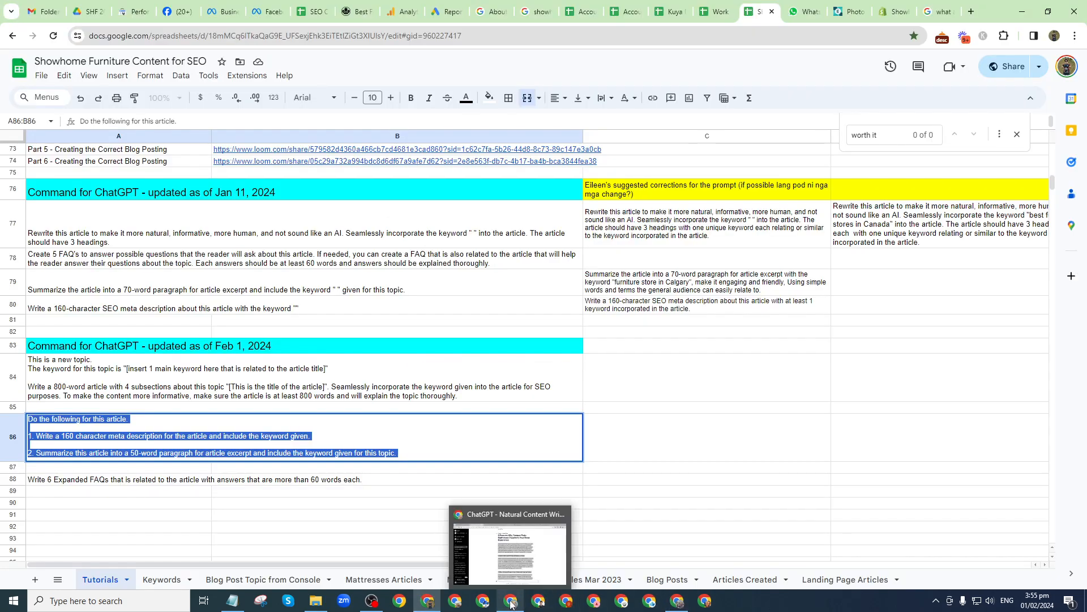
pyautogui.click(495, 560)
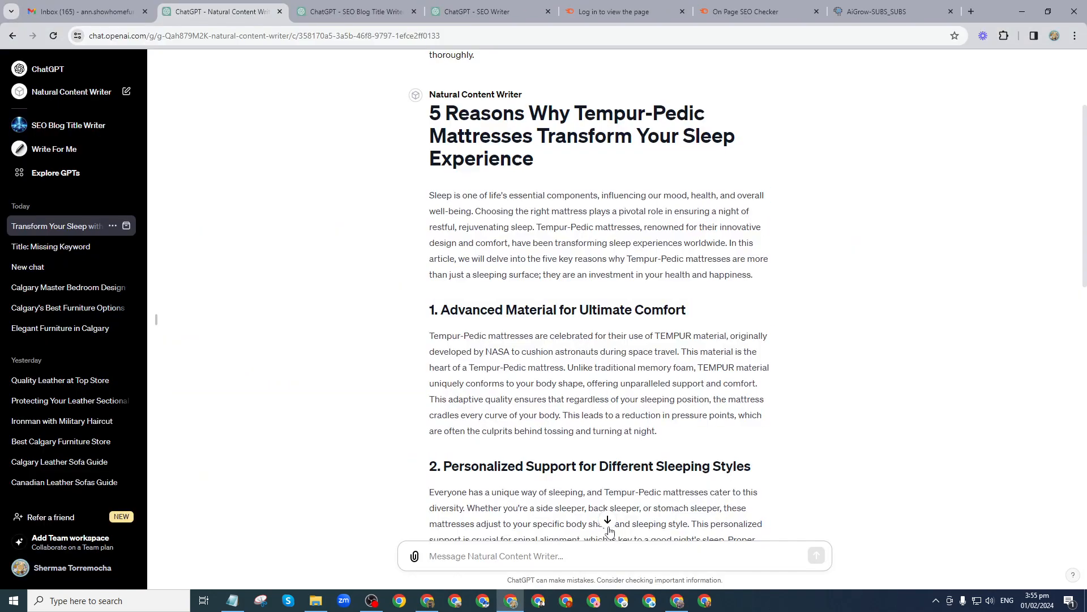
pyautogui.click(609, 522)
pyautogui.click(493, 554)
pyautogui.write('Do the following for this article.  1. Write a 160 character meta description for the article and include the keyword given.  2. Summarize the article into a 60-word paragraph for article excerpt and include the keyword given for this topic.')
pyautogui.press('Return')
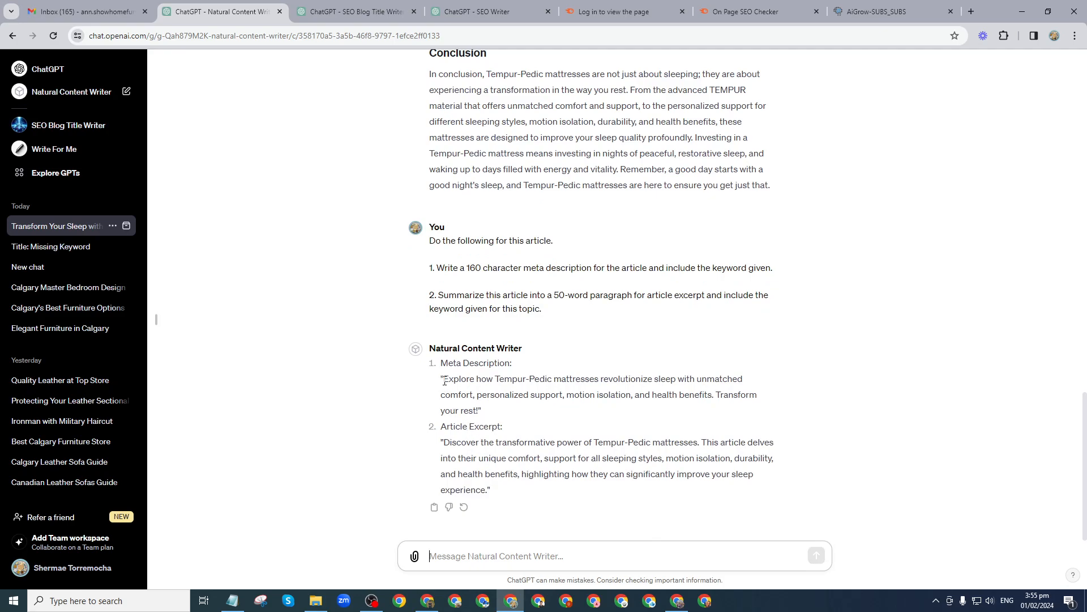
# - Copy the generated meta description from ChatGPT without its quotation marks and return to the Shopify blog post
pyautogui.moveTo(444, 381); pyautogui.dragTo(478, 412)
pyautogui.hotkey('ctrl', 'c')
pyautogui.hotkey('alt', 'Tab')
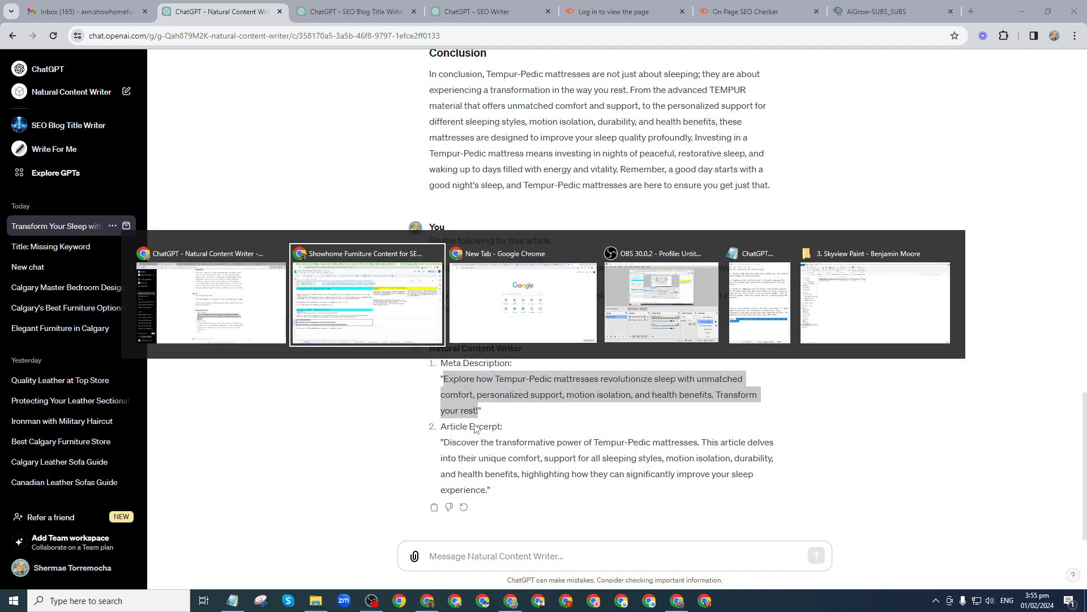
pyautogui.click(897, 17)
# - Open the post's excerpt and search engine listing for editing, and paste the meta description as the listing's description
pyautogui.scroll(-2, 448, 351)
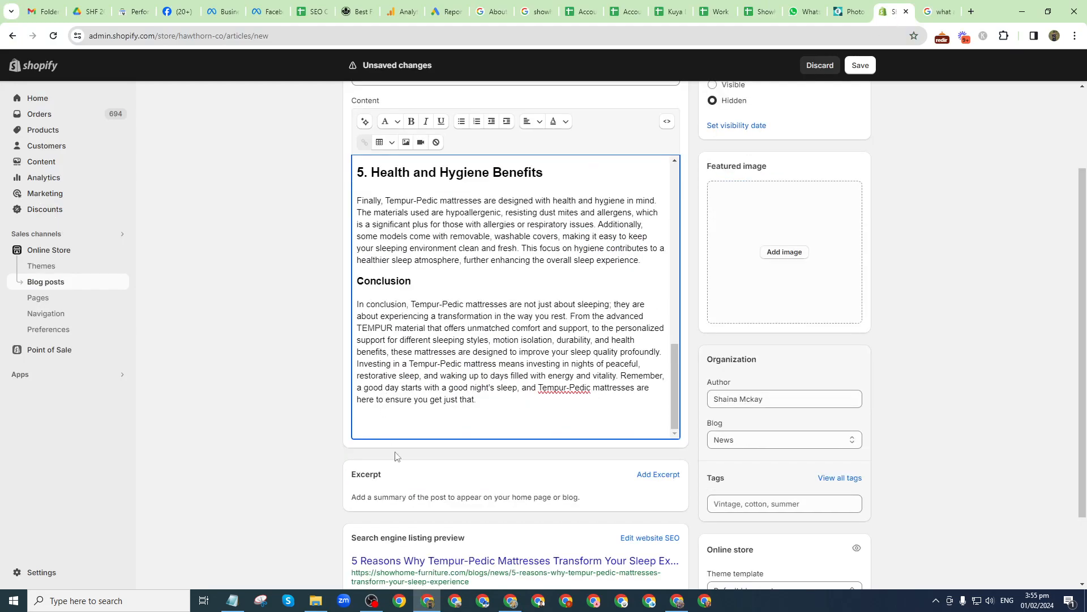
pyautogui.scroll(-2, 391, 408)
pyautogui.click(656, 381)
pyautogui.scroll(-1, 441, 470)
pyautogui.scroll(-1, 423, 483)
pyautogui.click(661, 449)
pyautogui.scroll(-3, 505, 483)
pyautogui.click(481, 483)
pyautogui.hotkey('ctrl', 'a')
pyautogui.hotkey('ctrl', 'v')
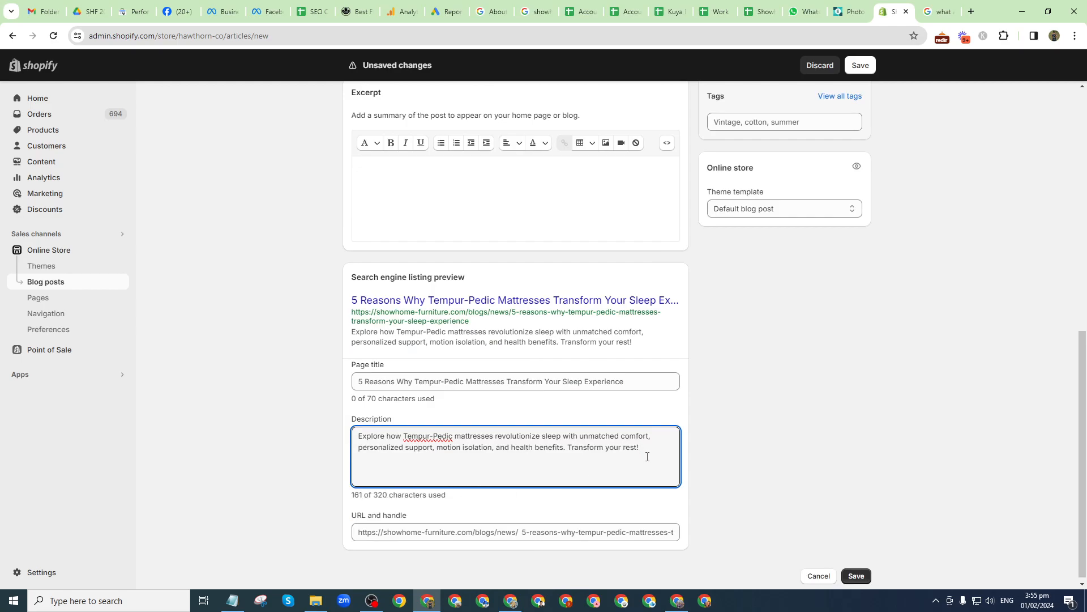
# - Replace the exclamation mark at the end of the search engine description with a period
pyautogui.press('BackSpace')
pyautogui.write('.')
pyautogui.press('BackSpace')
pyautogui.write('.')
# - Copy the generated article excerpt from ChatGPT without its quotation marks and paste it into the blog post's excerpt
pyautogui.scroll(1, 504, 385)
pyautogui.click(453, 247)
pyautogui.hotkey('alt', 'Tab')
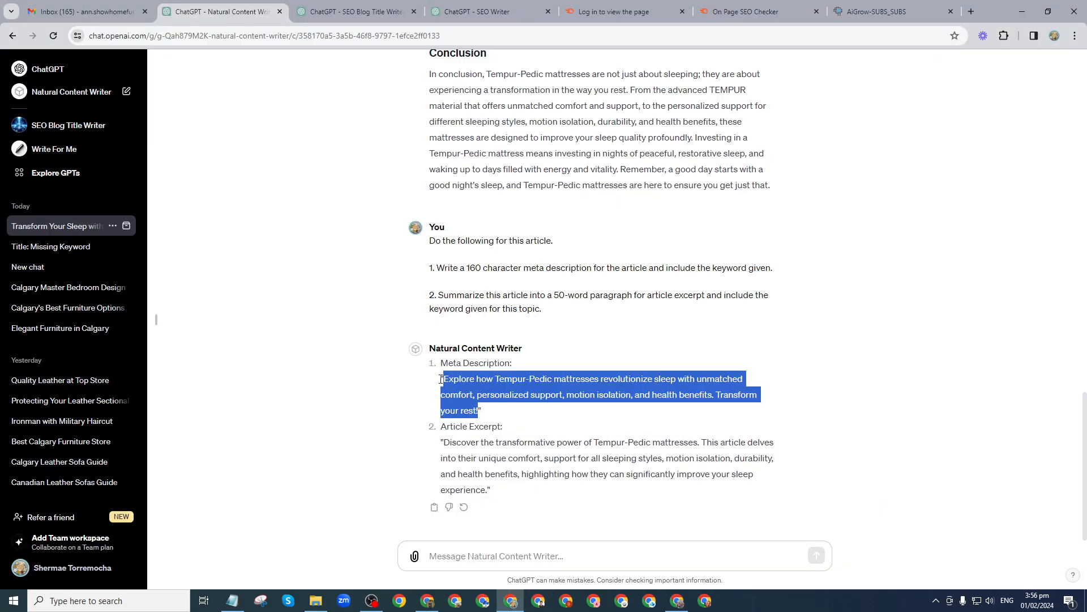
pyautogui.moveTo(445, 442); pyautogui.dragTo(489, 491)
pyautogui.hotkey('ctrl', 'c')
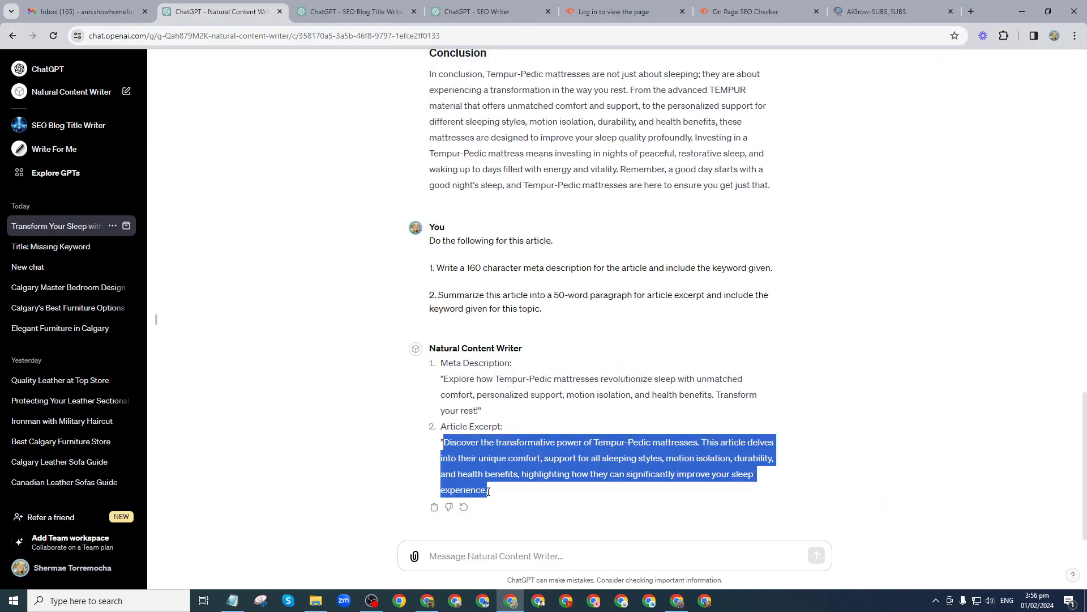
pyautogui.hotkey('alt', 'Tab')
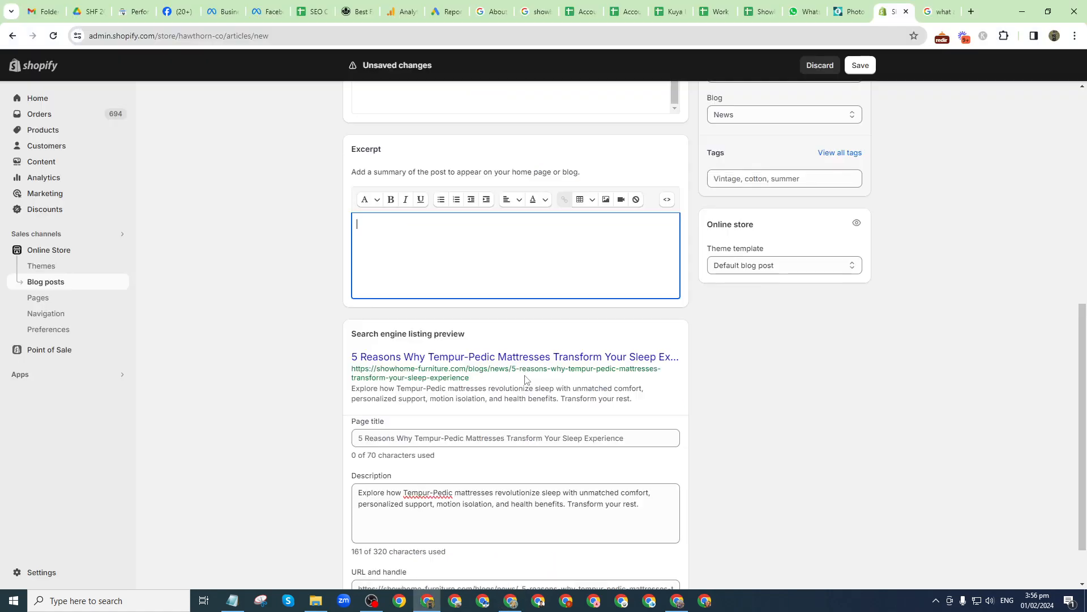
pyautogui.hotkey('ctrl', 'v')
# - Start a link on "empur-Pedic mattresses" in the excerpt, using the selected text as the link title
pyautogui.scroll(1, 529, 274)
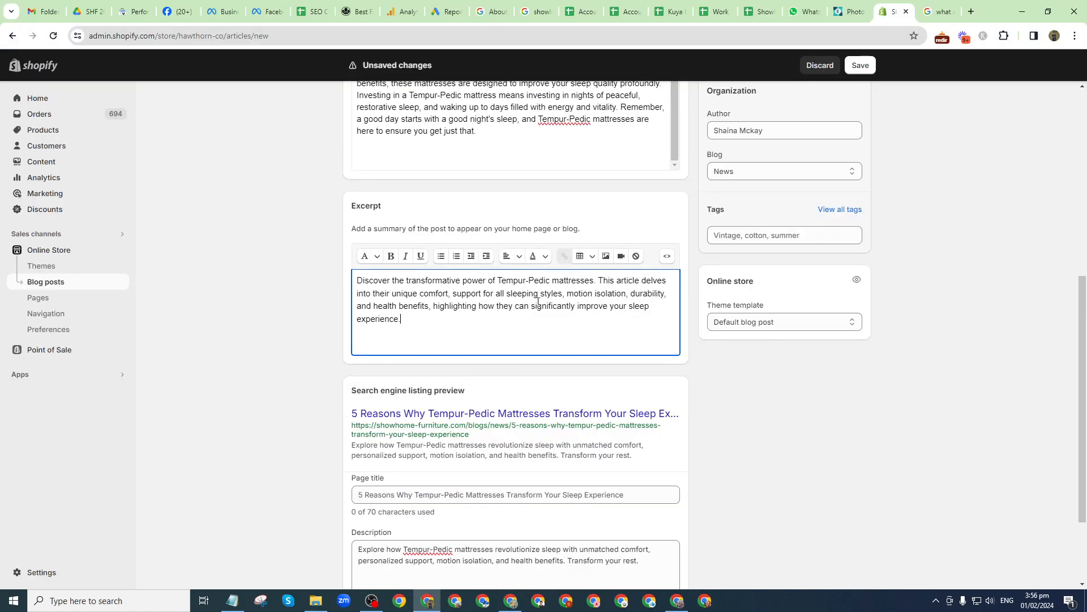
pyautogui.moveTo(500, 282); pyautogui.dragTo(594, 281)
pyautogui.hotkey('ctrl', 'c')
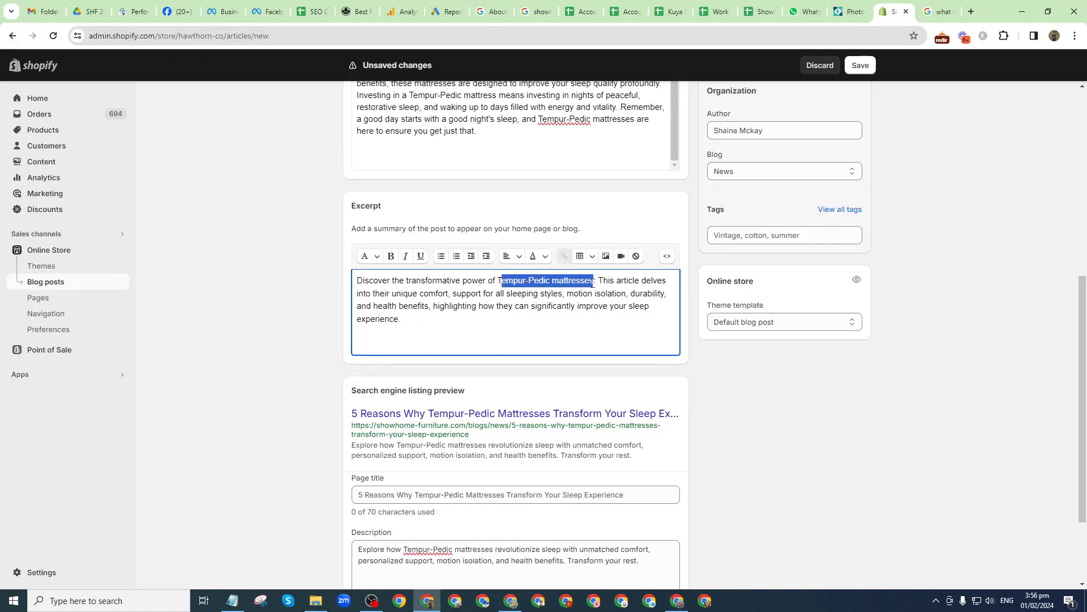
pyautogui.click(564, 256)
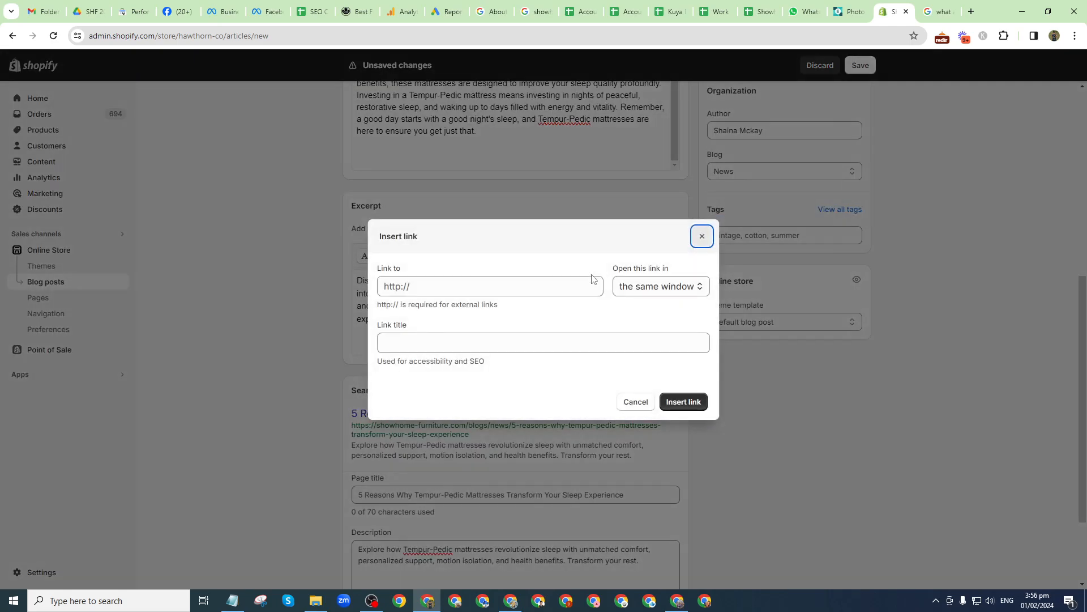
pyautogui.click(702, 235)
pyautogui.rightClick(557, 283)
pyautogui.click(586, 335)
pyautogui.click(564, 256)
pyautogui.click(503, 336)
pyautogui.hotkey('ctrl', 'v')
pyautogui.click(503, 286)
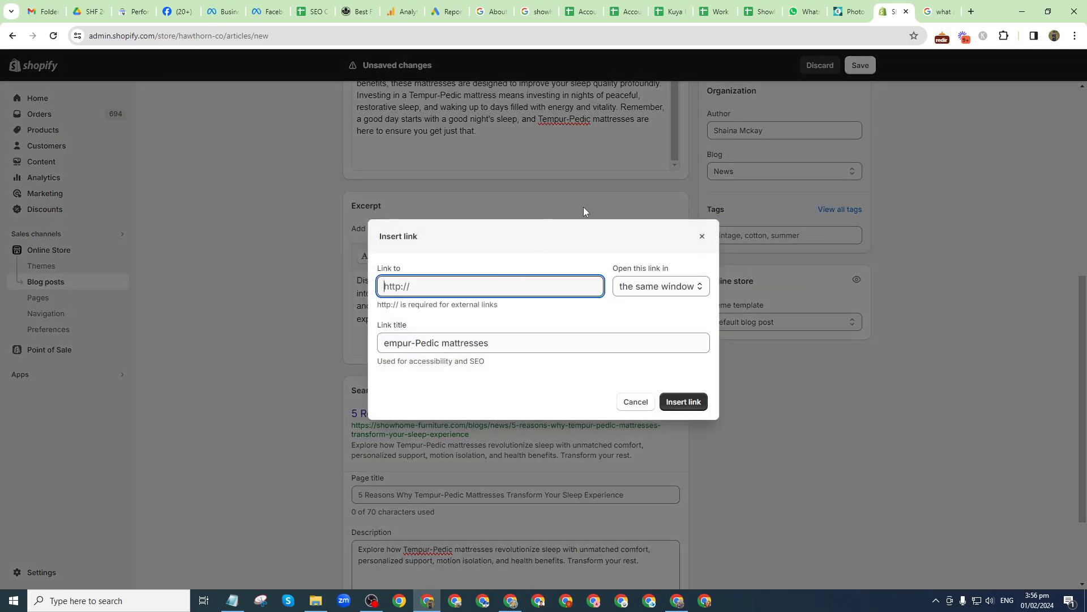
# - Try to open the store's home page at showhomefurniture.com in the tab holding the Google search
pyautogui.click(943, 11)
pyautogui.click(274, 35)
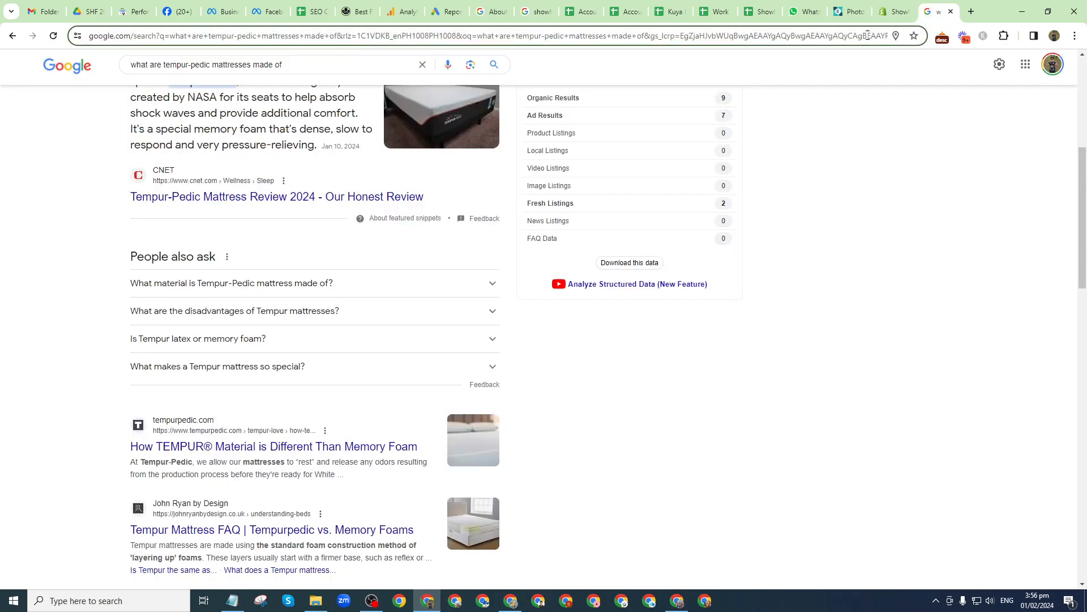
pyautogui.write('s')
pyautogui.press('Return')
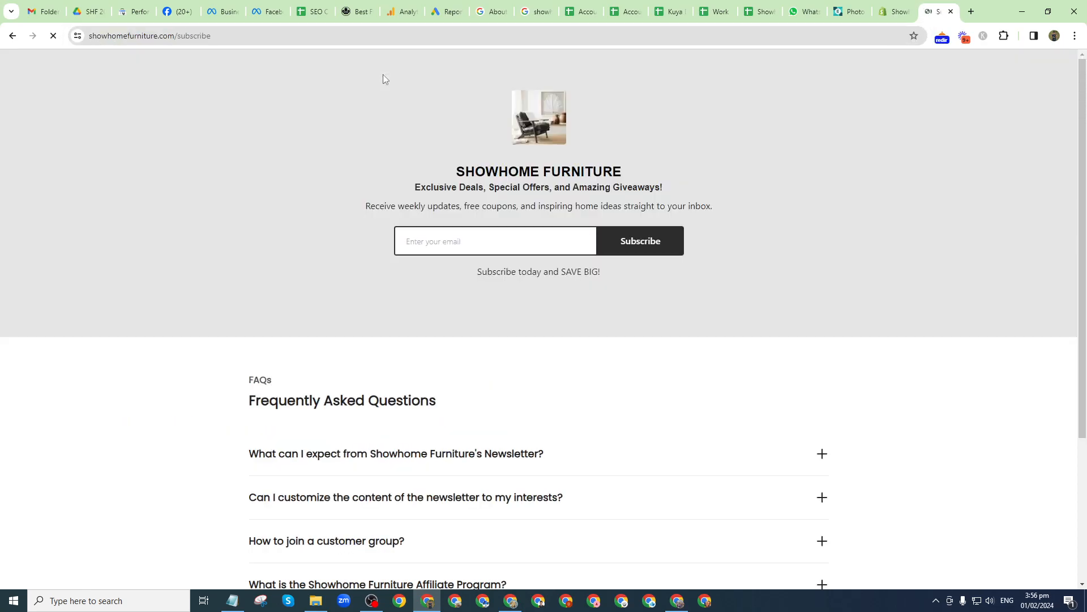
pyautogui.click(229, 39)
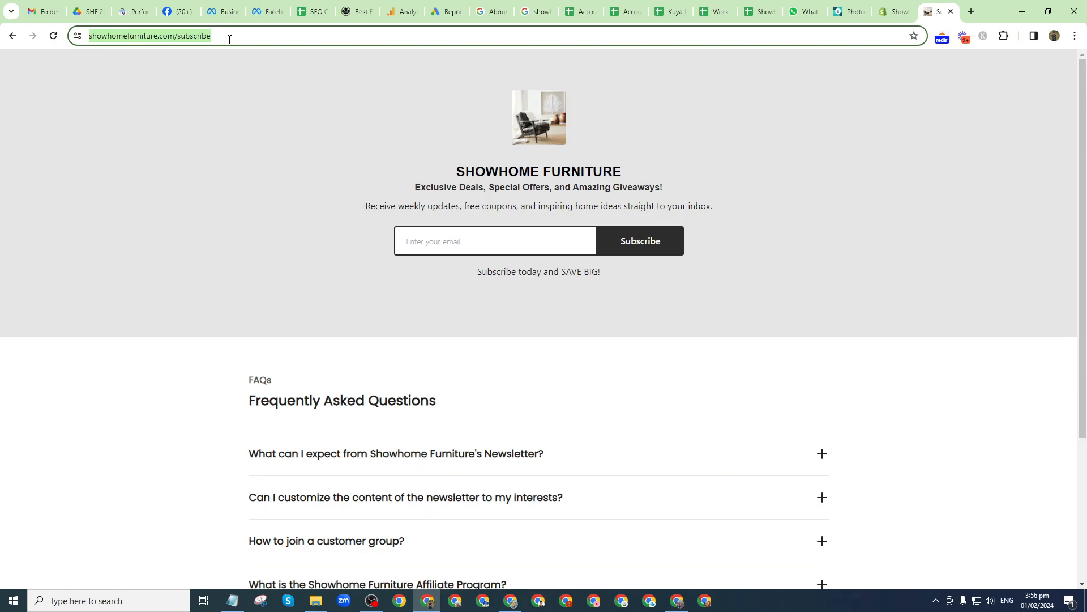
pyautogui.write('showhomefurniture.com')
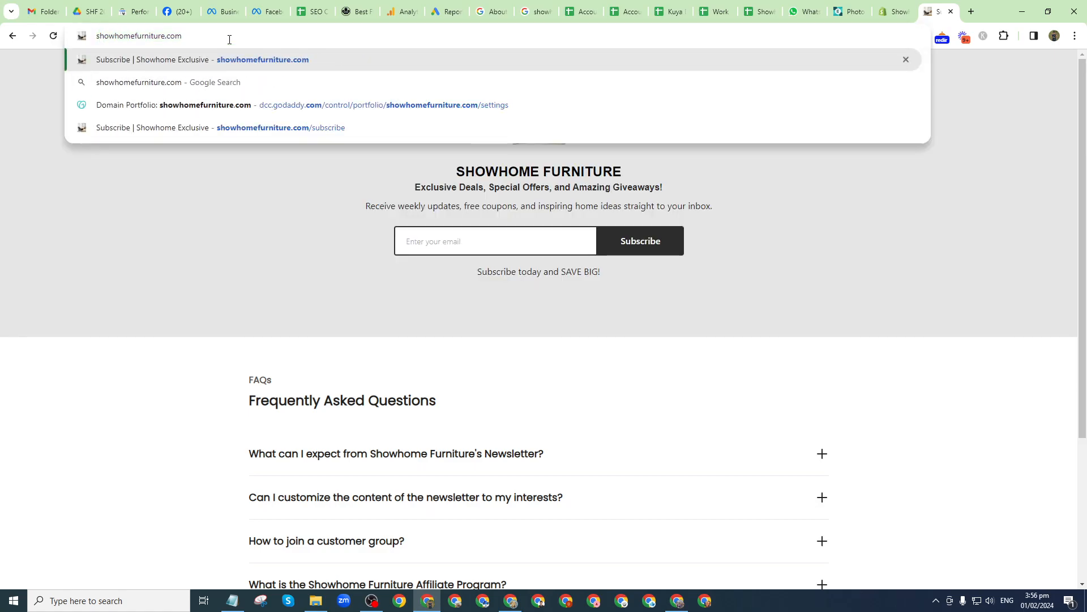
pyautogui.press('Return')
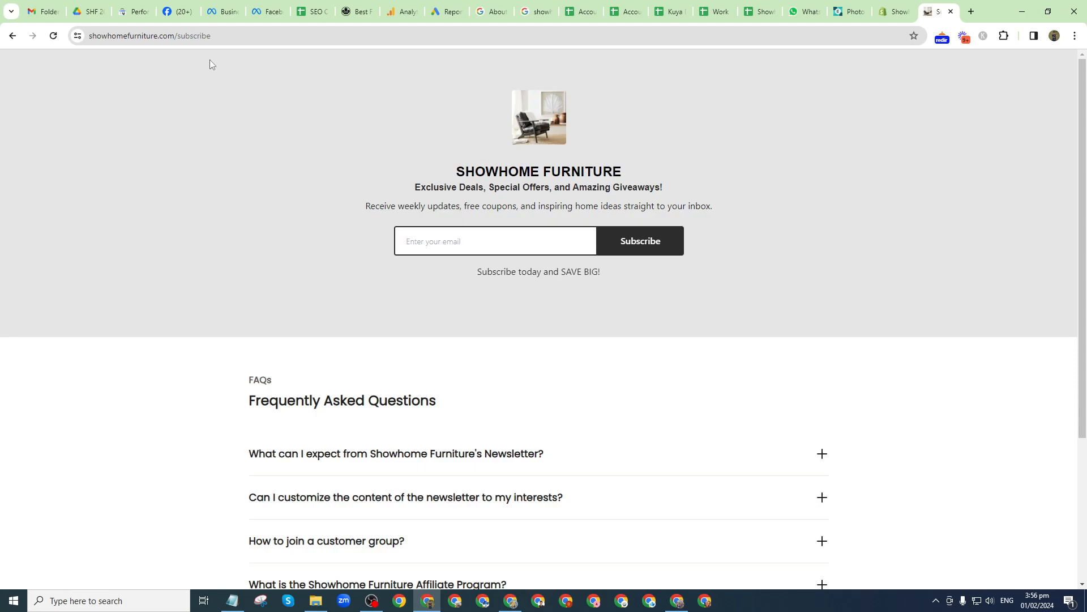
# - Try to reach the store's home page by removing /subscribe from the address, and look over the loaded page
pyautogui.click(175, 37)
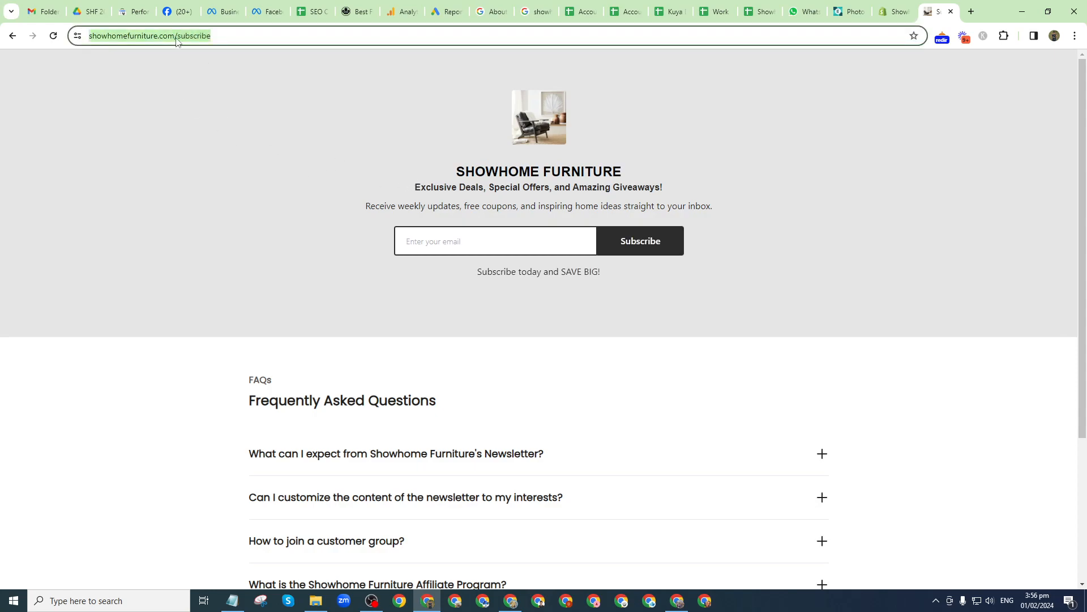
pyautogui.click(180, 37)
pyautogui.moveTo(202, 36); pyautogui.dragTo(291, 41)
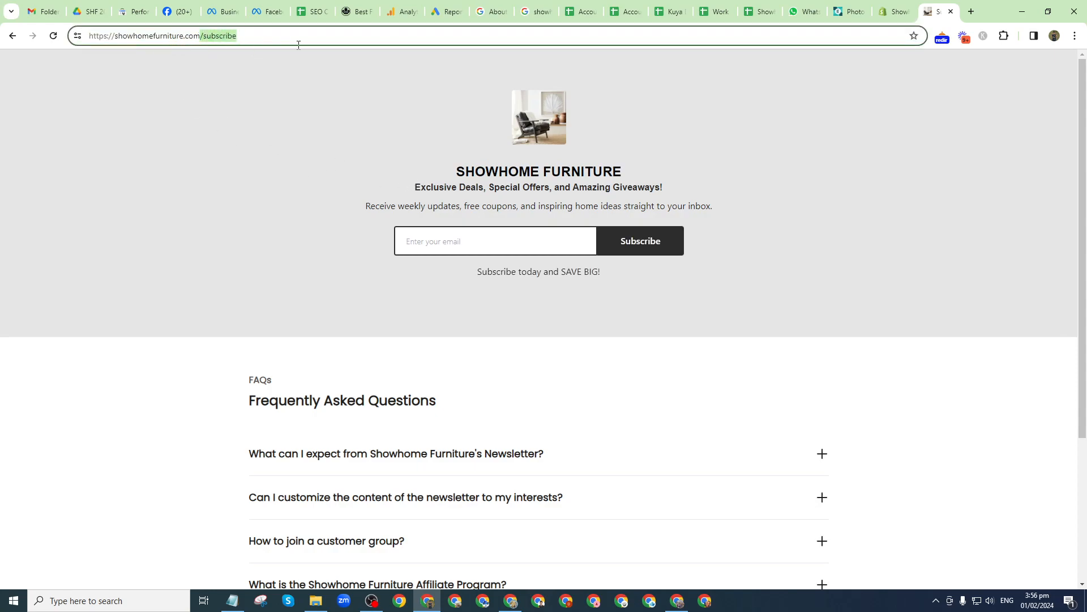
pyautogui.press('BackSpace')
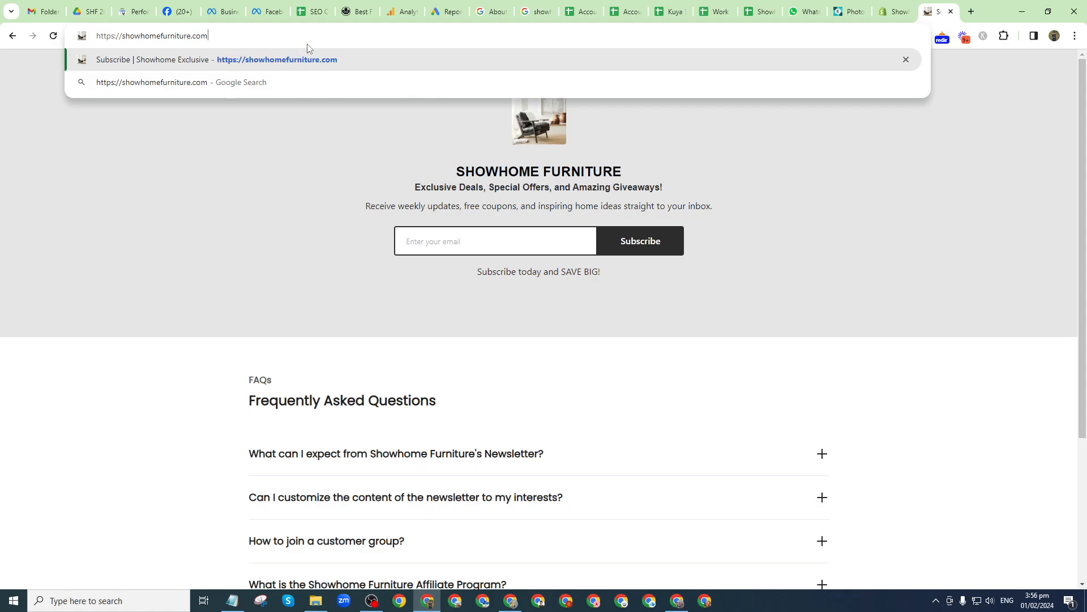
pyautogui.press('Return')
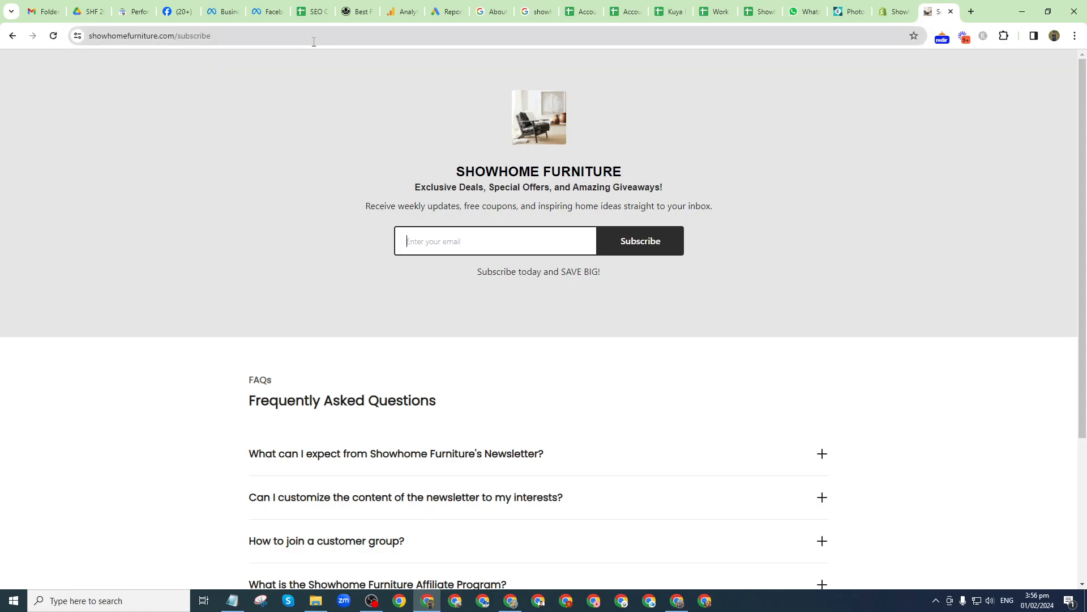
pyautogui.scroll(-3, 486, 449)
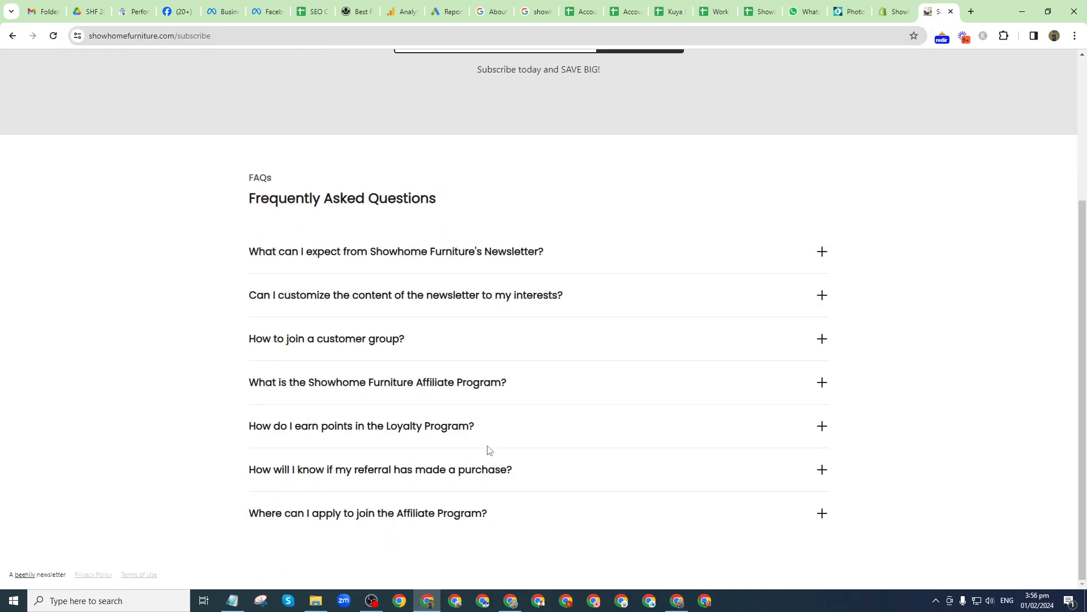
pyautogui.scroll(4, 486, 449)
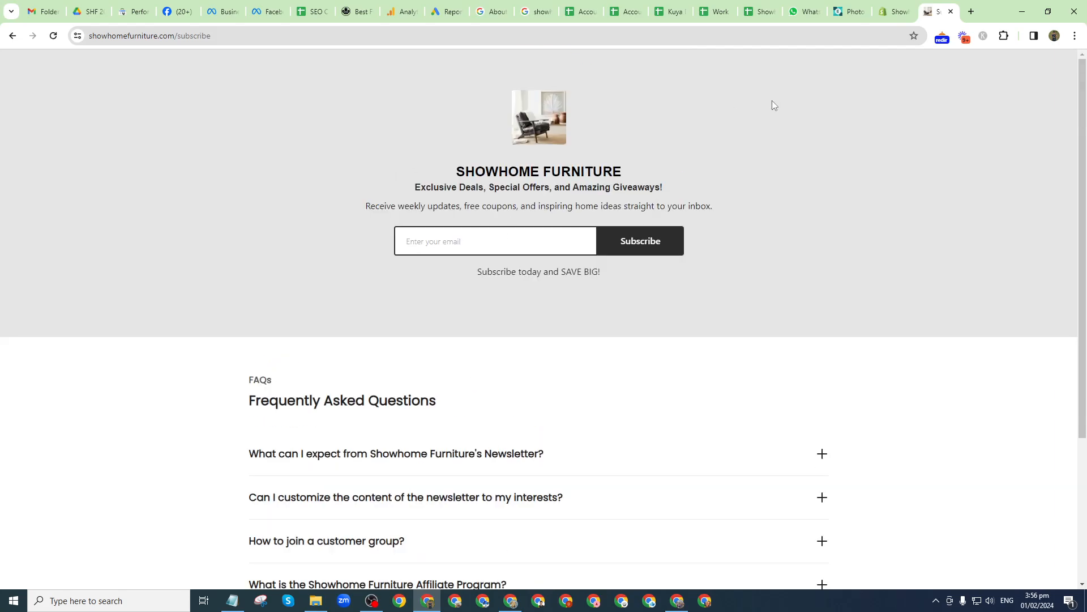
# - Open the store's home page, showhome-furniture.com, in a new tab and return to the tab with the subscribe page
pyautogui.click(970, 12)
pyautogui.click(467, 295)
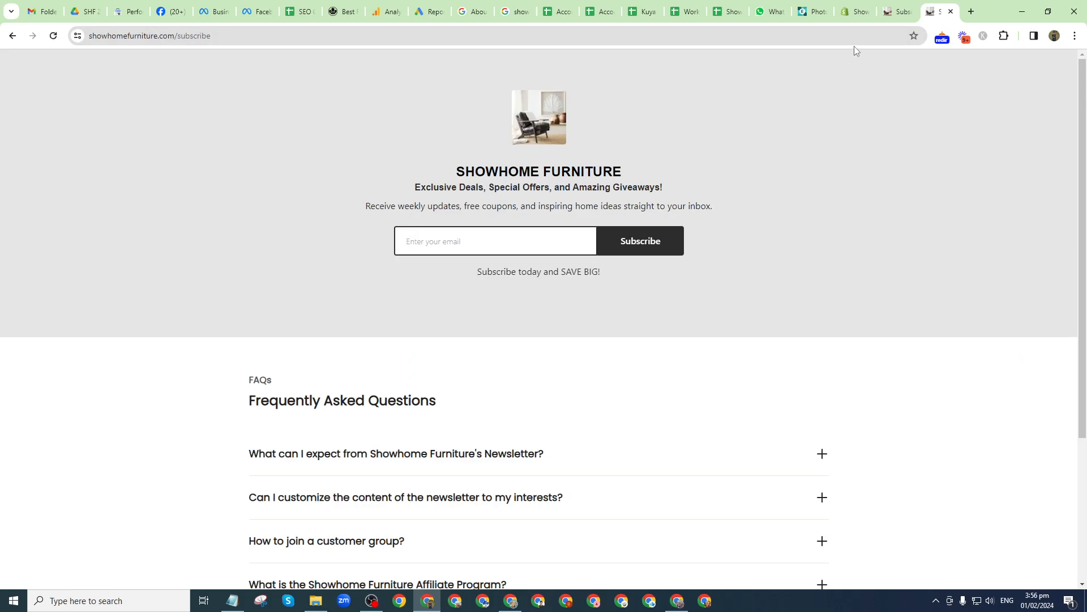
pyautogui.moveTo(896, 15)
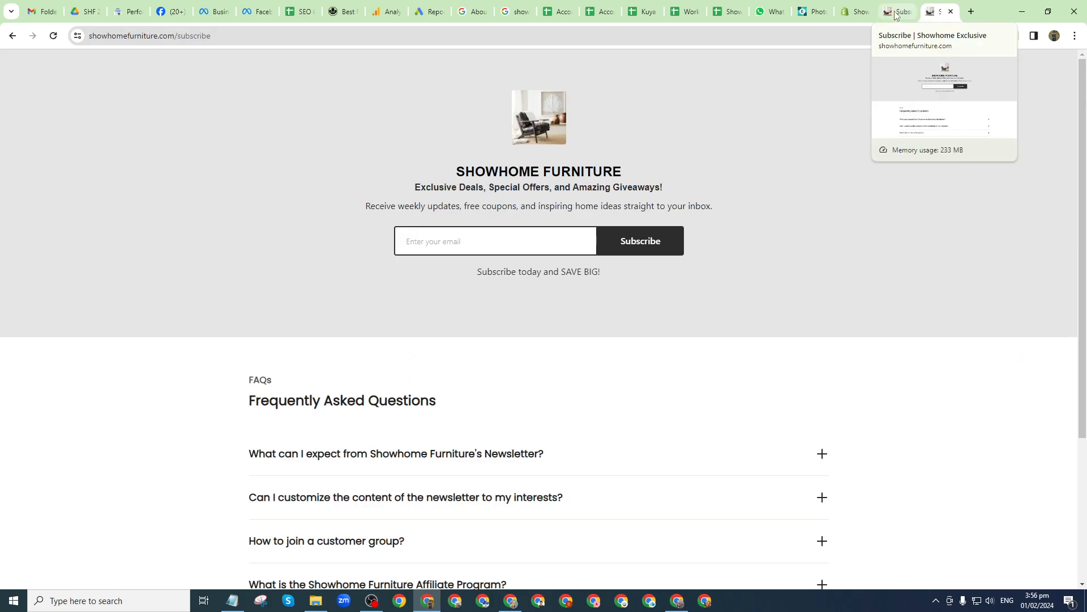
pyautogui.click(134, 37)
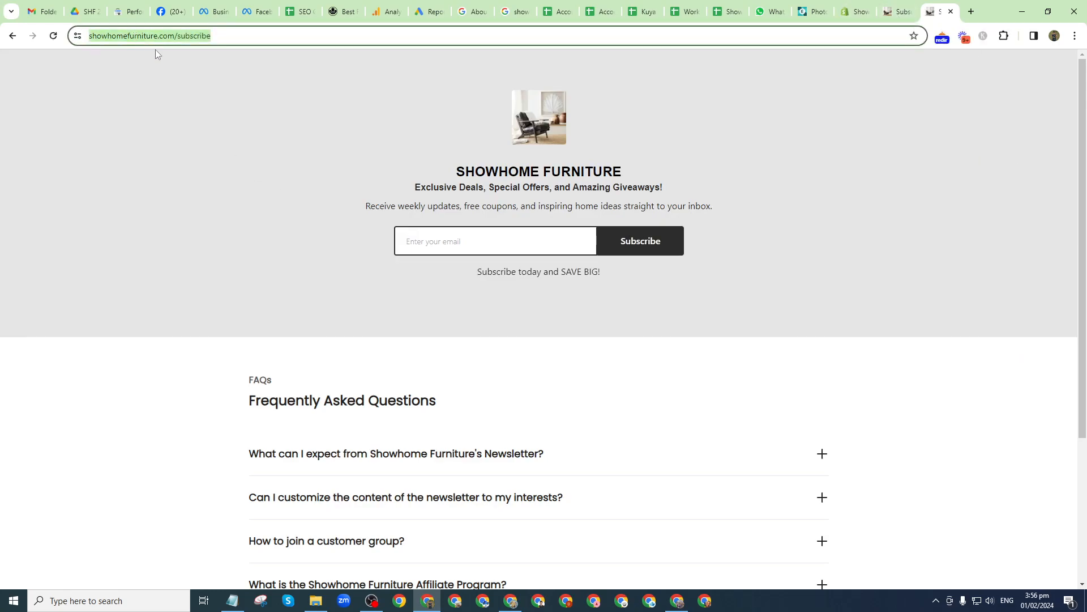
pyautogui.click(117, 37)
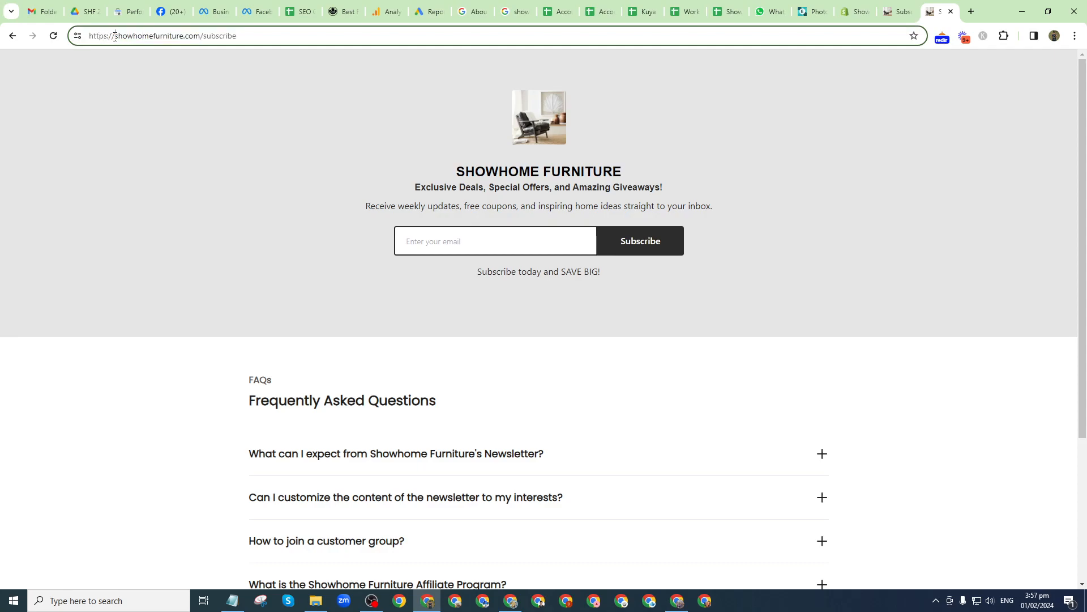
pyautogui.write('www.')
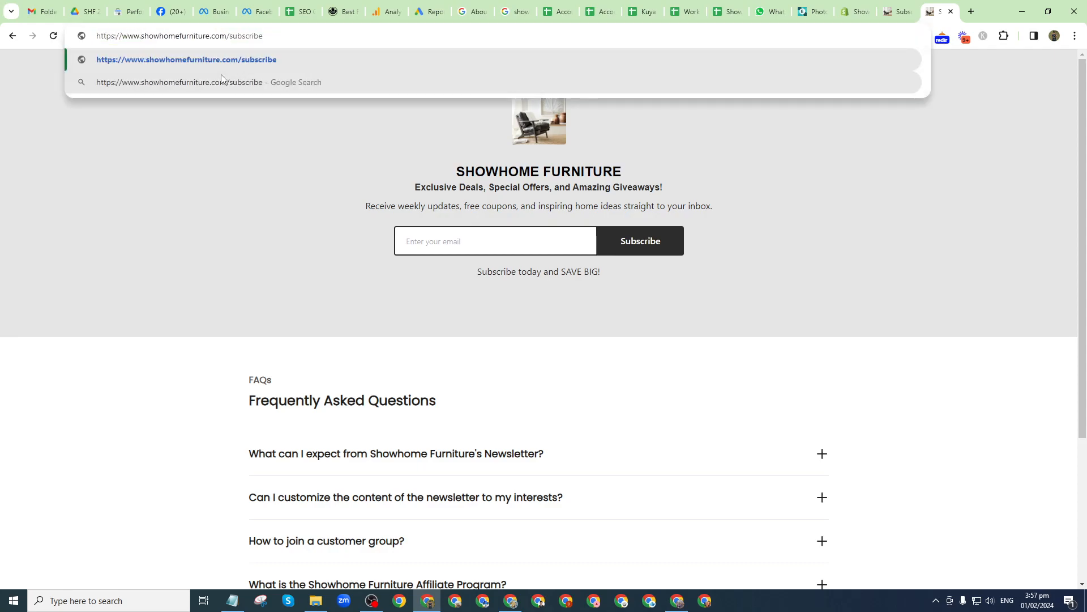
pyautogui.hotkey('shift', 'End')
pyautogui.press('BackSpace')
pyautogui.press('Return')
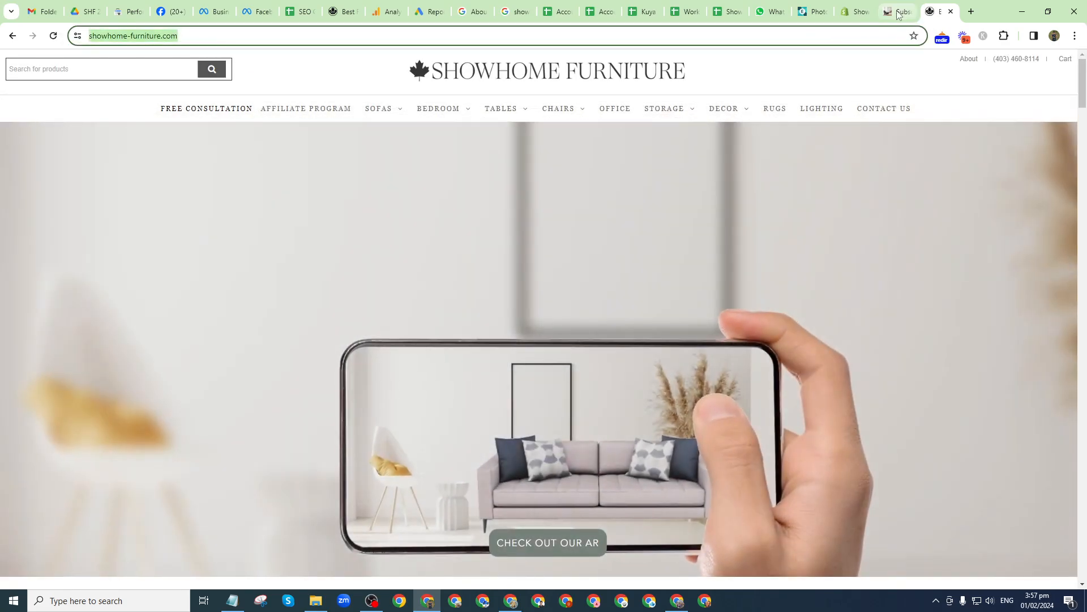
pyautogui.click(896, 11)
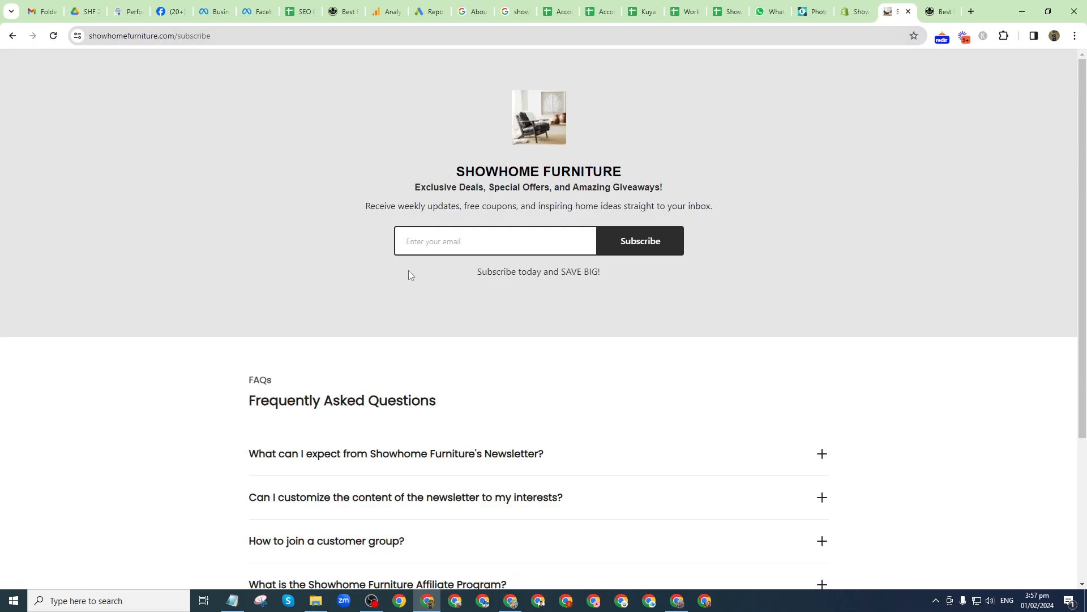
pyautogui.scroll(-3, 408, 391)
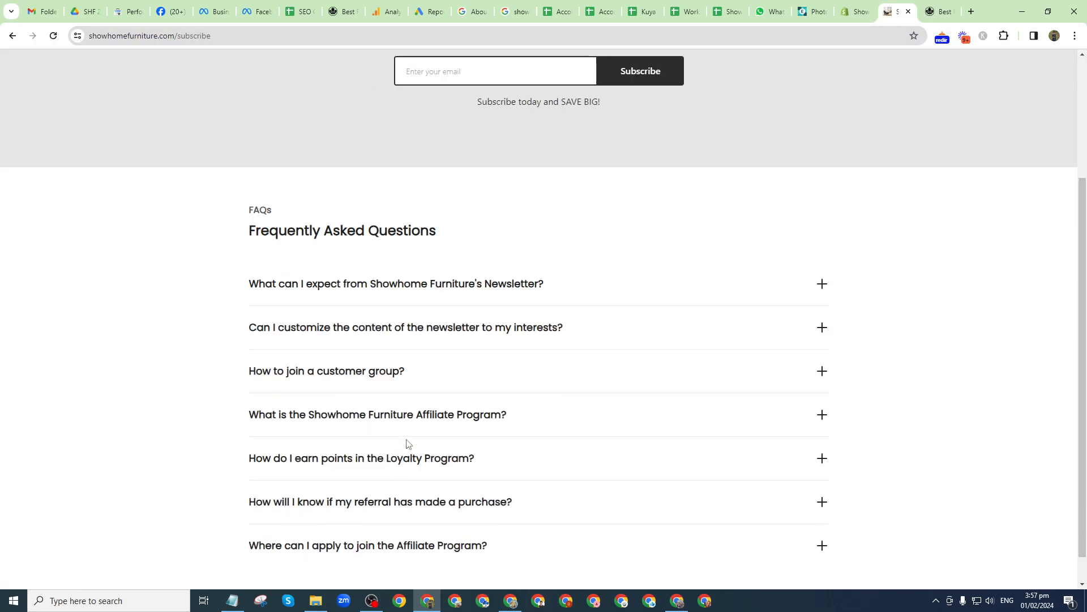
pyautogui.scroll(3, 407, 444)
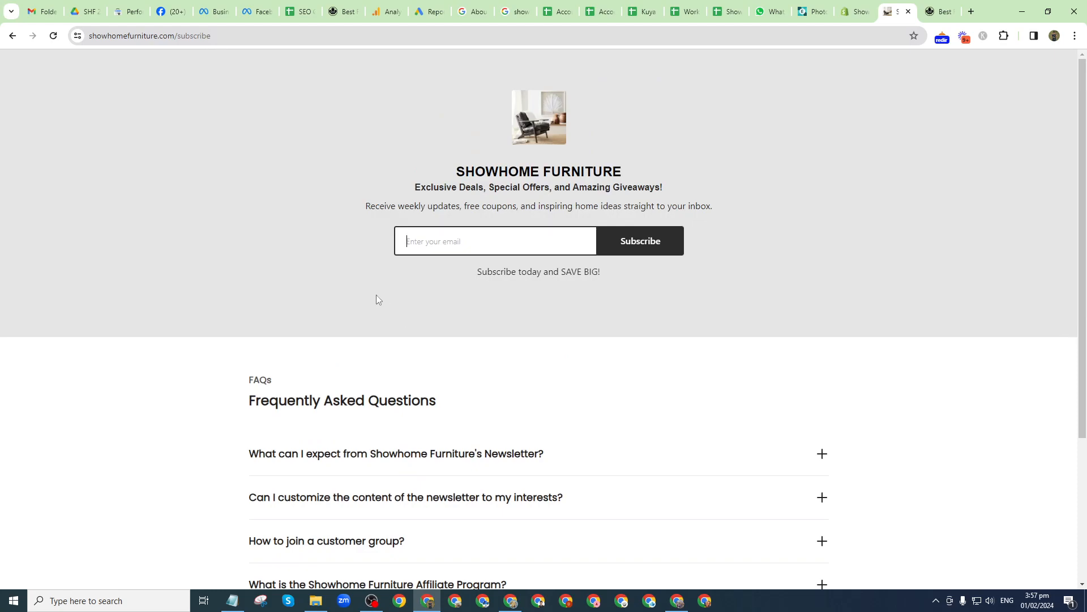
pyautogui.scroll(-3, 428, 341)
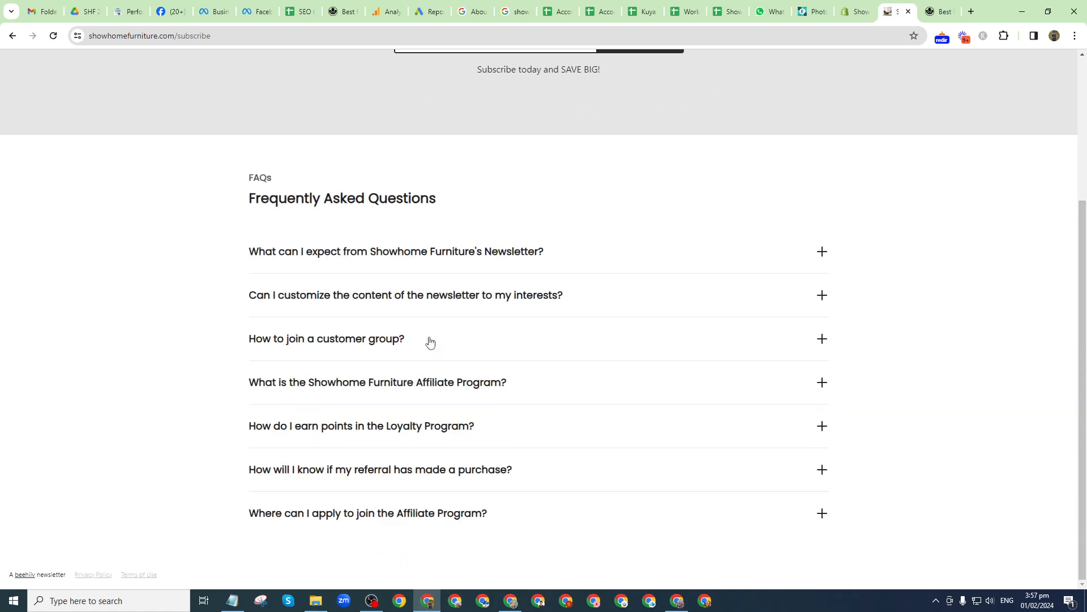
pyautogui.scroll(3, 430, 341)
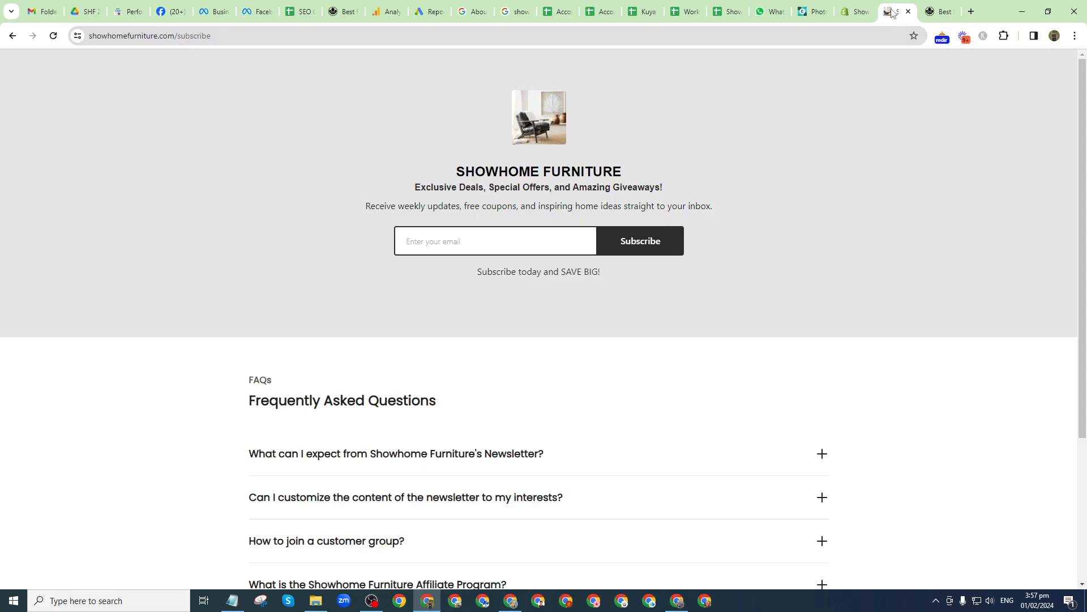
# - Open the Mattresses page of the Bedroom category in the tab holding the store's home page
pyautogui.click(937, 15)
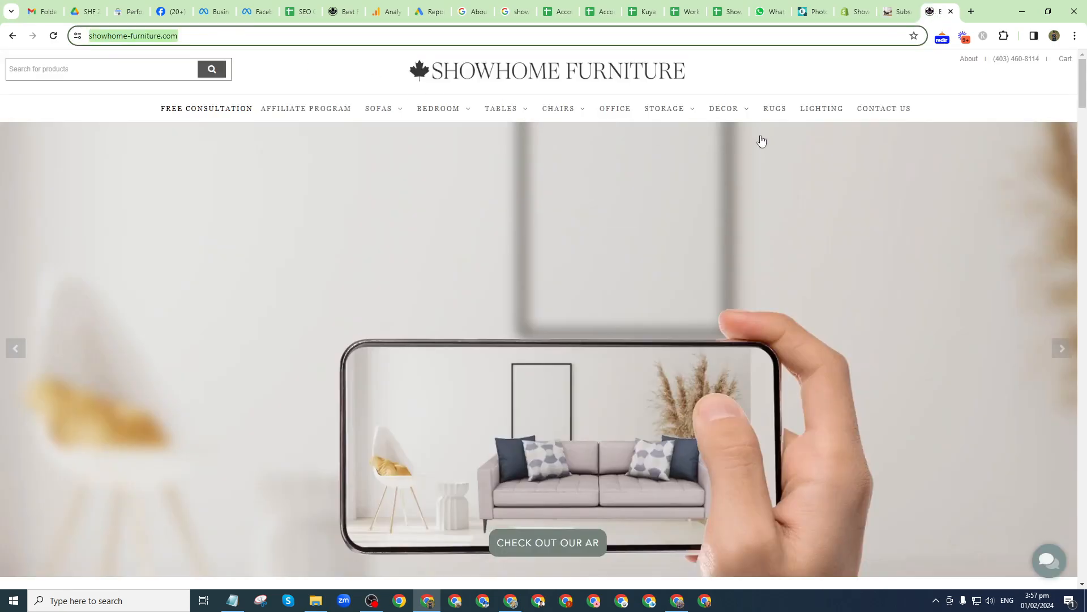
pyautogui.moveTo(459, 112)
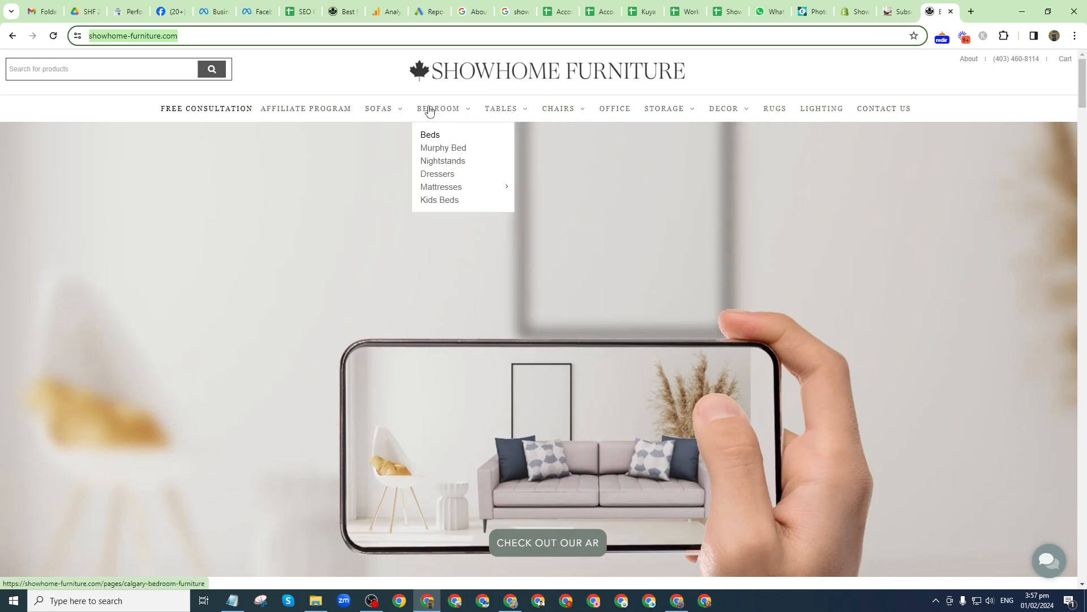
pyautogui.moveTo(641, 113)
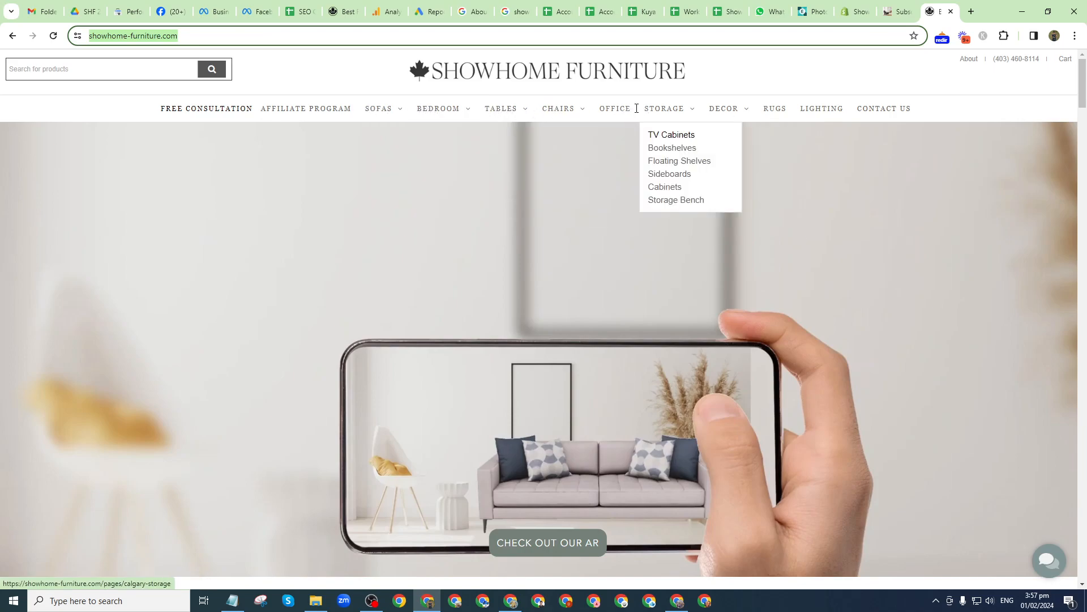
pyautogui.click(441, 188)
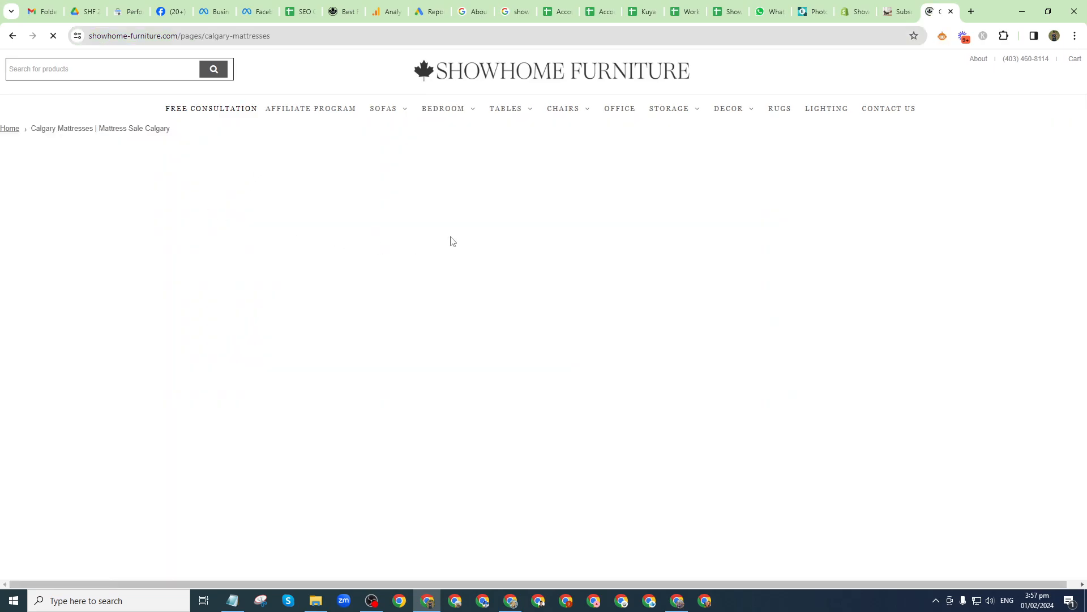
pyautogui.scroll(-3, 470, 294)
pyautogui.scroll(3, 483, 316)
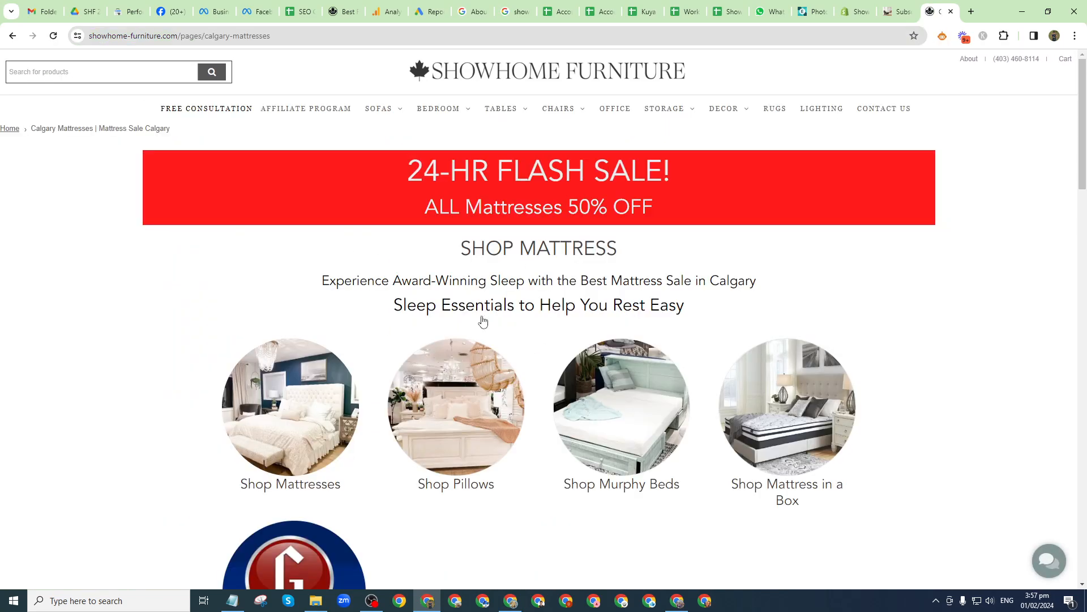
# - Look through the Calgary mattresses page and copy its web address
pyautogui.scroll(-10, 483, 316)
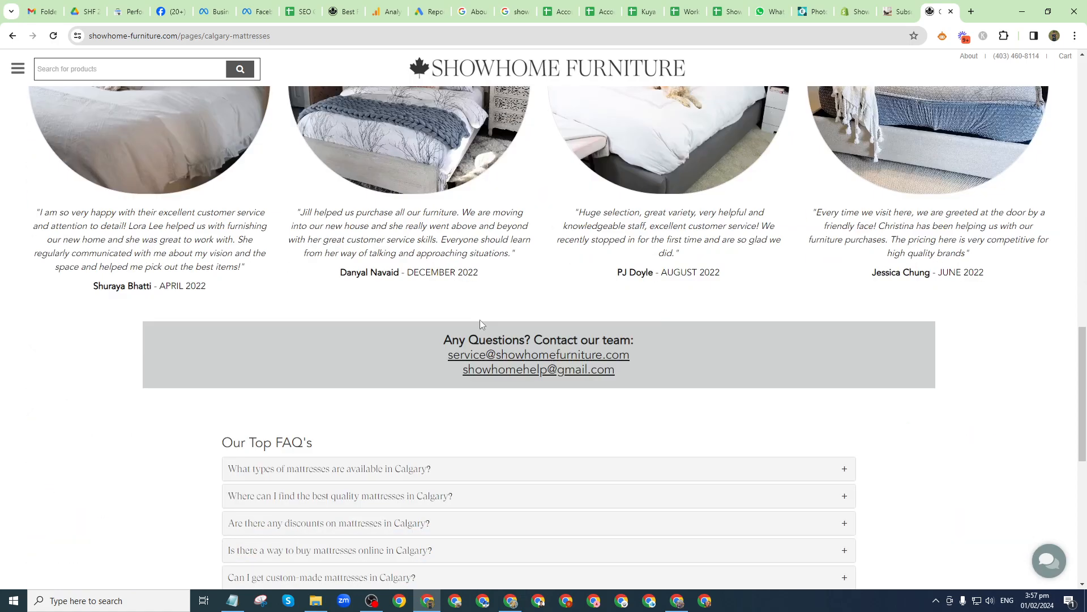
pyautogui.scroll(6, 481, 319)
pyautogui.scroll(4, 481, 320)
pyautogui.click(333, 34)
pyautogui.hotkey('ctrl', 'c')
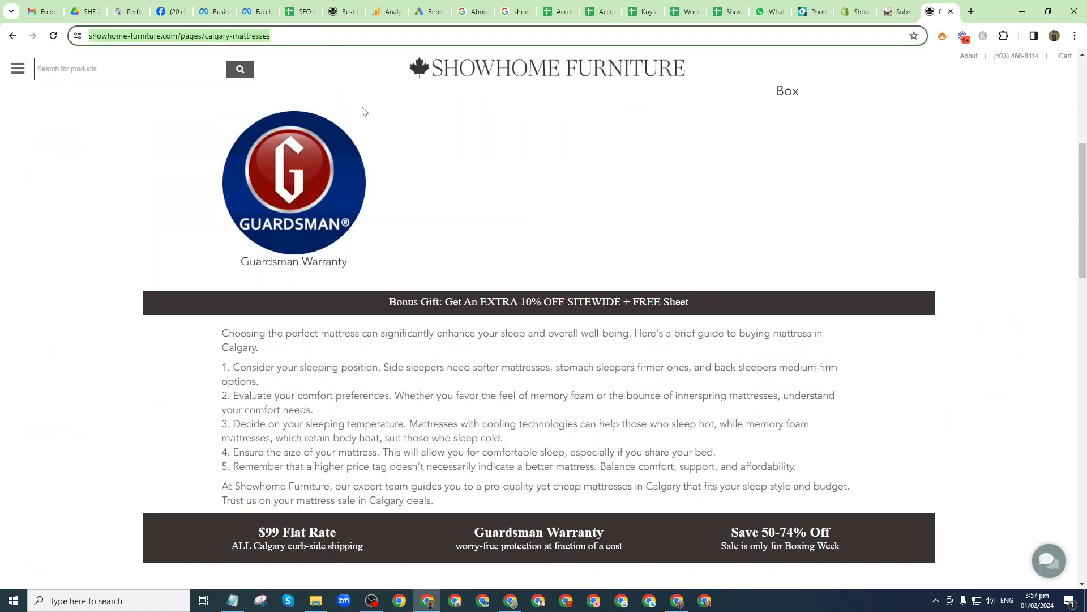
pyautogui.hotkey('alt', 'Tab')
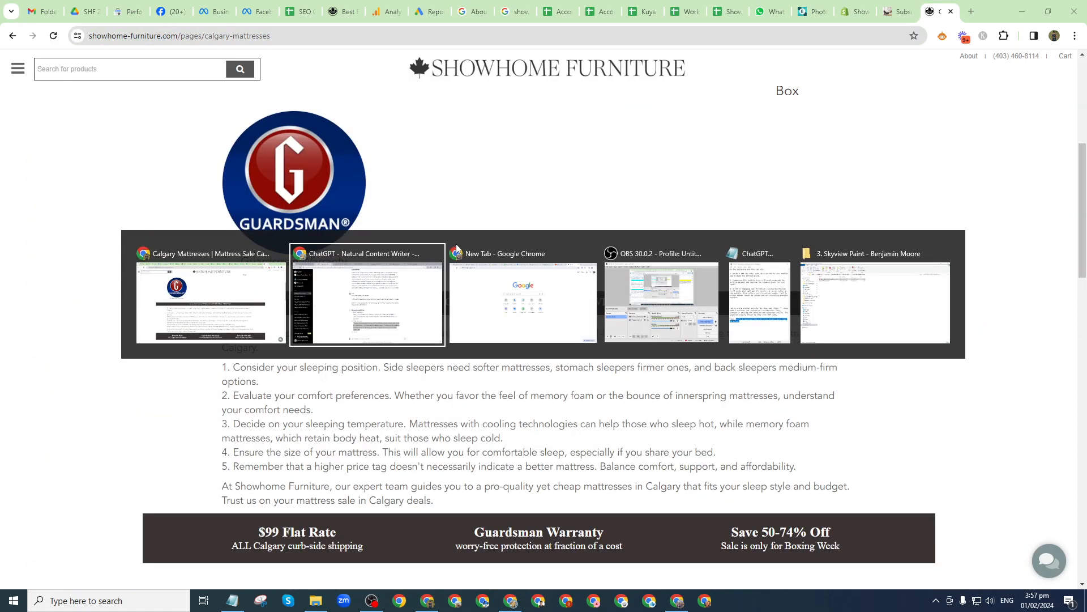
pyautogui.click(243, 293)
pyautogui.click(855, 11)
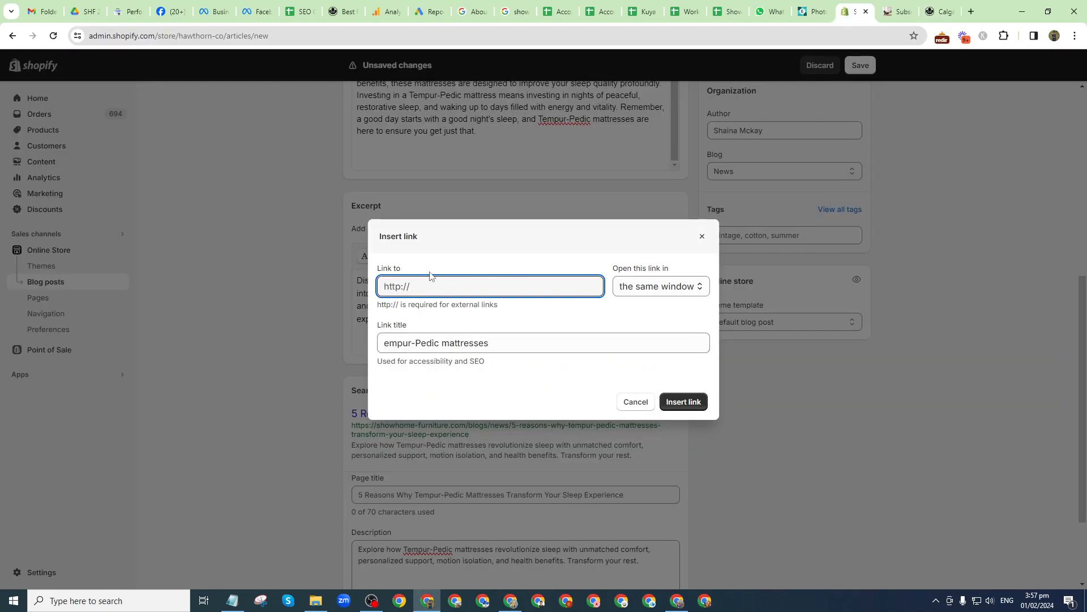
pyautogui.hotkey('ctrl', 'v')
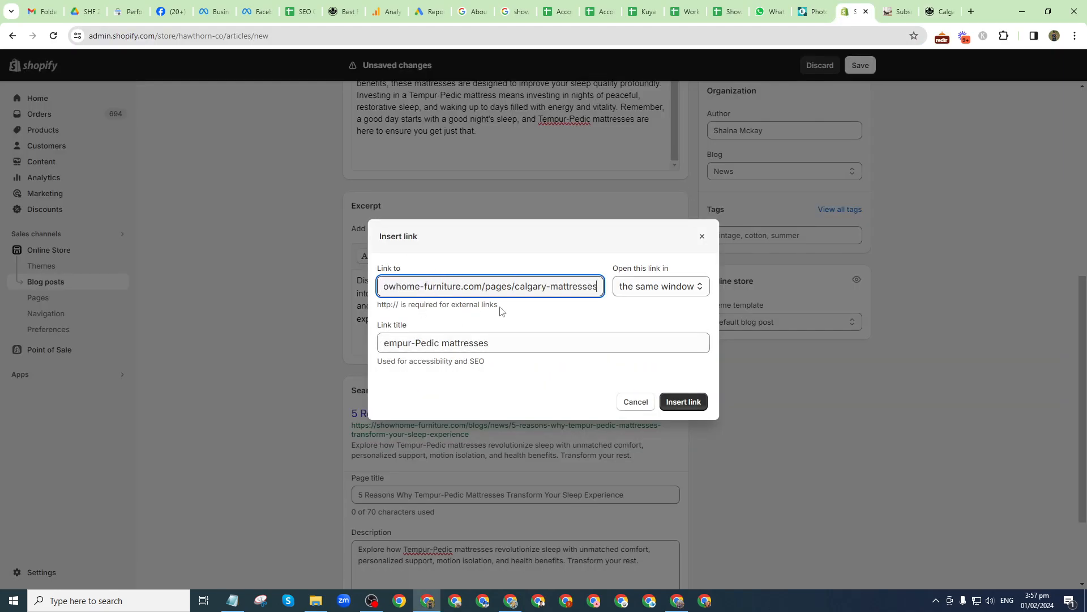
pyautogui.click(394, 346)
pyautogui.write('T')
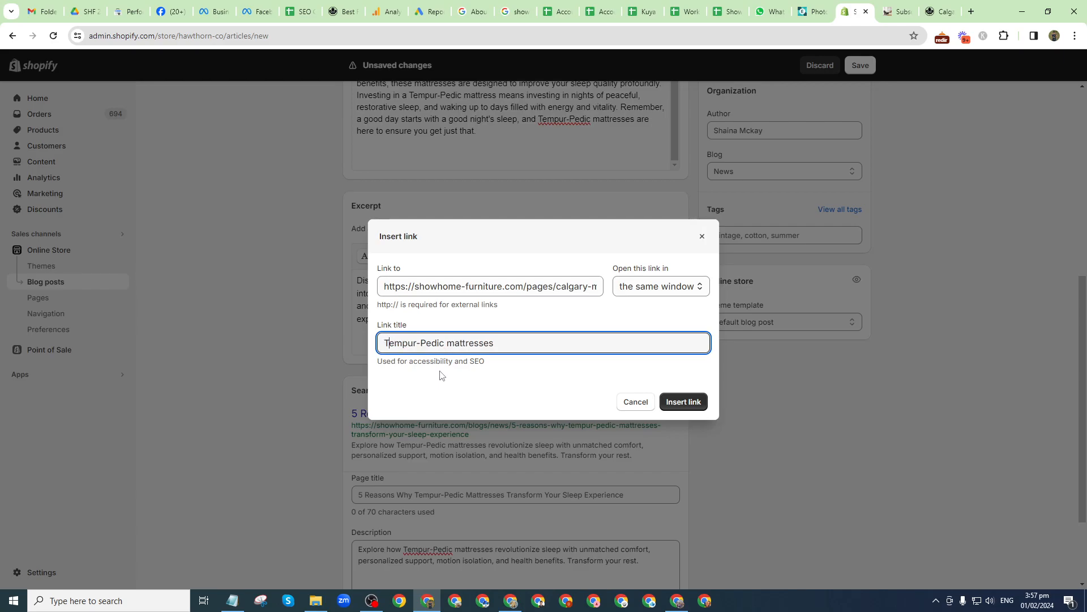
pyautogui.click(516, 288)
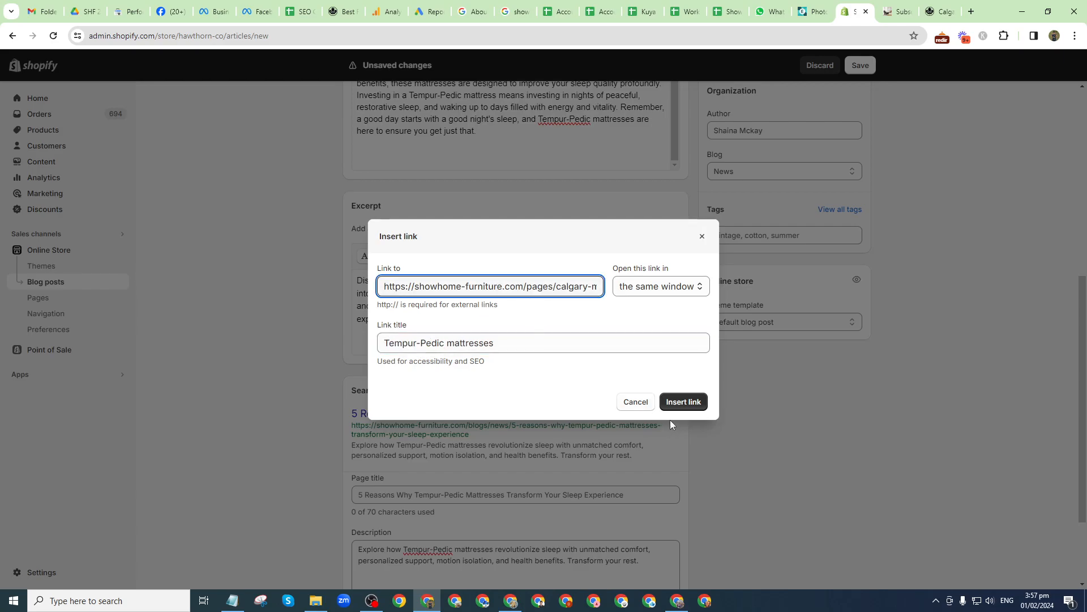
pyautogui.click(686, 402)
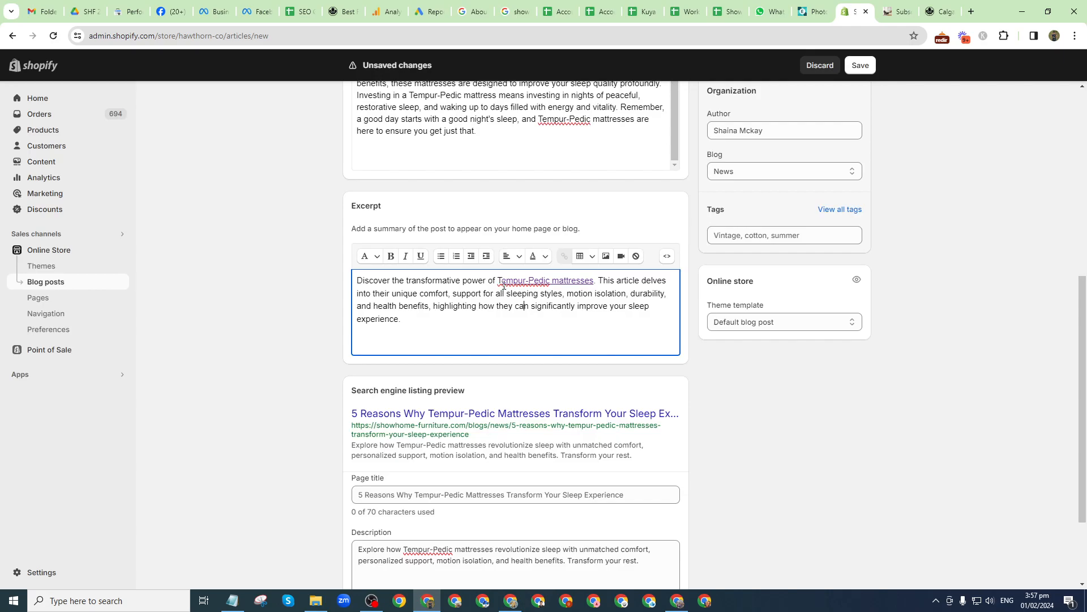
# - In the excerpt's HTML, move the T before the link inside it so the linked text reads "Tempur-Pedic mattresses"
pyautogui.click(668, 257)
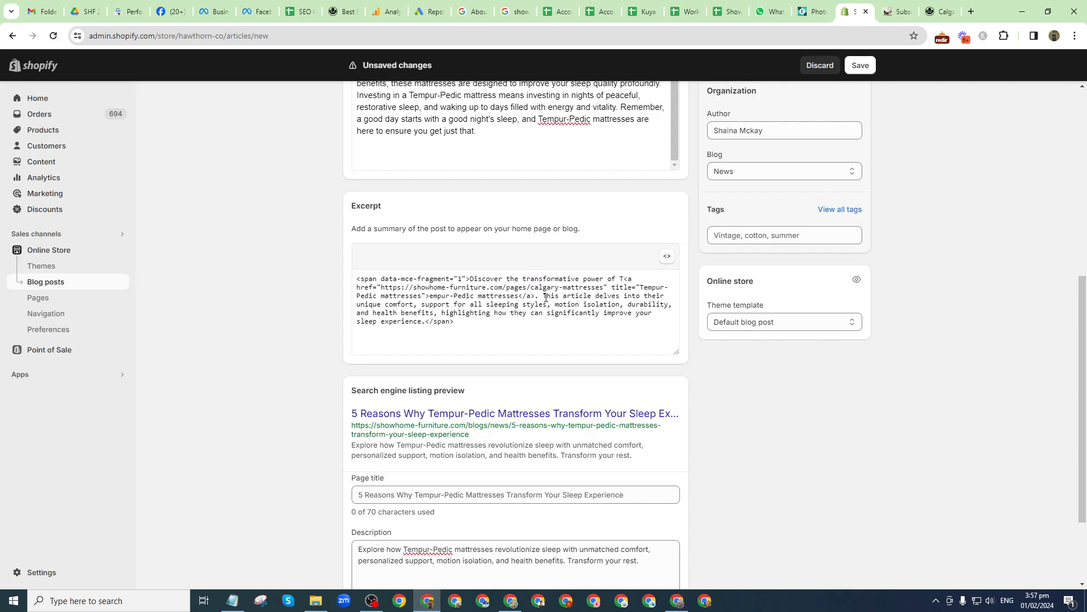
pyautogui.click(430, 296)
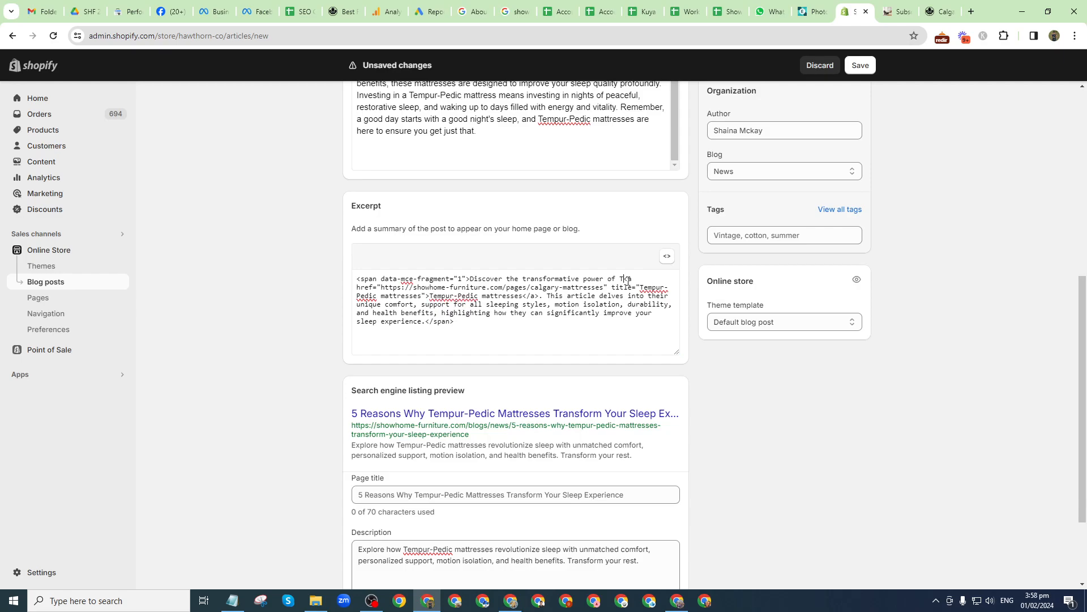
pyautogui.click(668, 256)
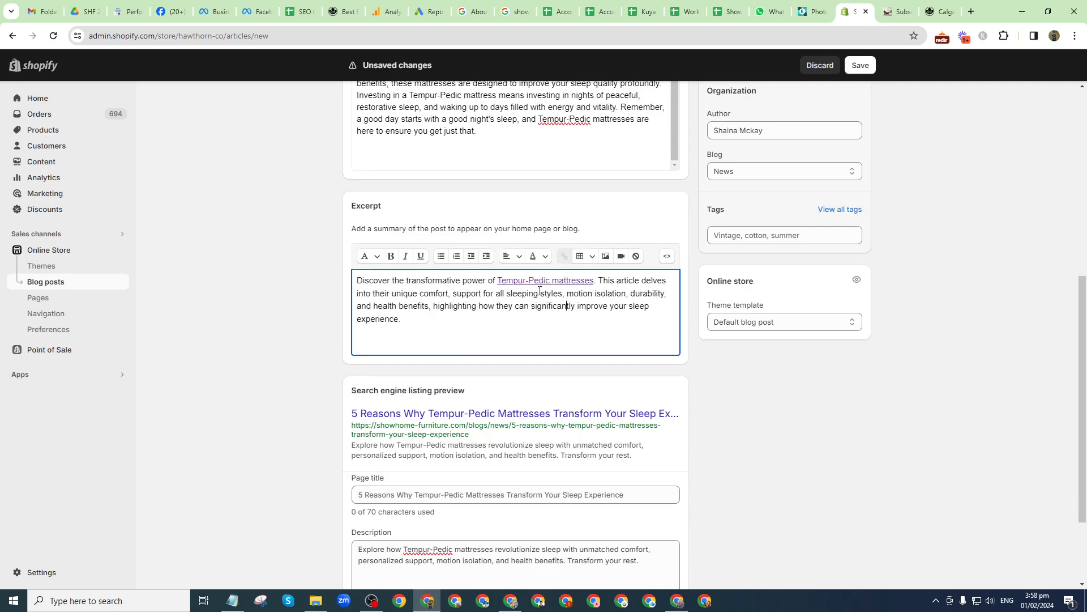
# - Link "Tempur-Pedic mattresses" in the article's opening paragraph to the copied Calgary mattresses address, with the title "Tempur-pedic Mattresses"
pyautogui.scroll(2, 535, 295)
pyautogui.scroll(4, 535, 296)
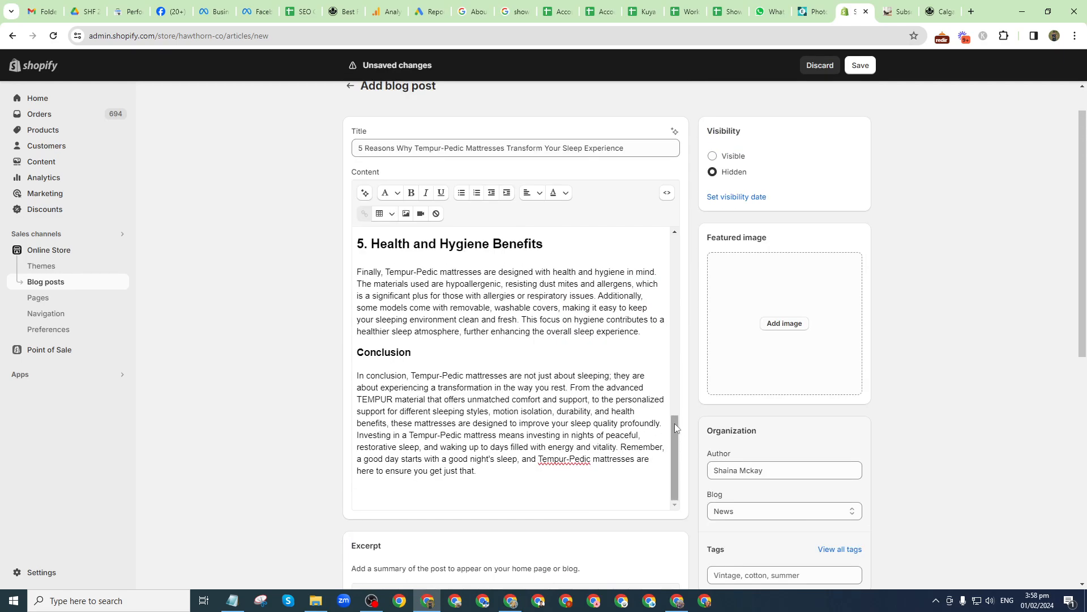
pyautogui.moveTo(674, 423); pyautogui.dragTo(674, 242)
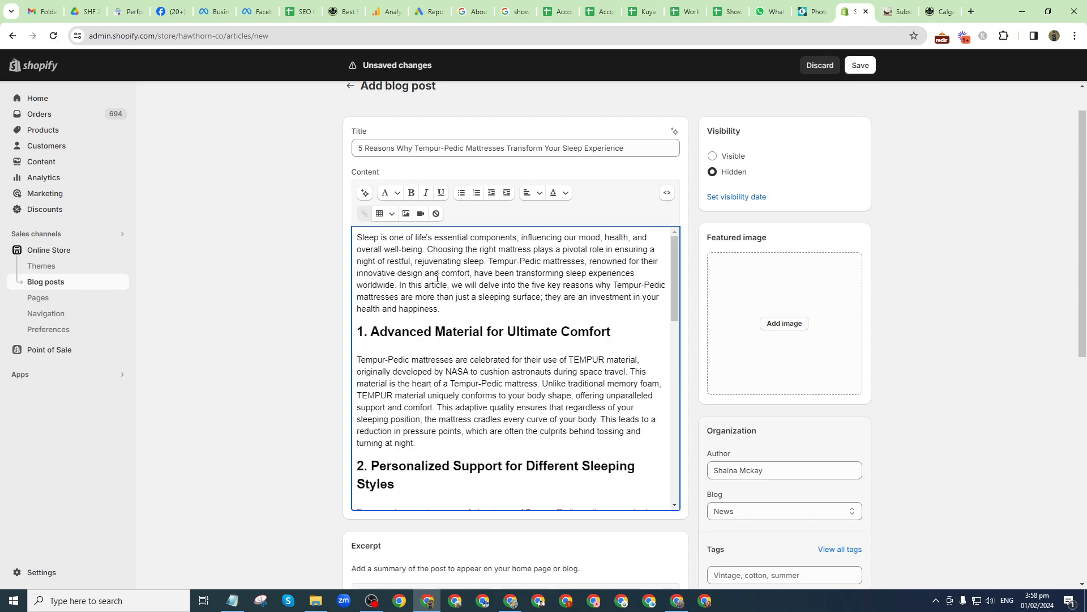
pyautogui.moveTo(488, 265); pyautogui.dragTo(589, 261)
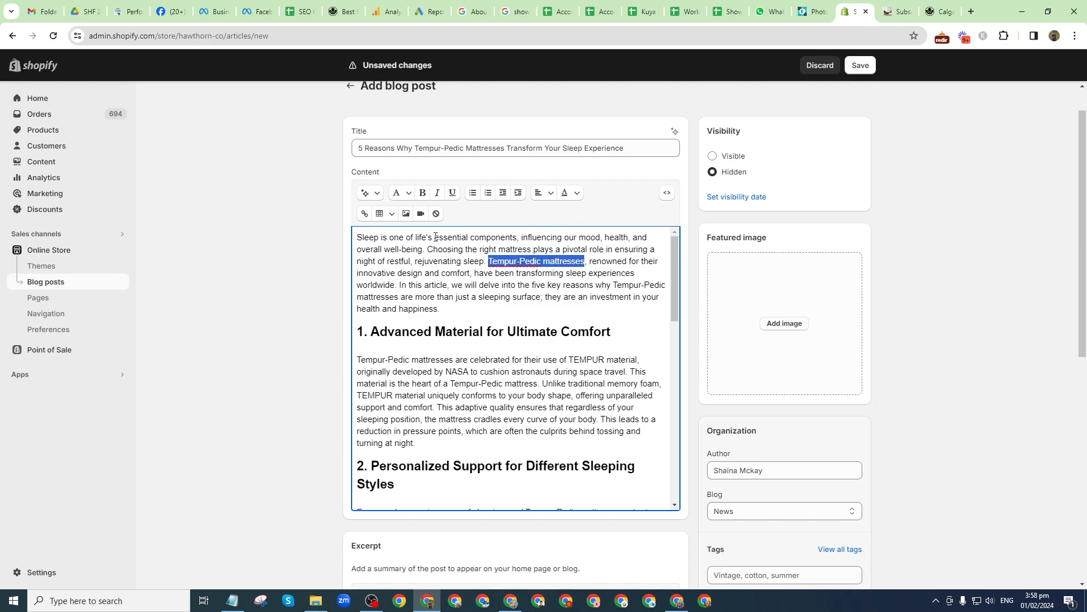
pyautogui.click(365, 213)
pyautogui.hotkey('ctrl', 'v')
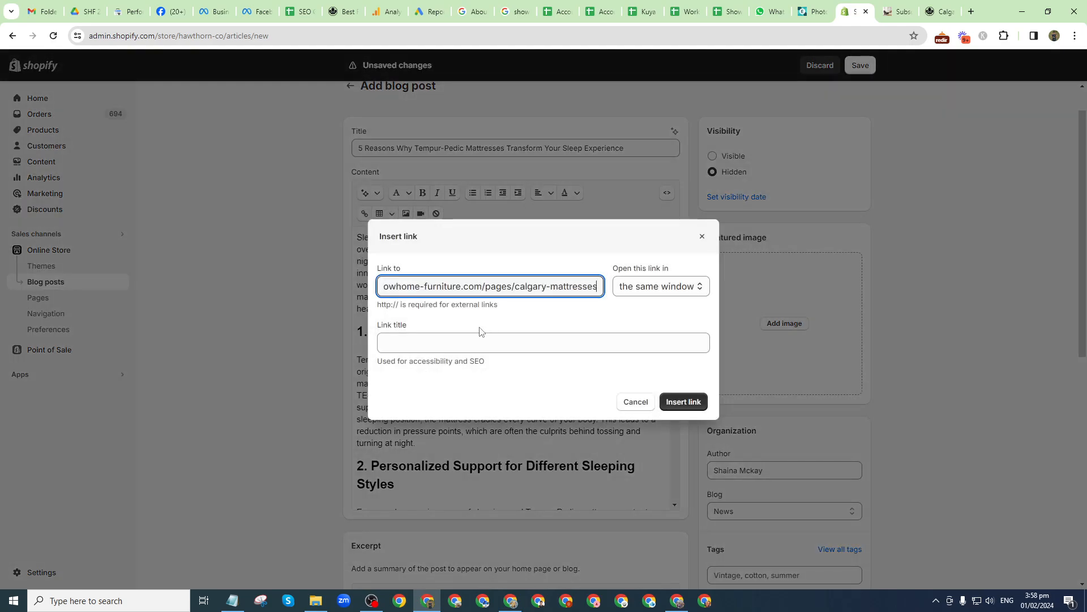
pyautogui.click(476, 348)
pyautogui.write('Tem')
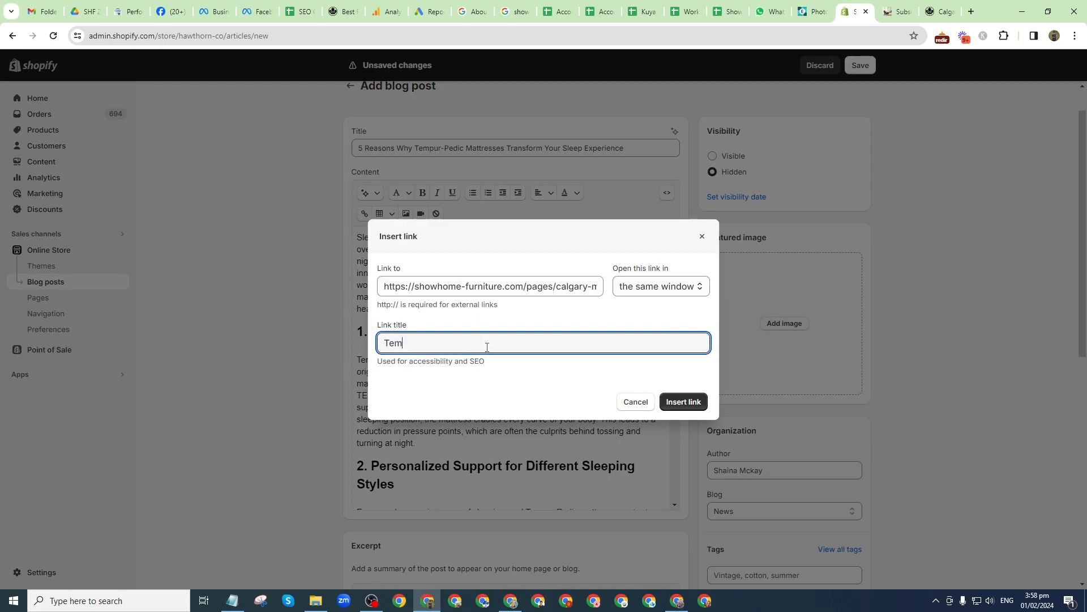
pyautogui.write('pur-pedic Mattresses')
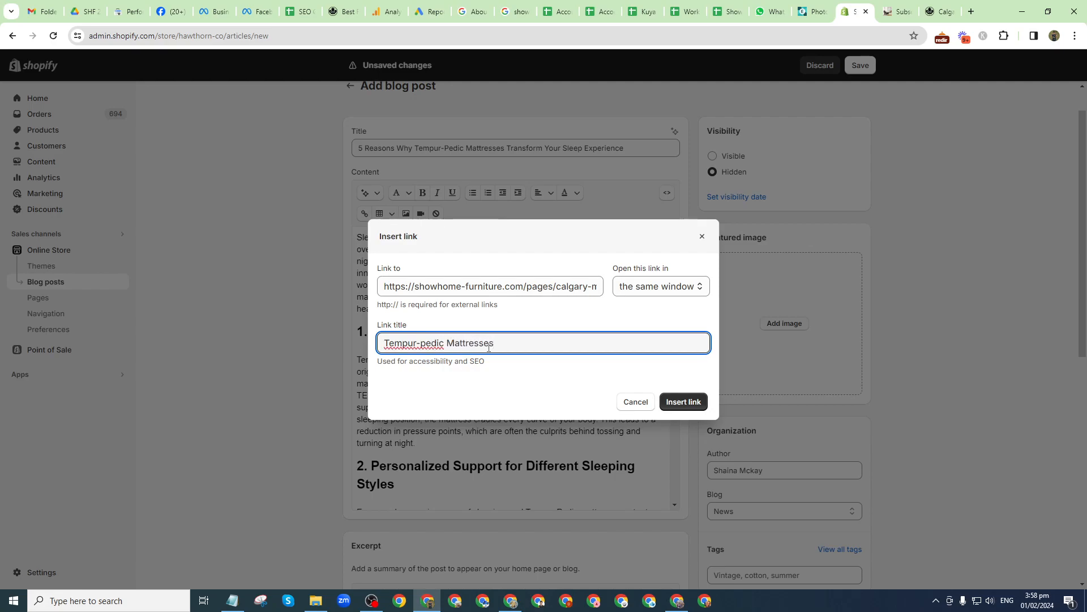
pyautogui.click(683, 402)
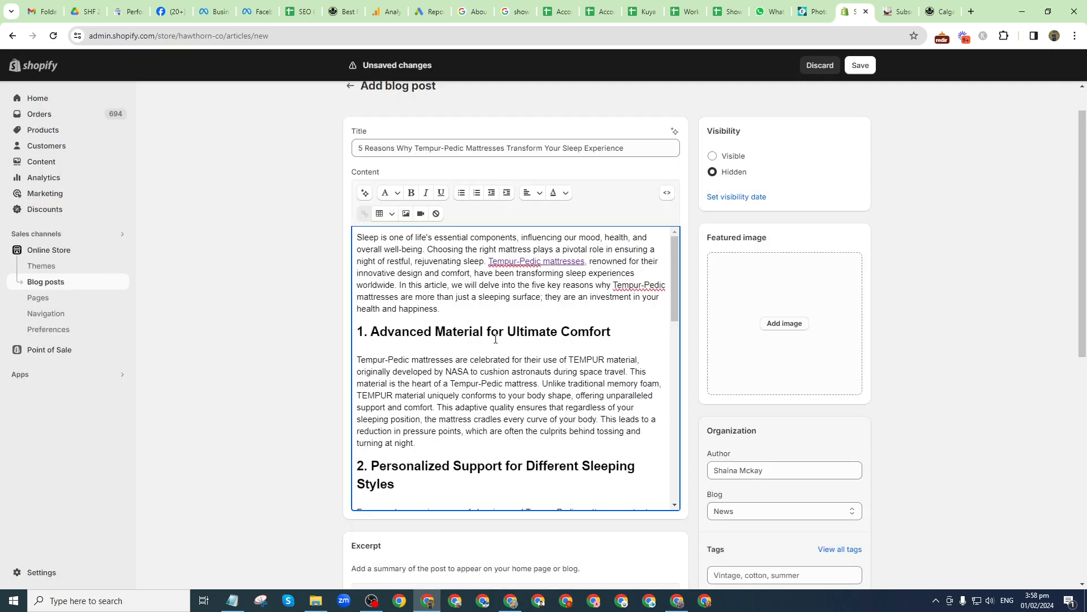
# - Add "in Calgary" after "With a Tempur-Pedic mattress" in the Motion Isolation for Undisturbed Sleep section
pyautogui.scroll(-1, 496, 338)
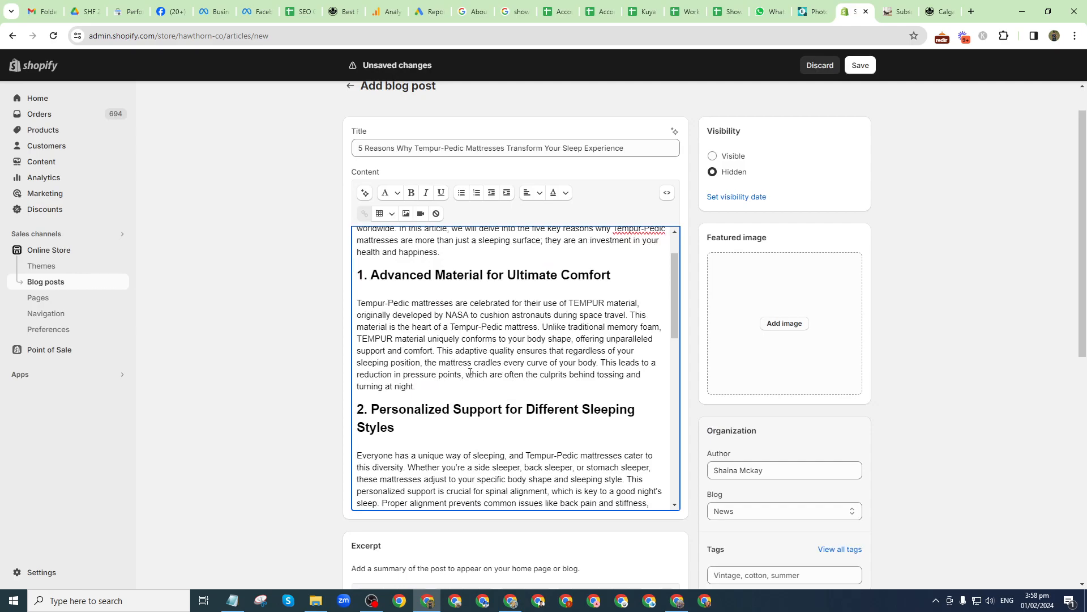
pyautogui.scroll(-3, 468, 384)
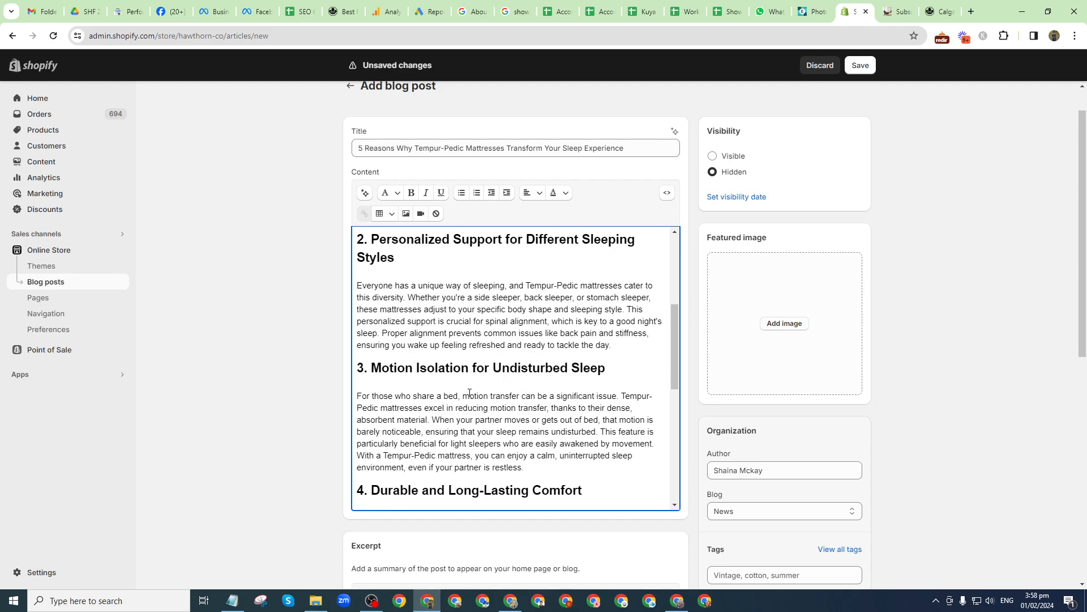
pyautogui.scroll(-1, 470, 393)
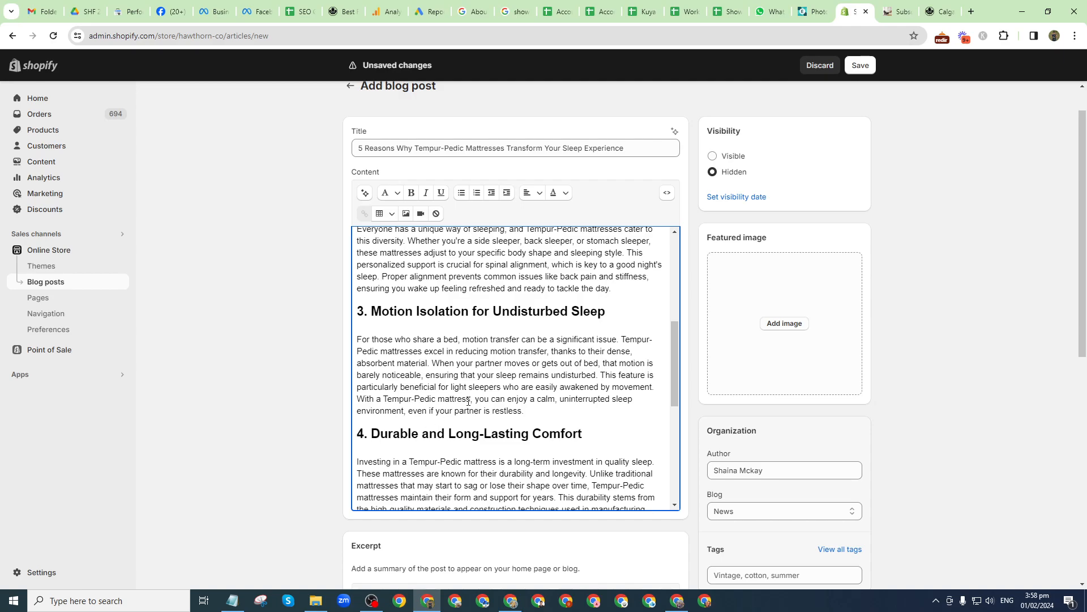
pyautogui.write('in Calgary')
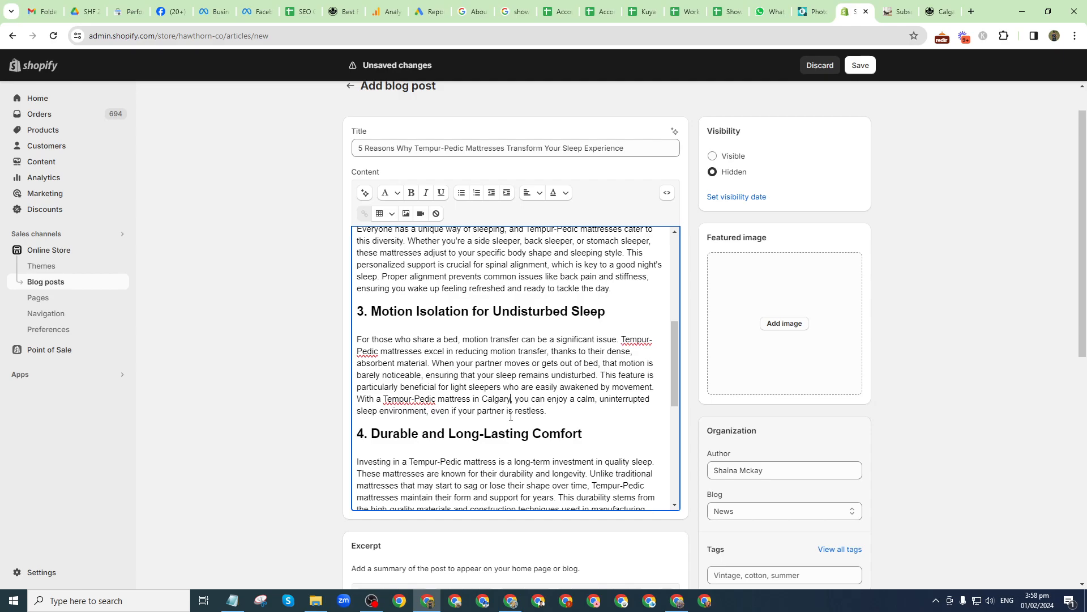
# - Start a link on "mattress in Calgary" in the Motion Isolation section, using the copied phrase as the link title
pyautogui.hotkey('ctrl', 'shift', 'Left')
pyautogui.hotkey('ctrl', 'shift', 'Left')
pyautogui.hotkey('ctrl', 'shift', 'Left')
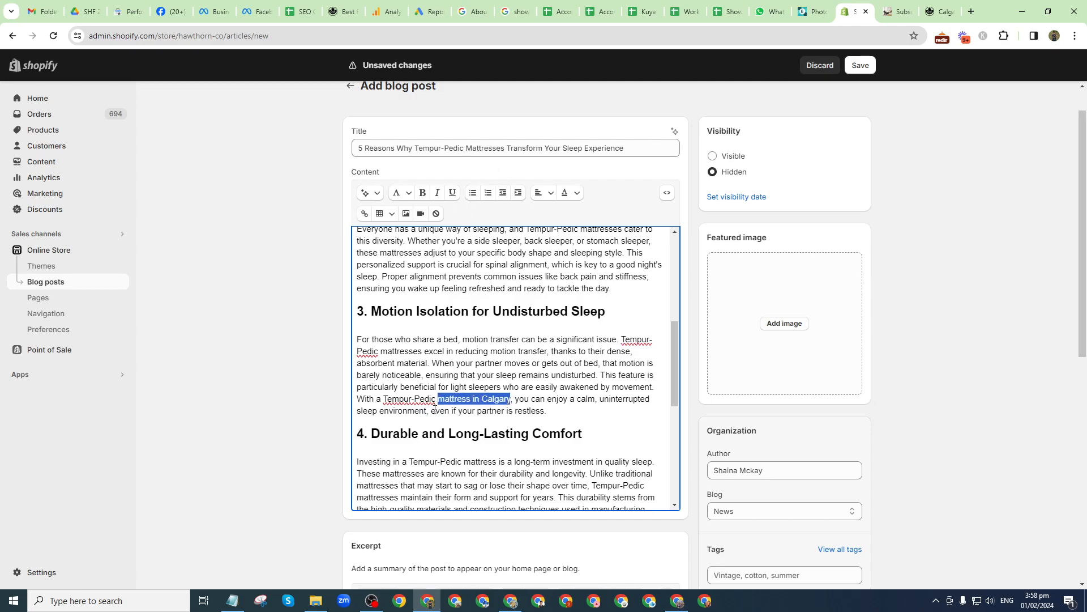
pyautogui.click(365, 214)
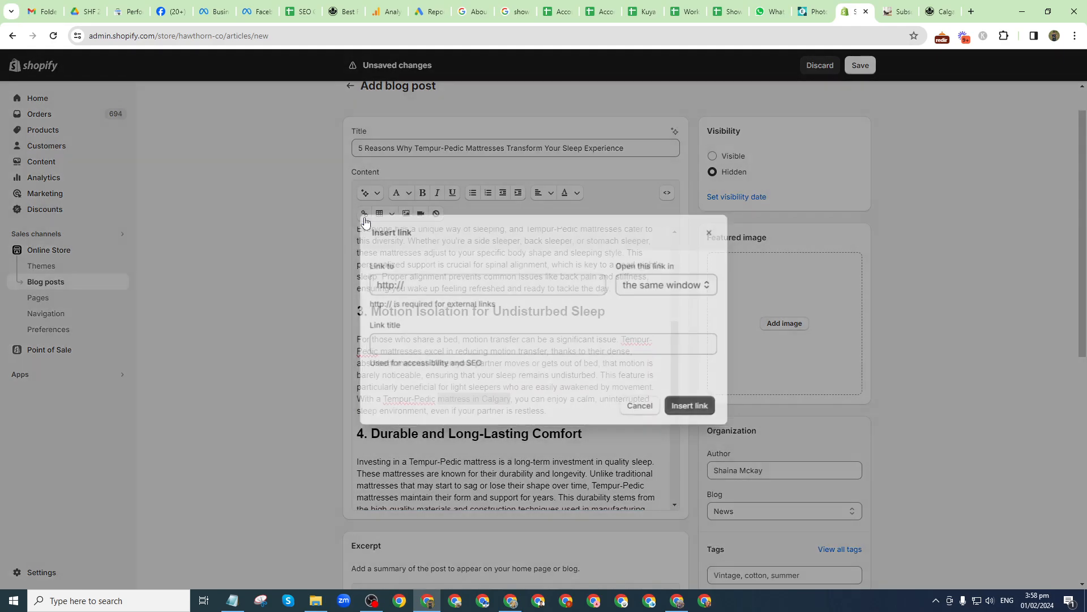
pyautogui.click(702, 236)
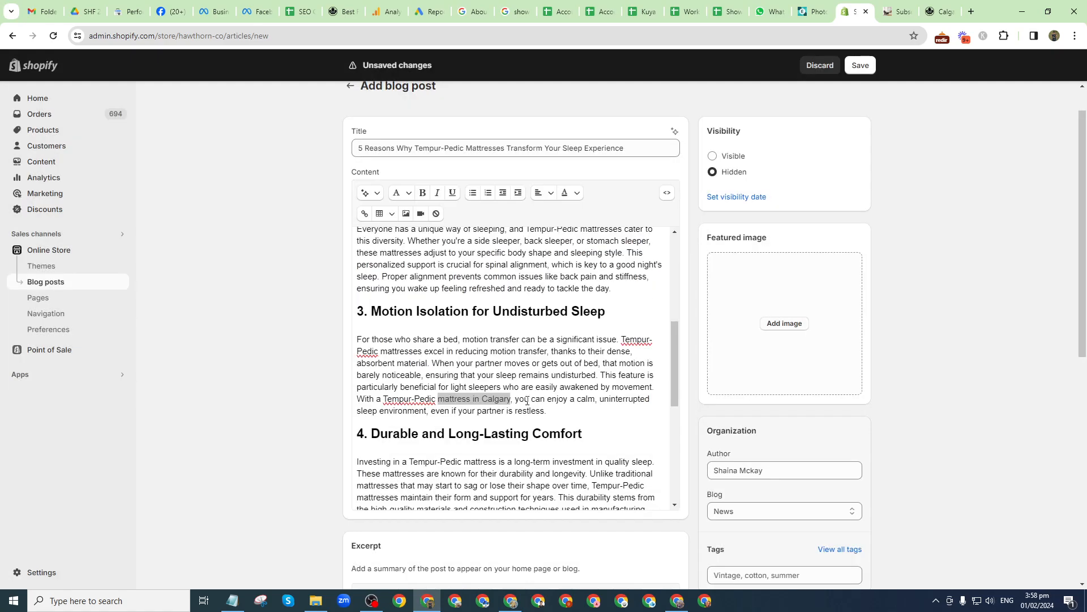
pyautogui.rightClick(468, 403)
pyautogui.click(504, 177)
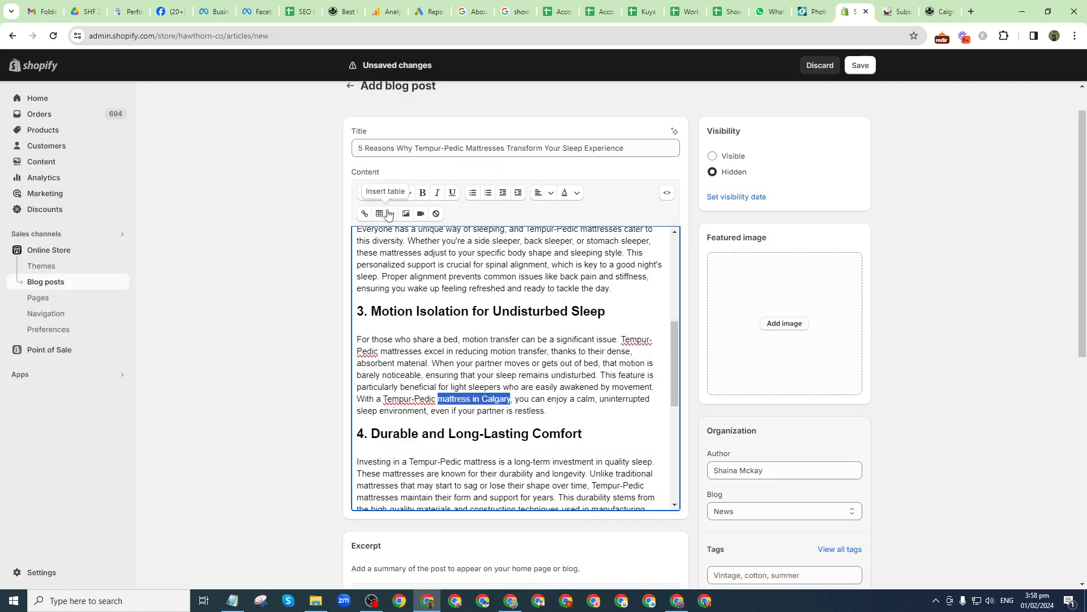
pyautogui.click(365, 213)
pyautogui.click(444, 347)
pyautogui.hotkey('ctrl', 'v')
pyautogui.click(469, 281)
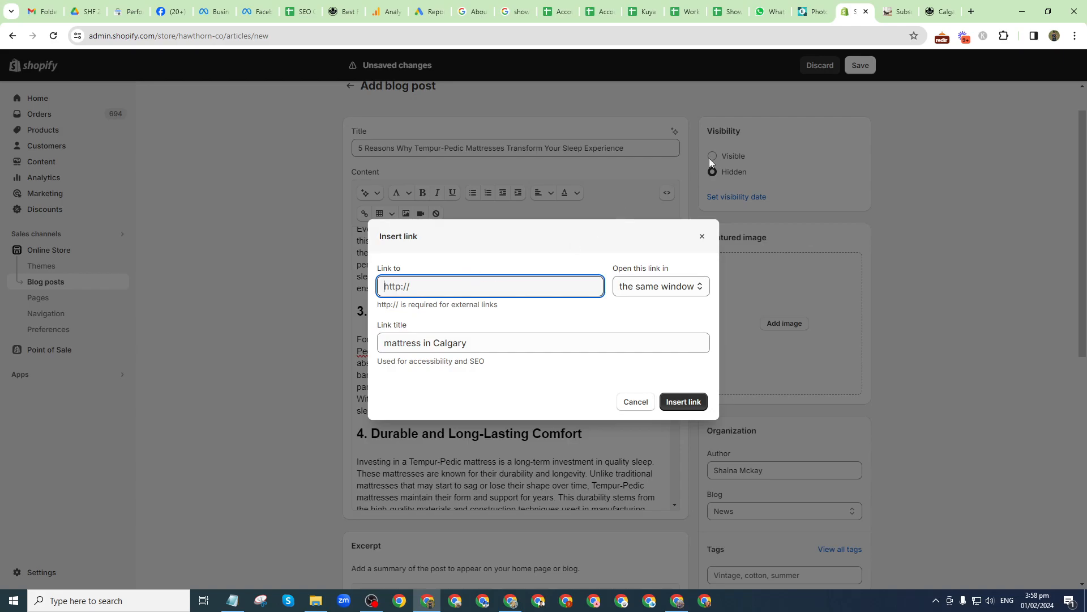
# - Copy the address of the store's Calgary mattresses page and insert it as the target of the "mattress in Calgary" link
pyautogui.click(940, 11)
pyautogui.click(826, 36)
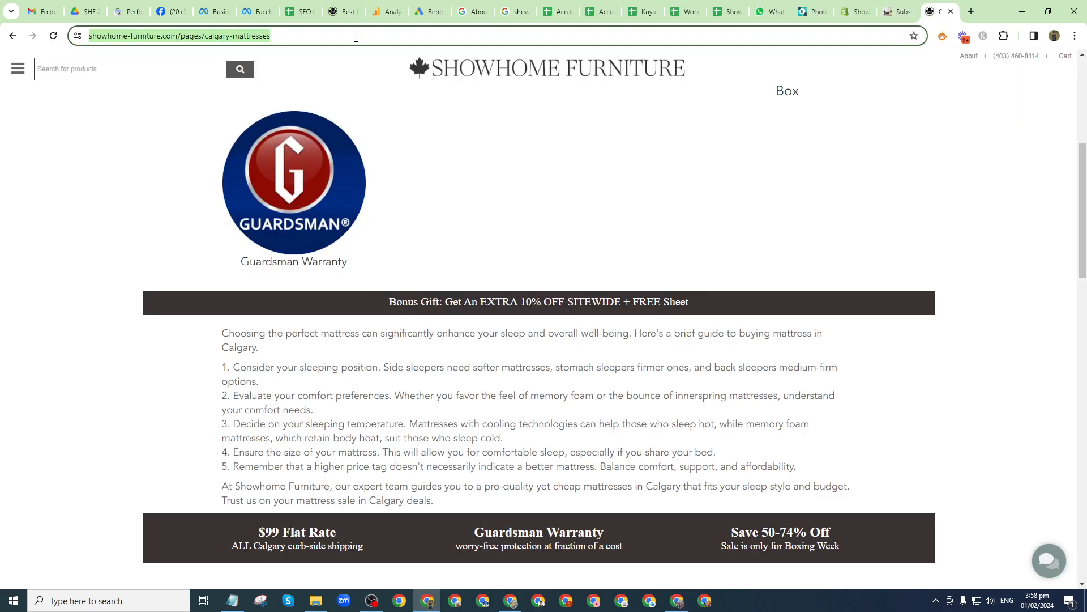
pyautogui.hotkey('ctrl', 'c')
pyautogui.click(855, 12)
pyautogui.hotkey('ctrl', 'v')
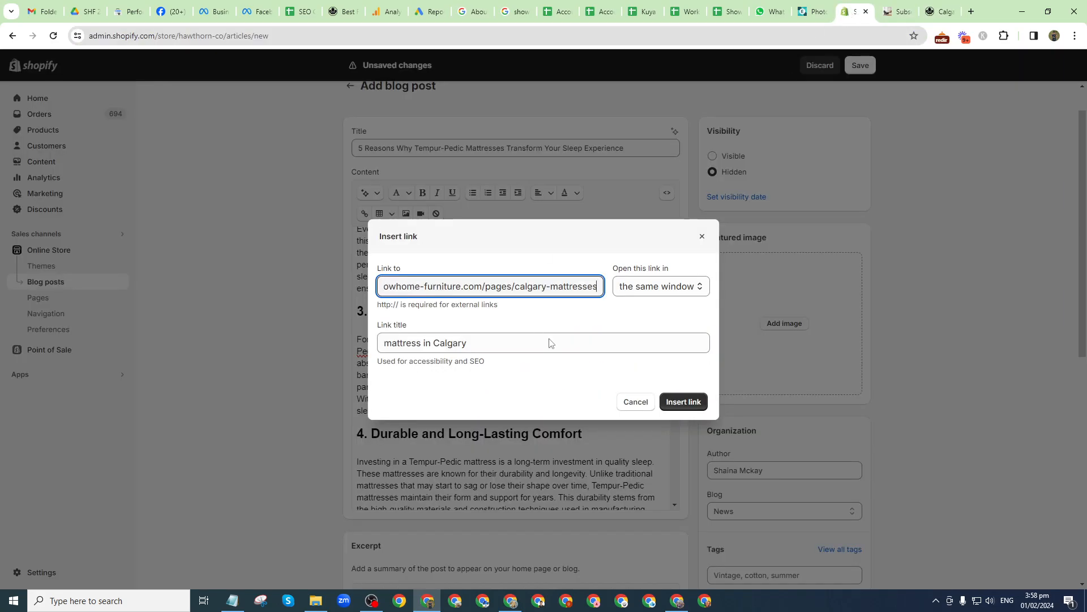
pyautogui.click(684, 402)
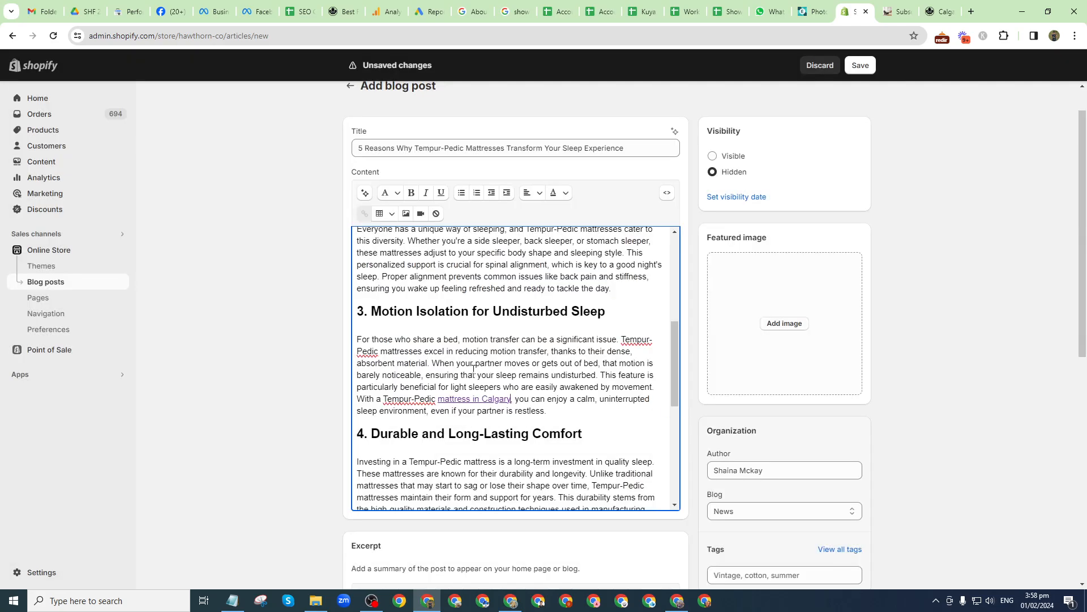
# - In the Showhome Furniture Content for SEO spreadsheet, copy the prompt asking for 6 expanded FAQs
pyautogui.scroll(-3, 474, 369)
pyautogui.scroll(-2, 484, 455)
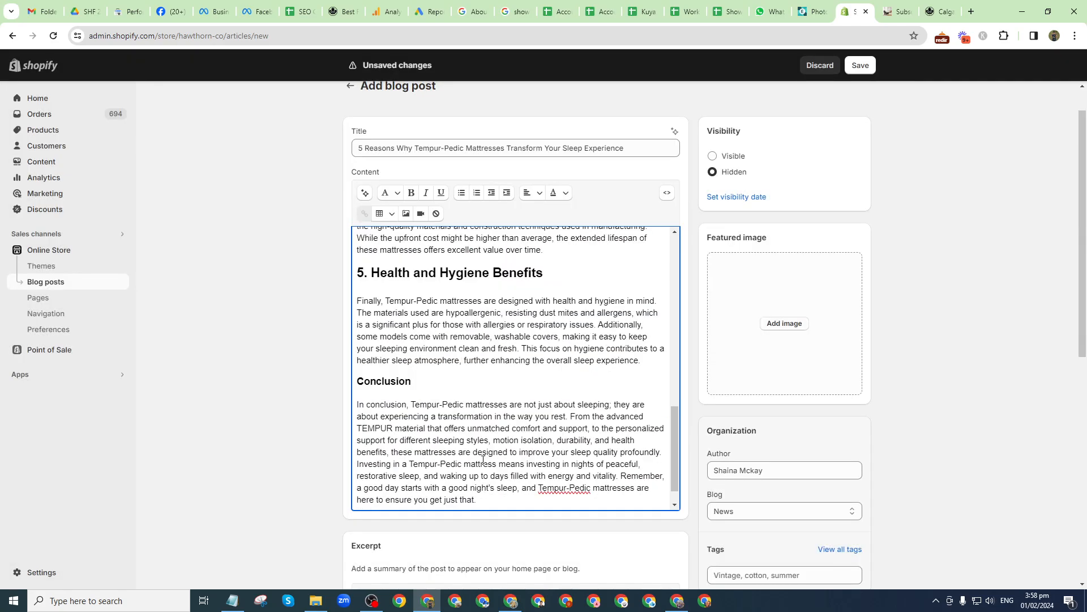
pyautogui.scroll(-1, 484, 463)
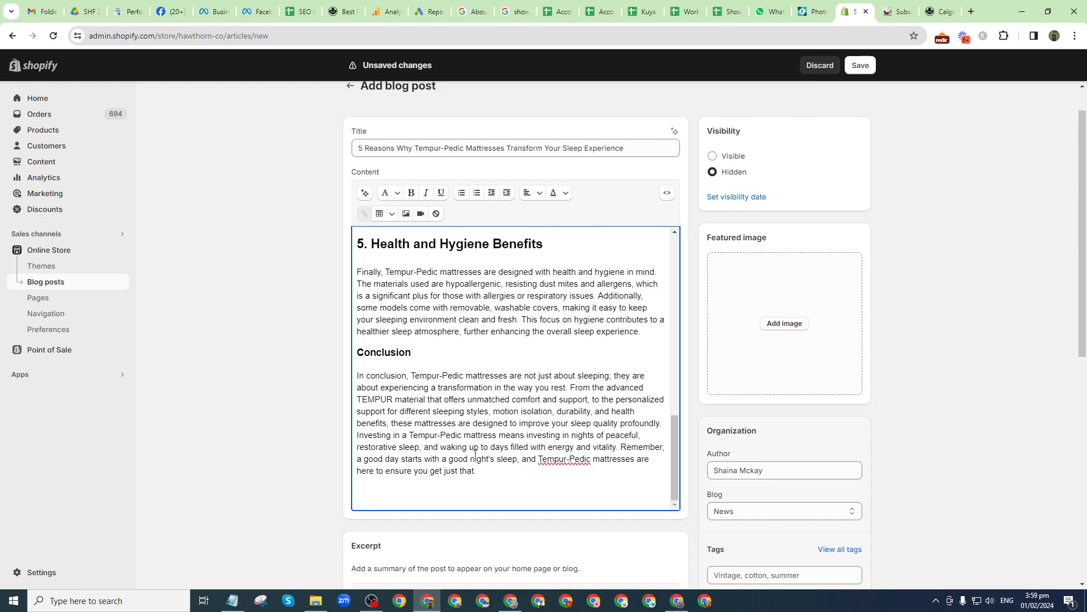
pyautogui.scroll(-1, 480, 464)
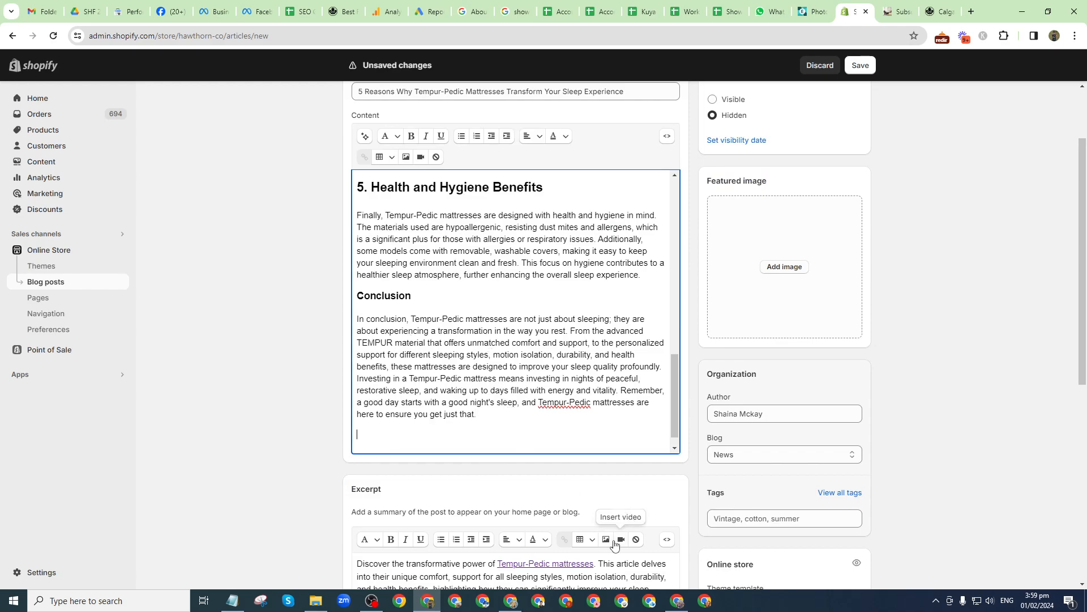
pyautogui.click(508, 565)
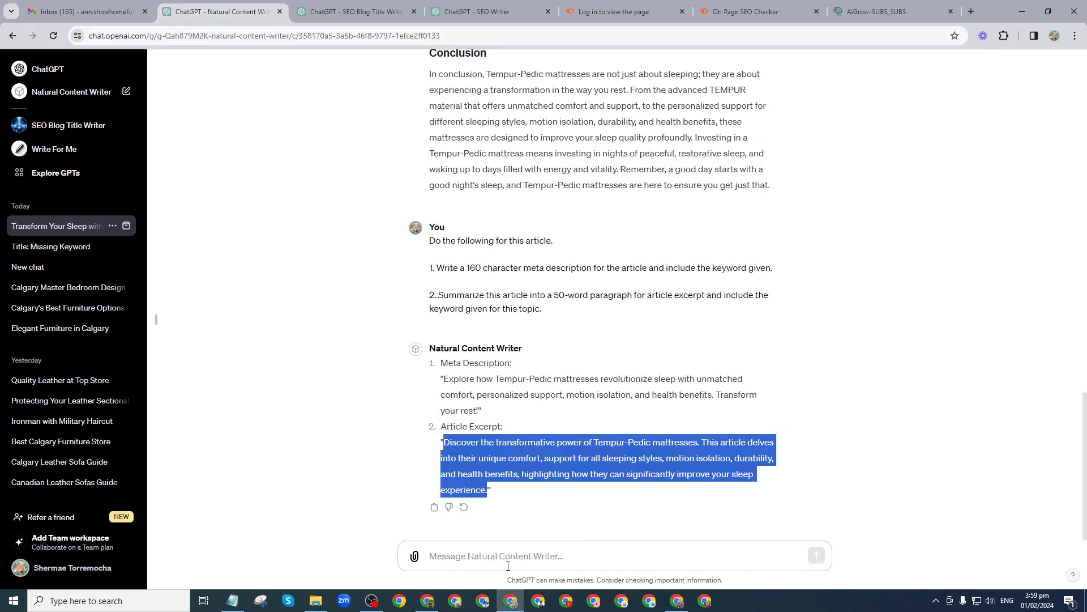
pyautogui.click(476, 557)
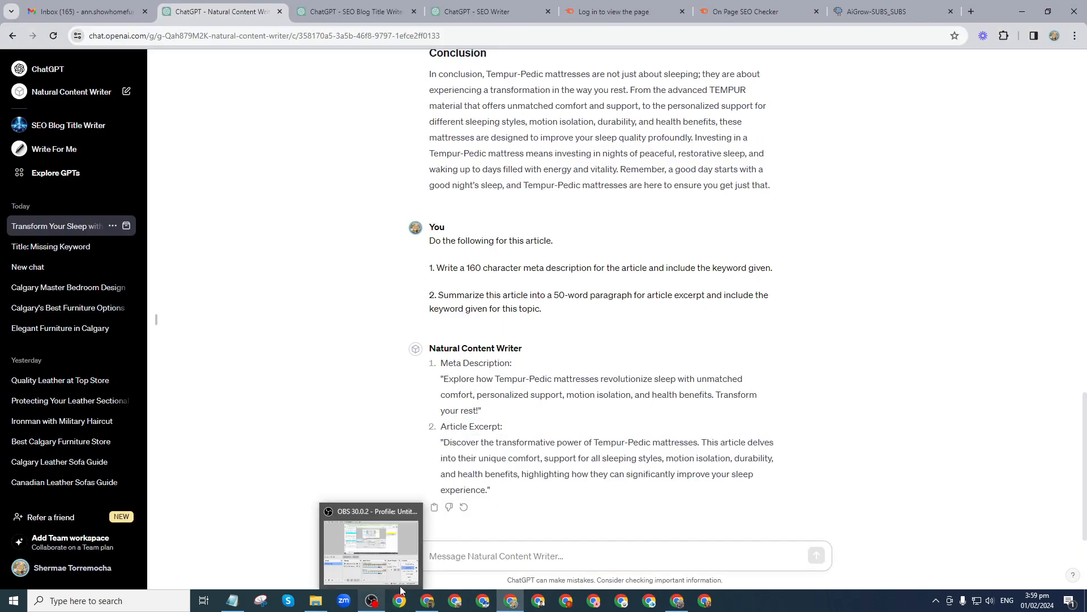
pyautogui.click(427, 600)
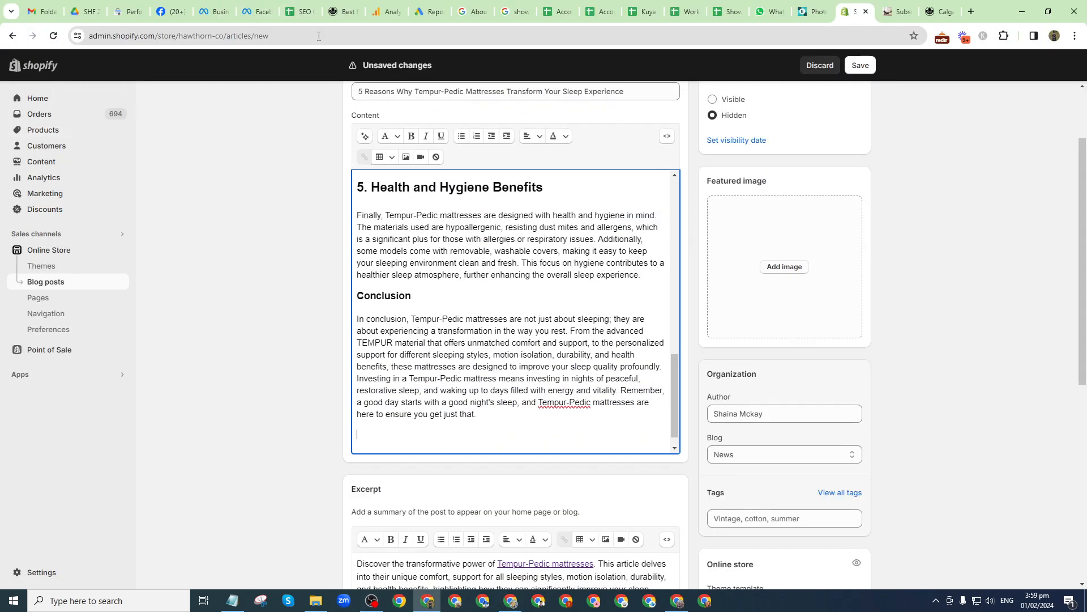
pyautogui.click(726, 12)
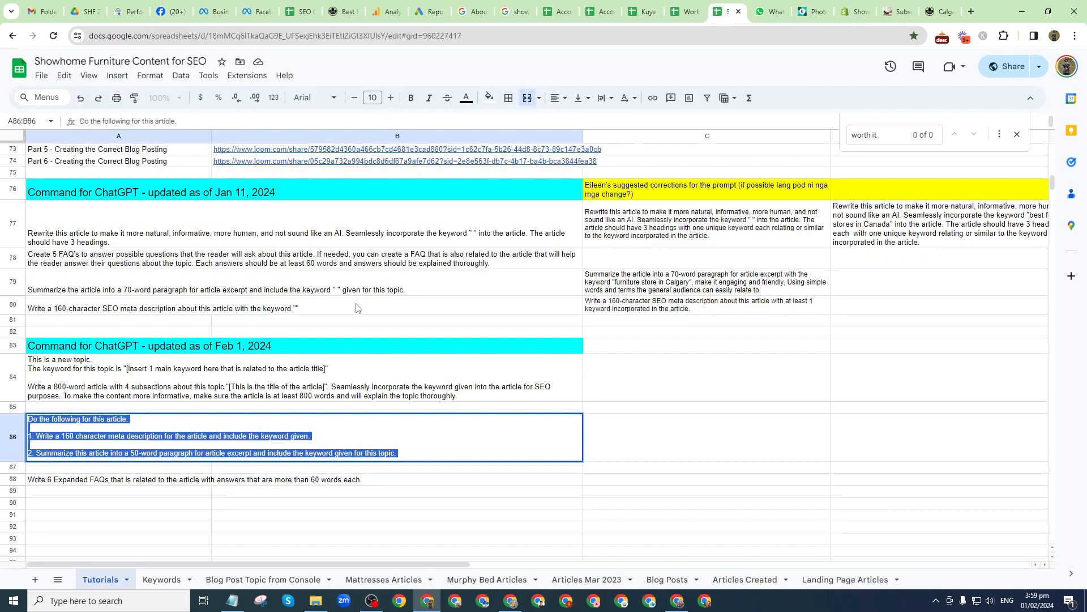
pyautogui.click(119, 485)
# - In the ChatGPT Natural Content Writer chat, send the copied prompt for 6 expanded FAQs with answers of more than 60 words each
pyautogui.moveTo(674, 605)
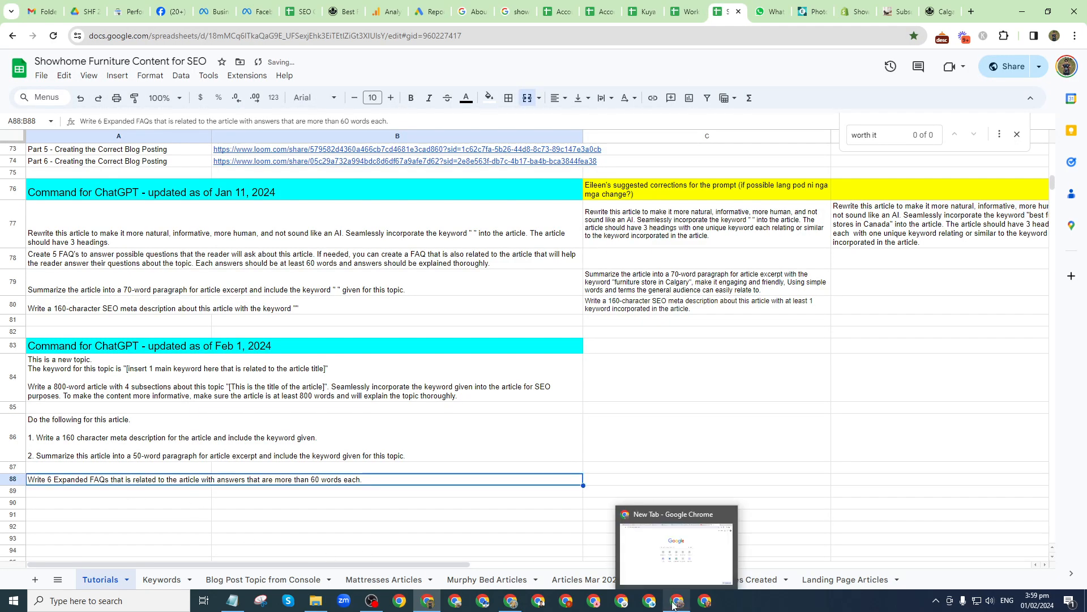
pyautogui.click(536, 566)
pyautogui.hotkey('ctrl', 'v')
pyautogui.press('Return')
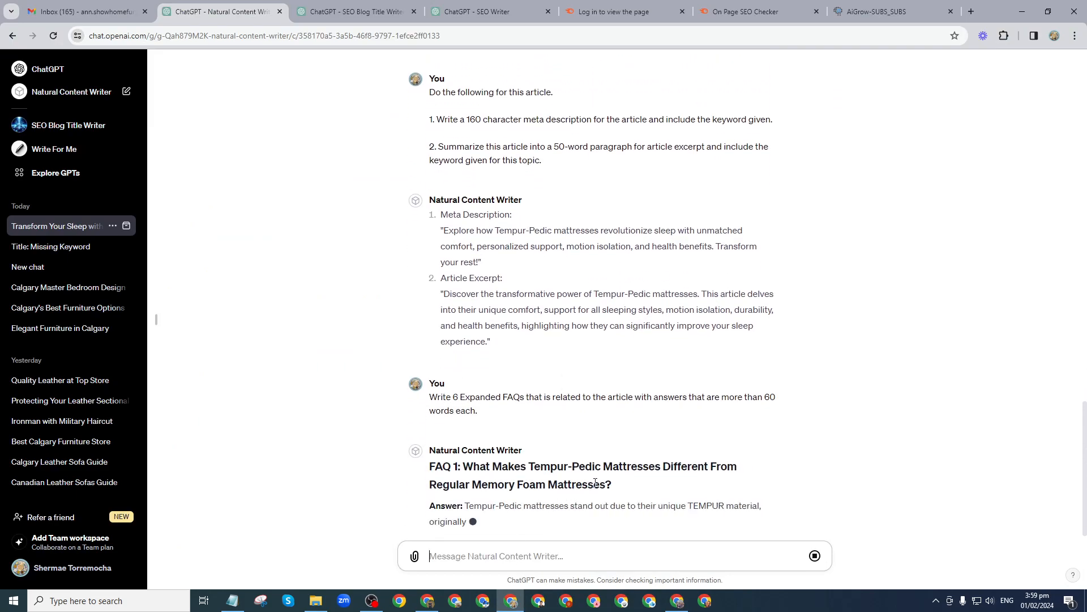
pyautogui.moveTo(1084, 460); pyautogui.dragTo(1044, 504)
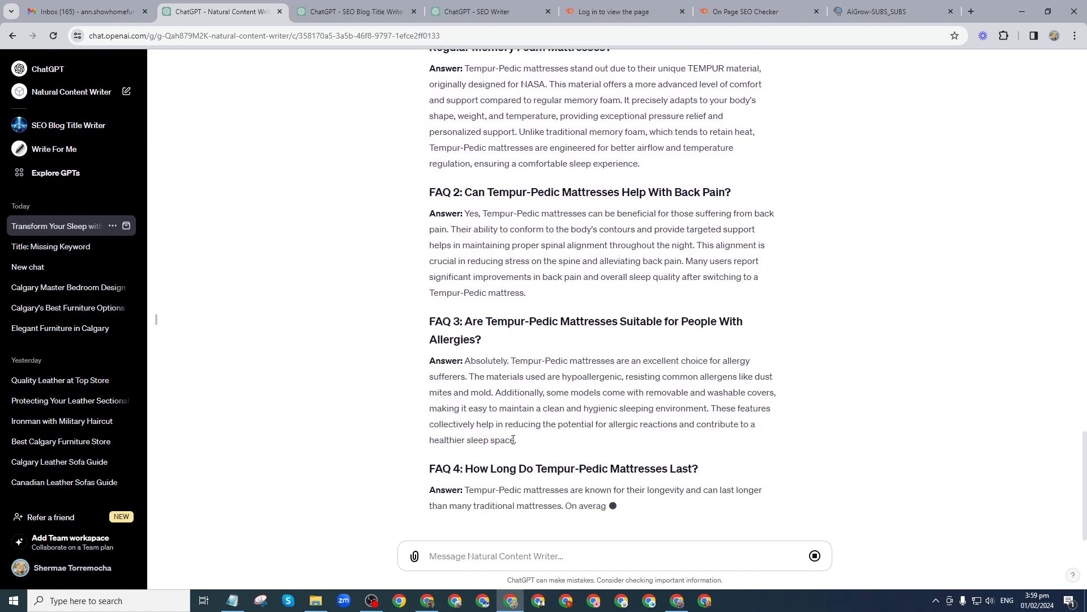
# - Back in the Shopify blog post, assign the post to the "Welcome to Showhome Furniture" blog
pyautogui.hotkey('alt', 'Tab')
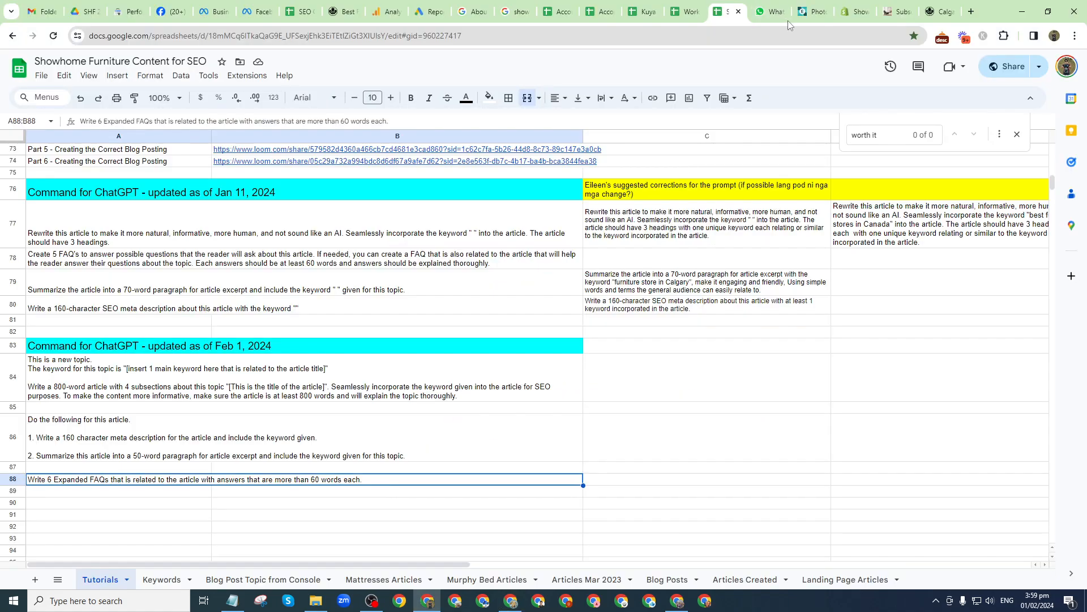
pyautogui.click(853, 12)
pyautogui.click(747, 414)
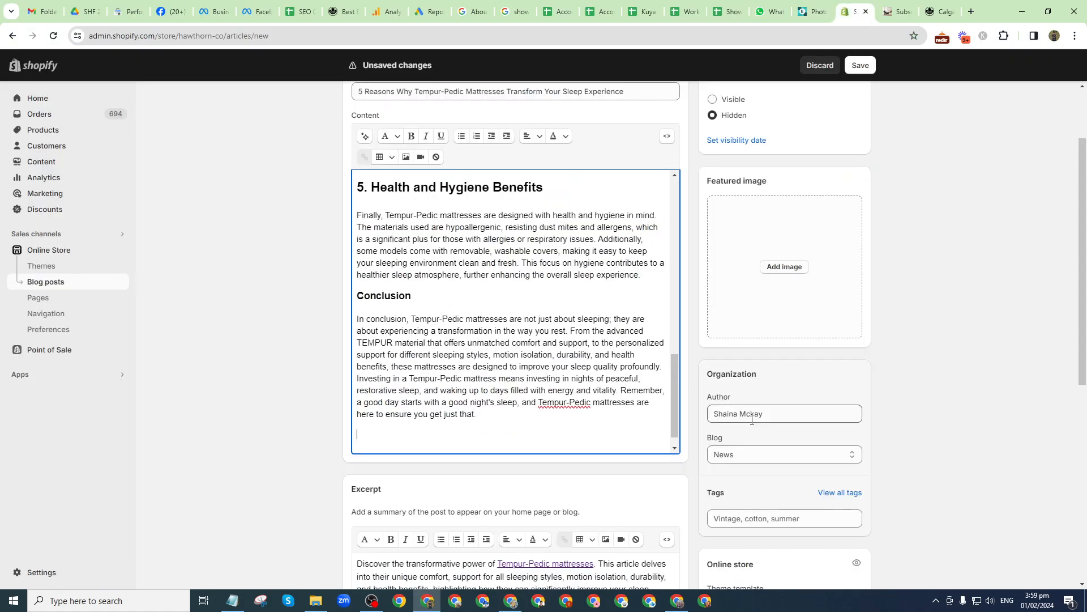
pyautogui.scroll(-1, 759, 410)
pyautogui.tripleClick(785, 357)
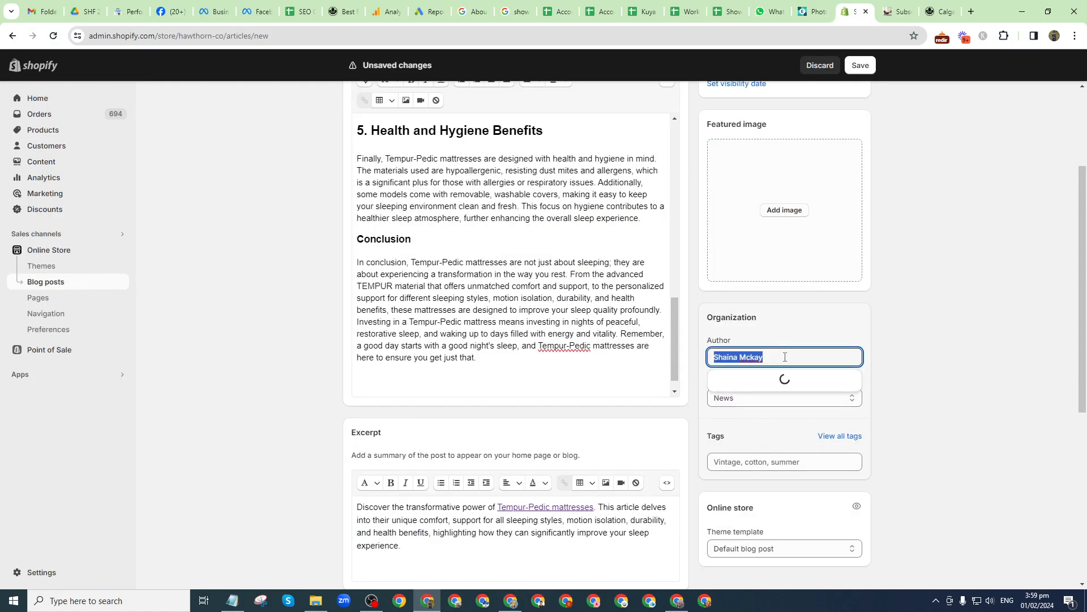
pyautogui.click(943, 366)
pyautogui.click(780, 358)
pyautogui.tripleClick(780, 358)
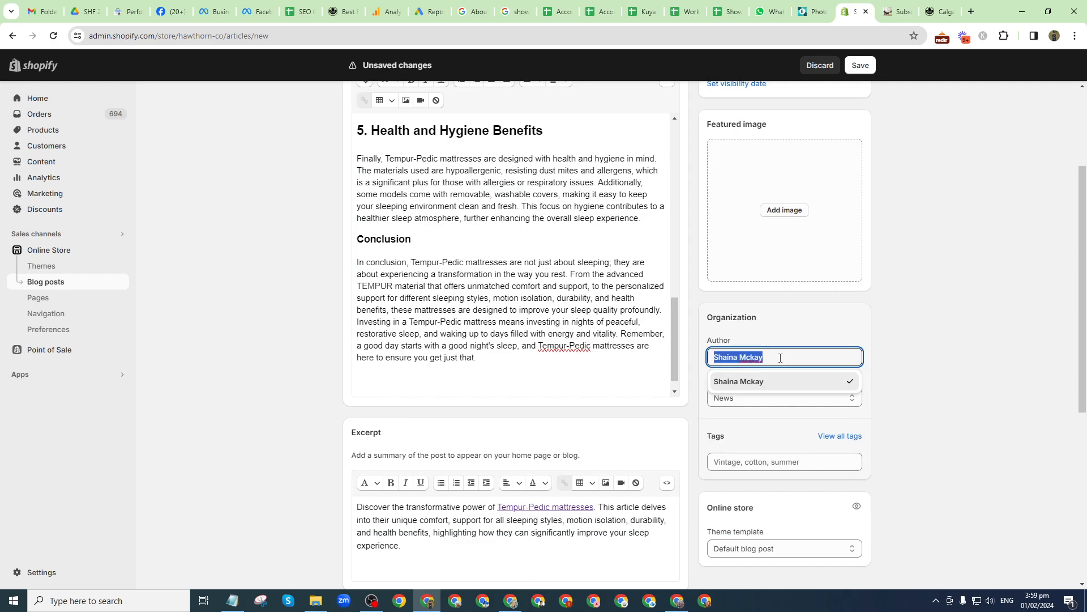
pyautogui.click(1025, 425)
pyautogui.click(839, 402)
pyautogui.click(823, 443)
# - Filter the tags by "furniture" and add "best furniture in Calgary", "bedroom furniture in Calgary" and "affordable luxury furniture in Calgary"
pyautogui.scroll(-2, 800, 439)
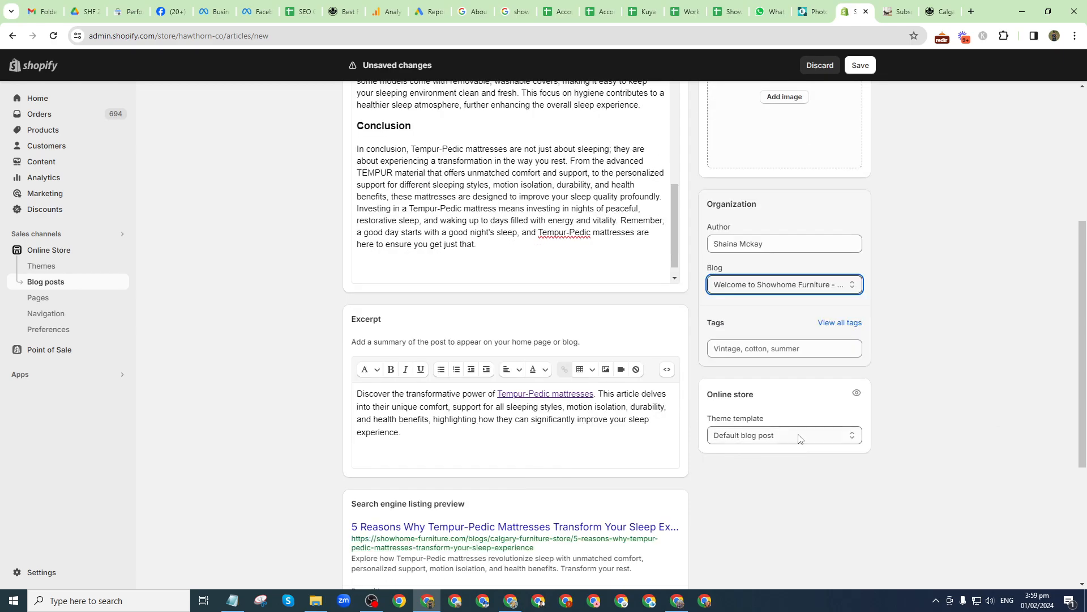
pyautogui.click(761, 348)
pyautogui.scroll(2, 1024, 337)
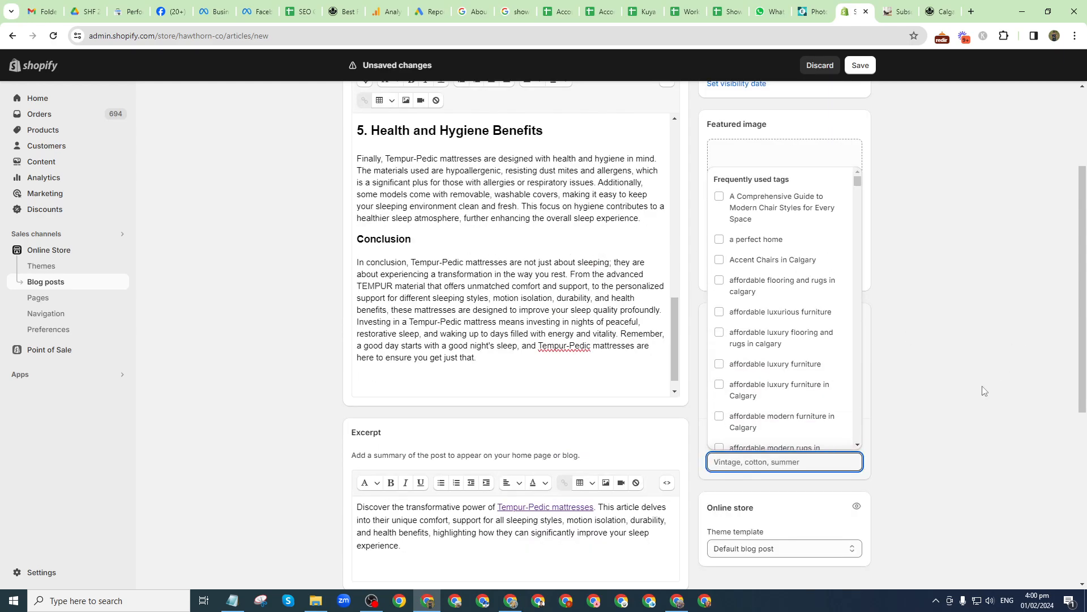
pyautogui.write('furniture')
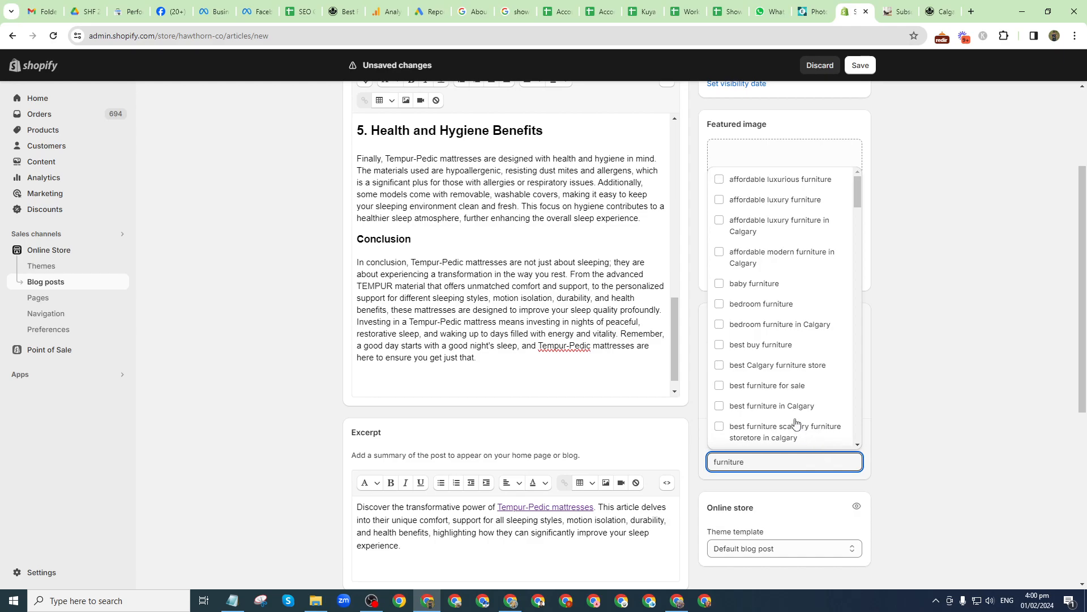
pyautogui.click(790, 410)
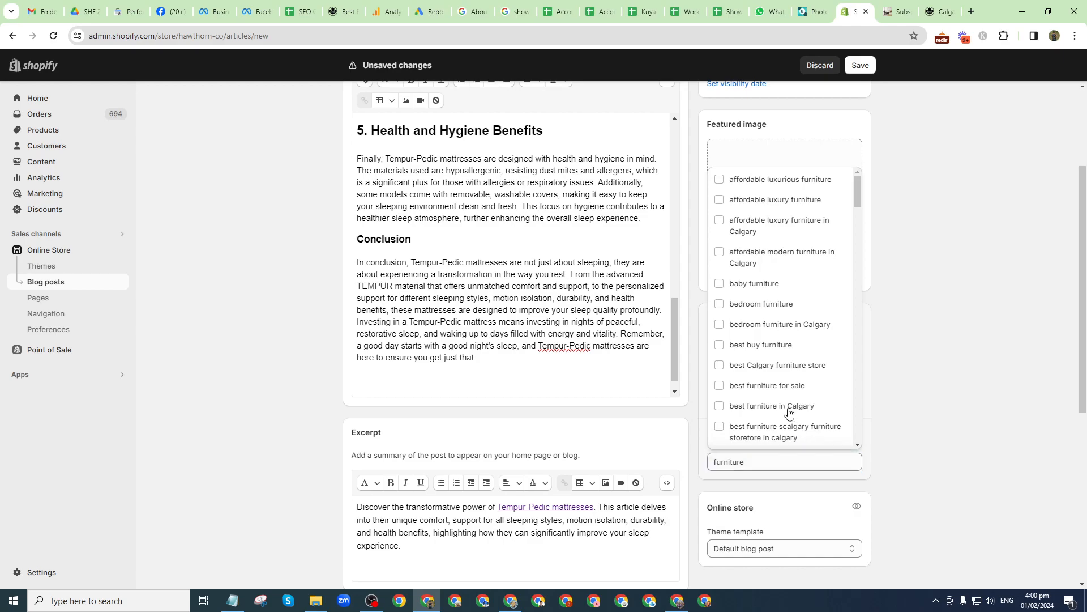
pyautogui.click(749, 328)
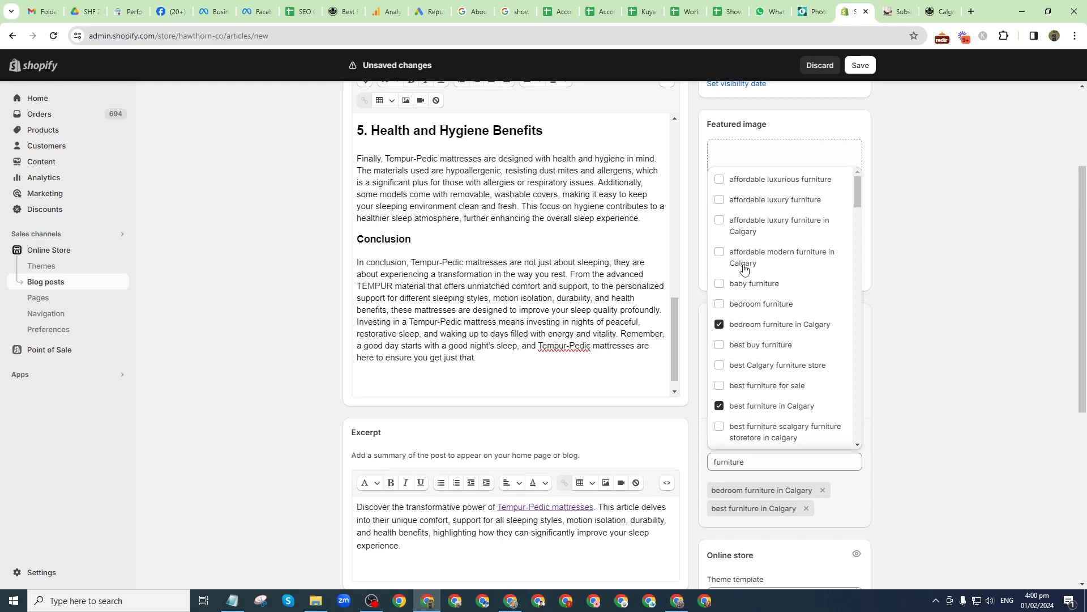
pyautogui.click(743, 221)
# - Add the tags "Calgary Furniture Store" and "eco-friendly furniture in Calgary" from the filtered furniture tags
pyautogui.scroll(-2, 793, 368)
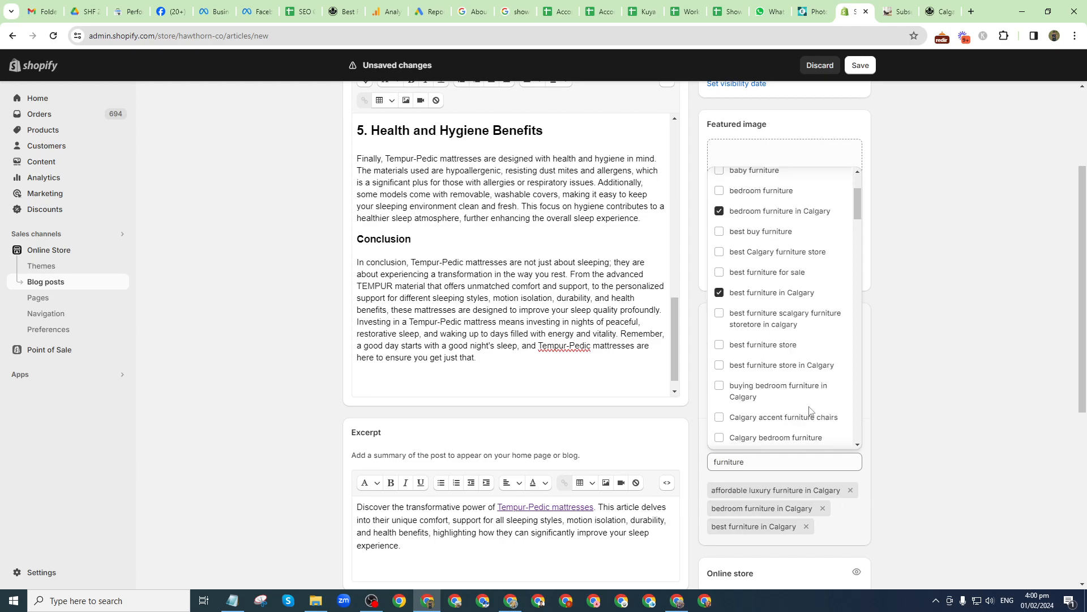
pyautogui.scroll(-1, 798, 433)
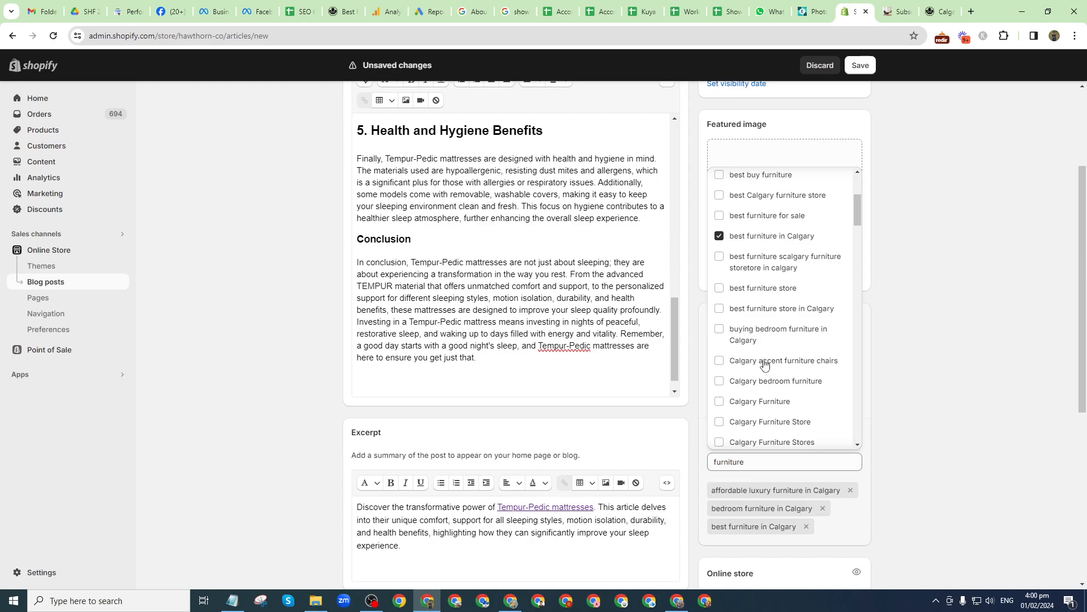
pyautogui.scroll(-1, 793, 441)
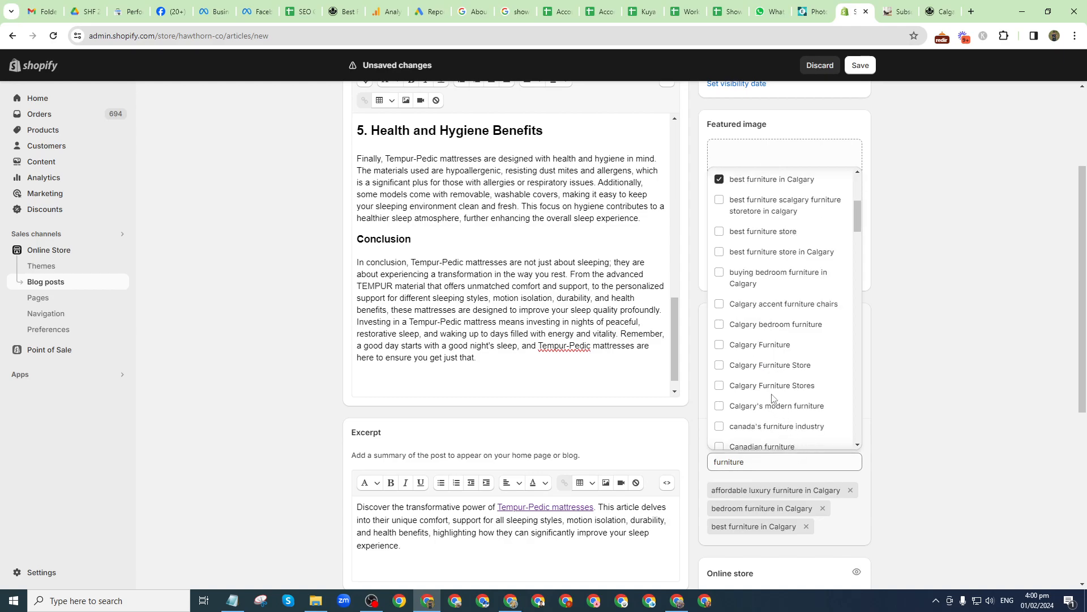
pyautogui.click(766, 369)
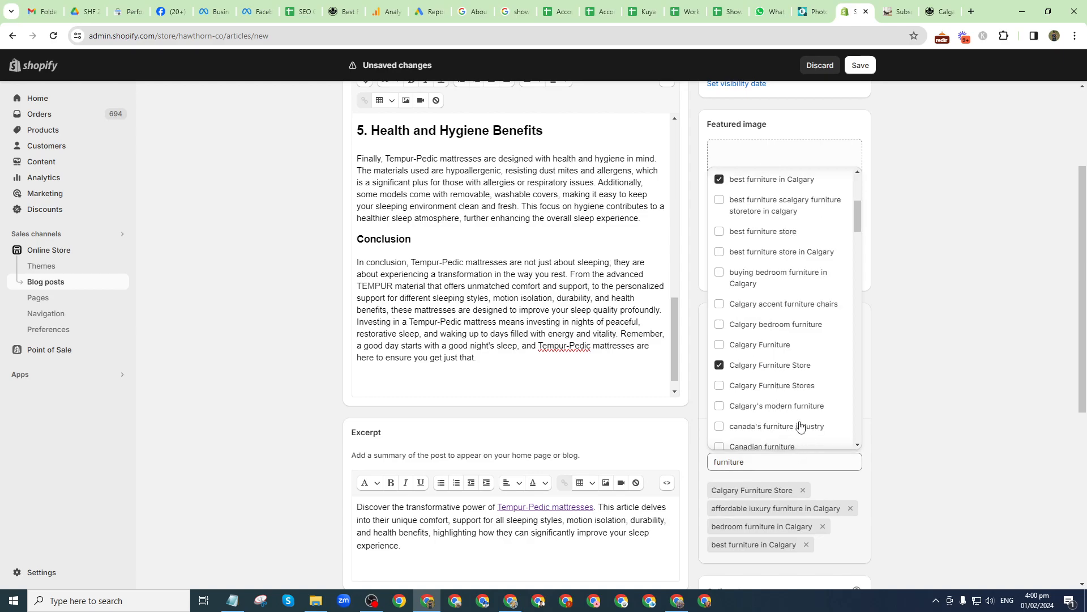
pyautogui.scroll(-3, 804, 440)
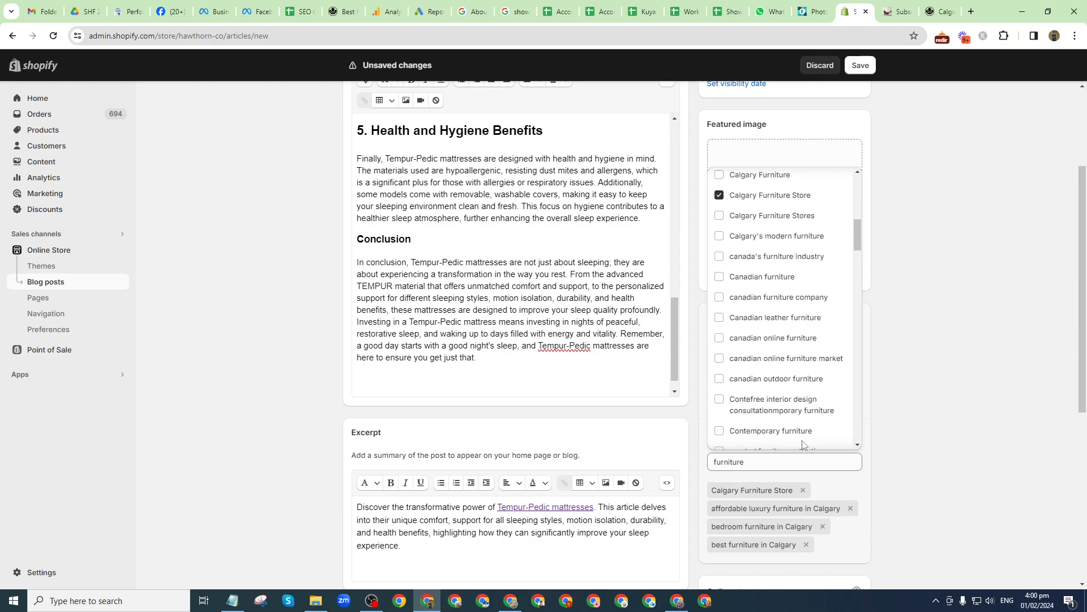
pyautogui.scroll(-1, 776, 436)
pyautogui.scroll(-1, 789, 434)
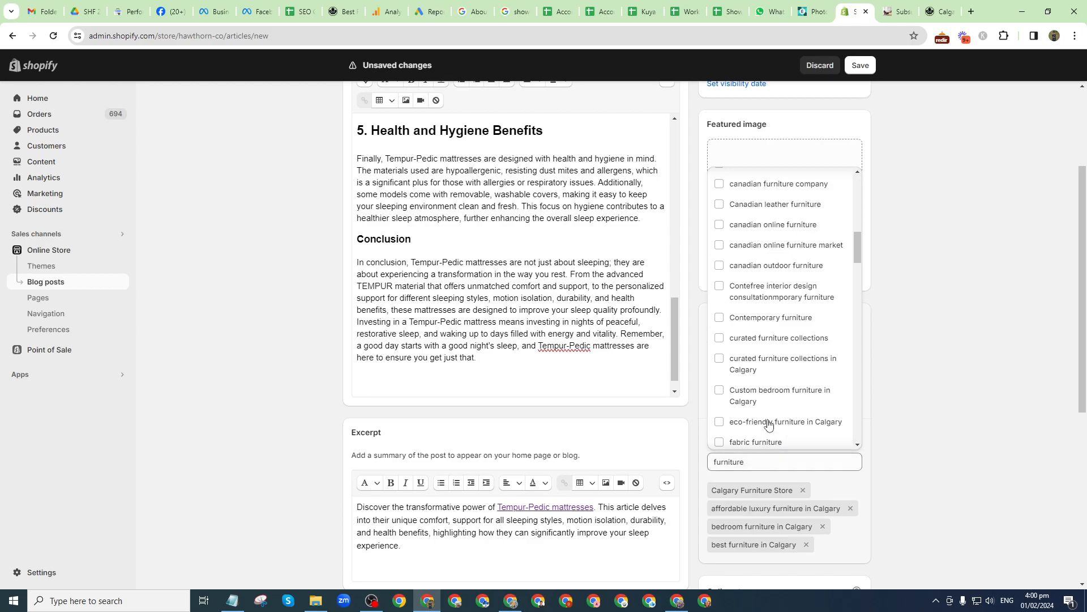
pyautogui.click(768, 422)
# - Filter the tags by "design" and add "free interior design consultation"
pyautogui.doubleClick(754, 460)
pyautogui.write('design')
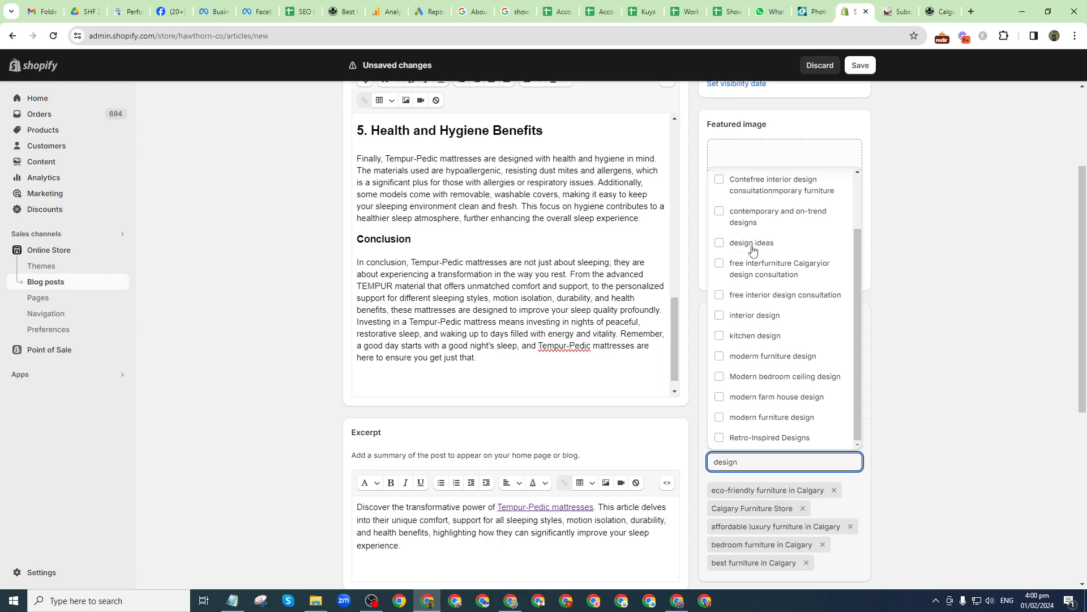
pyautogui.click(788, 303)
pyautogui.scroll(-2, 801, 426)
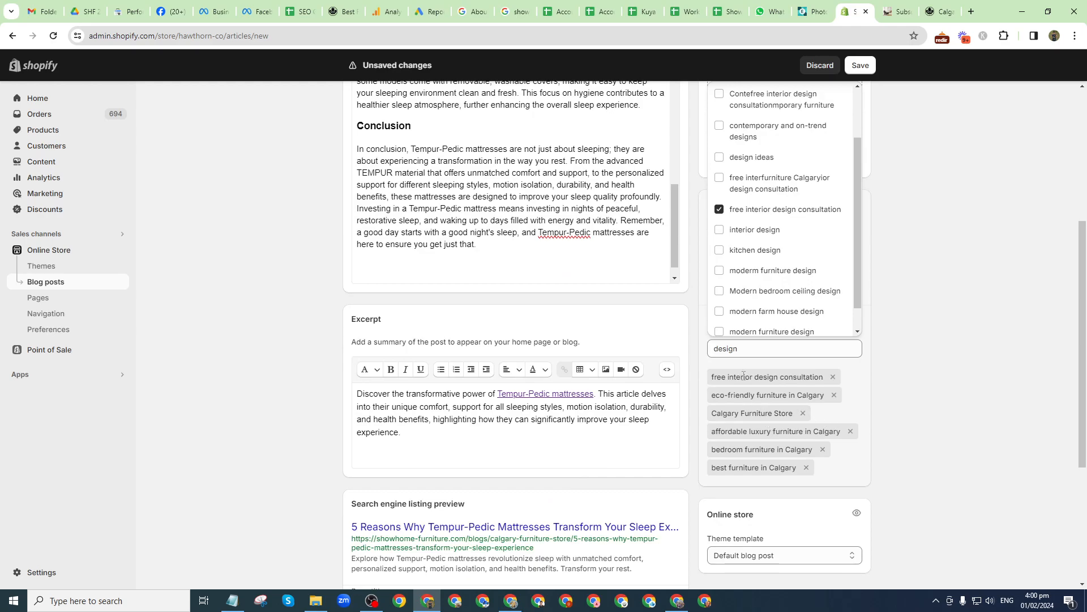
# - Filter the tags by "compli" and add "complimentary design consult" to the blog post
pyautogui.scroll(2, 904, 401)
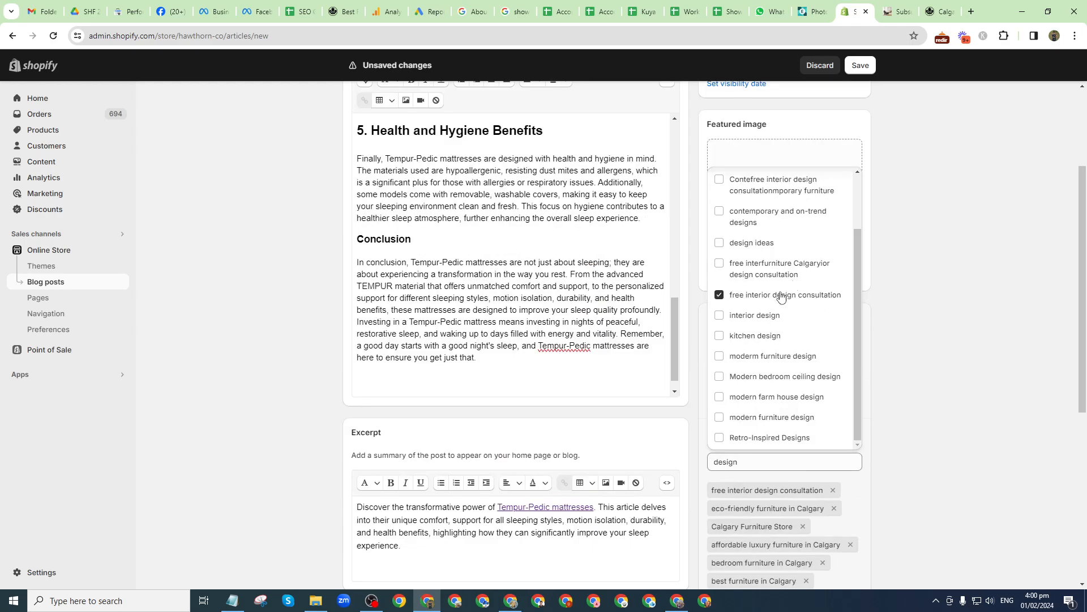
pyautogui.scroll(1, 759, 261)
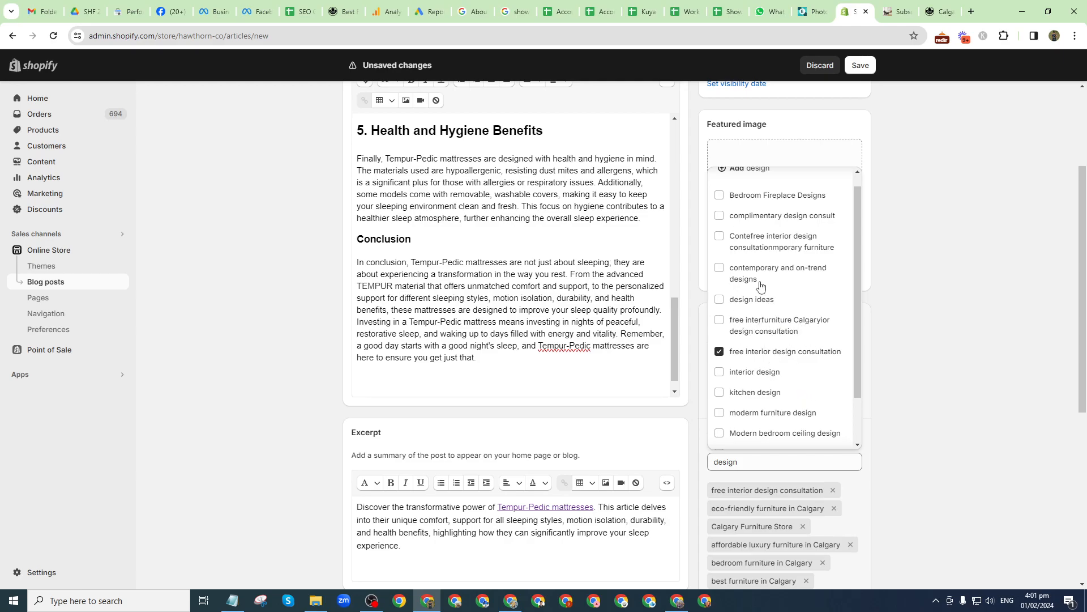
pyautogui.scroll(1, 769, 311)
pyautogui.scroll(-2, 783, 330)
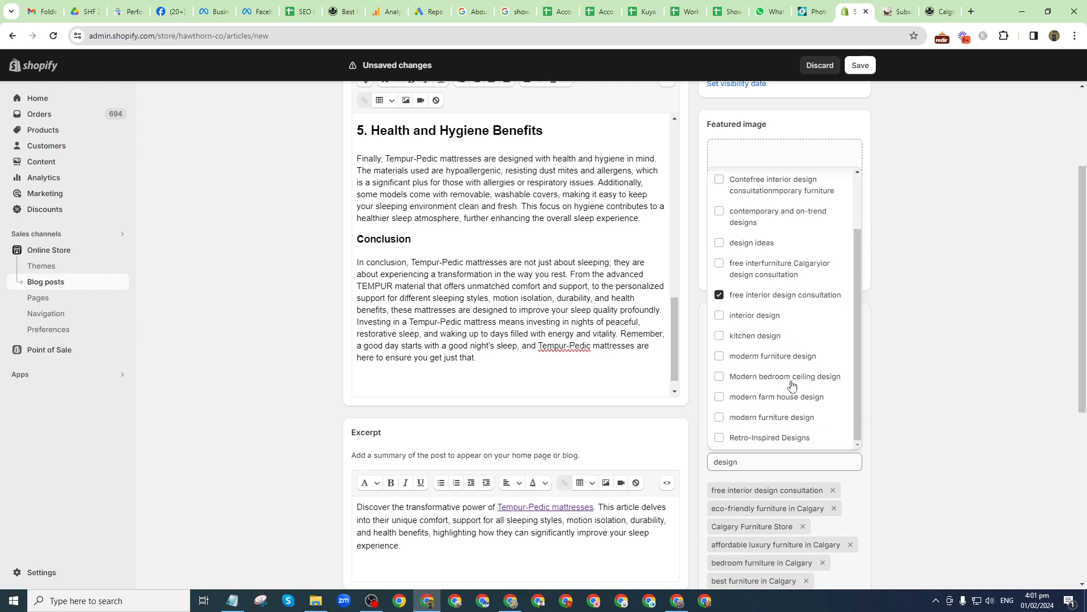
pyautogui.scroll(-1, 793, 391)
pyautogui.click(785, 403)
pyautogui.doubleClick(785, 403)
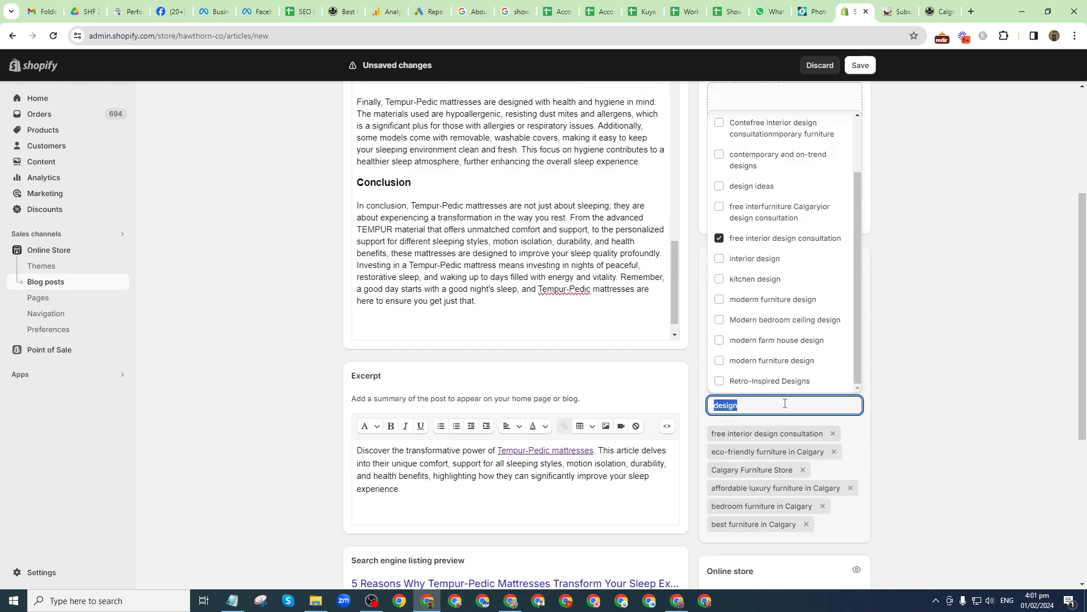
pyautogui.write('compli')
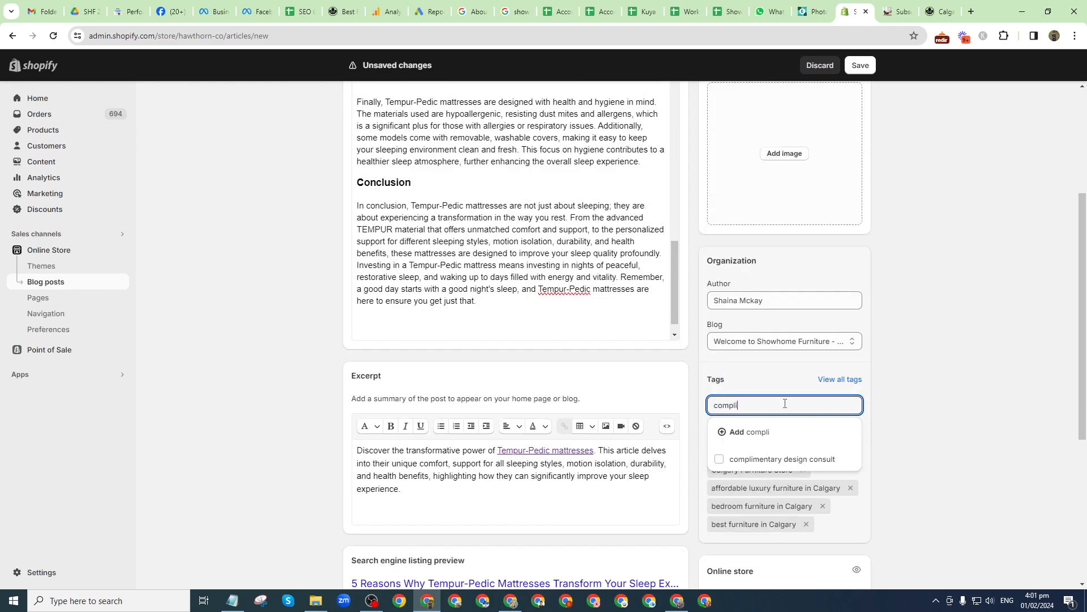
pyautogui.click(781, 463)
# - Filter the tags by "mattre" and add "Calgary mattresses" to the post
pyautogui.doubleClick(761, 399)
pyautogui.press('BackSpace')
pyautogui.write('mattre')
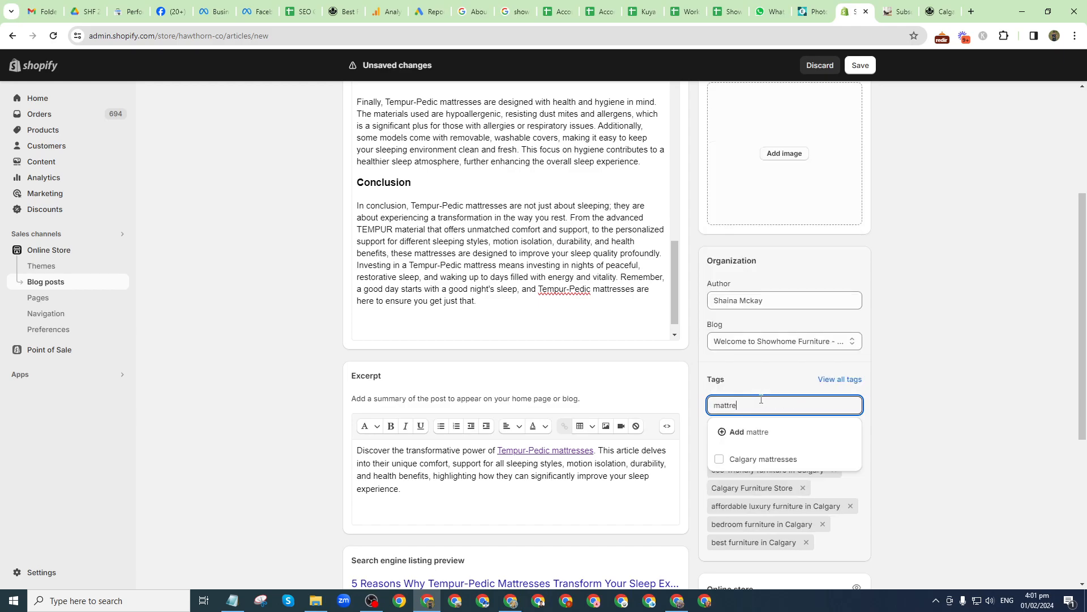
pyautogui.click(756, 459)
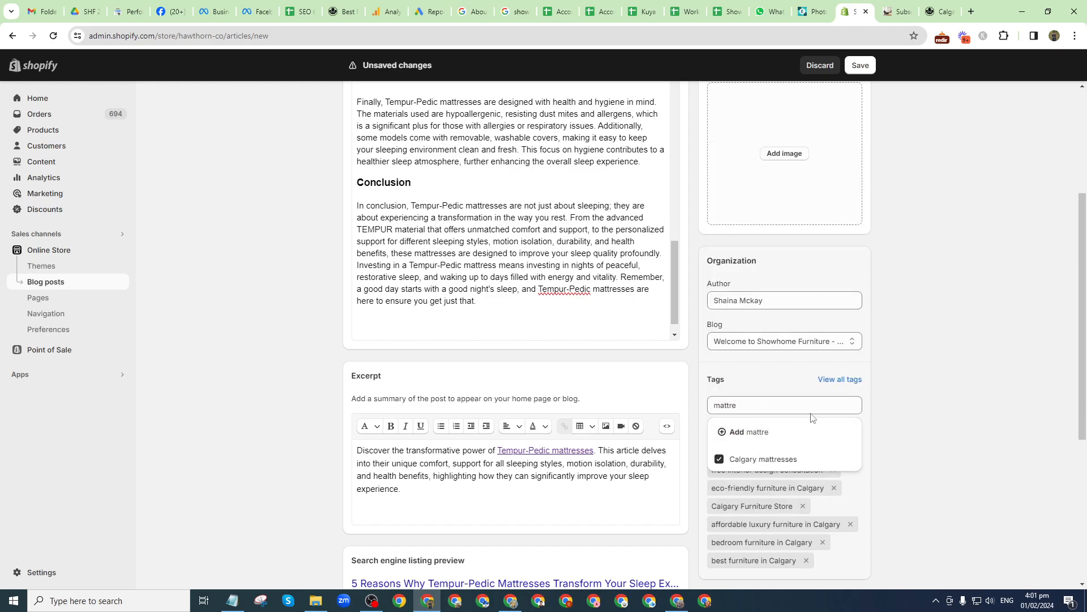
# - Copy "Tempur-Pedic mattresses" from the excerpt and add it as a new tag
pyautogui.moveTo(498, 452); pyautogui.dragTo(593, 451)
pyautogui.hotkey('ctrl', 'c')
pyautogui.doubleClick(779, 404)
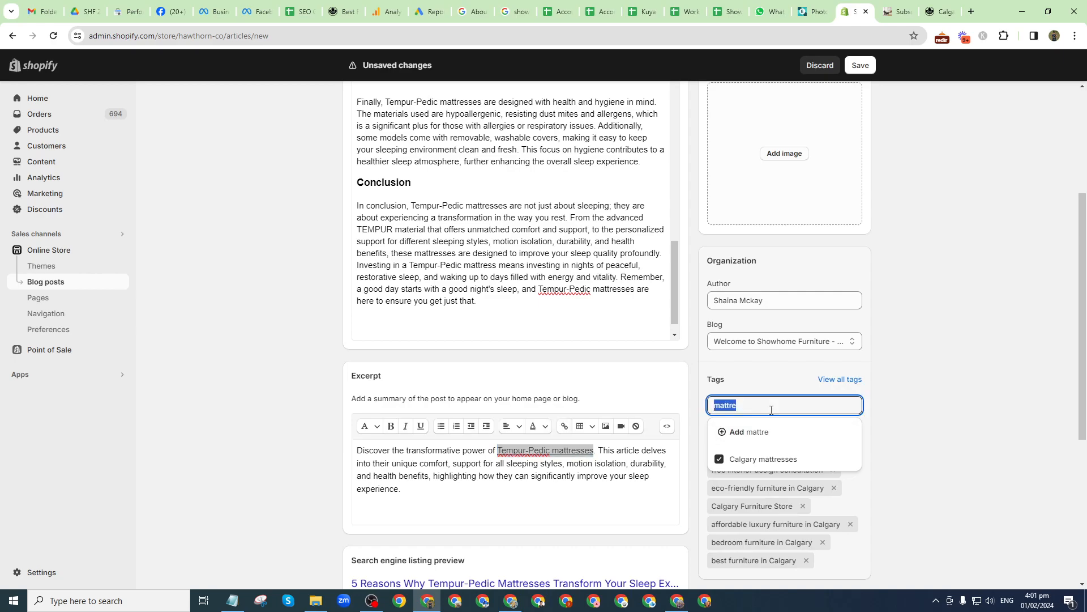
pyautogui.hotkey('ctrl', 'v')
pyautogui.click(782, 433)
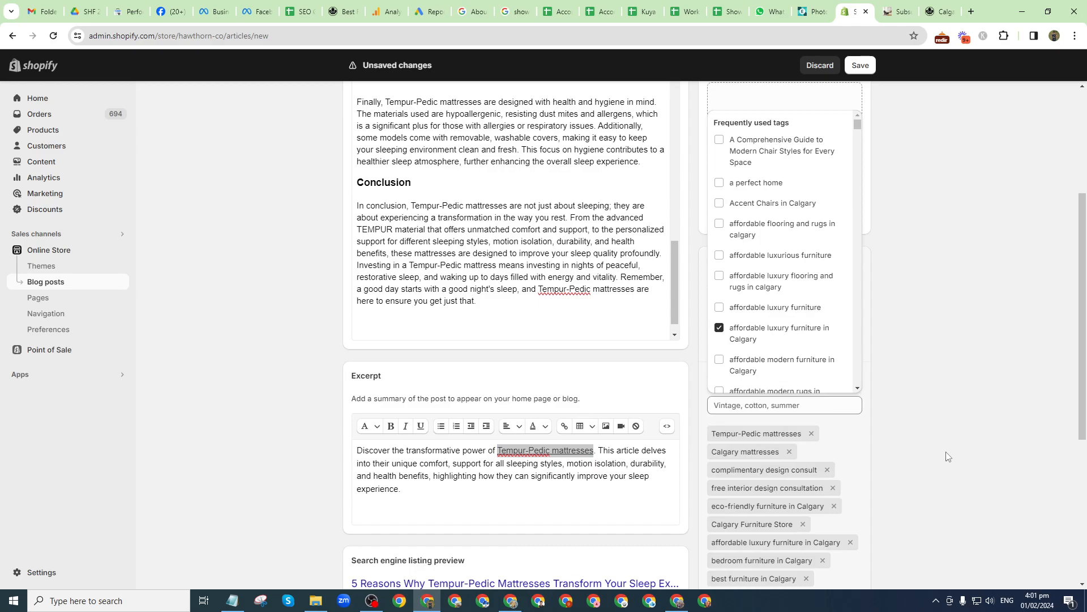
pyautogui.scroll(-4, 946, 396)
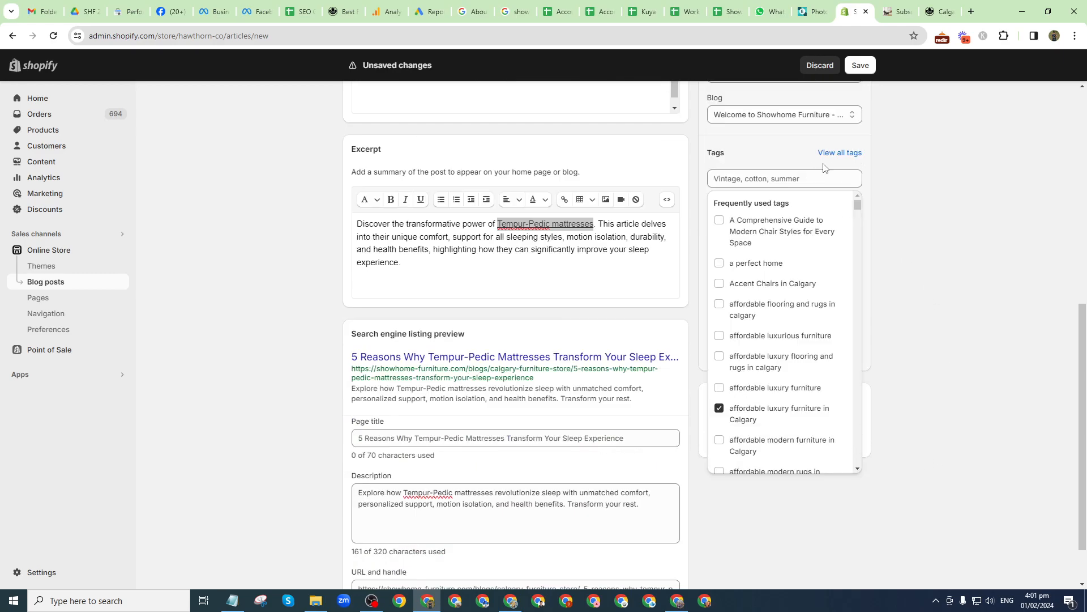
pyautogui.scroll(-1, 409, 448)
pyautogui.click(445, 447)
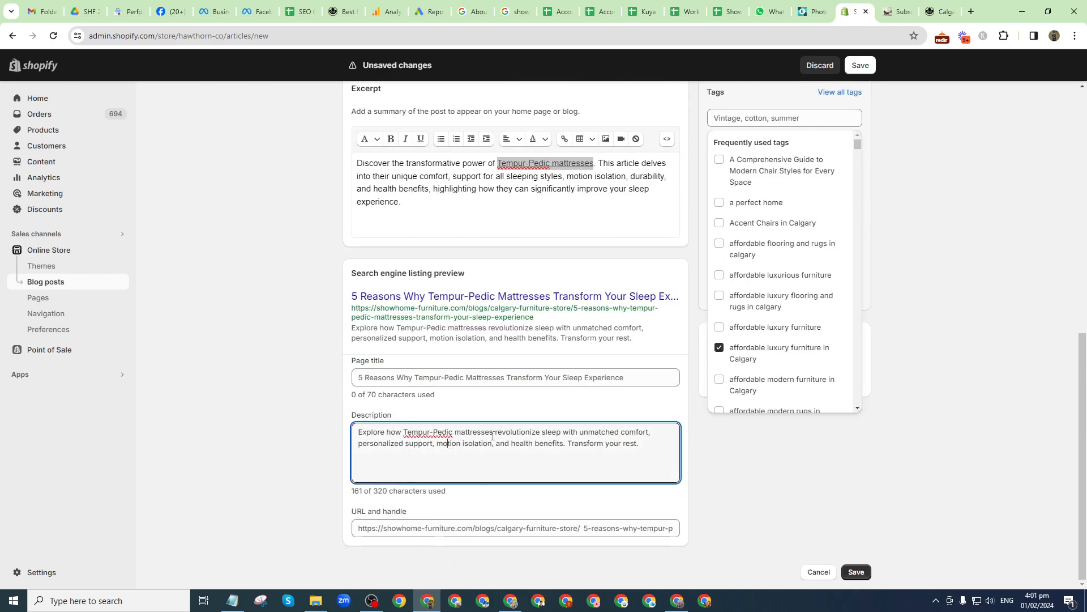
pyautogui.scroll(1, 444, 447)
pyautogui.scroll(3, 419, 430)
pyautogui.scroll(1, 421, 414)
# - Place the cursor below the article's conclusion, switch to the ChatGPT conversation and copy all six FAQs with their answers
pyautogui.click(514, 321)
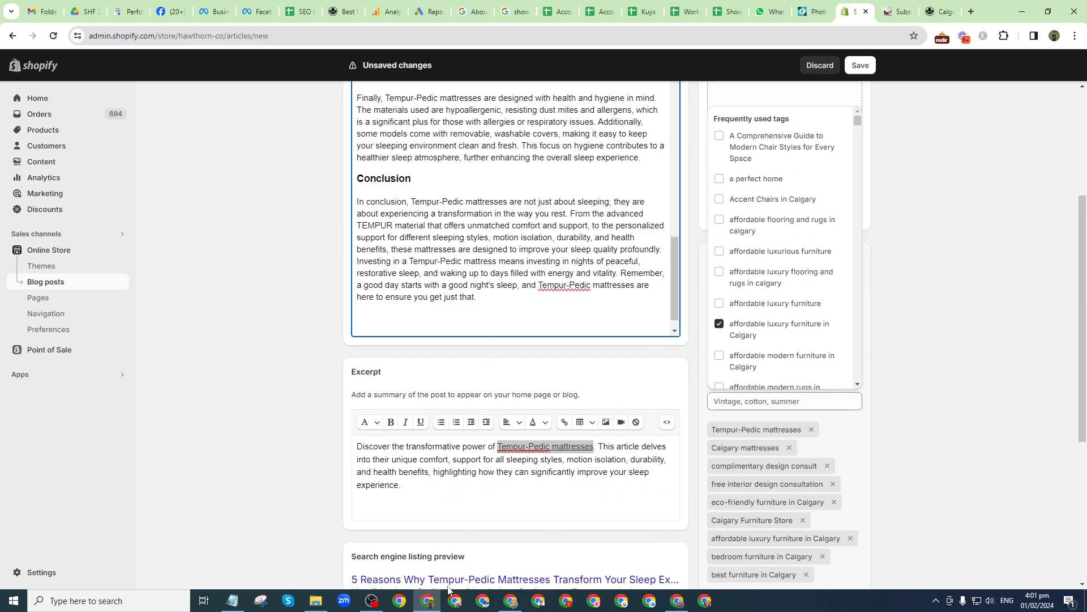
pyautogui.moveTo(514, 609)
pyautogui.click(512, 566)
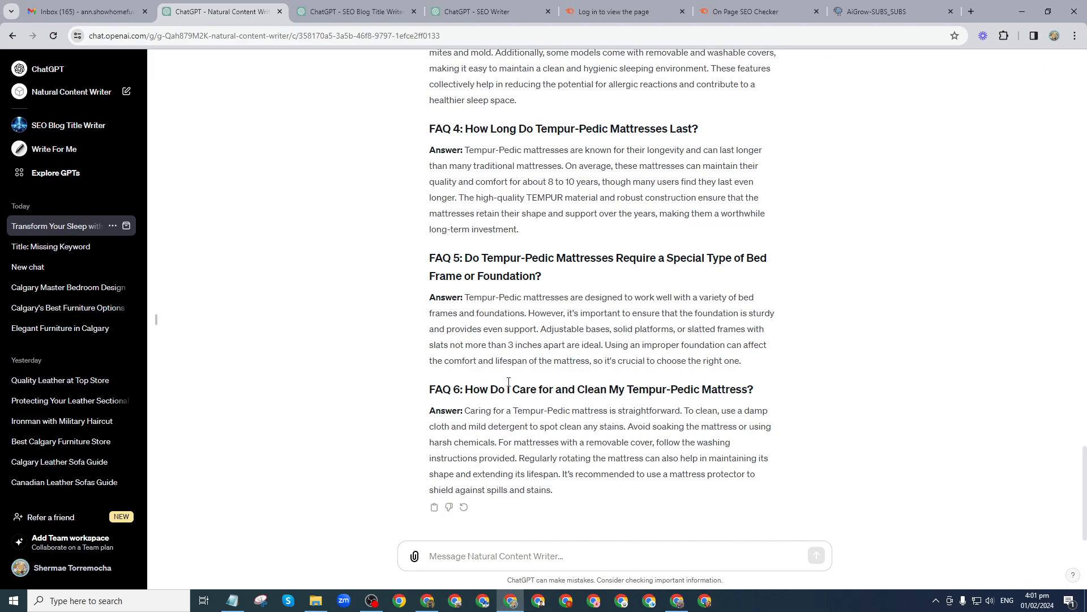
pyautogui.scroll(10, 542, 444)
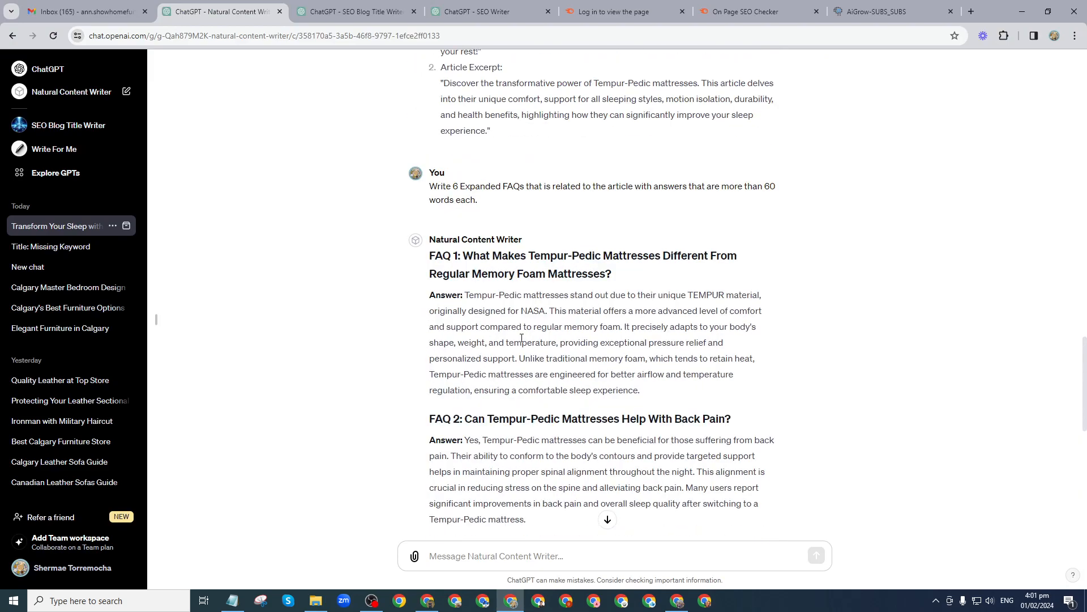
pyautogui.moveTo(431, 257); pyautogui.dragTo(581, 496)
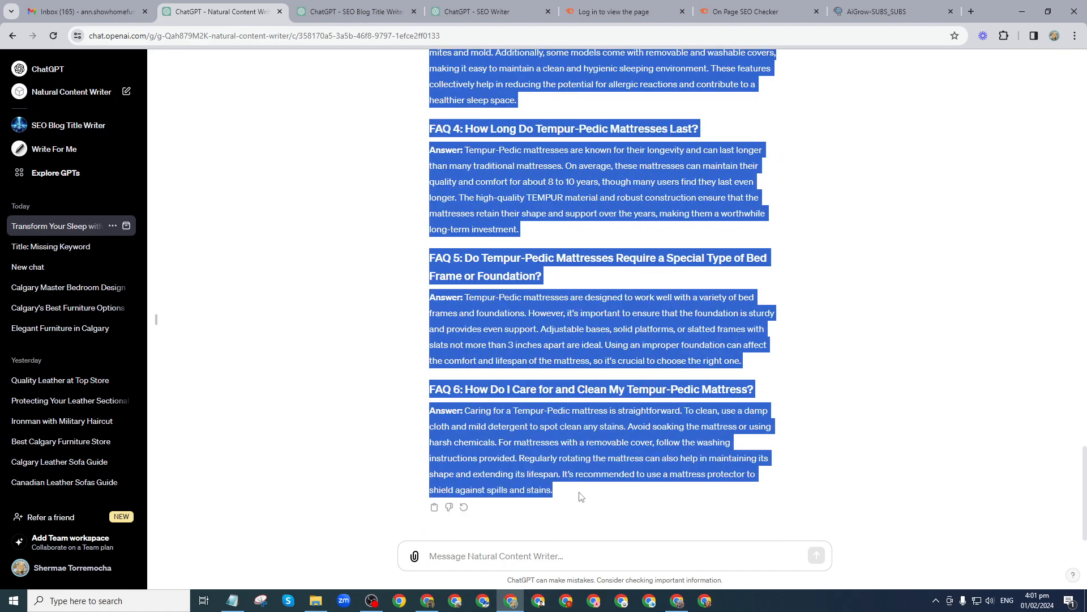
# - Back in the Shopify post, add a "Top FAQs:" line below the conclusion and paste the copied FAQs under it
pyautogui.hotkey('alt', 'Tab')
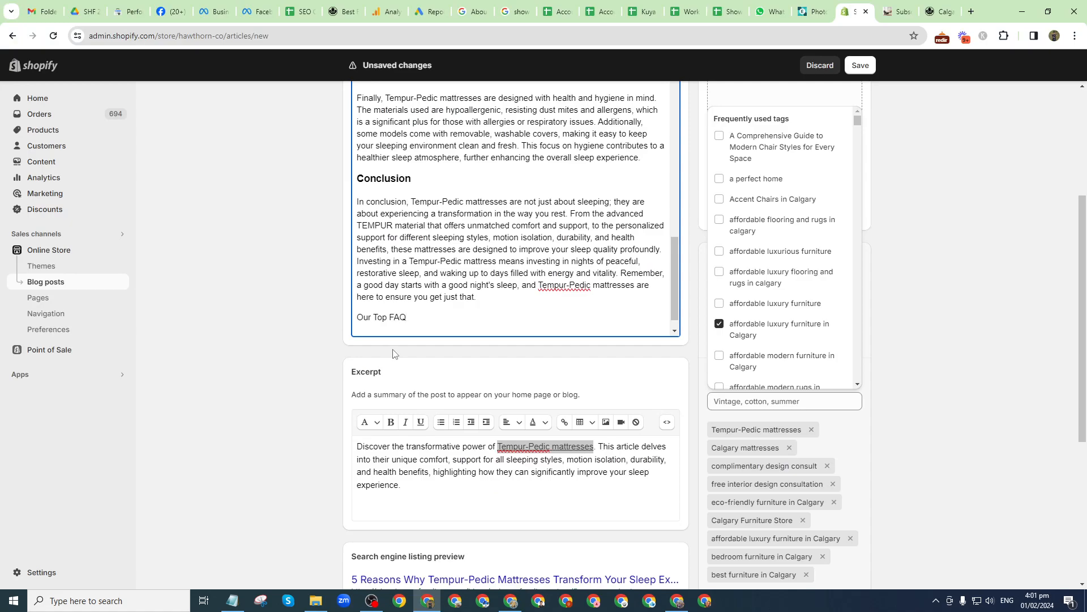
pyautogui.hotkey('shift', 'Home')
pyautogui.press('BackSpace')
pyautogui.press('Return')
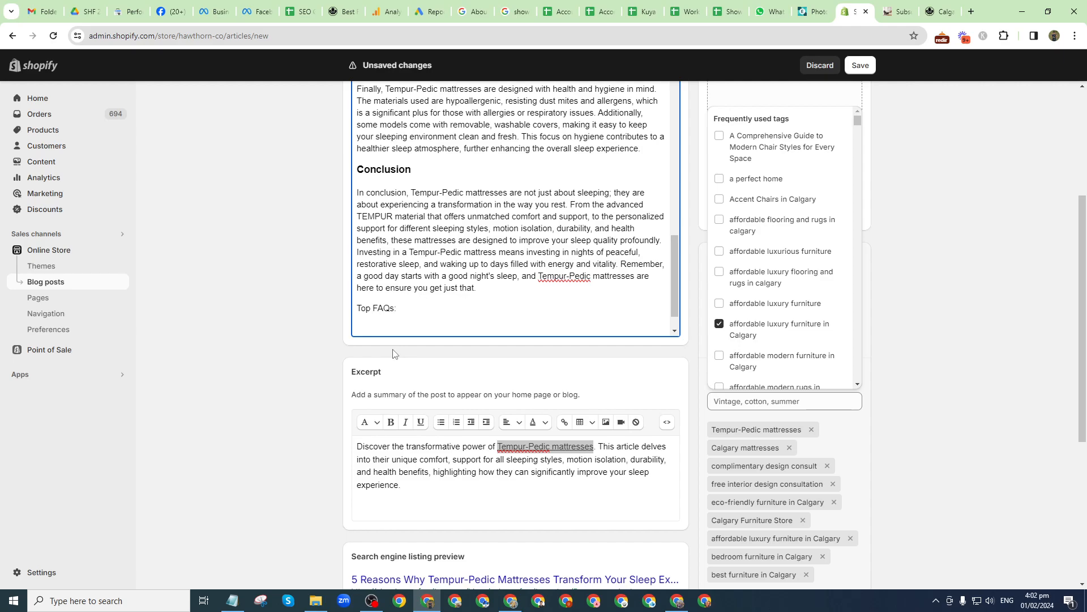
pyautogui.hotkey('ctrl', 'v')
# - Format the "Top FAQs:" line below the conclusion as Heading 2
pyautogui.scroll(10, 469, 227)
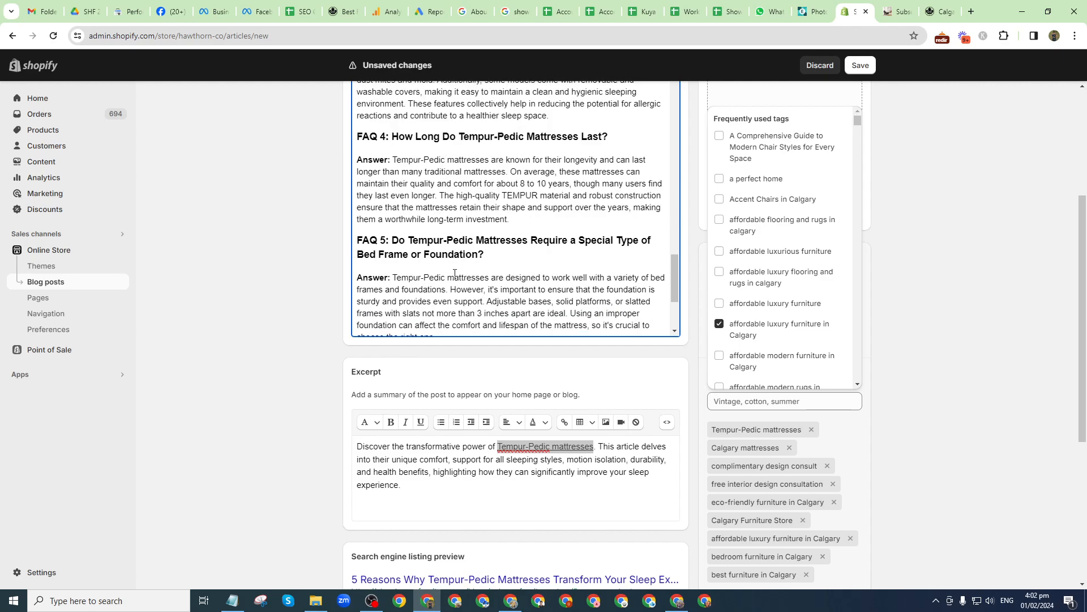
pyautogui.scroll(1, 734, 318)
pyautogui.scroll(1, 447, 242)
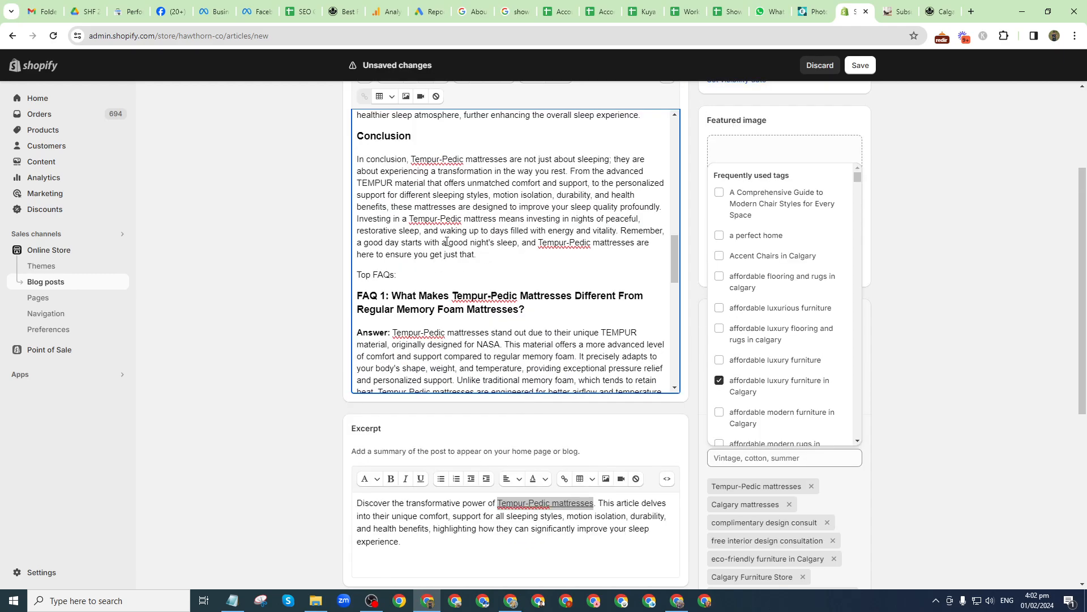
pyautogui.tripleClick(409, 272)
pyautogui.scroll(2, 324, 274)
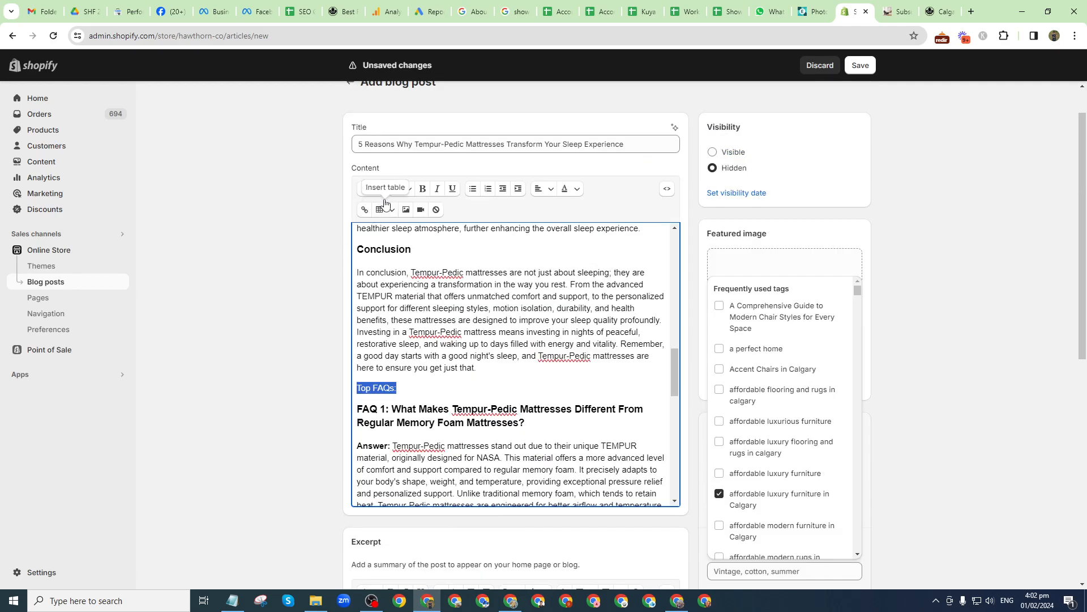
pyautogui.click(371, 188)
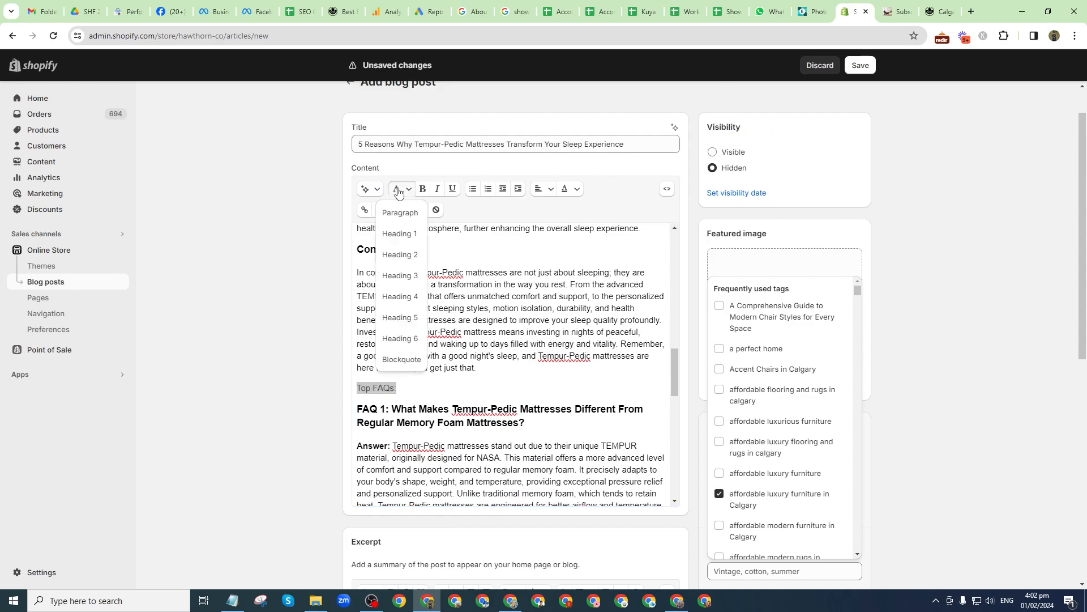
pyautogui.click(396, 256)
pyautogui.click(410, 422)
# - Inspect the heading tags of the FAQ section in the article's HTML source and return to the visual editor
pyautogui.click(667, 189)
pyautogui.moveTo(671, 287); pyautogui.dragTo(671, 437)
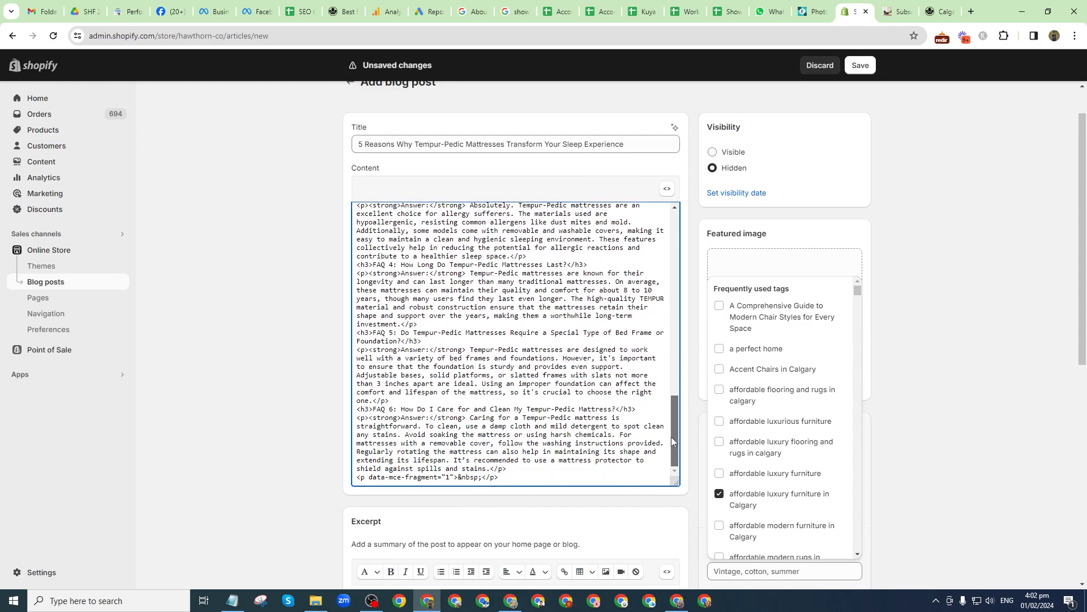
pyautogui.click(371, 410)
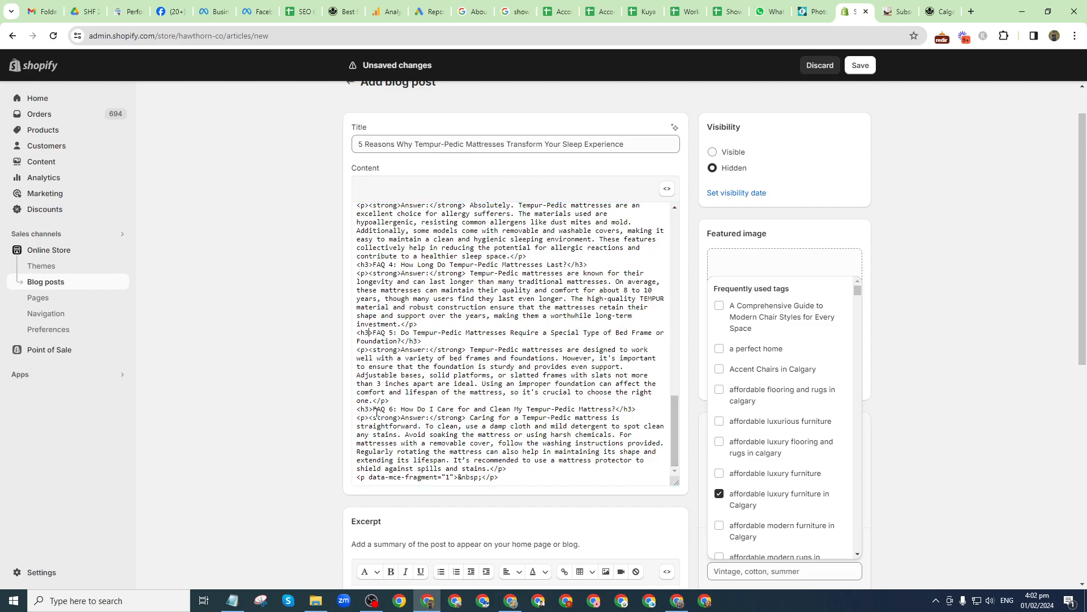
pyautogui.moveTo(372, 410); pyautogui.dragTo(401, 410)
pyautogui.click(400, 410)
pyautogui.scroll(2, 400, 391)
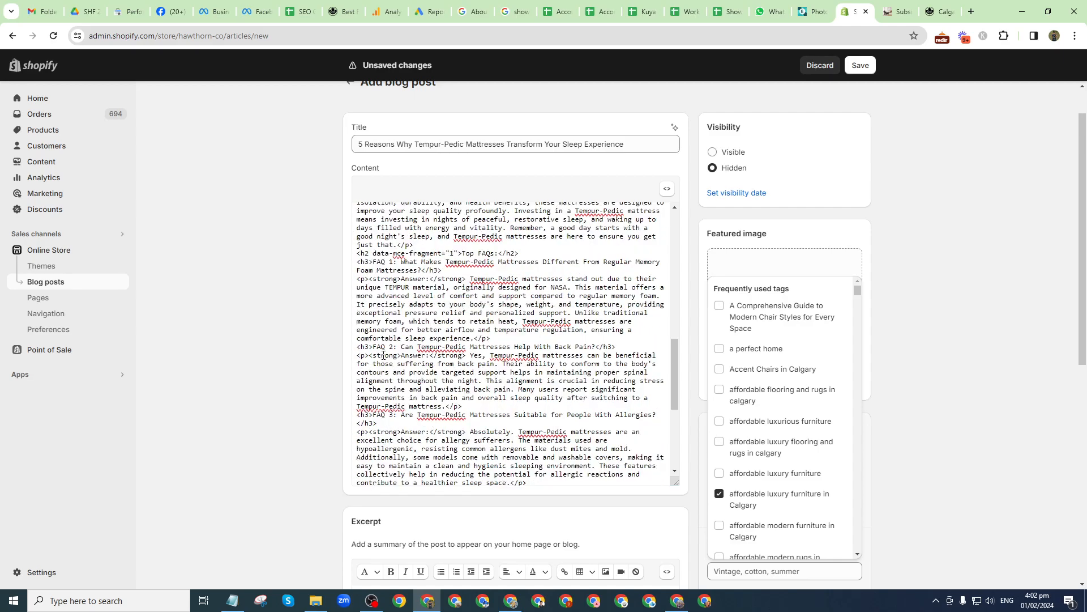
pyautogui.scroll(1, 384, 356)
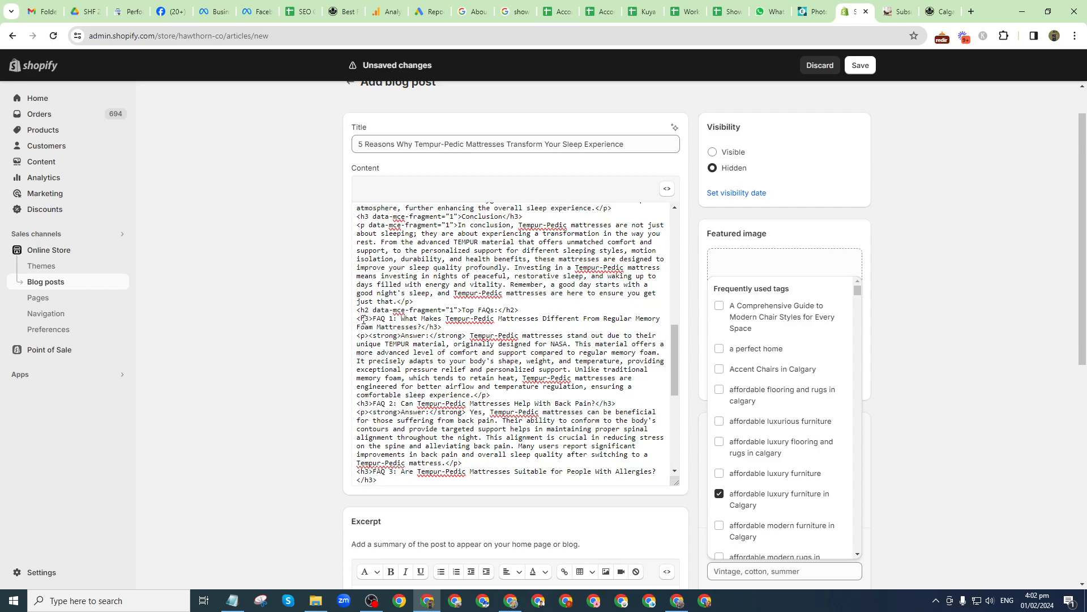
pyautogui.click(668, 190)
# - Review the article content from the introduction down to the FAQ section
pyautogui.scroll(-3, 393, 333)
pyautogui.scroll(3, 430, 357)
pyautogui.scroll(-7, 471, 387)
pyautogui.scroll(-3, 469, 388)
pyautogui.scroll(9, 467, 390)
pyautogui.scroll(4, 463, 392)
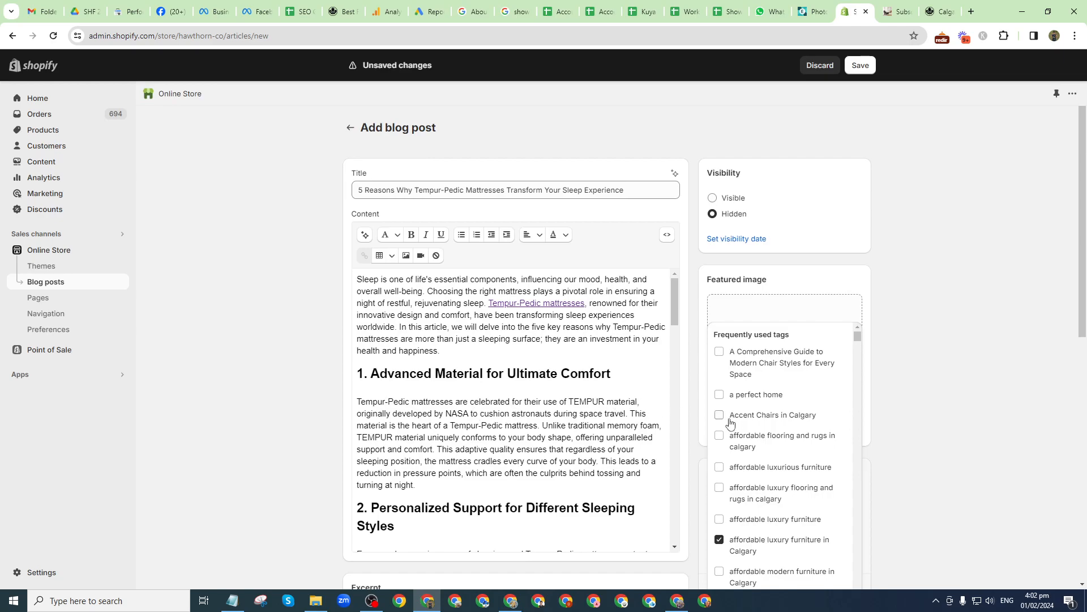
pyautogui.scroll(-2, 727, 423)
pyautogui.scroll(-10, 475, 389)
pyautogui.scroll(-8, 474, 389)
pyautogui.scroll(-2, 737, 425)
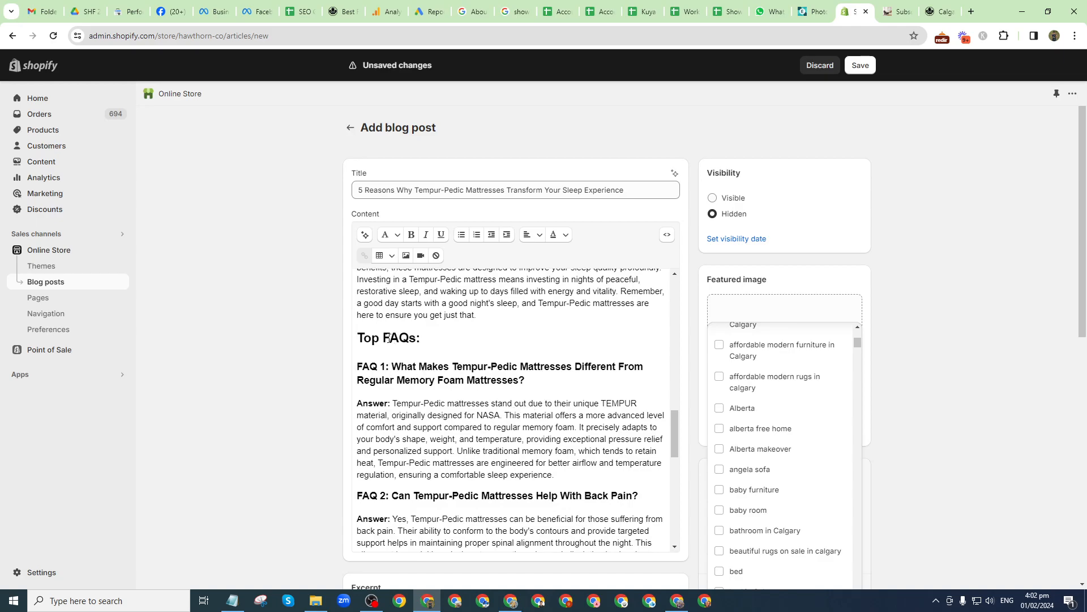
# - Read through the FAQ section, checking the numbered question headings and answers from FAQ 1 to FAQ 6
pyautogui.click(361, 367)
pyautogui.doubleClick(361, 367)
pyautogui.click(392, 367)
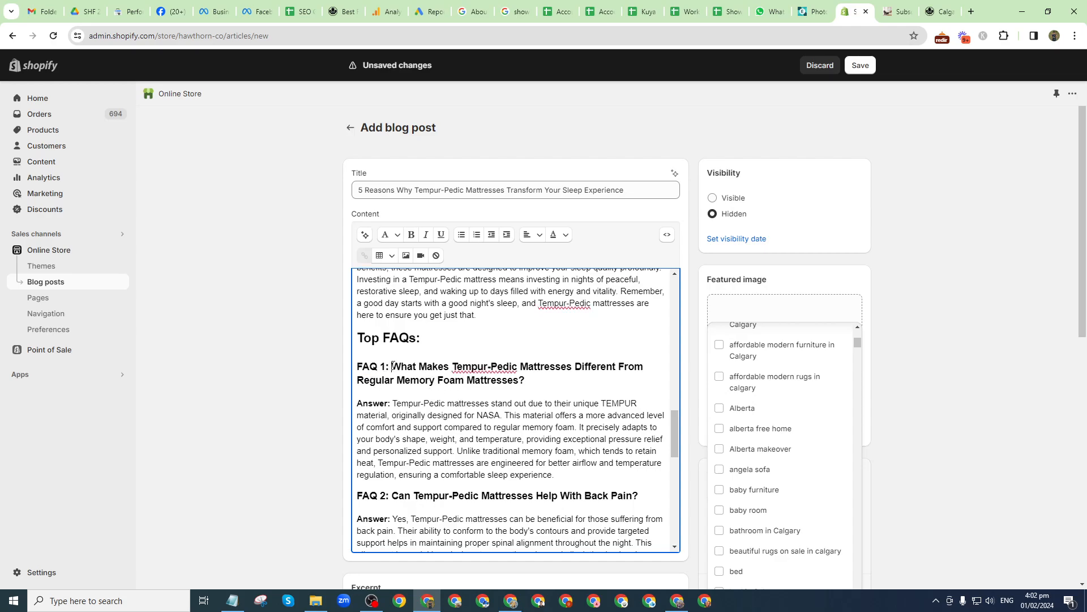
pyautogui.moveTo(392, 367); pyautogui.dragTo(357, 368)
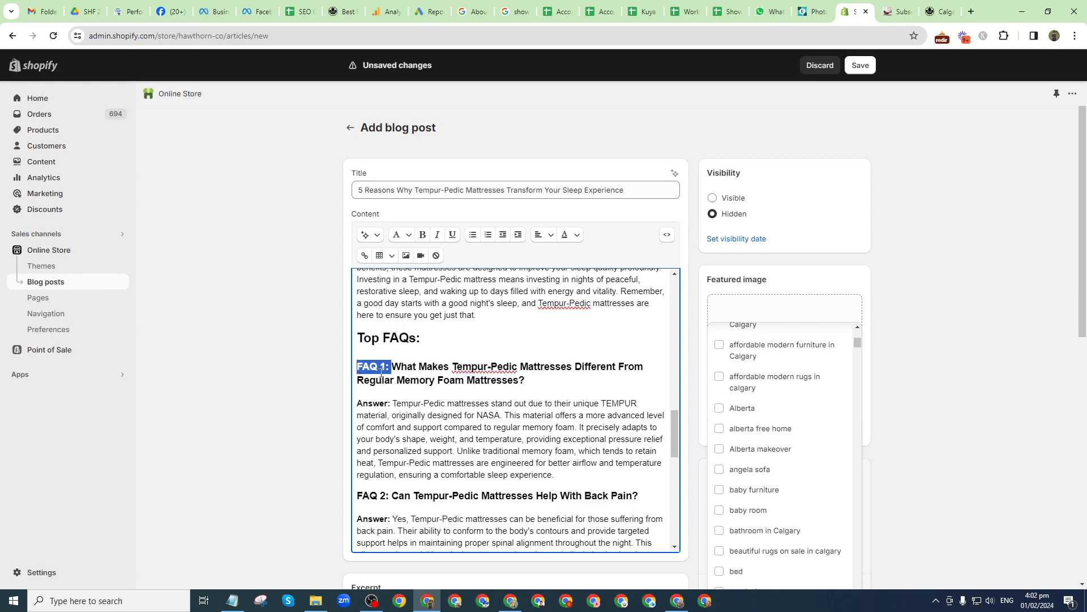
pyautogui.click(377, 369)
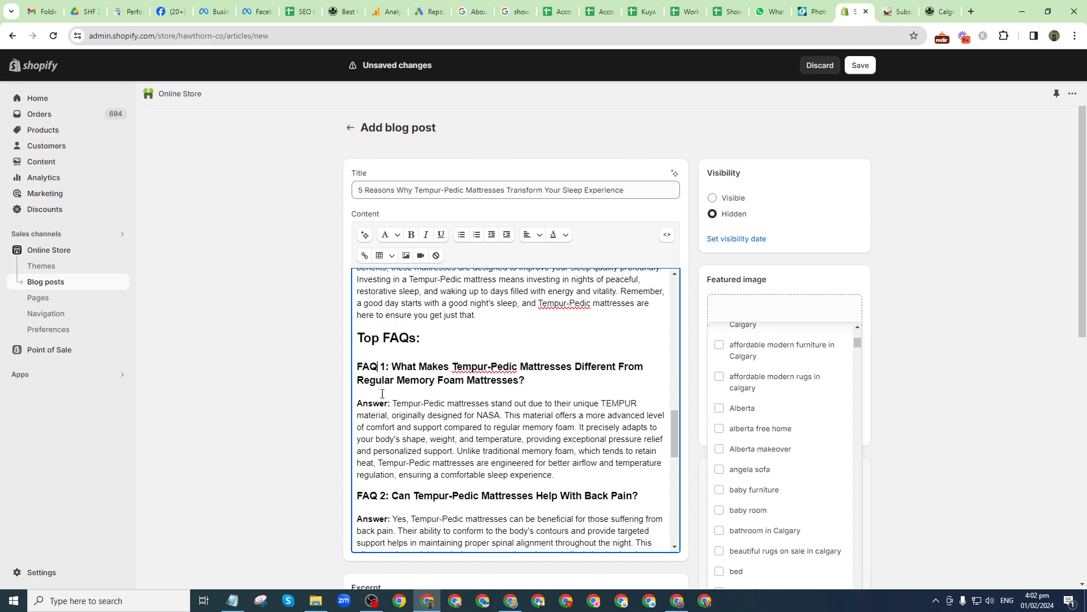
pyautogui.moveTo(363, 368); pyautogui.dragTo(437, 380)
pyautogui.click(480, 378)
pyautogui.scroll(-1, 393, 419)
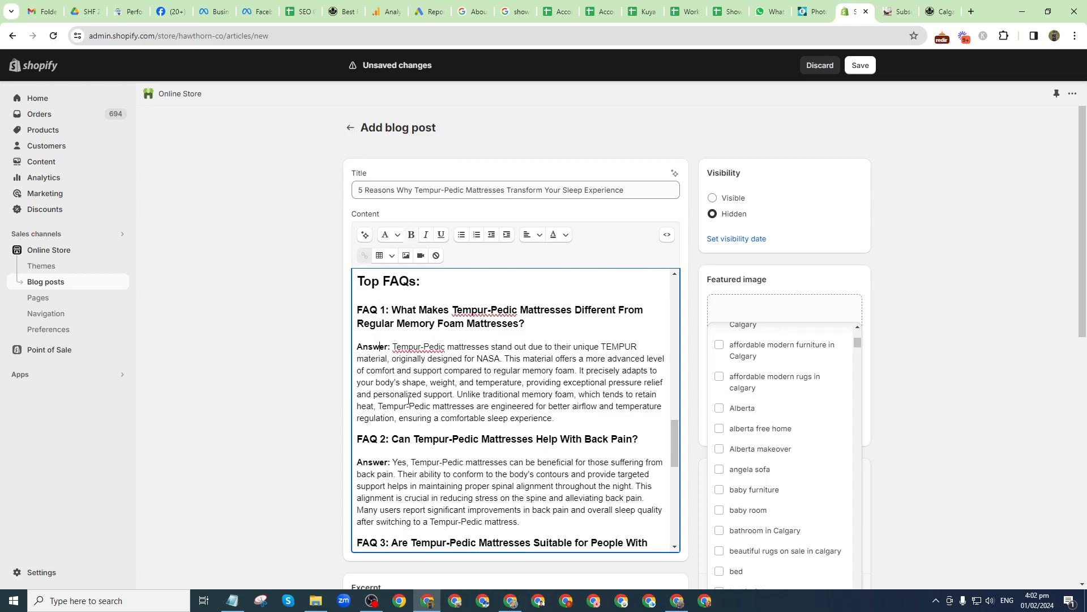
pyautogui.scroll(-4, 408, 399)
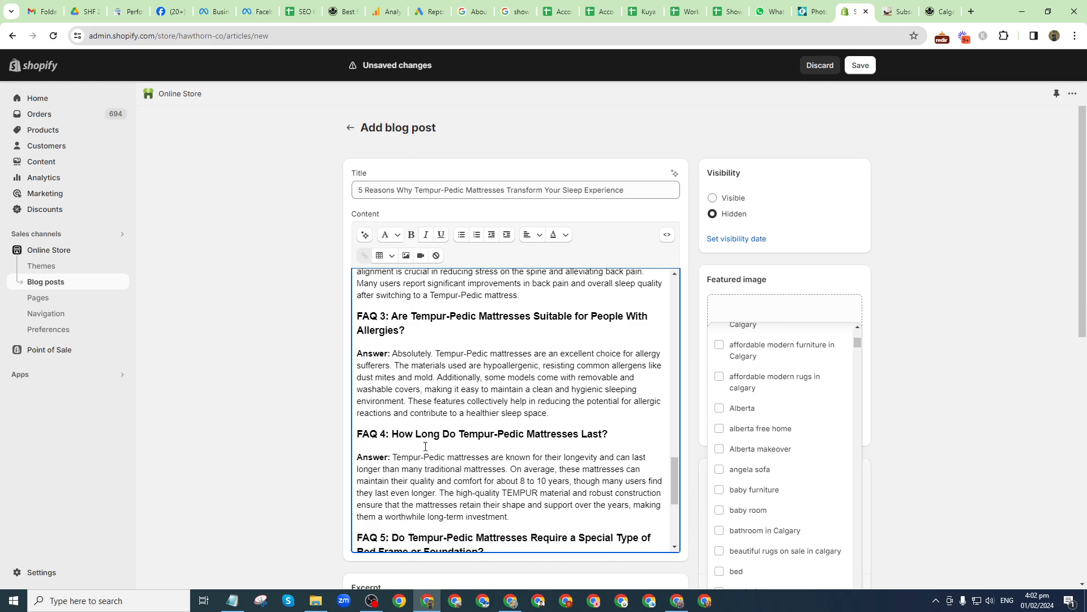
pyautogui.scroll(-1, 430, 453)
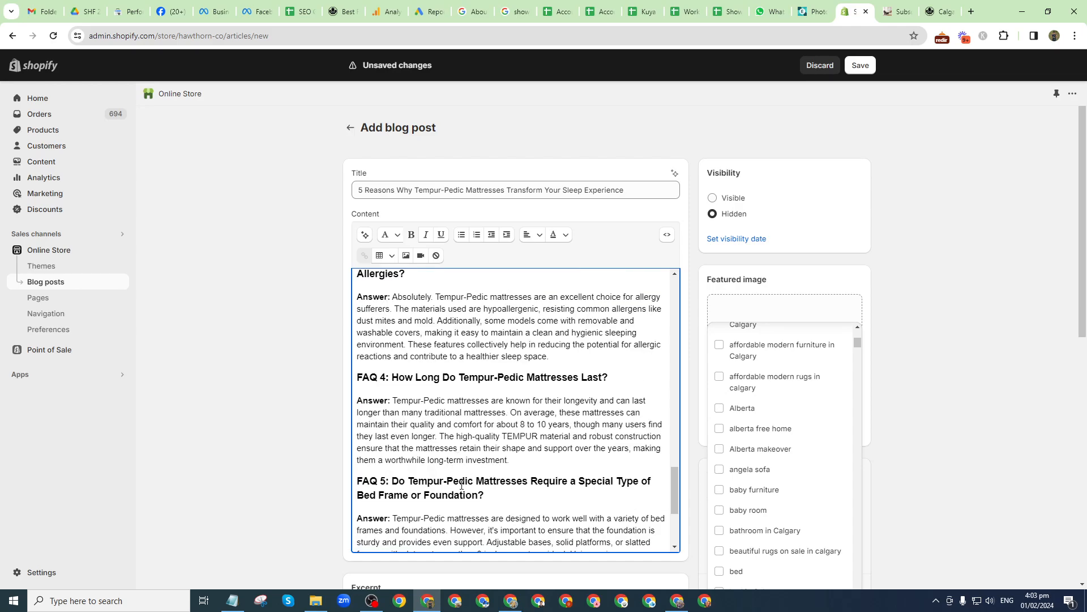
pyautogui.scroll(-2, 461, 484)
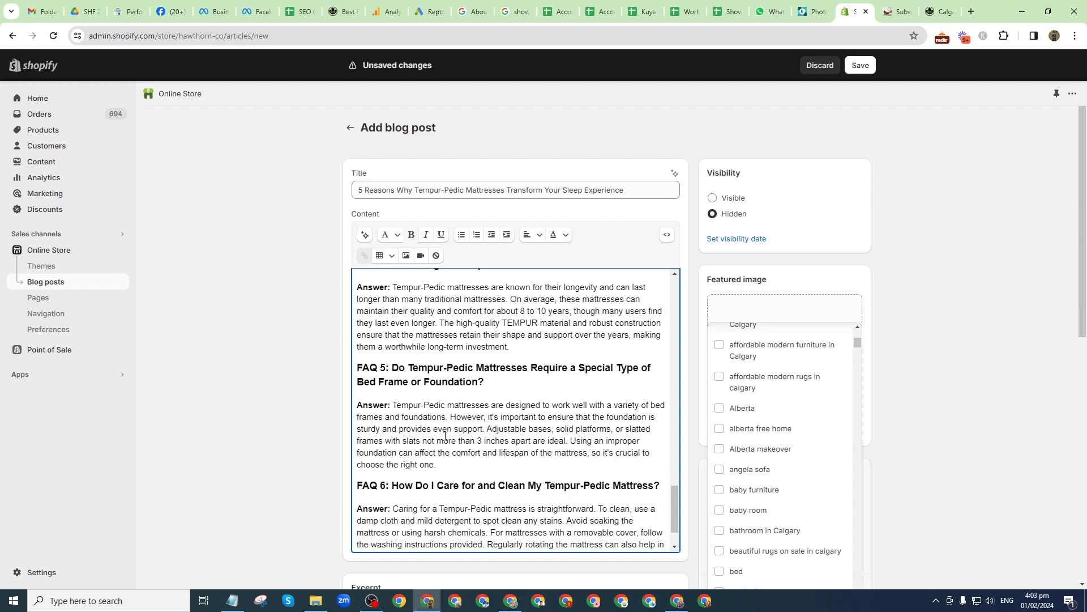
# - Add "in Calgary" after "Adjustable bases" in the answer to FAQ 5
pyautogui.moveTo(488, 430); pyautogui.dragTo(539, 431)
pyautogui.click(553, 429)
pyautogui.write('in Ca')
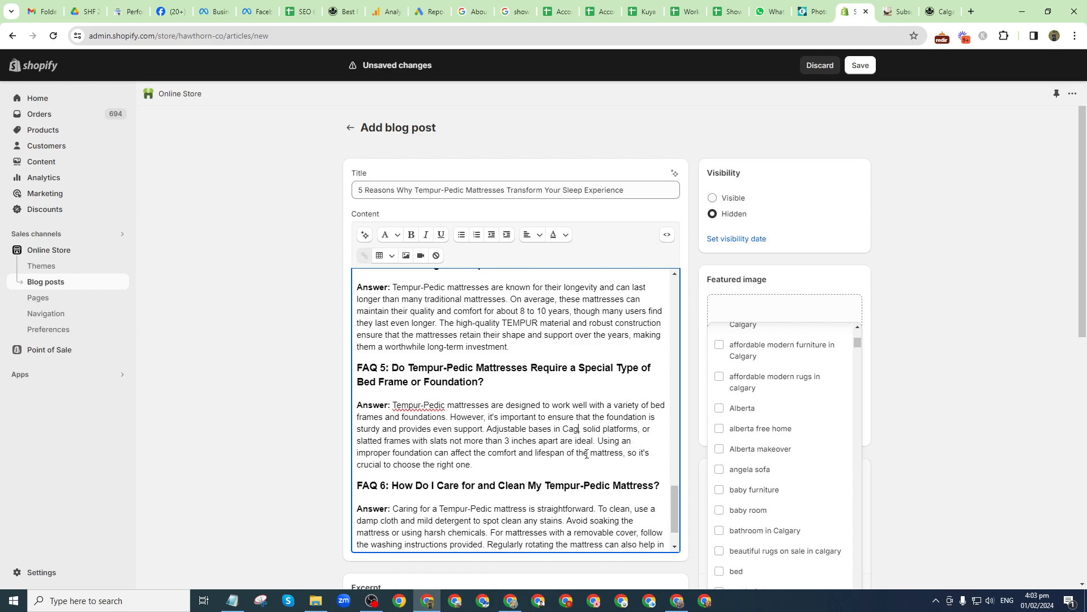
pyautogui.write('lgary')
# - Start a link on the phrase "Adjustable bases in Calgary" in FAQ 5, using the same phrase as the link title
pyautogui.hotkey('ctrl', 'shift', 'Left')
pyautogui.hotkey('ctrl', 'shift', 'Left')
pyautogui.hotkey('ctrl', 'shift', 'Left')
pyautogui.hotkey('ctrl', 'shift', 'Left')
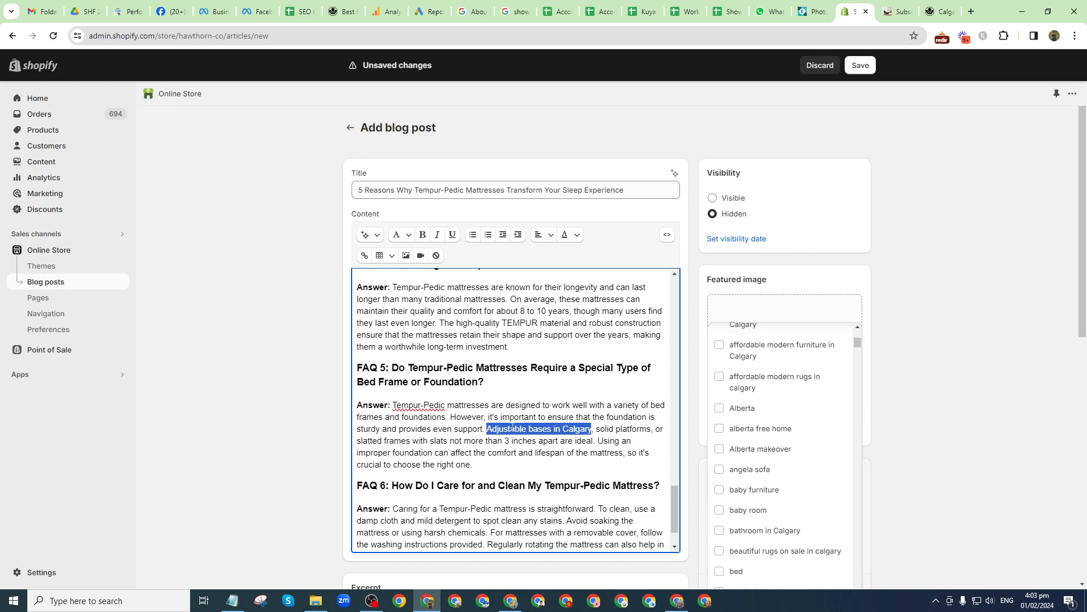
pyautogui.click(365, 255)
pyautogui.click(527, 335)
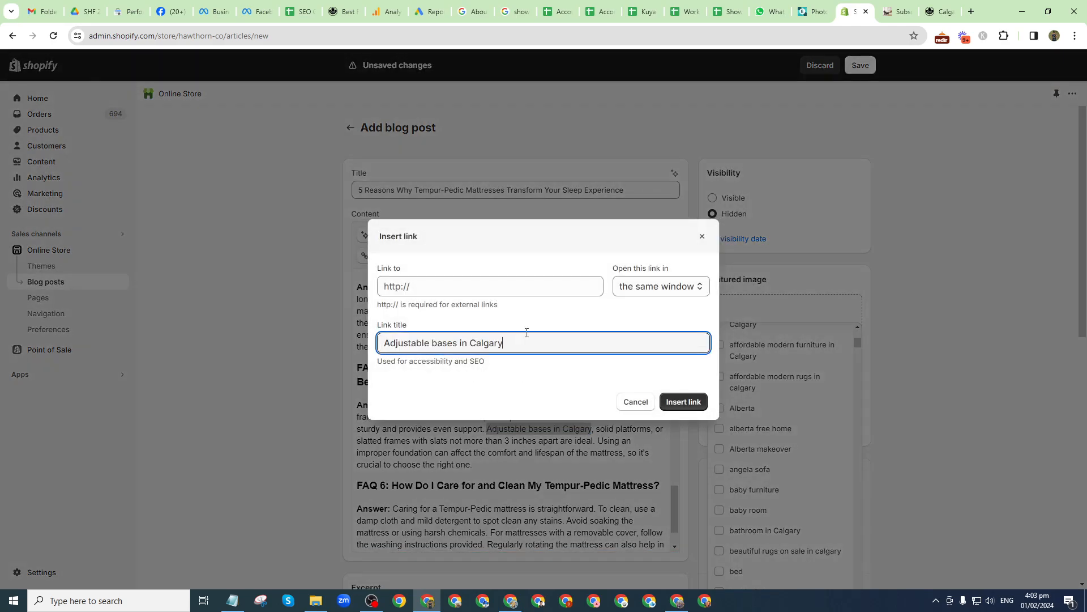
# - On the Showhome Furniture site, open the Bases & Accessories collection under Bedroom mattresses and copy its page address
pyautogui.click(940, 12)
pyautogui.scroll(3, 32, 75)
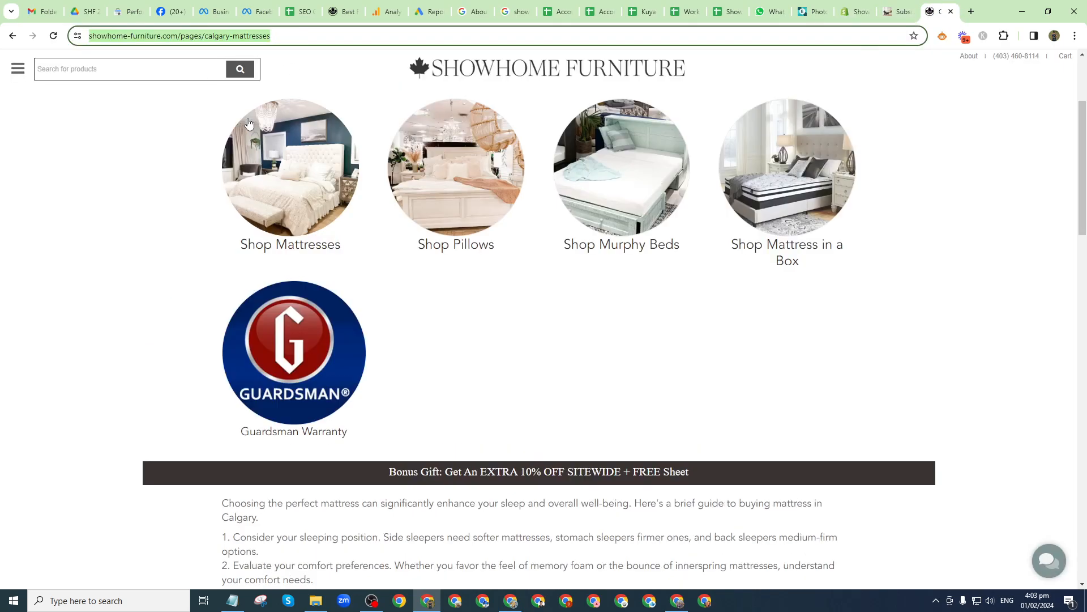
pyautogui.click(22, 71)
pyautogui.moveTo(437, 111)
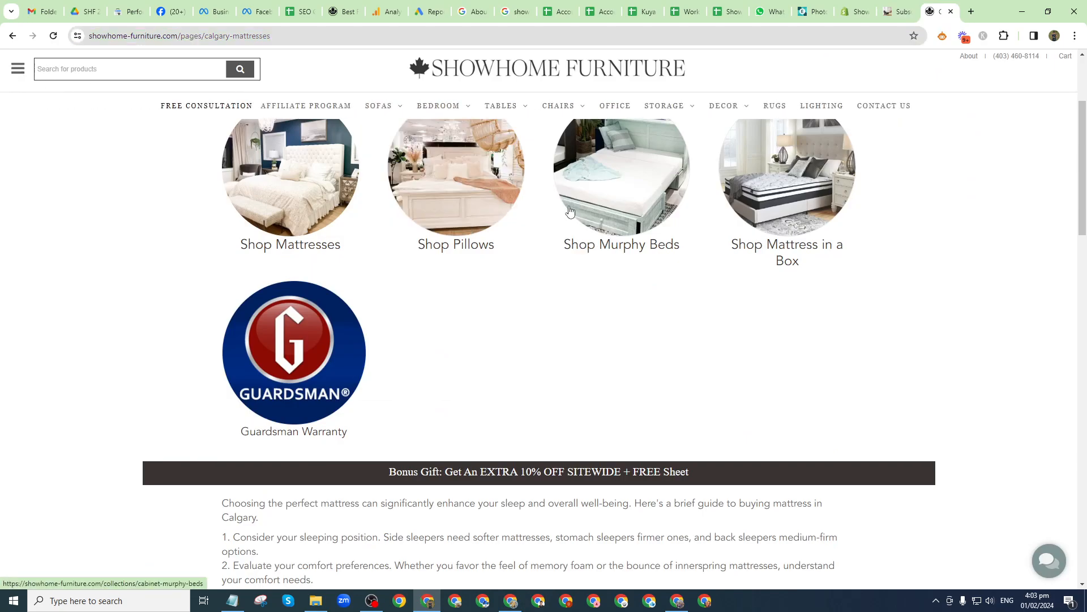
pyautogui.moveTo(454, 185)
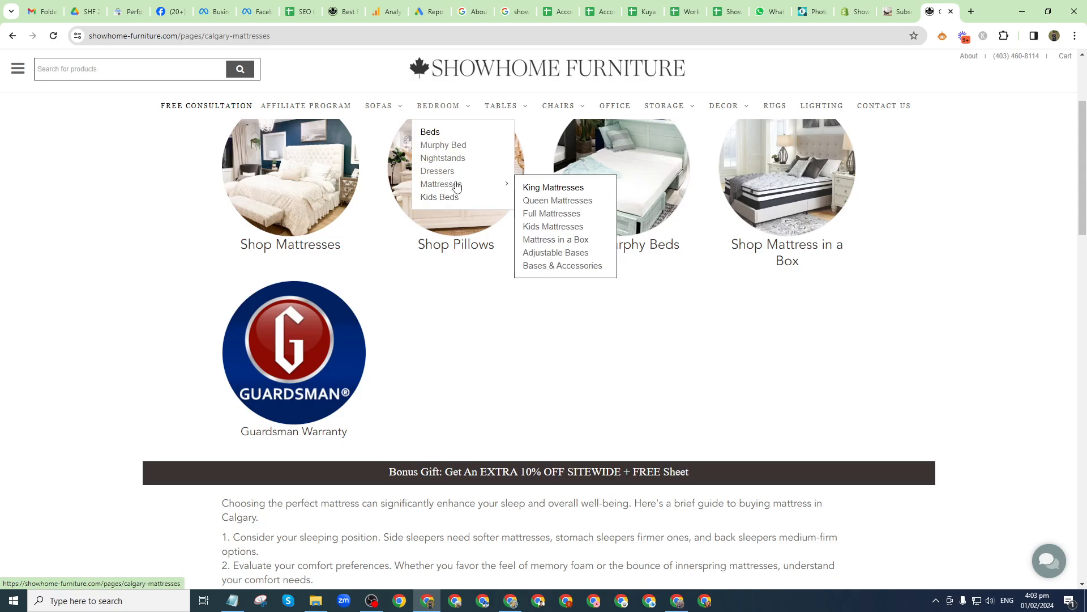
pyautogui.click(556, 270)
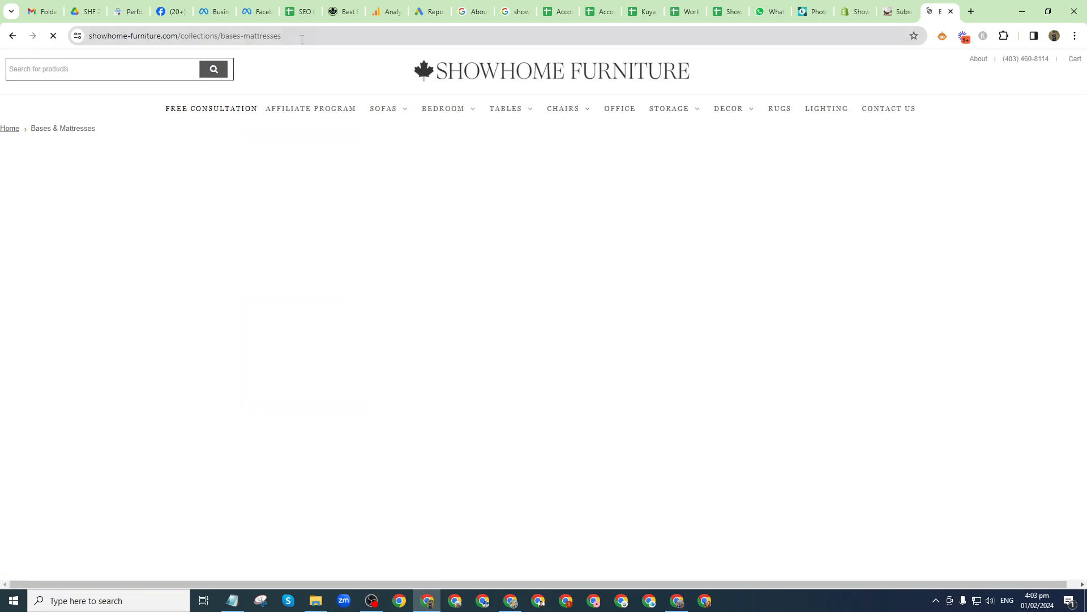
pyautogui.click(315, 39)
pyautogui.hotkey('ctrl', 'c')
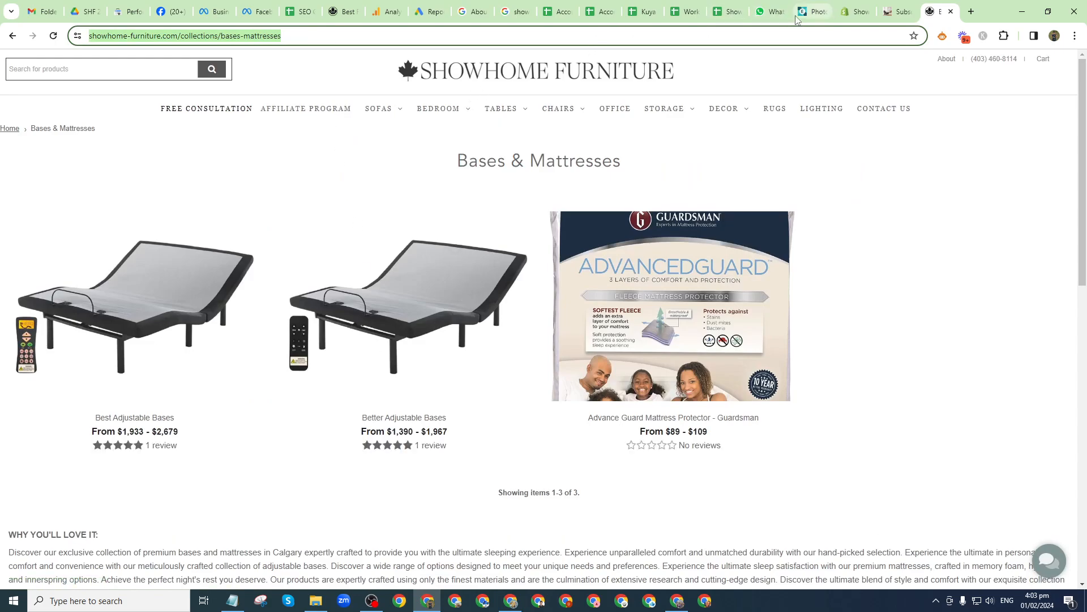
# - Back in the Shopify post, set the copied bases-mattresses collection address as the link destination and insert the link
pyautogui.click(850, 19)
pyautogui.click(490, 286)
pyautogui.hotkey('ctrl', 'v')
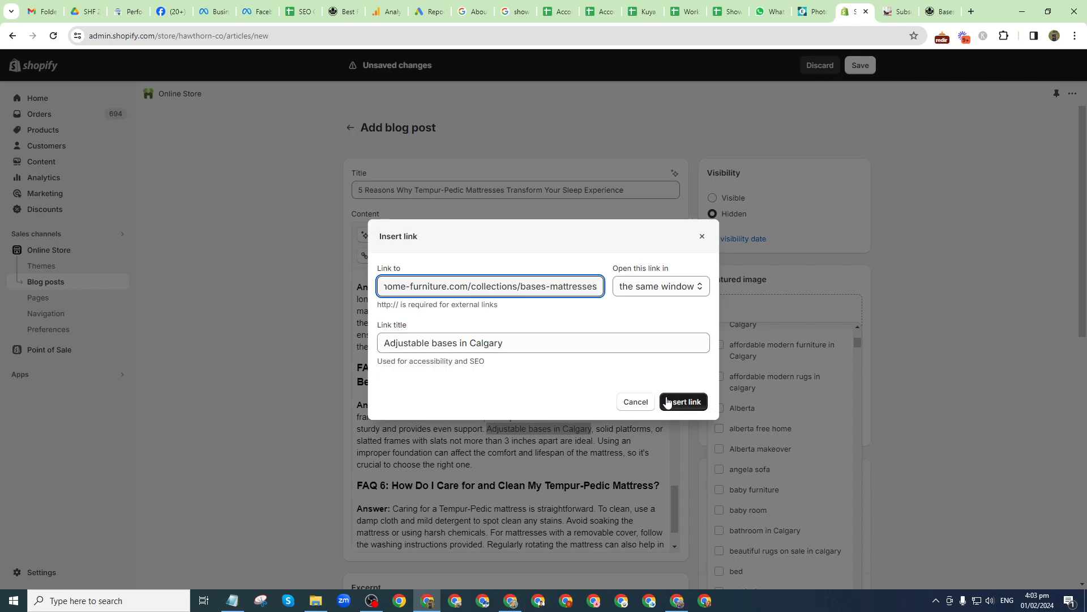
pyautogui.click(684, 402)
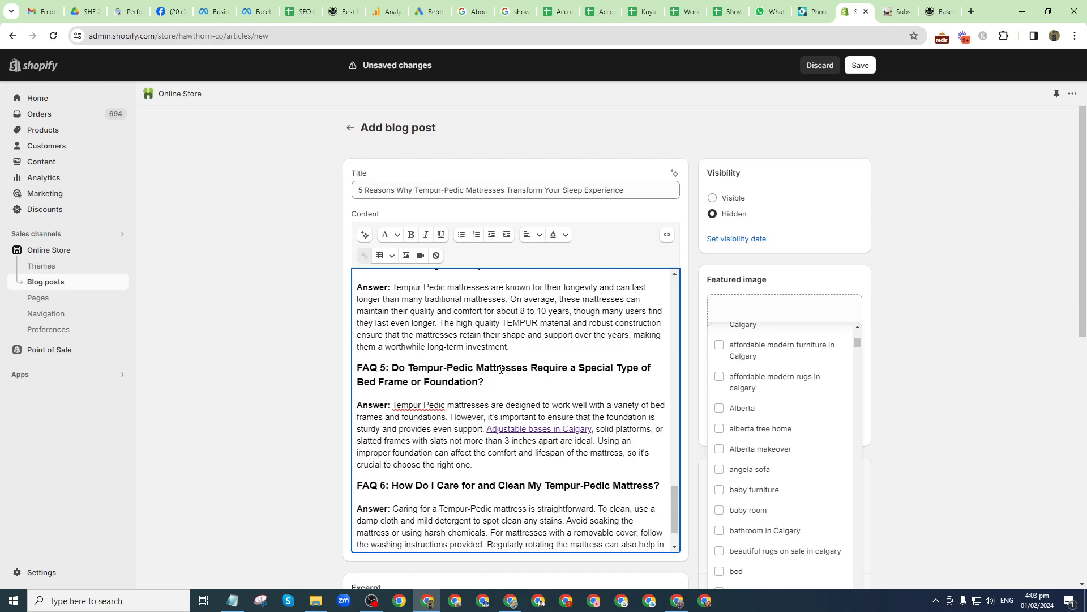
# - Switch to the Showhome Furniture Content for SEO spreadsheet and look through the blog titles on the Mattresses Articles sheet
pyautogui.click(728, 11)
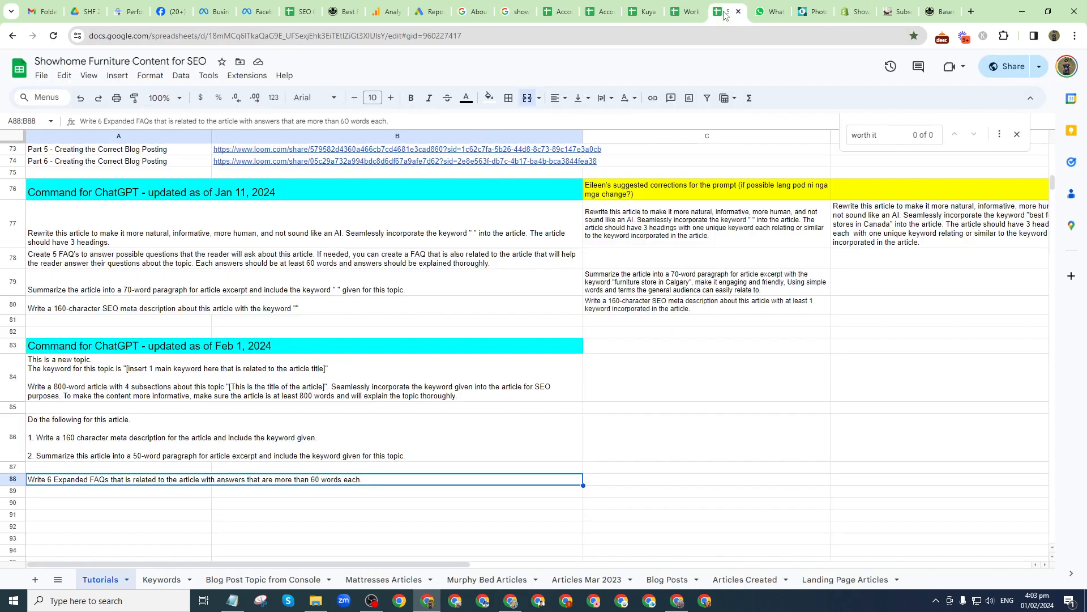
pyautogui.click(380, 584)
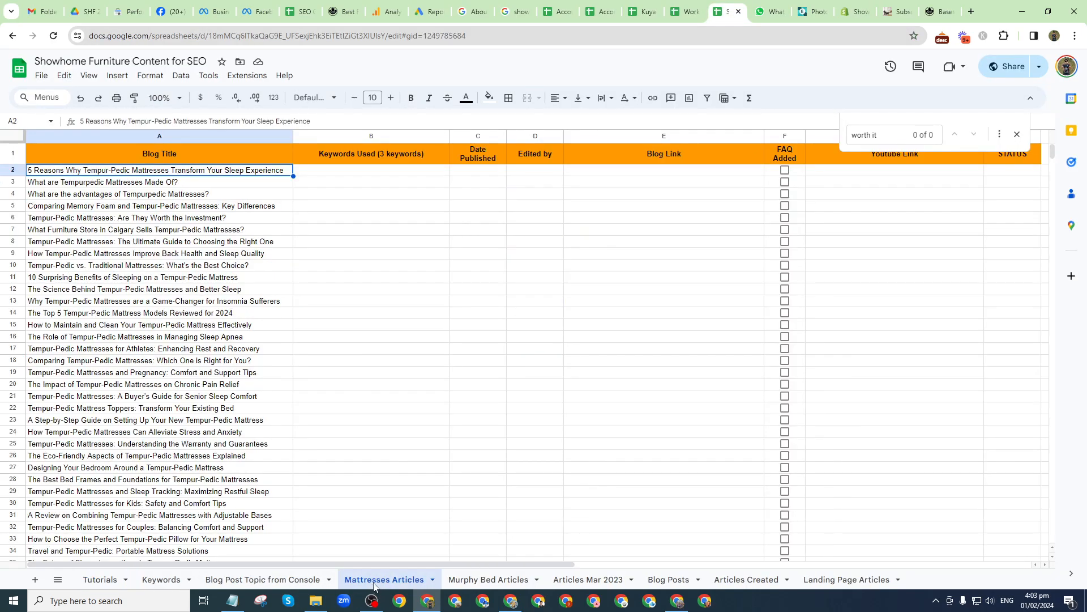
pyautogui.scroll(-20, 179, 418)
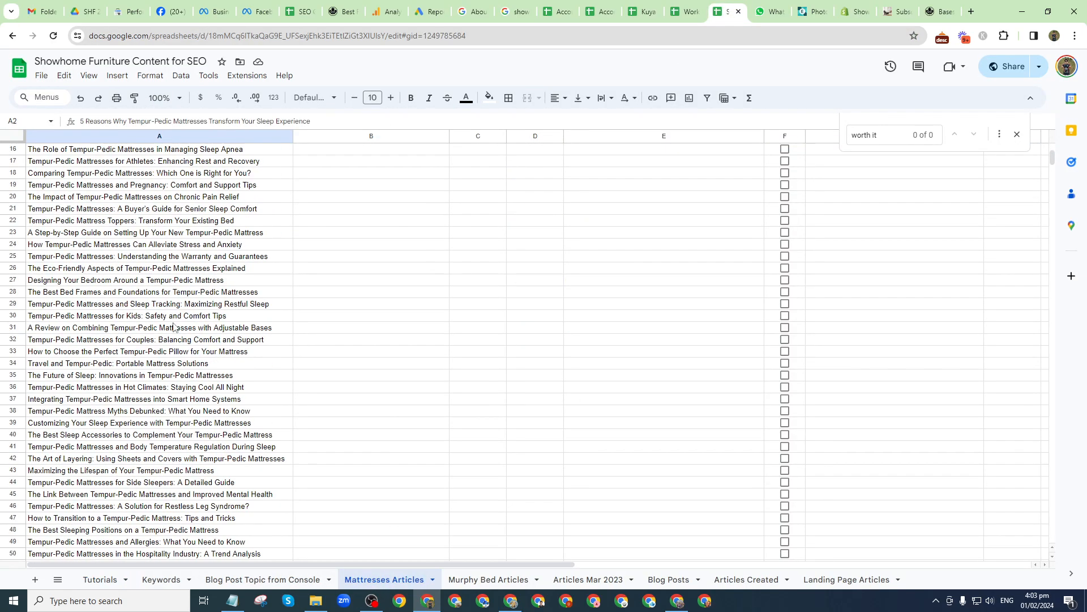
pyautogui.scroll(20, 179, 418)
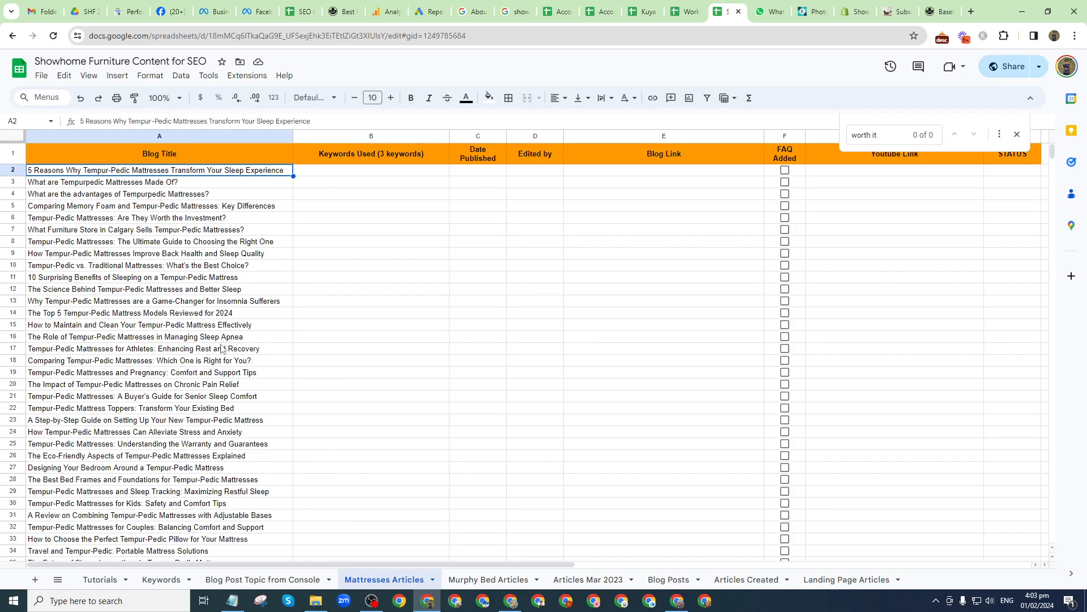
pyautogui.hotkey('ctrl', 'shift', 'Down')
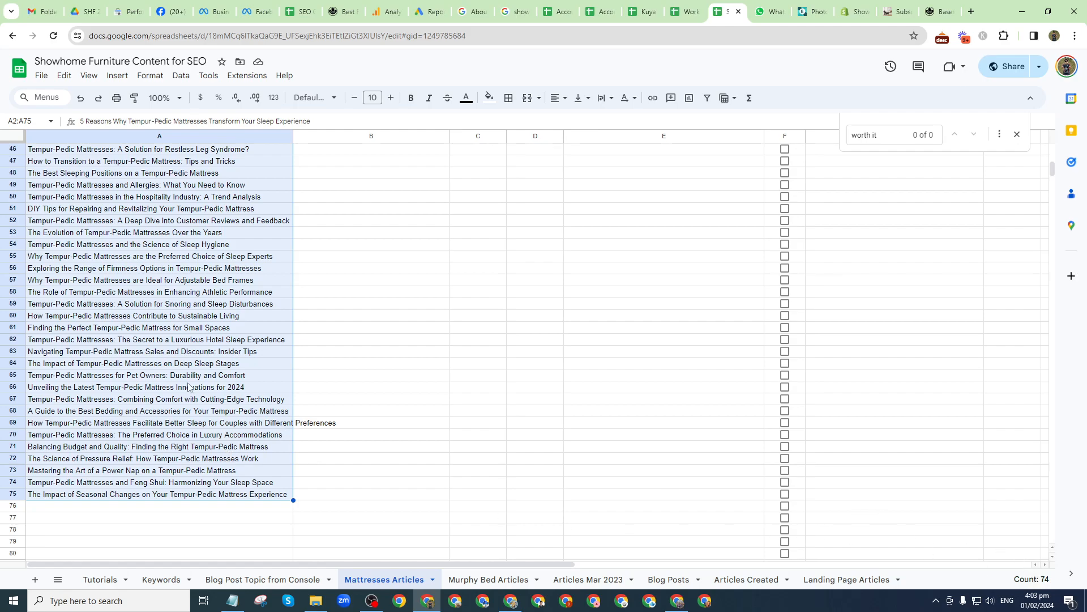
pyautogui.scroll(10, 190, 387)
pyautogui.scroll(-6, 236, 486)
pyautogui.scroll(-3, 236, 486)
pyautogui.click(316, 392)
pyautogui.scroll(7, 396, 340)
pyautogui.click(1018, 134)
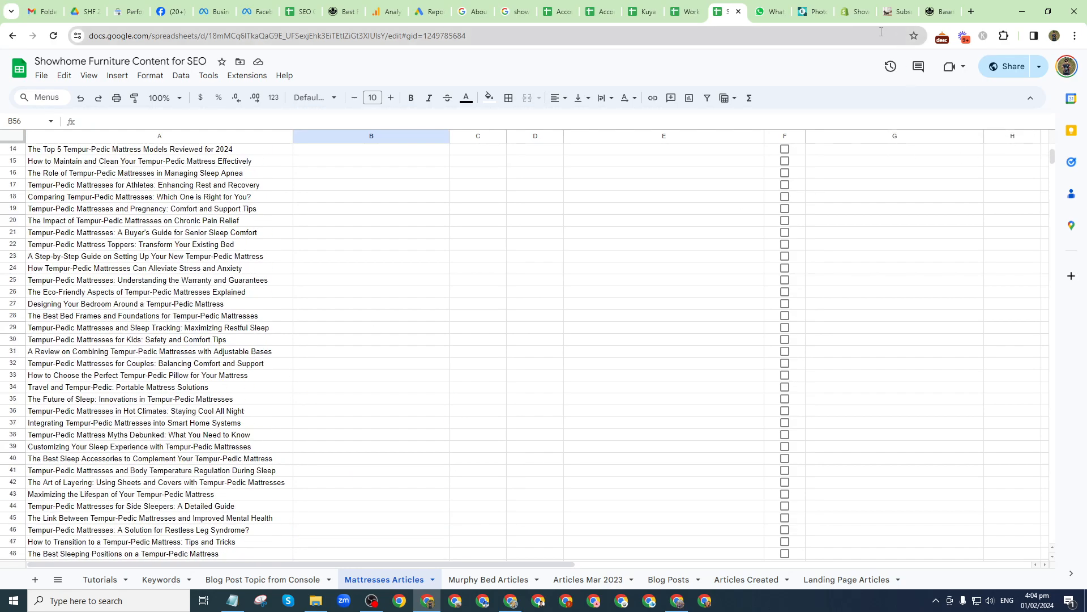
# - Return to the Shopify blog post and review it from the introduction and FAQs through the excerpt to the search engine description
pyautogui.click(855, 12)
pyautogui.scroll(-5, 606, 344)
pyautogui.scroll(3, 606, 343)
pyautogui.scroll(15, 528, 276)
pyautogui.scroll(10, 528, 275)
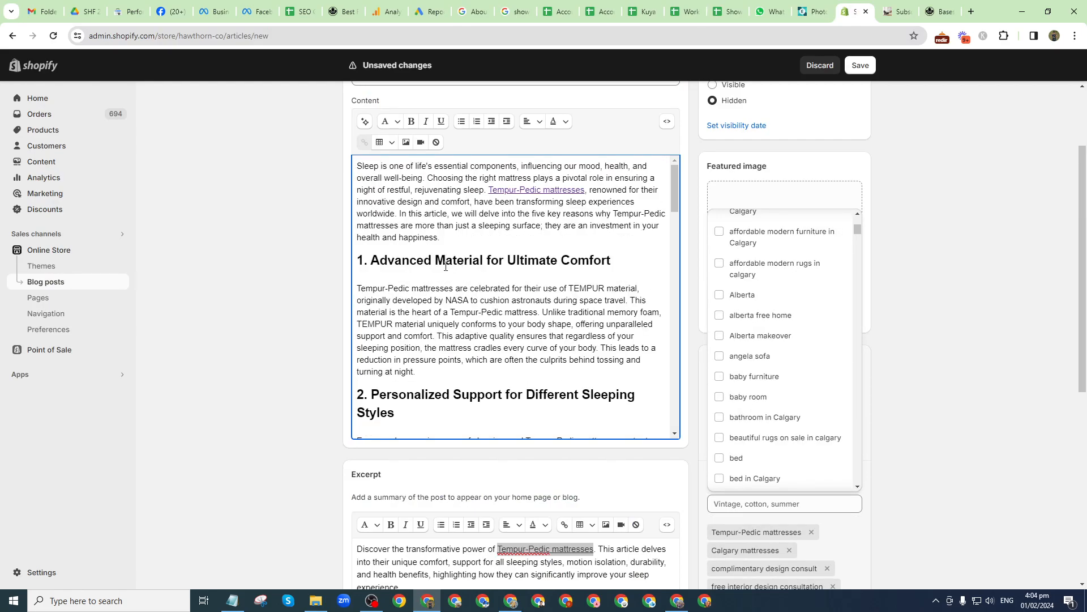
pyautogui.scroll(-15, 451, 270)
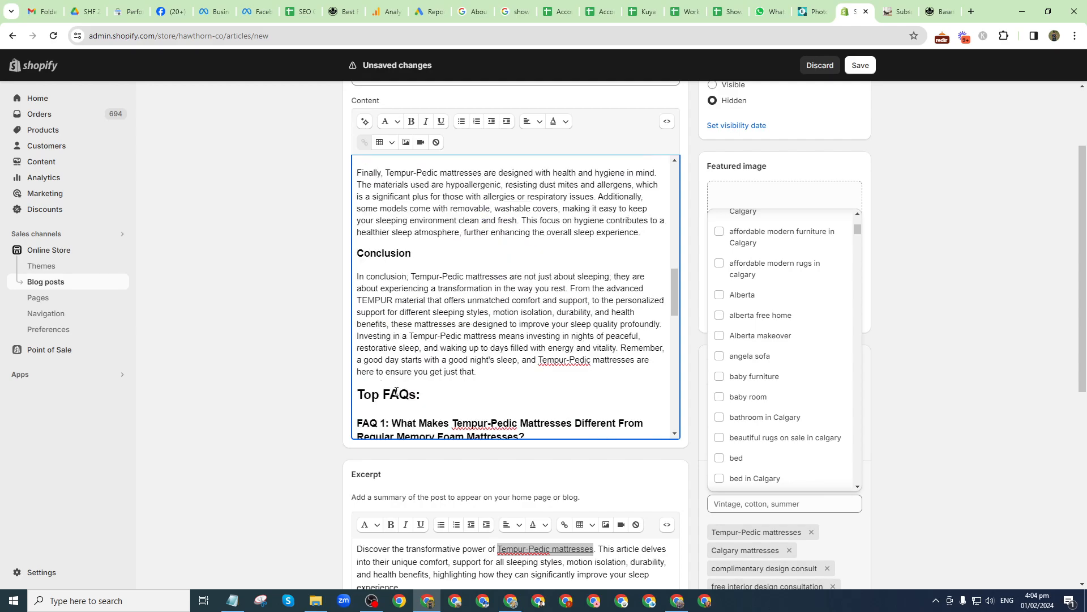
pyautogui.scroll(-2, 419, 340)
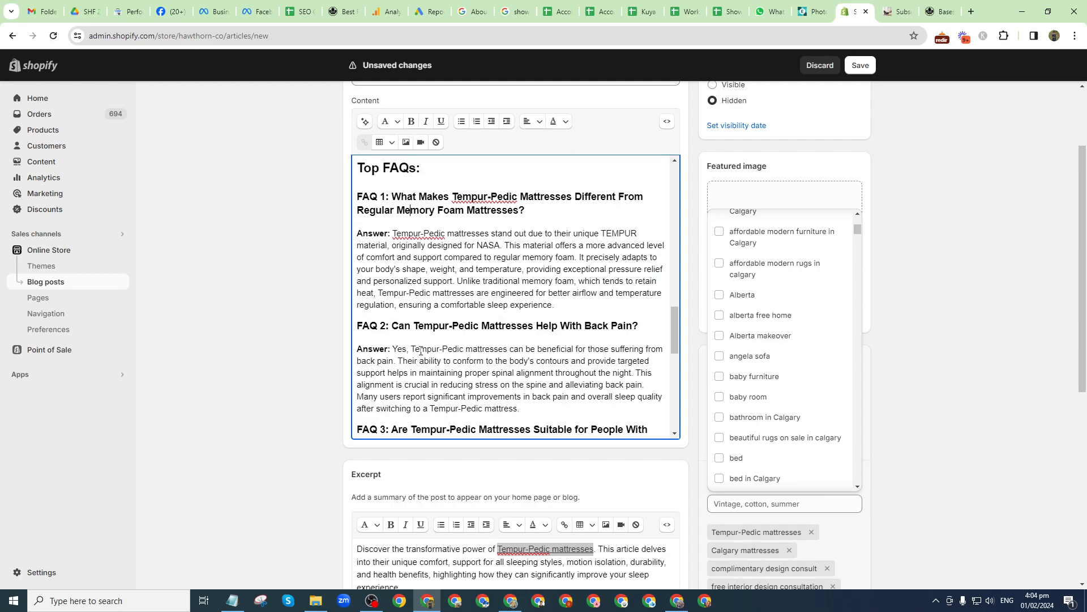
pyautogui.scroll(-6, 461, 321)
pyautogui.click(394, 331)
pyautogui.scroll(-2, 419, 408)
pyautogui.click(423, 478)
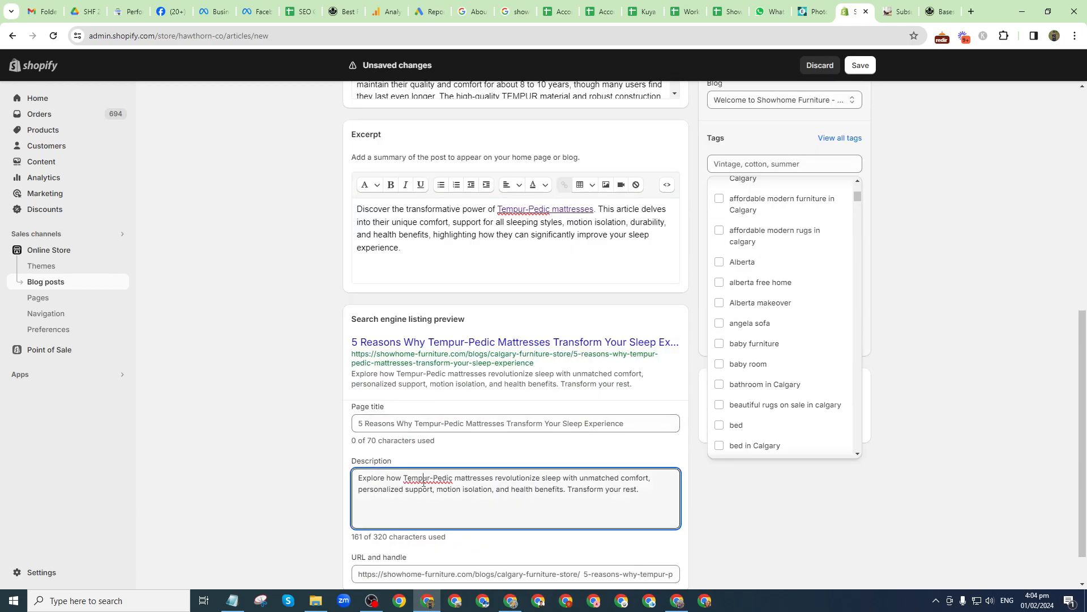
# - Close the open tag suggestion list of the blog post
pyautogui.click(1001, 404)
pyautogui.click(840, 171)
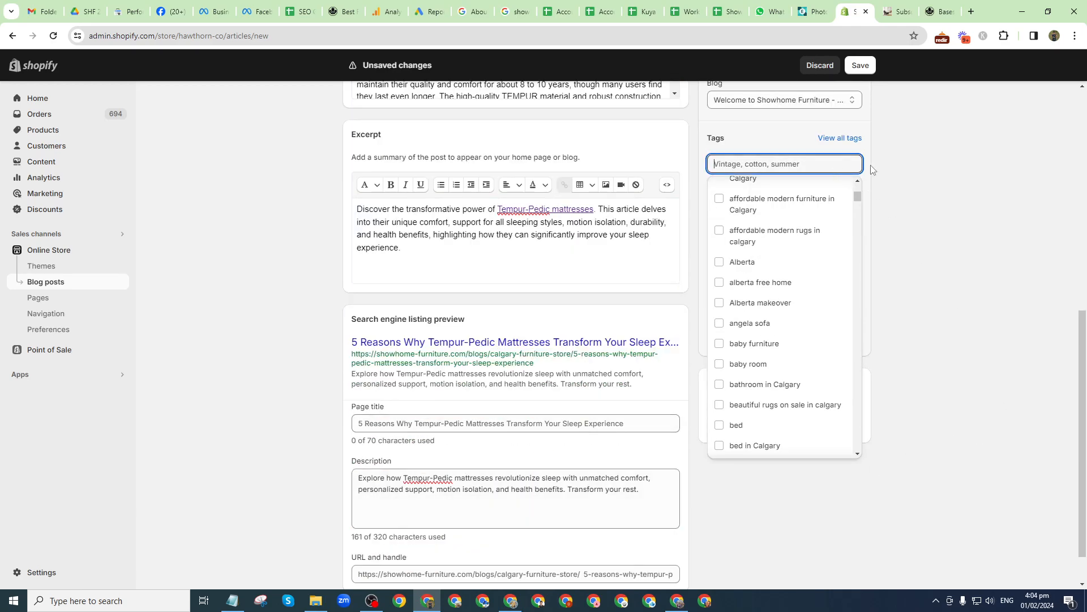
pyautogui.click(891, 170)
# - Start adding a featured image and open the Design Consult Ads folder inside 1-Showhome Furniture > 2. Social Media
pyautogui.scroll(5, 922, 377)
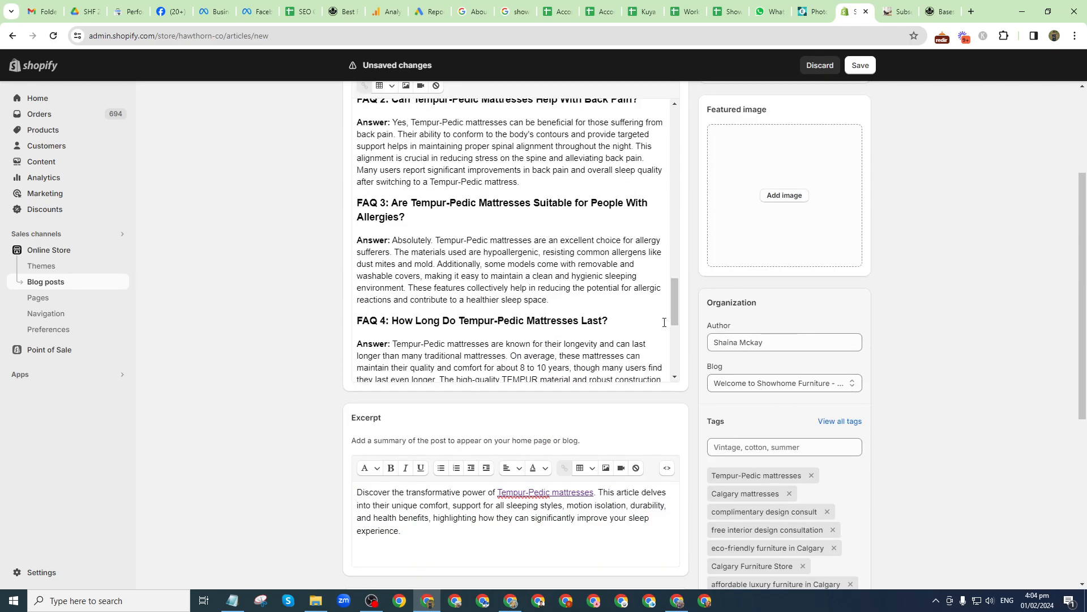
pyautogui.scroll(18, 665, 322)
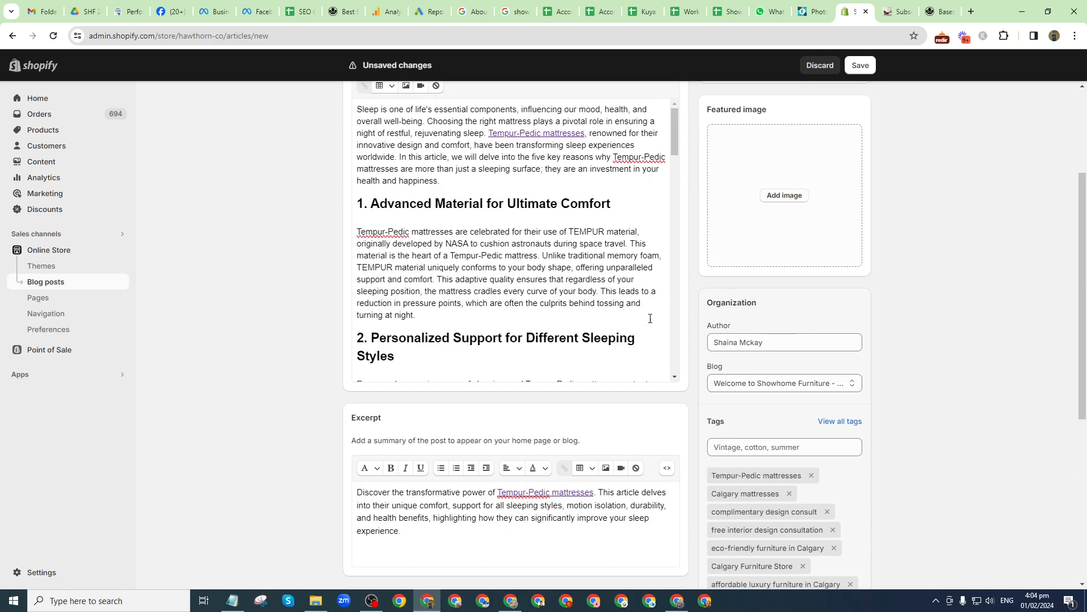
pyautogui.scroll(3, 651, 318)
pyautogui.scroll(-2, 1066, 434)
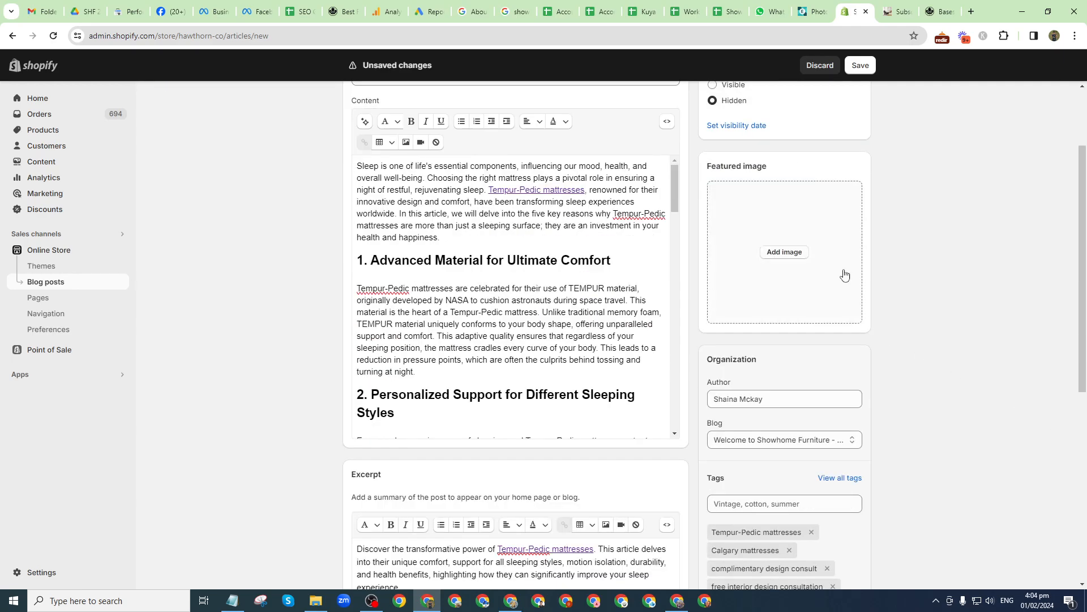
pyautogui.click(797, 254)
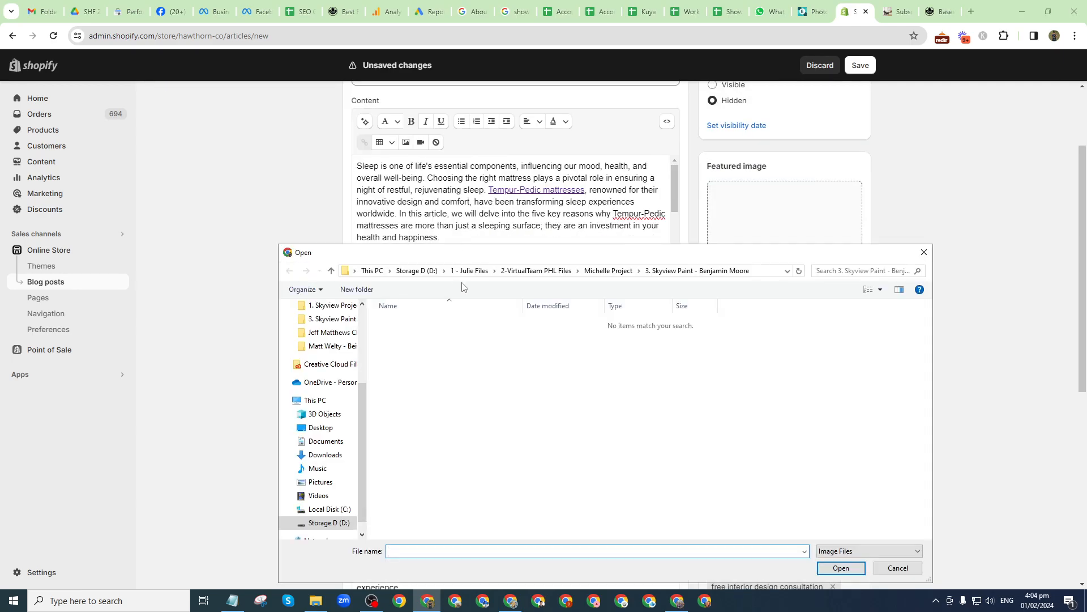
pyautogui.click(467, 271)
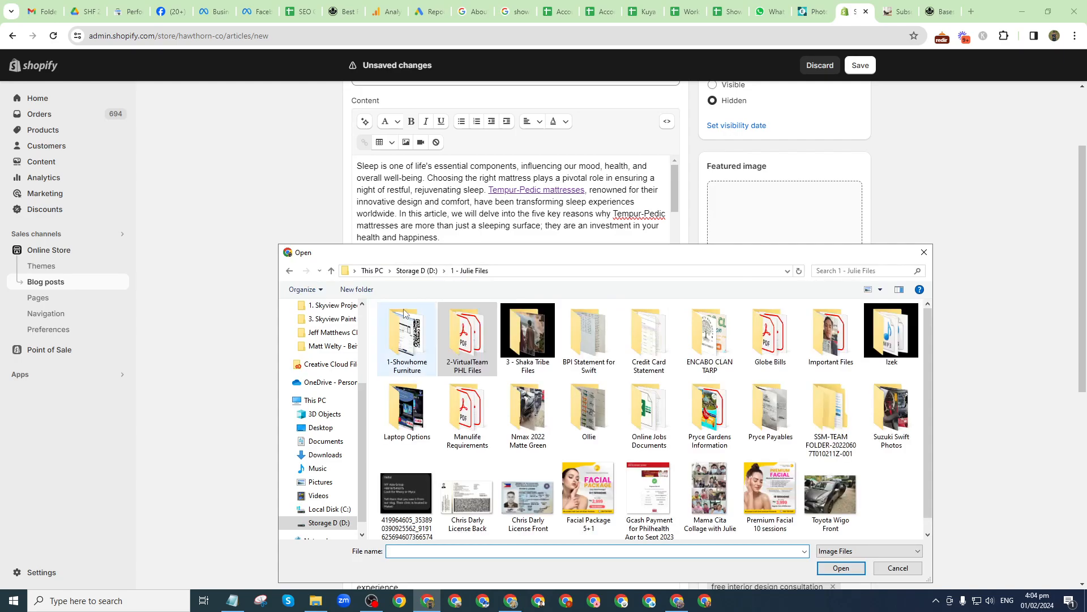
pyautogui.doubleClick(407, 339)
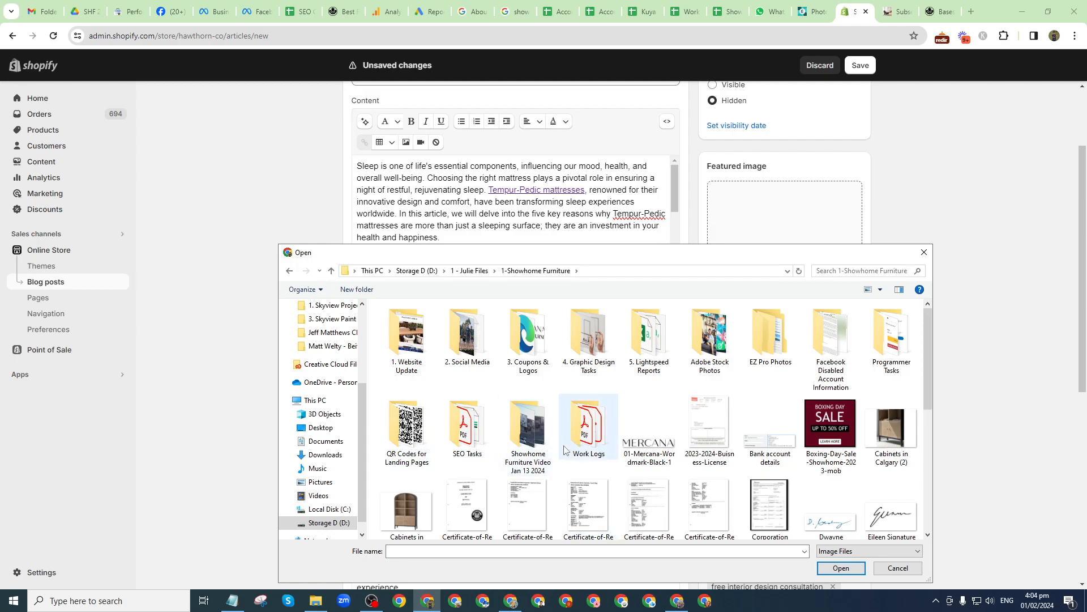
pyautogui.click(475, 343)
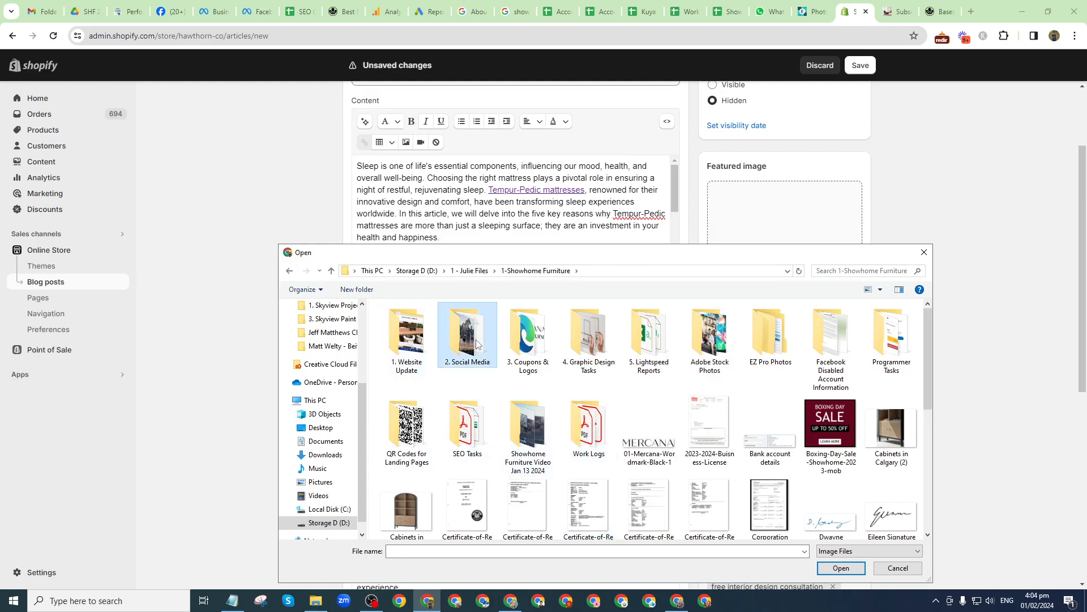
pyautogui.doubleClick(476, 343)
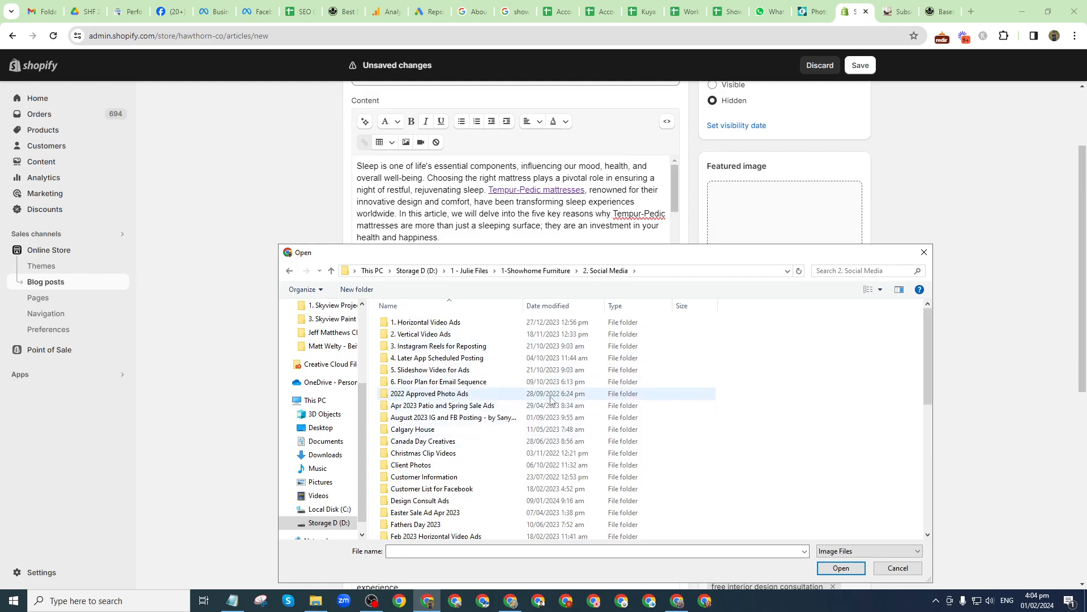
pyautogui.doubleClick(450, 501)
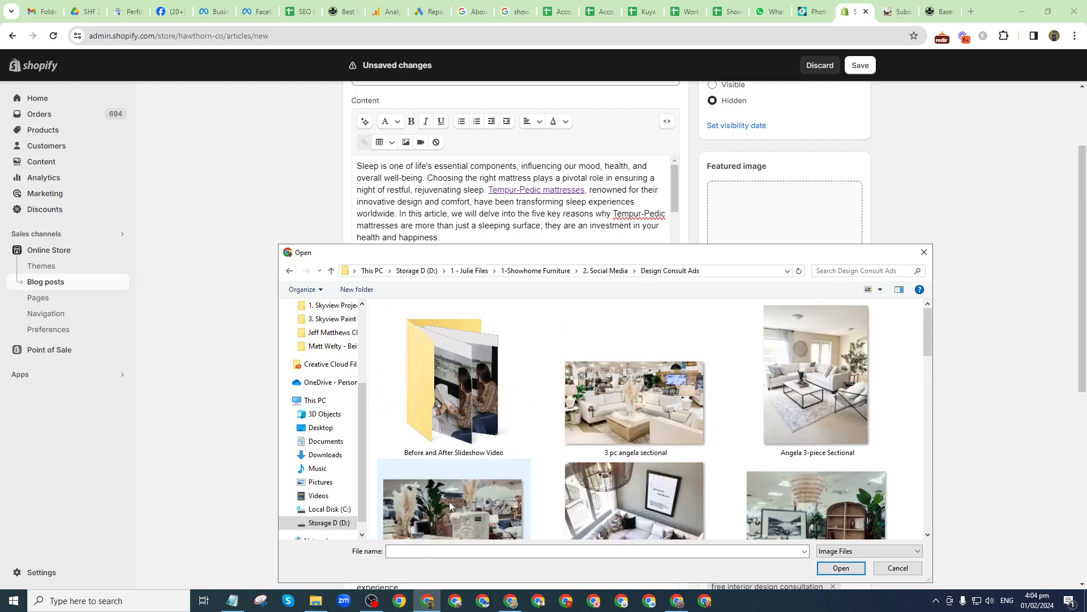
# - Set the Free Design Consult - Panama Bed picture from the Design Consult Ads folder as the featured image
pyautogui.scroll(-4, 498, 442)
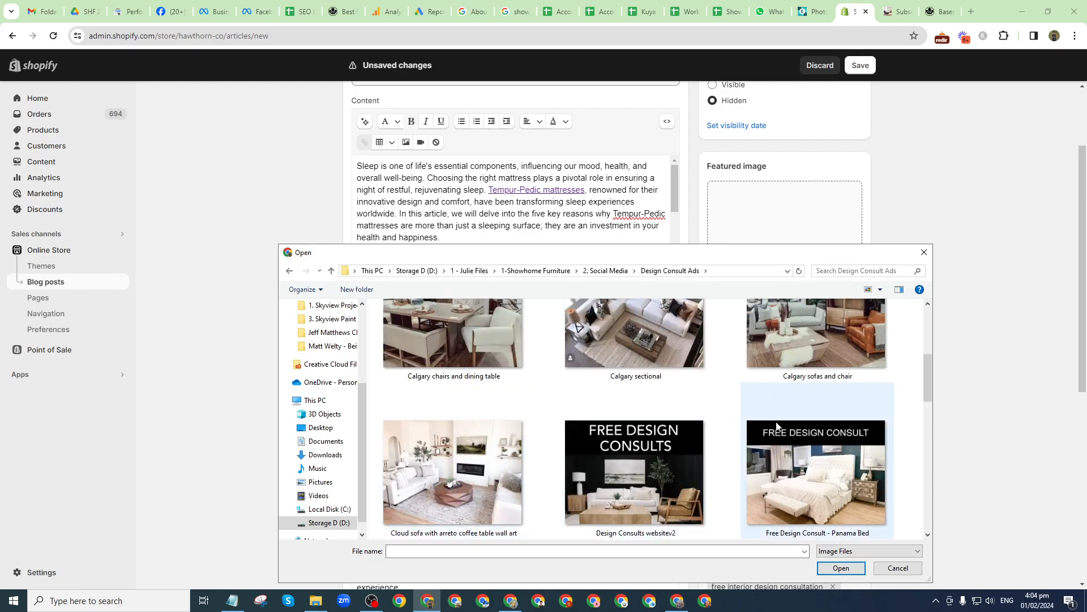
pyautogui.scroll(-1, 686, 376)
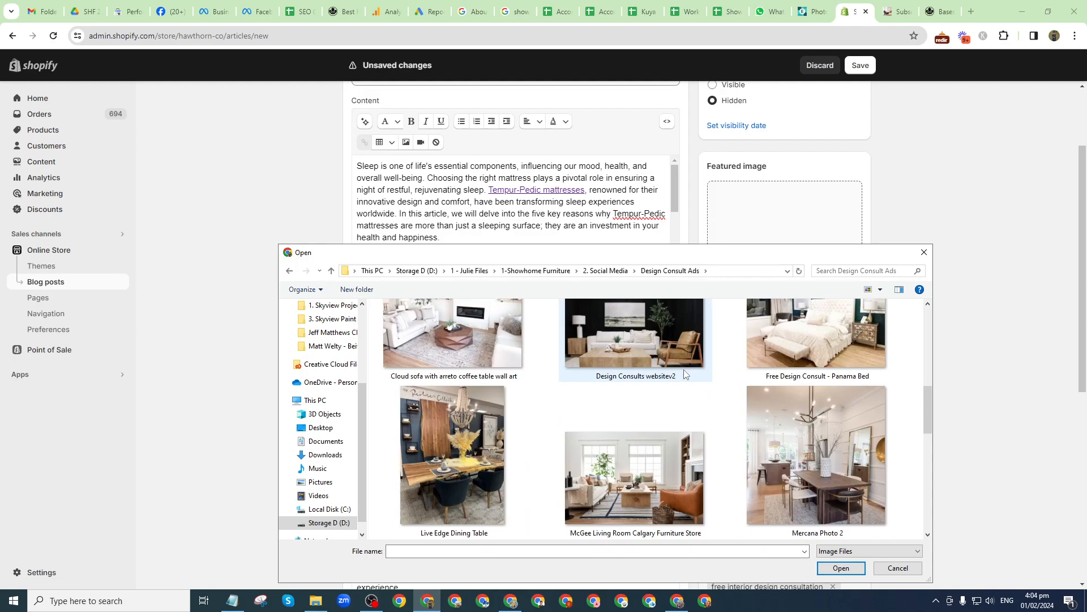
pyautogui.scroll(1, 782, 403)
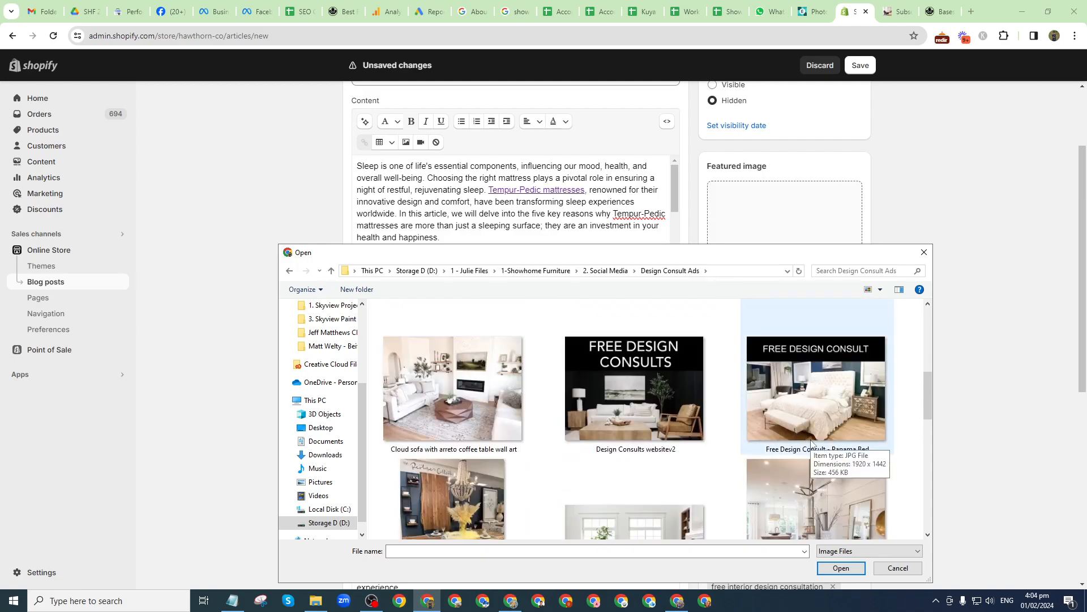
pyautogui.scroll(-5, 796, 435)
pyautogui.scroll(1, 820, 450)
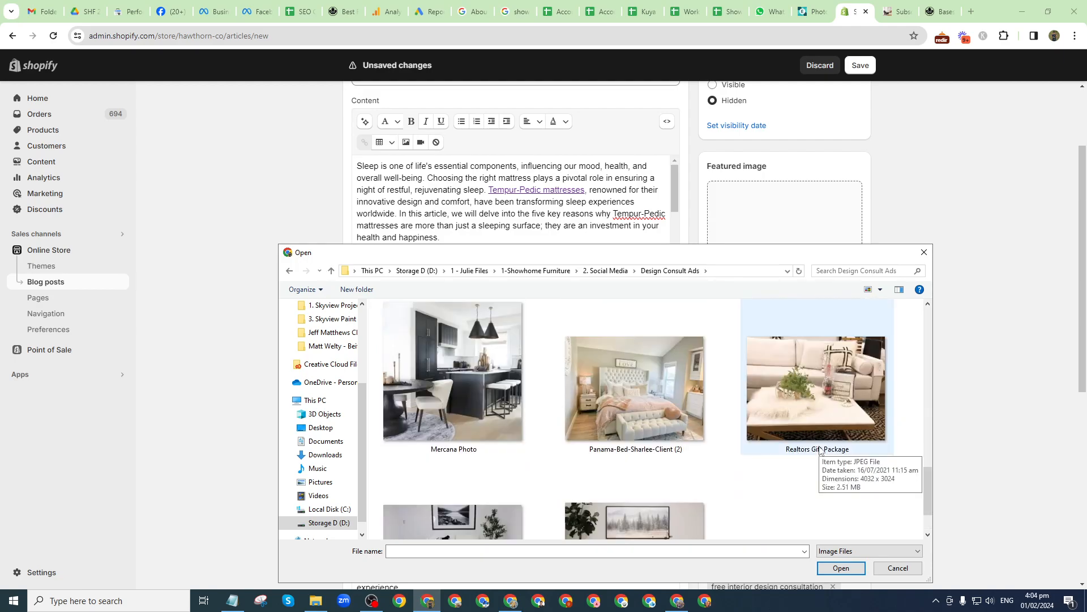
pyautogui.scroll(3, 820, 453)
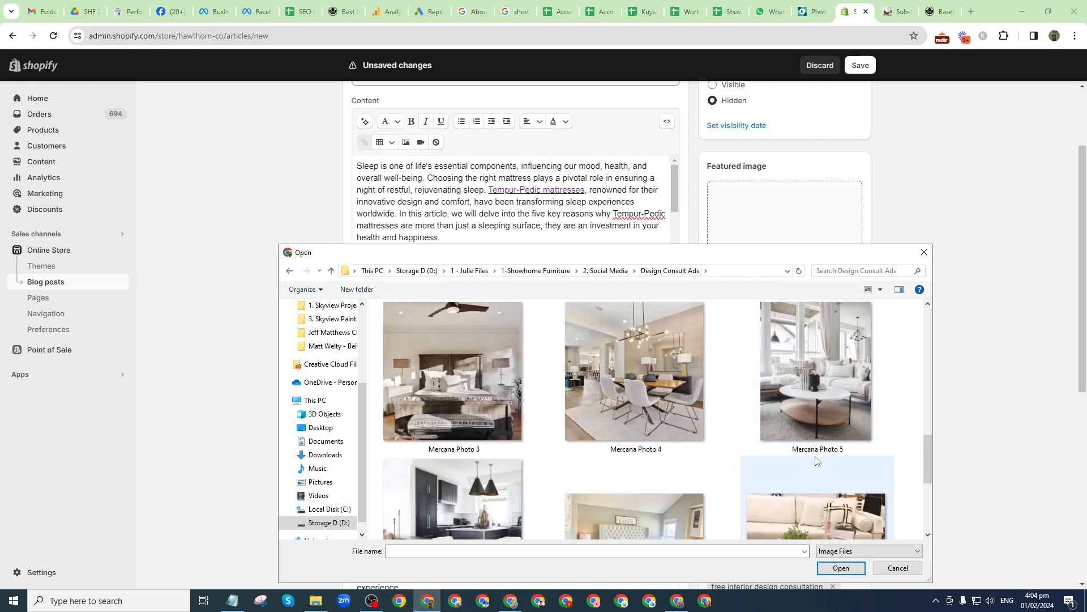
pyautogui.scroll(3, 821, 456)
pyautogui.scroll(-1, 828, 473)
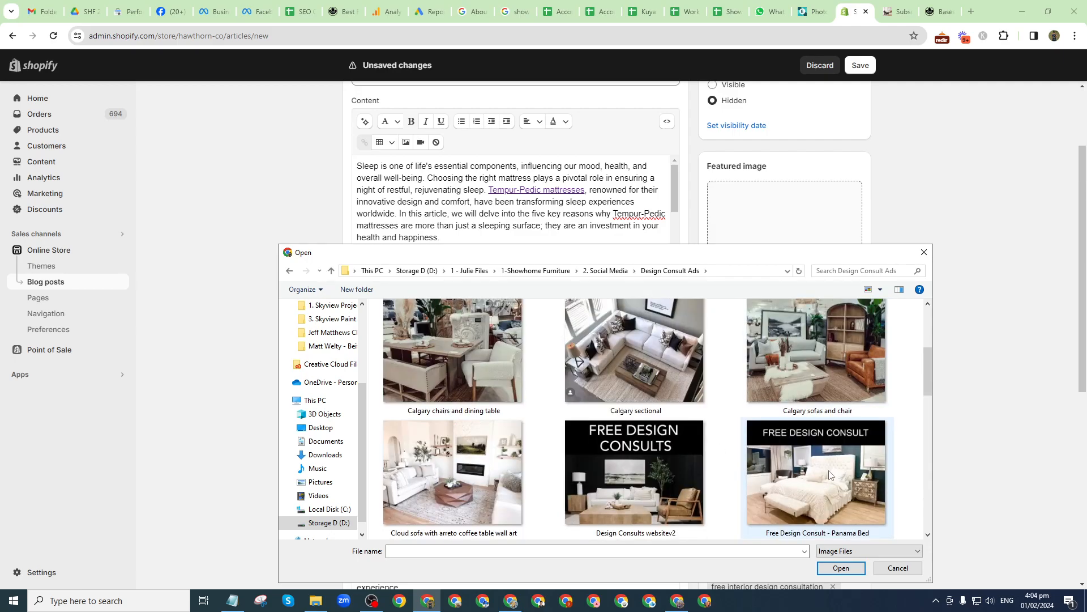
pyautogui.click(815, 473)
pyautogui.click(841, 567)
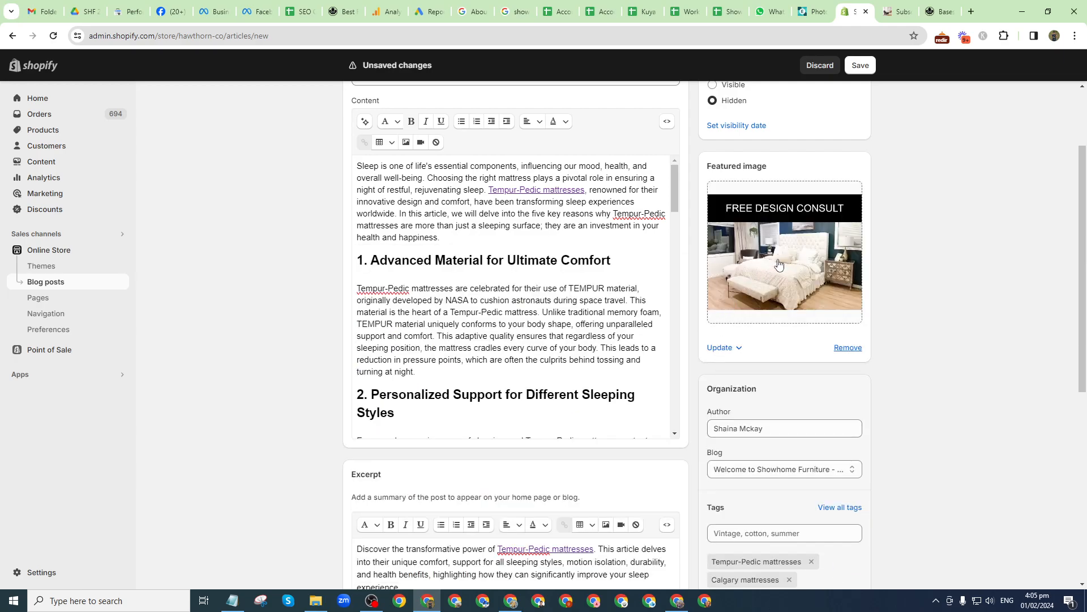
# - Give the featured image the alt text "Tempur-Pedic Mattresses in Calgary with Panama bed", reusing the keyword from the post title, and save it
pyautogui.scroll(1, 776, 323)
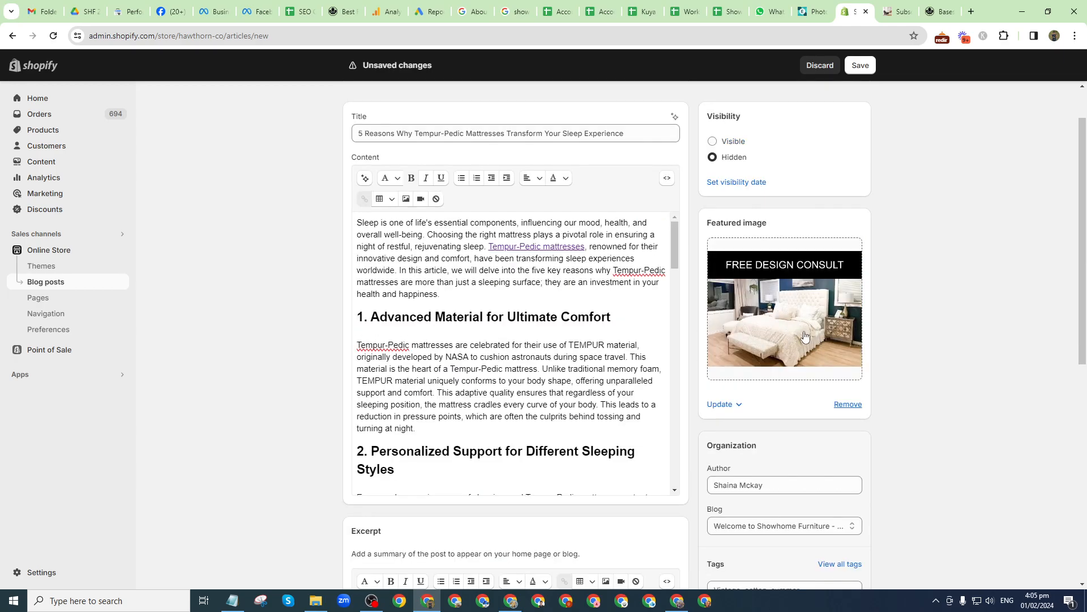
pyautogui.moveTo(416, 135); pyautogui.dragTo(505, 135)
pyautogui.hotkey('ctrl', 'c')
pyautogui.click(763, 339)
pyautogui.hotkey('ctrl', 'v')
pyautogui.write('in Calgary')
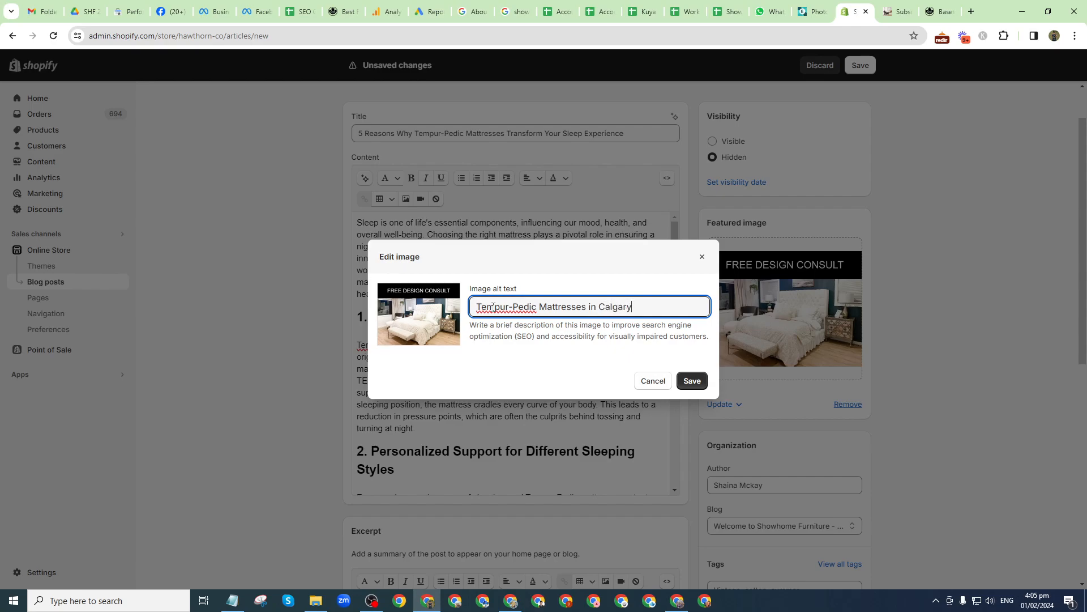
pyautogui.write(' with Panama bed')
pyautogui.click(693, 381)
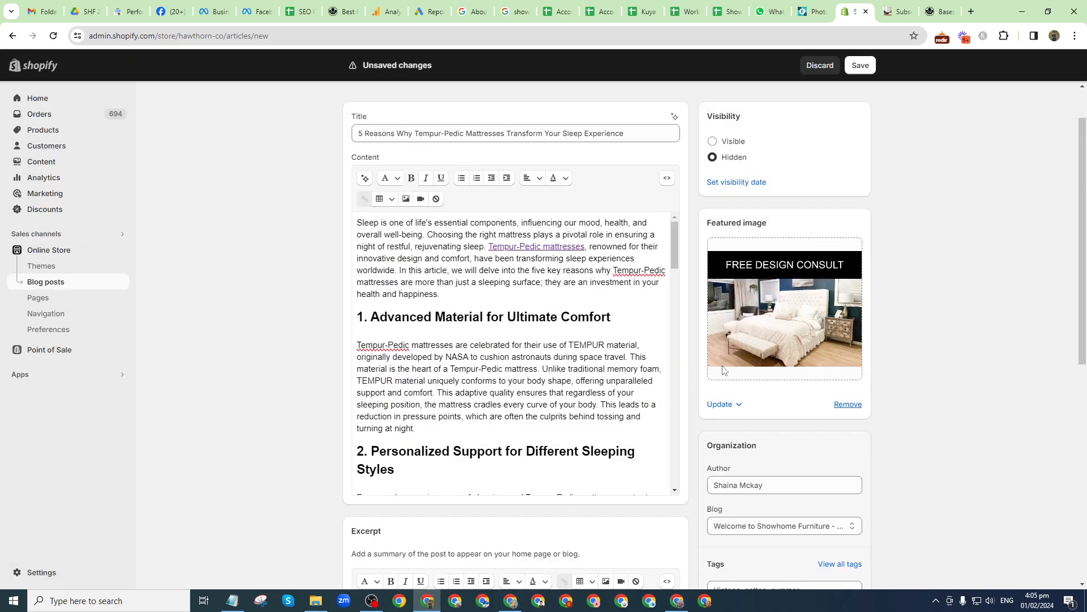
# - Add an empty paragraph after the introduction, above the heading "1. Advanced Material for Ultimate Comfort"
pyautogui.click(501, 298)
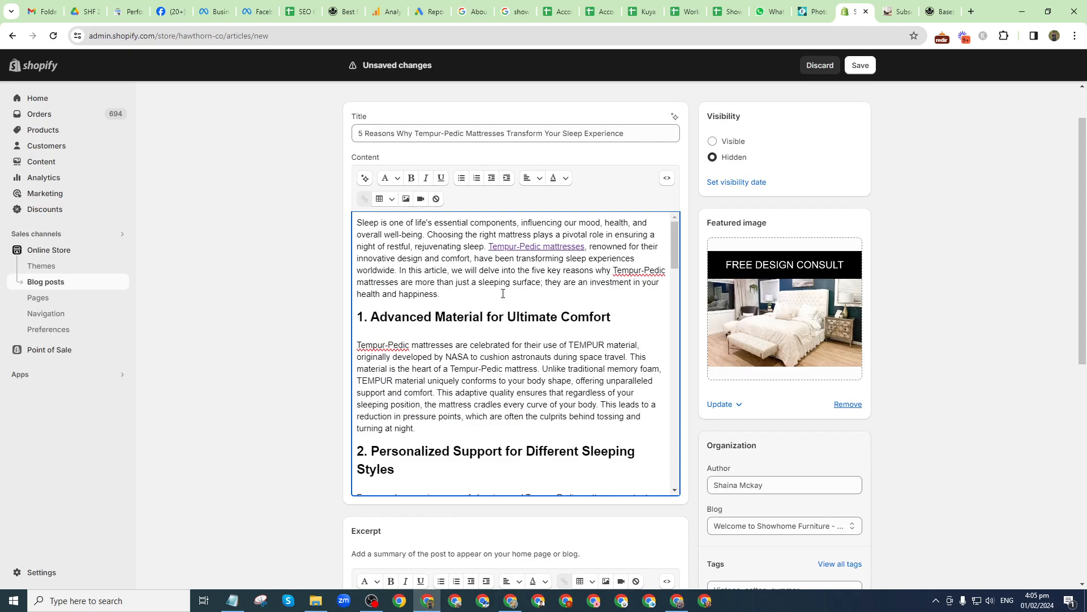
pyautogui.press('Return')
pyautogui.scroll(1, 471, 292)
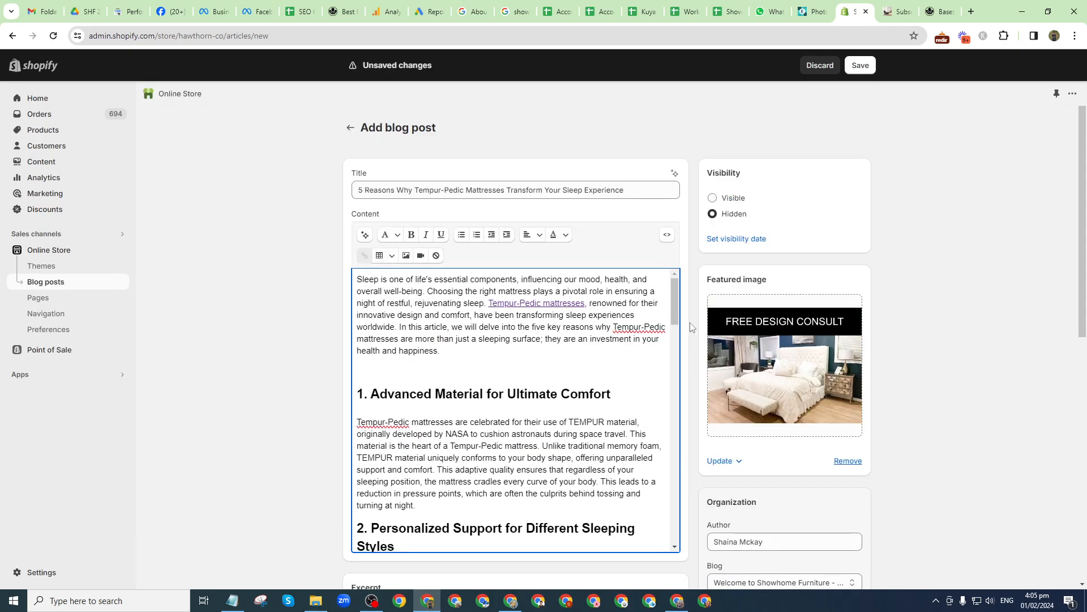
pyautogui.scroll(-2, 697, 331)
pyautogui.moveTo(675, 190); pyautogui.dragTo(674, 329)
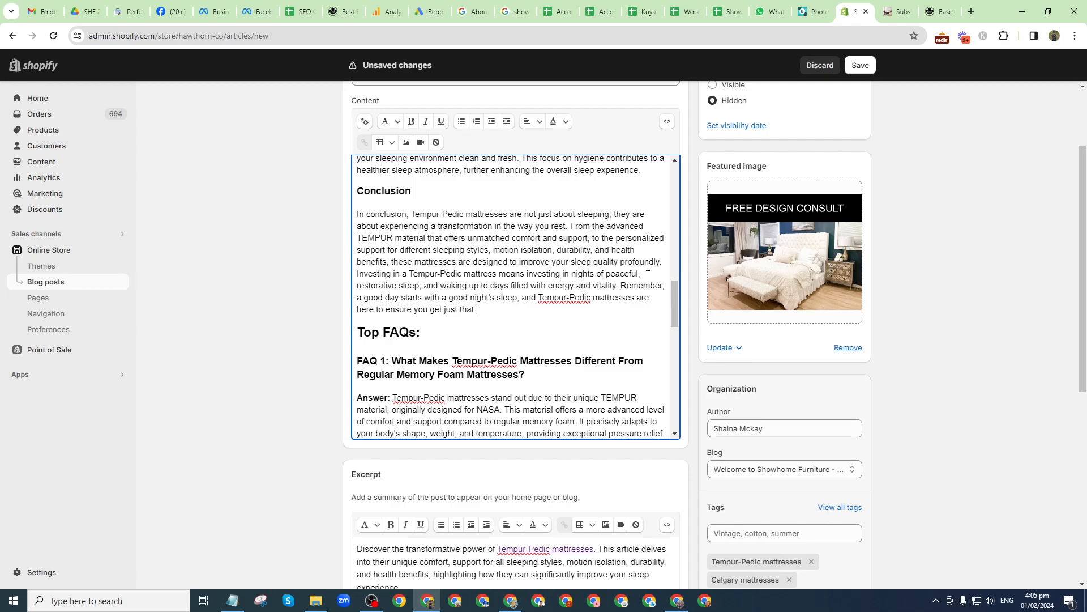
pyautogui.moveTo(673, 292); pyautogui.dragTo(674, 173)
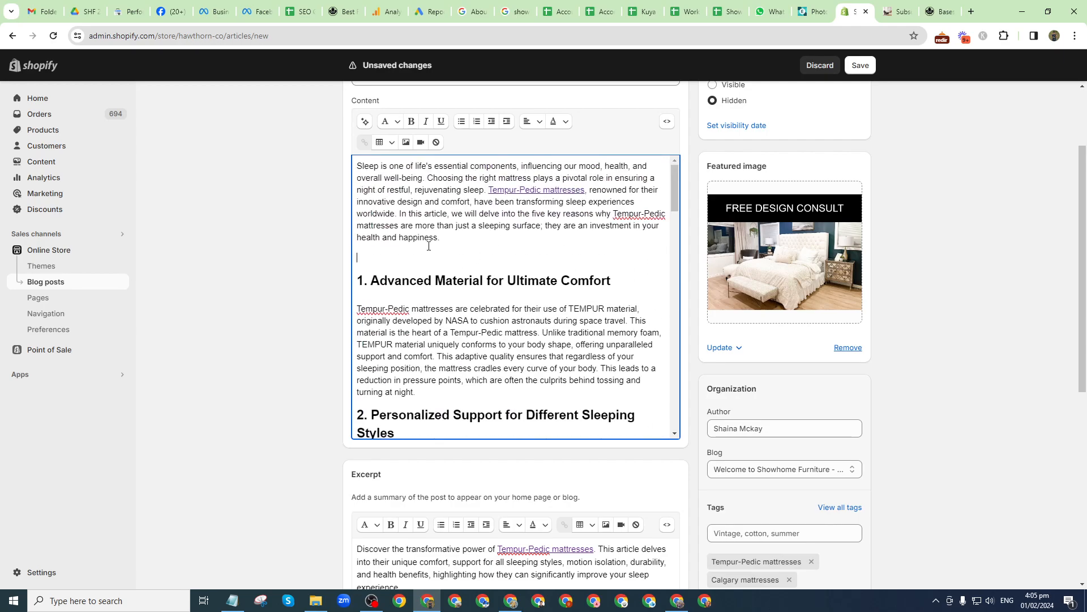
# - Start inserting an image below the introduction and choose the uploaded white bedroom photo with the green garland
pyautogui.click(401, 147)
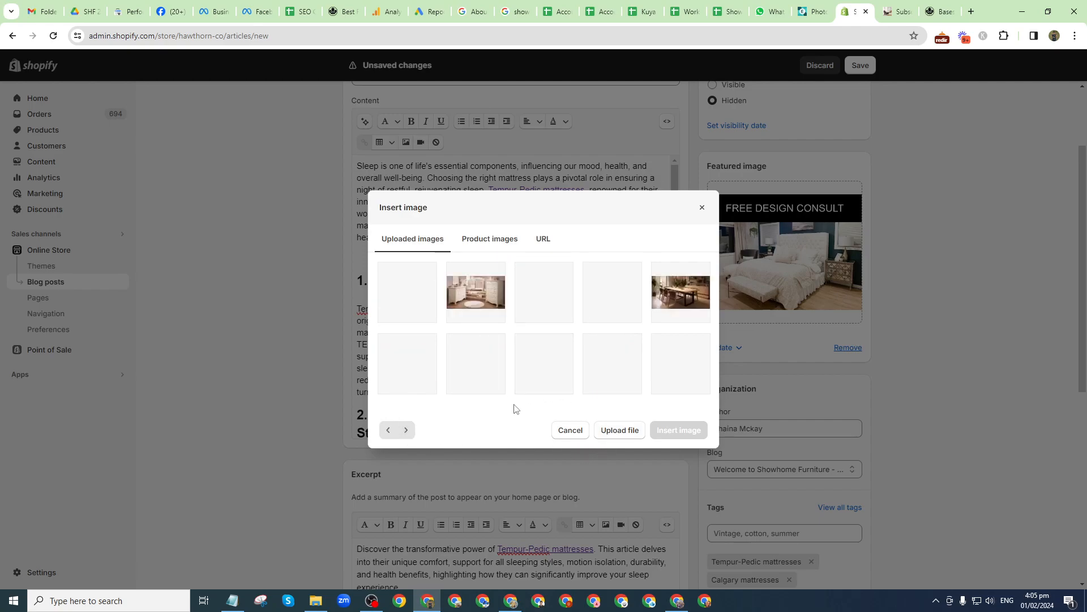
pyautogui.click(406, 431)
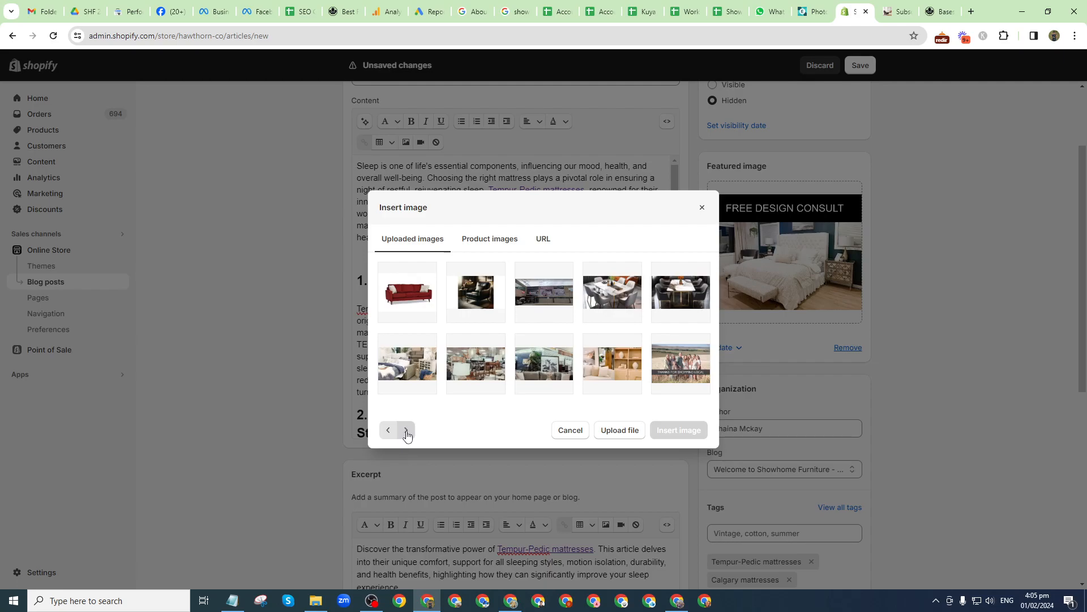
pyautogui.click(406, 432)
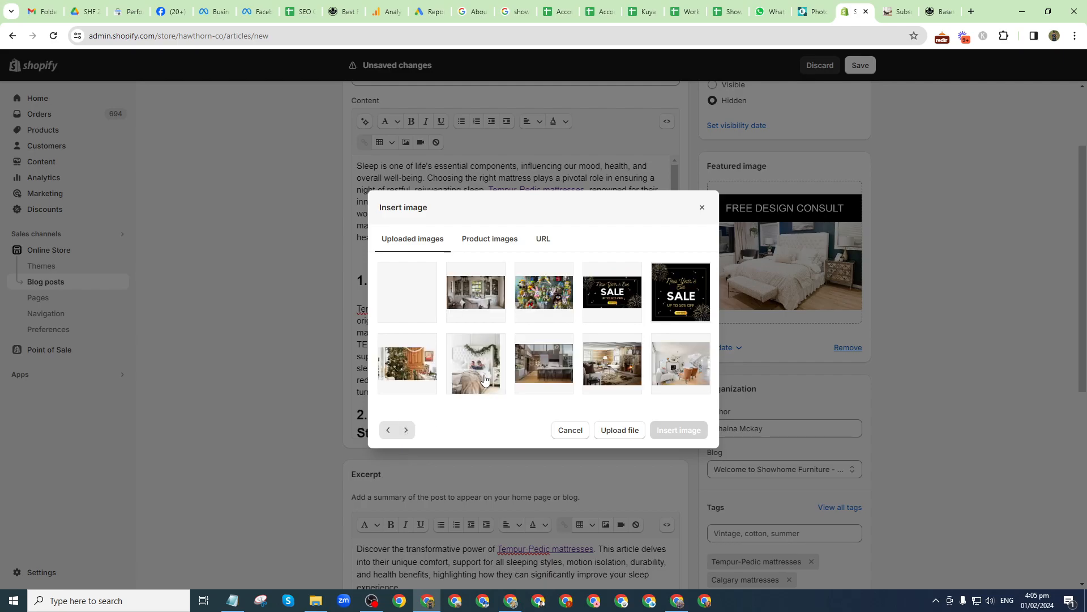
pyautogui.click(483, 376)
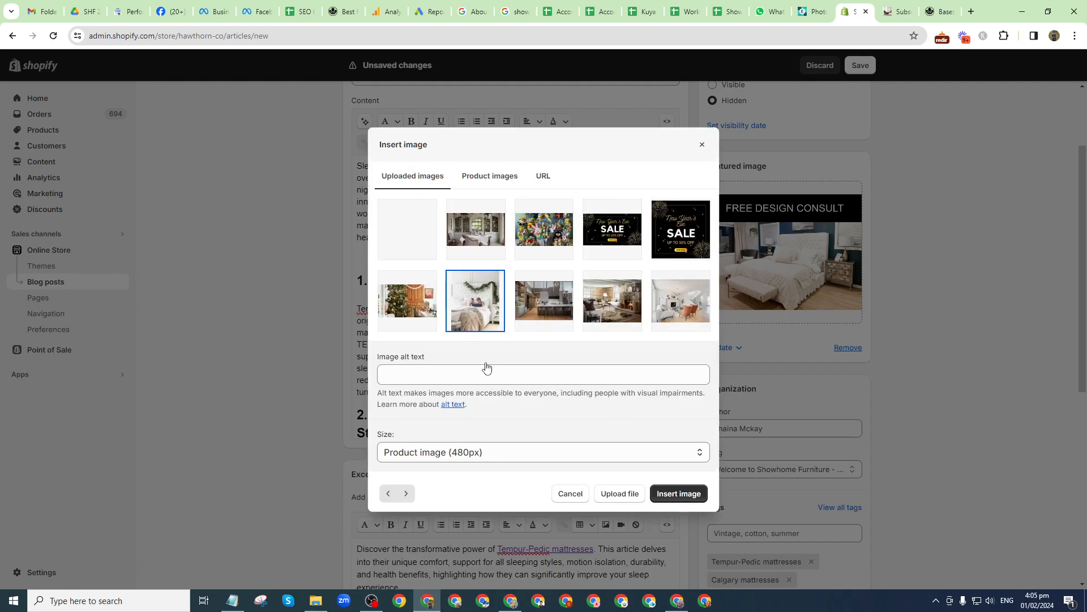
# - Insert the garland bedroom photo at Wallpaper (1024px) size with the alt text "Tempur-Pedic Mattresses with Panama bed"
pyautogui.click(425, 373)
pyautogui.click(459, 452)
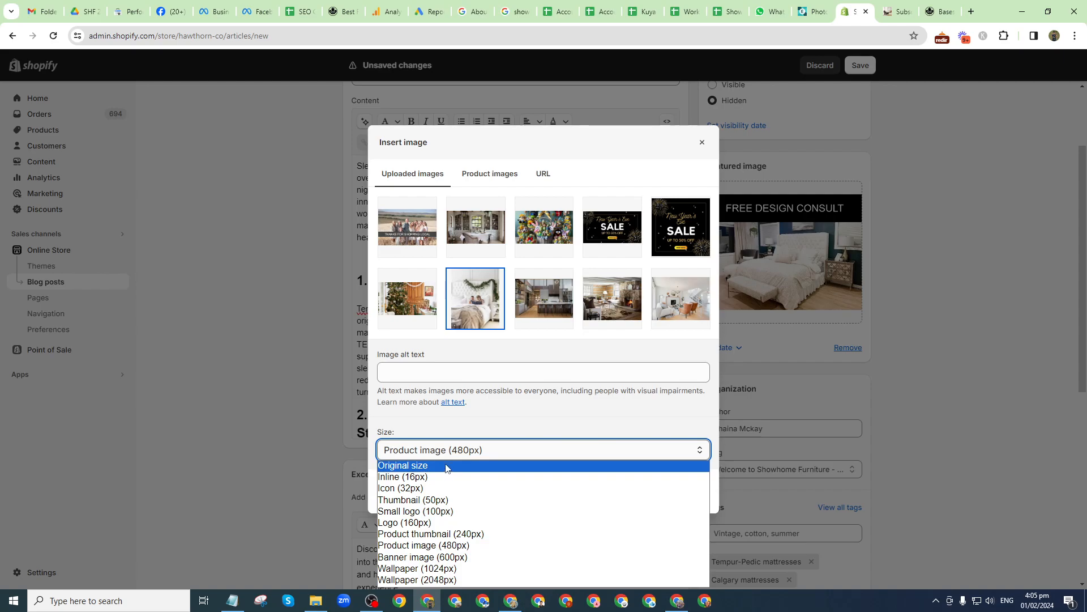
pyautogui.click(423, 569)
pyautogui.click(419, 368)
pyautogui.hotkey('ctrl', 'v')
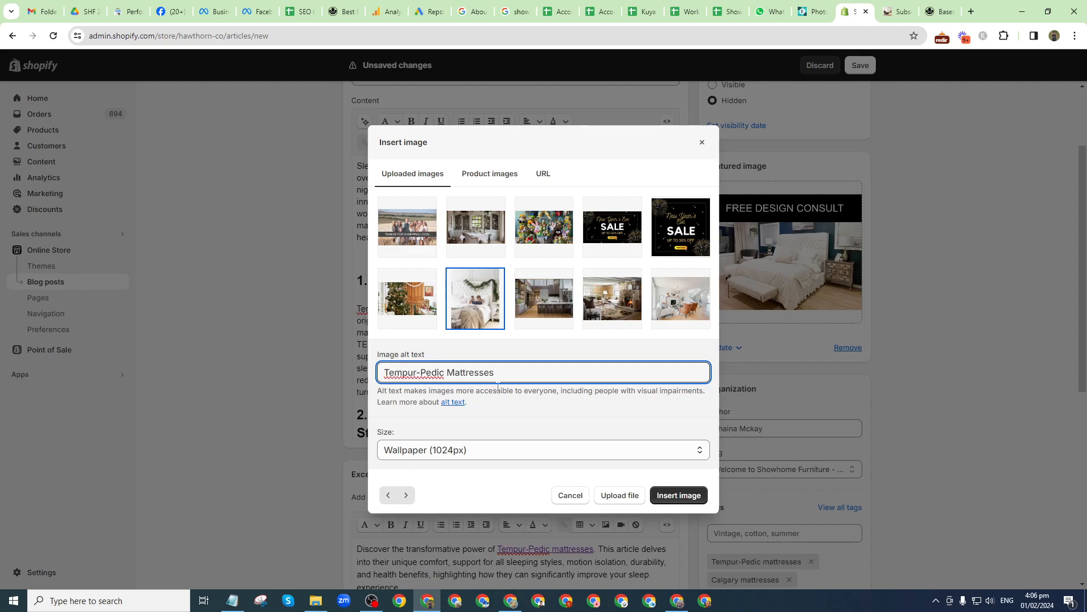
pyautogui.write('with Panama bed')
pyautogui.click(668, 496)
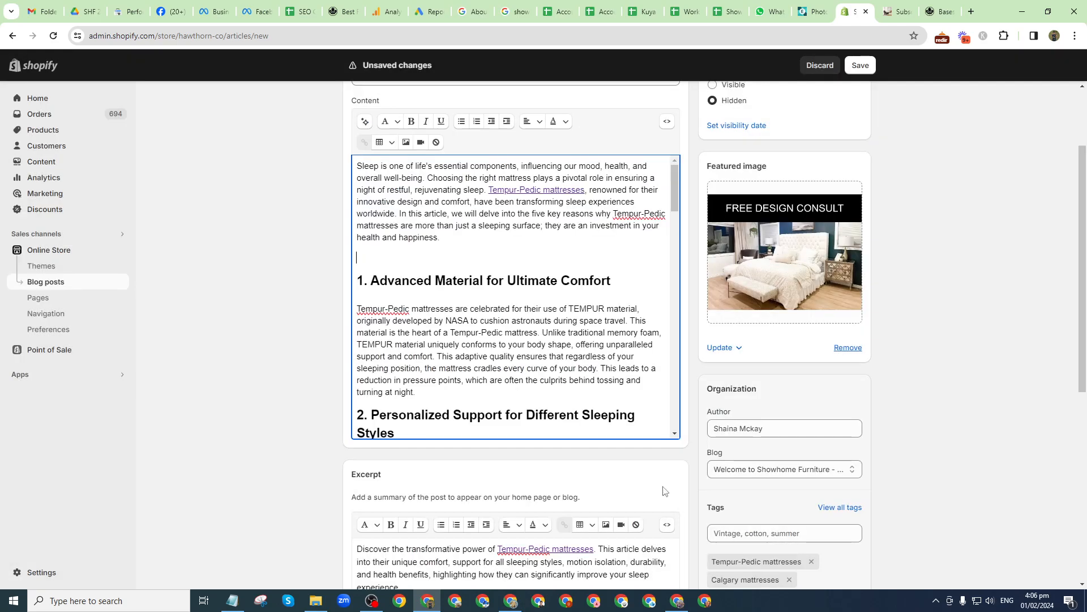
# - Add an empty paragraph at the end of section 2, above the heading "3. Motion Isolation for Undisturbed Sleep"
pyautogui.scroll(-10, 513, 348)
pyautogui.scroll(-5, 503, 347)
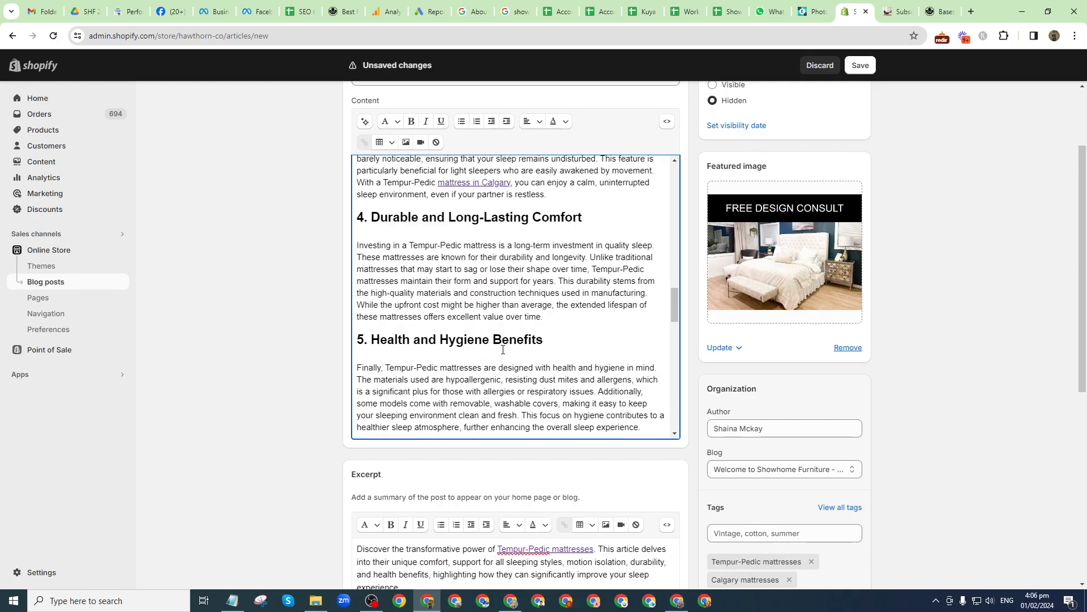
pyautogui.scroll(7, 424, 260)
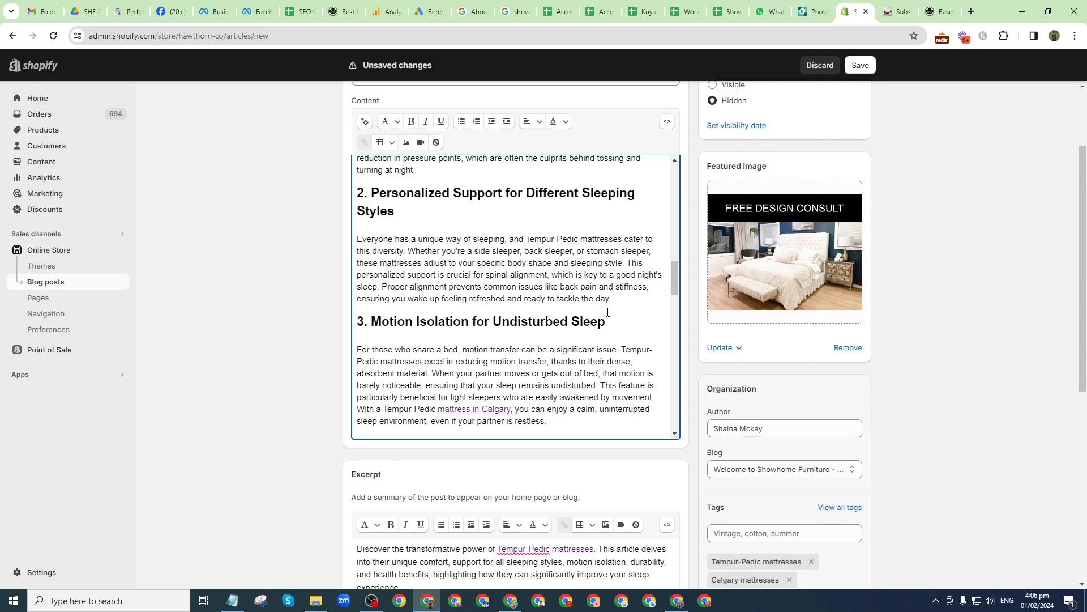
pyautogui.press('Return')
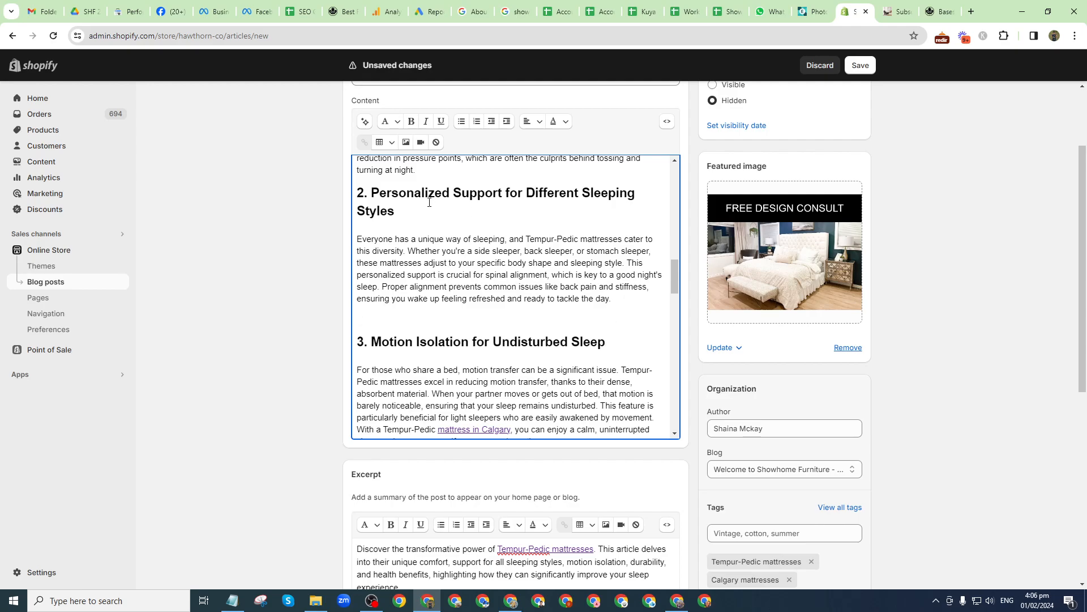
# - Start inserting an image above section 3 and choose the uploaded beige bedroom photo with the ceiling light and wooden bed
pyautogui.click(405, 142)
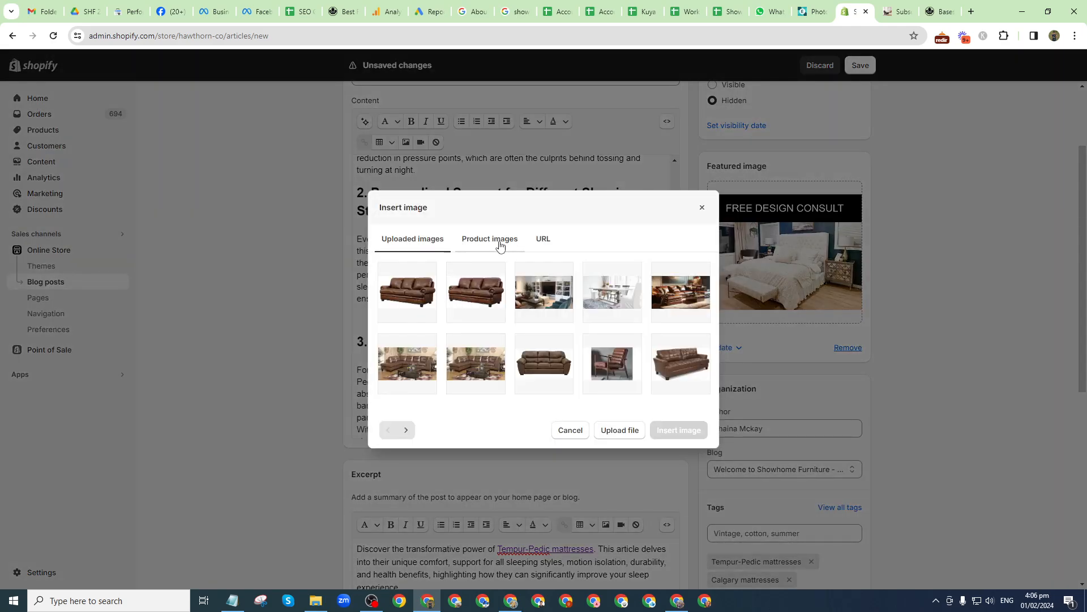
pyautogui.click(500, 245)
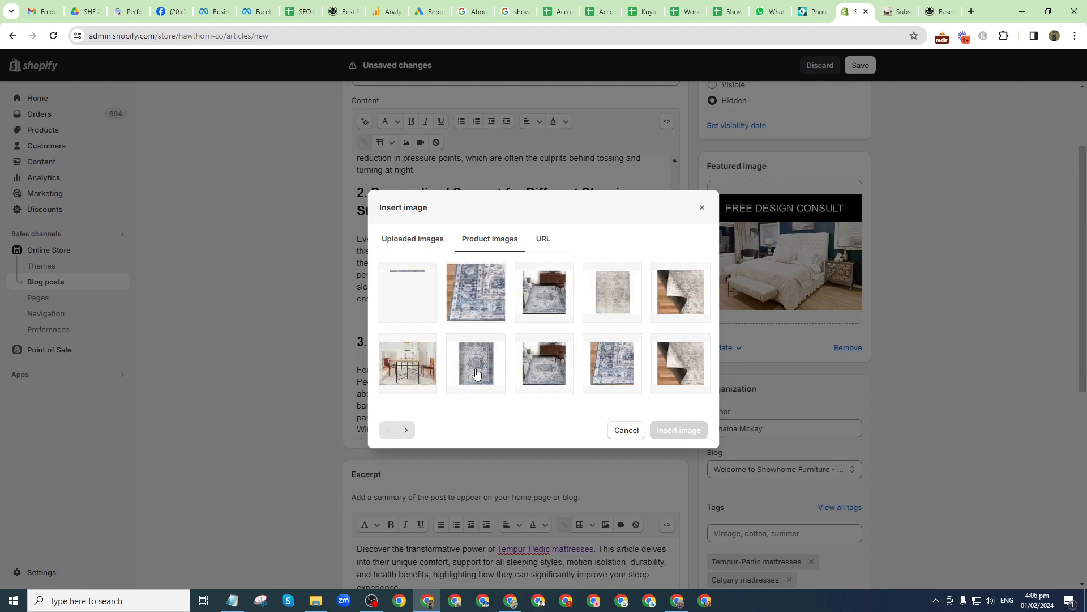
pyautogui.click(425, 245)
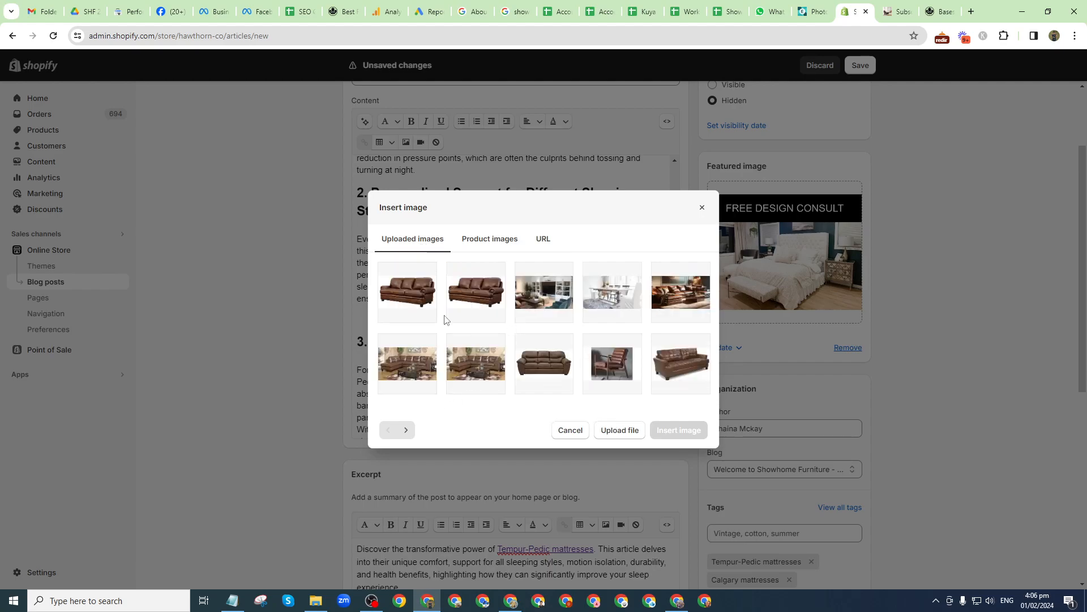
pyautogui.click(402, 436)
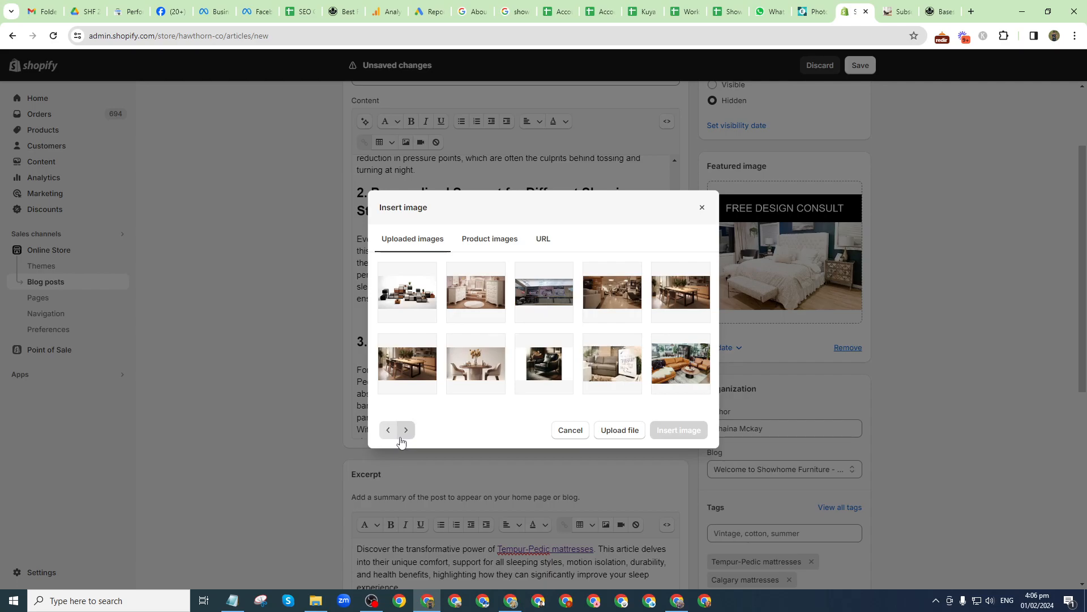
pyautogui.click(403, 435)
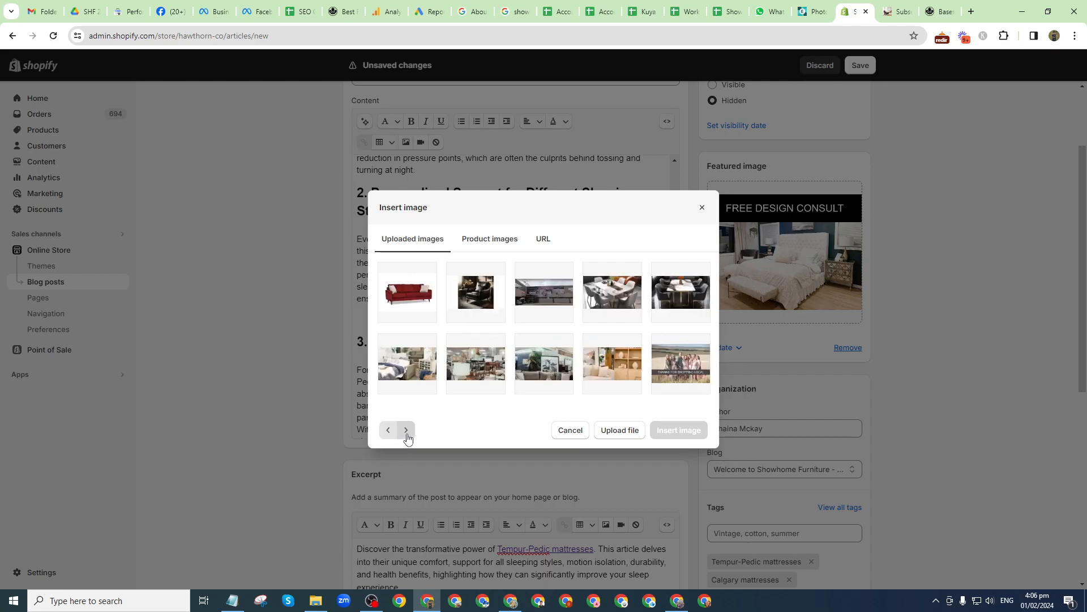
pyautogui.click(406, 435)
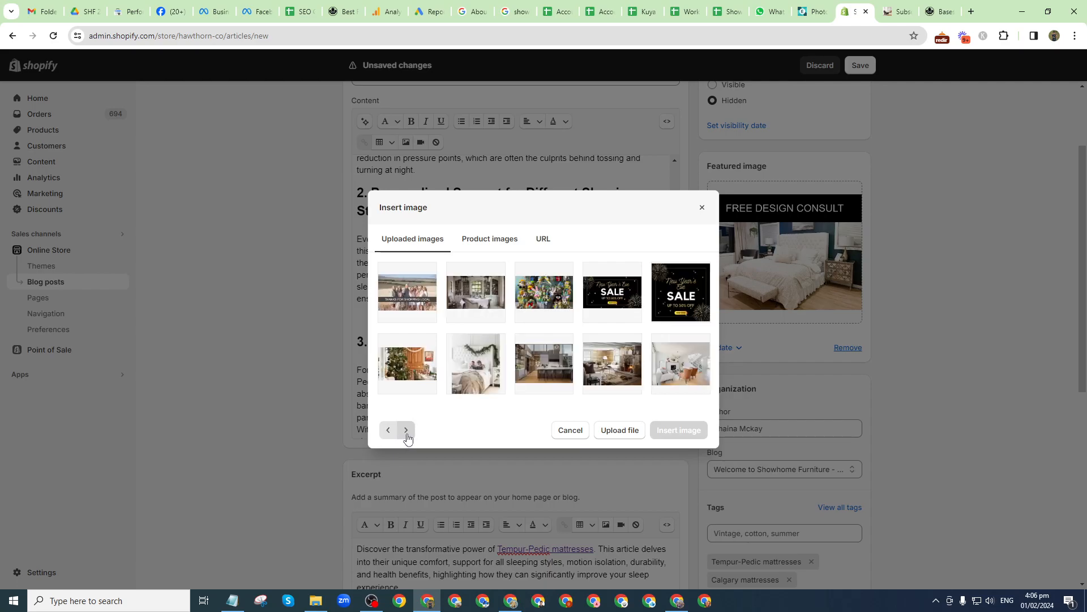
pyautogui.click(406, 434)
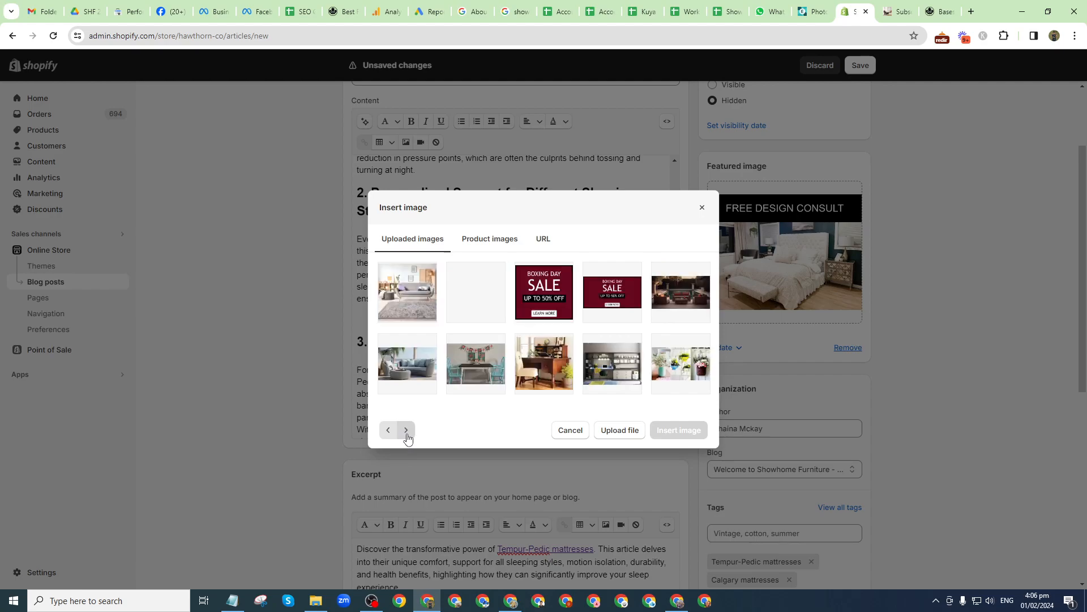
pyautogui.click(406, 434)
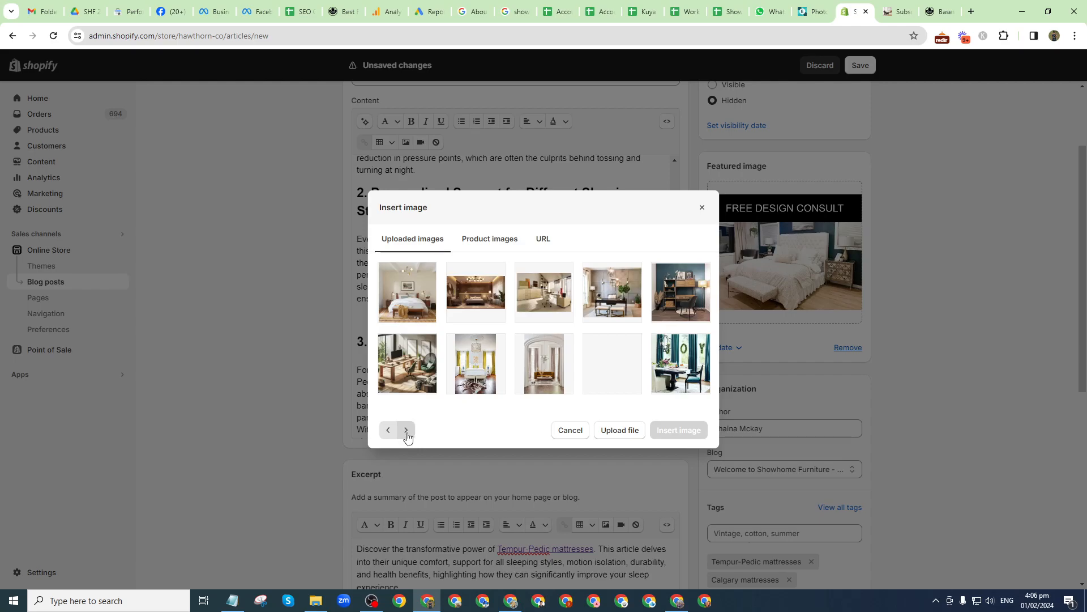
pyautogui.click(417, 278)
# - Insert the beige bedroom photo at Wallpaper (1024px) size with the alt text "Tempur-Pedic Mattresses in Calgary"
pyautogui.click(475, 374)
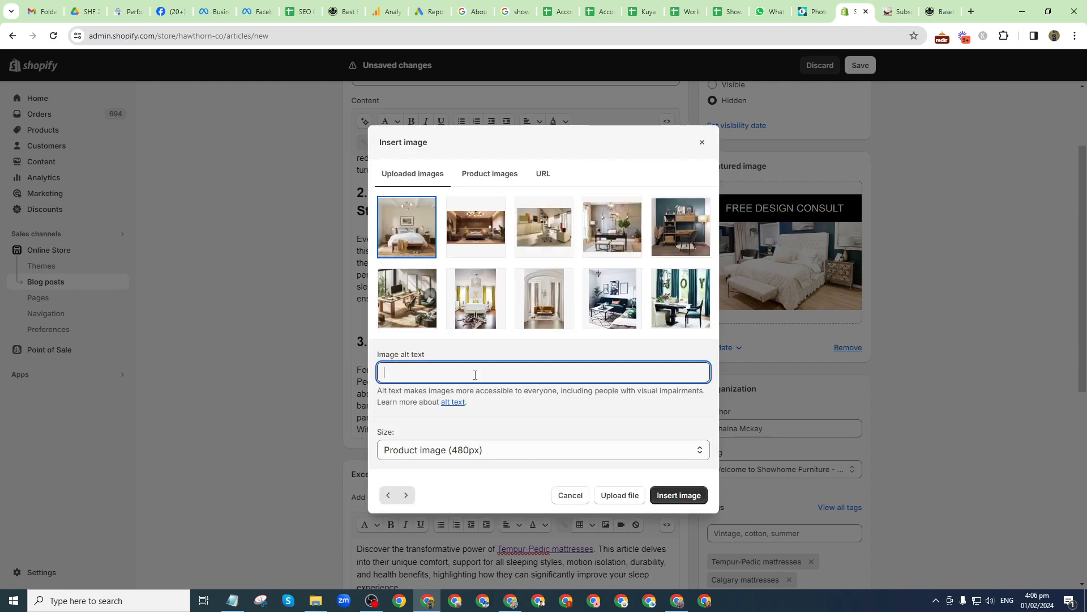
pyautogui.write('Tempur-Pedic Mattresses')
pyautogui.click(579, 451)
pyautogui.click(456, 568)
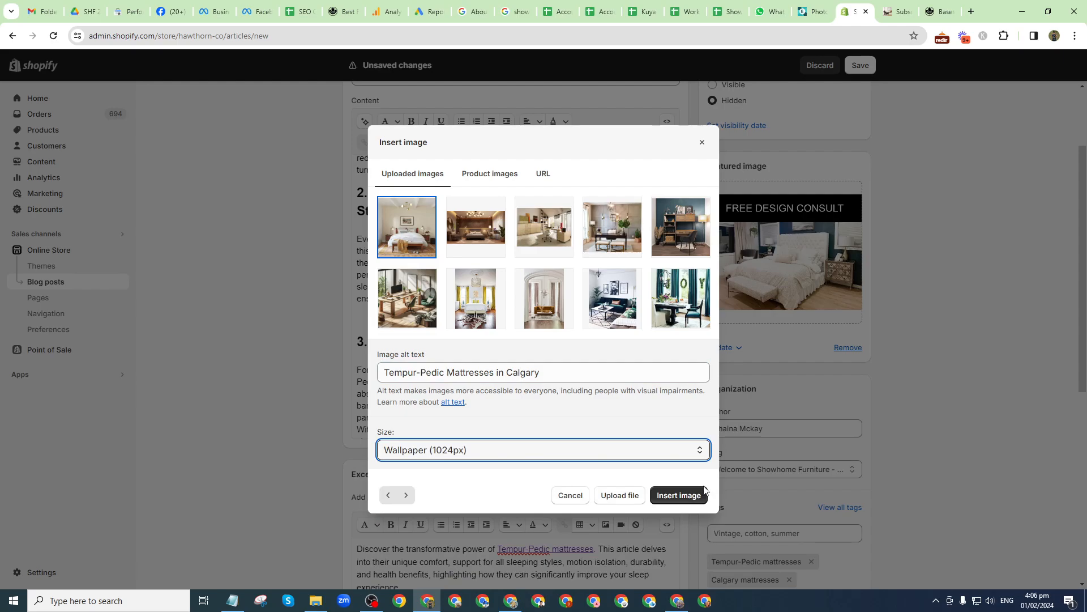
pyautogui.click(679, 498)
pyautogui.scroll(-10, 510, 357)
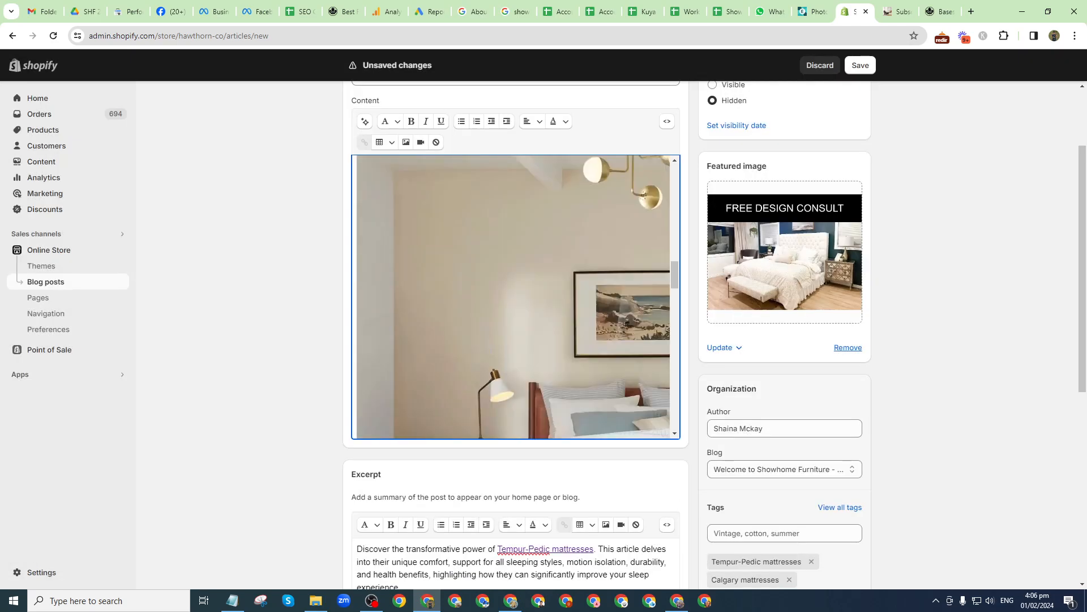
# - Add an empty paragraph at the end of the Conclusion, above the heading "Top FAQs:"
pyautogui.scroll(-6, 491, 349)
pyautogui.scroll(3, 487, 309)
pyautogui.click(488, 309)
pyautogui.press('Return')
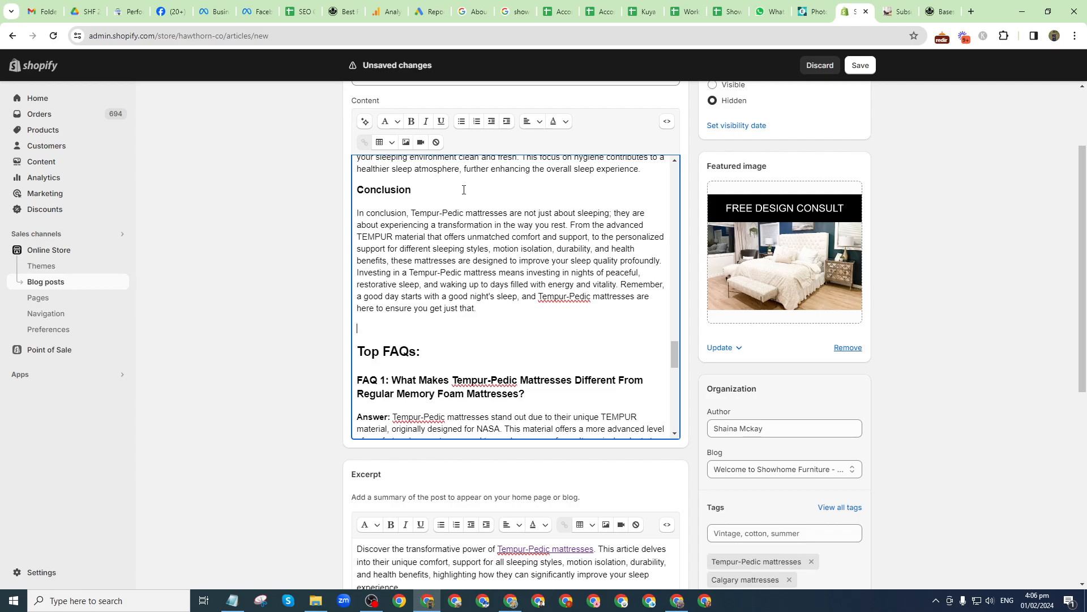
# - Start inserting an image below the Conclusion and choose the uploaded bedroom photo with the beige upholstered bed and dark pillows
pyautogui.click(406, 142)
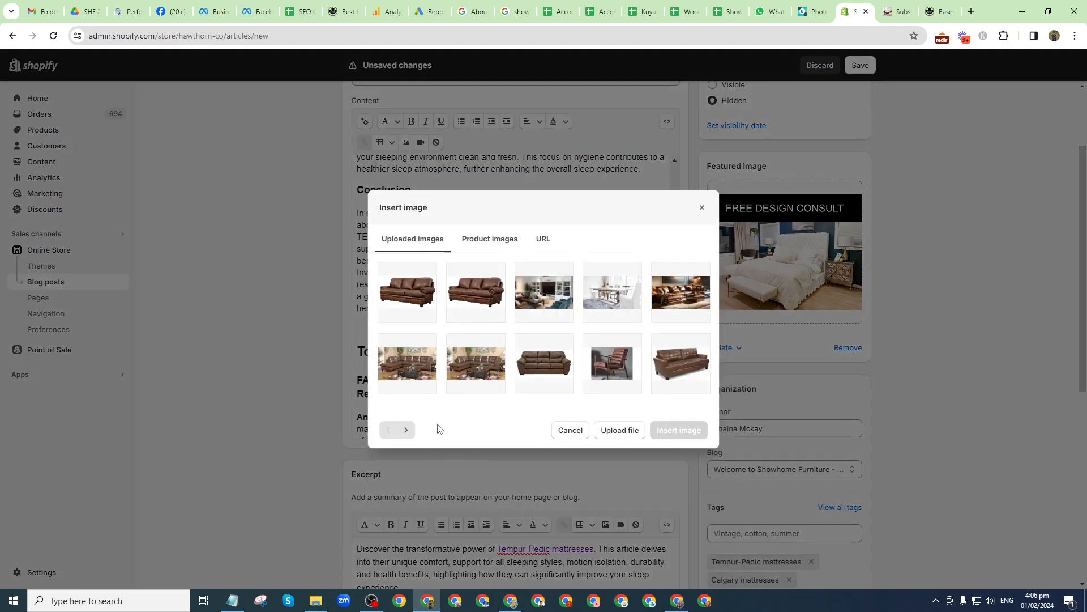
pyautogui.click(407, 431)
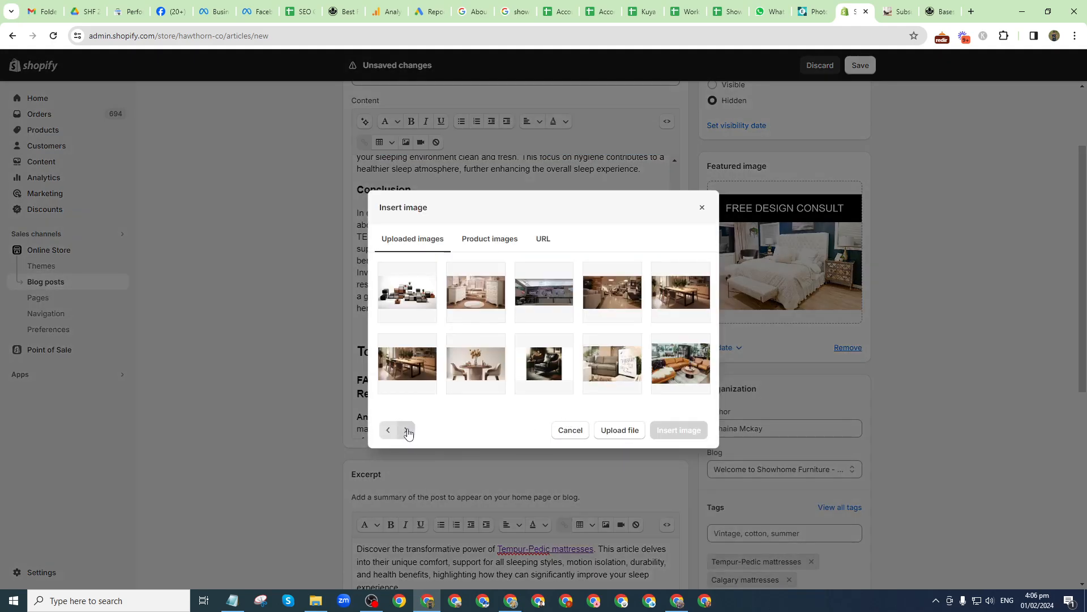
pyautogui.click(406, 431)
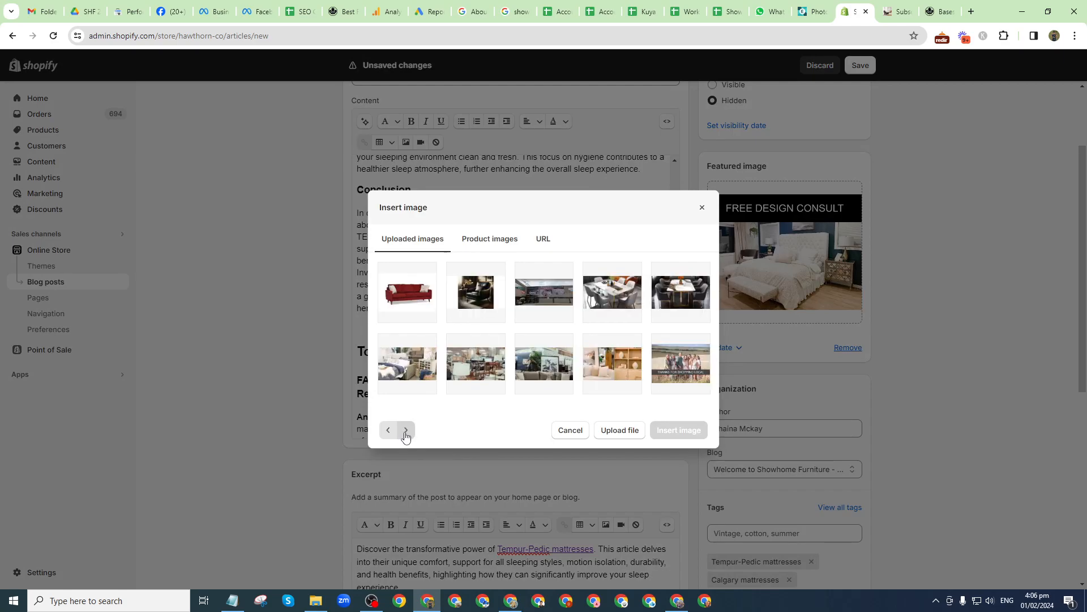
pyautogui.click(406, 431)
pyautogui.click(406, 431)
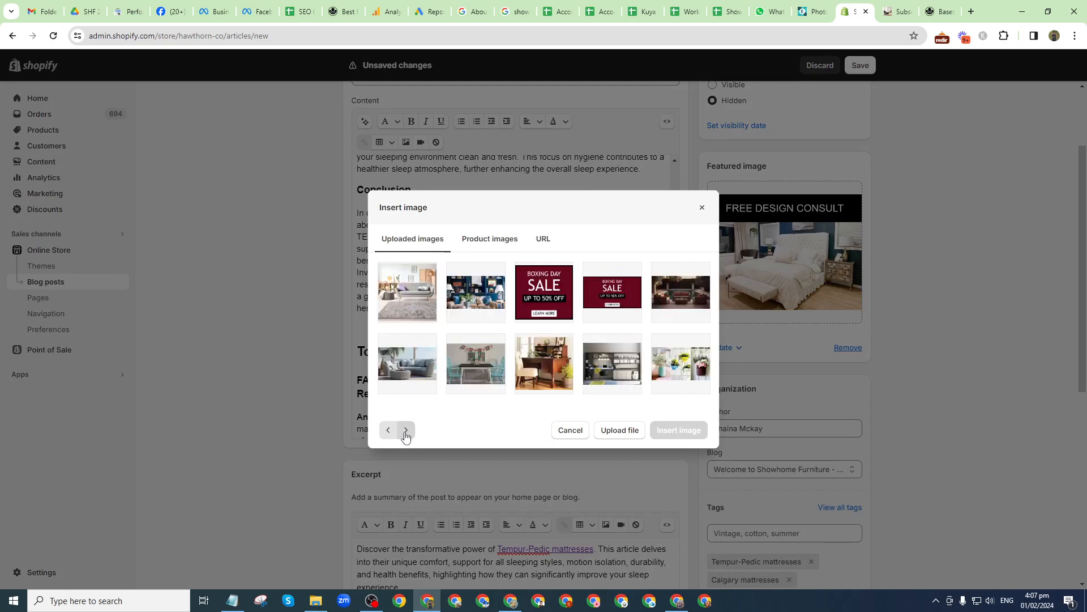
pyautogui.click(406, 431)
pyautogui.click(405, 431)
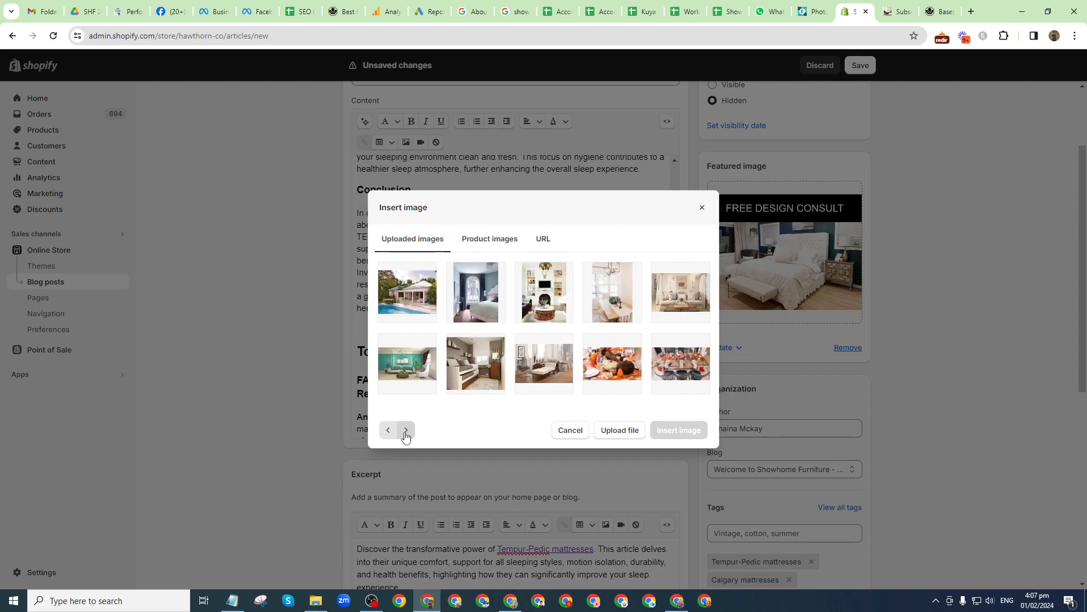
pyautogui.click(405, 432)
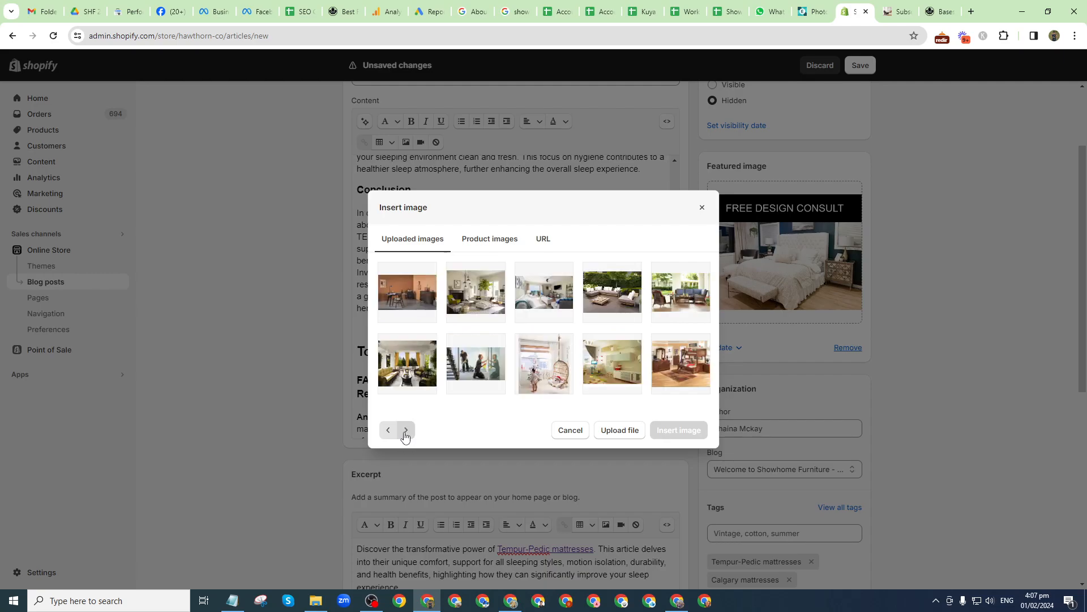
pyautogui.click(406, 431)
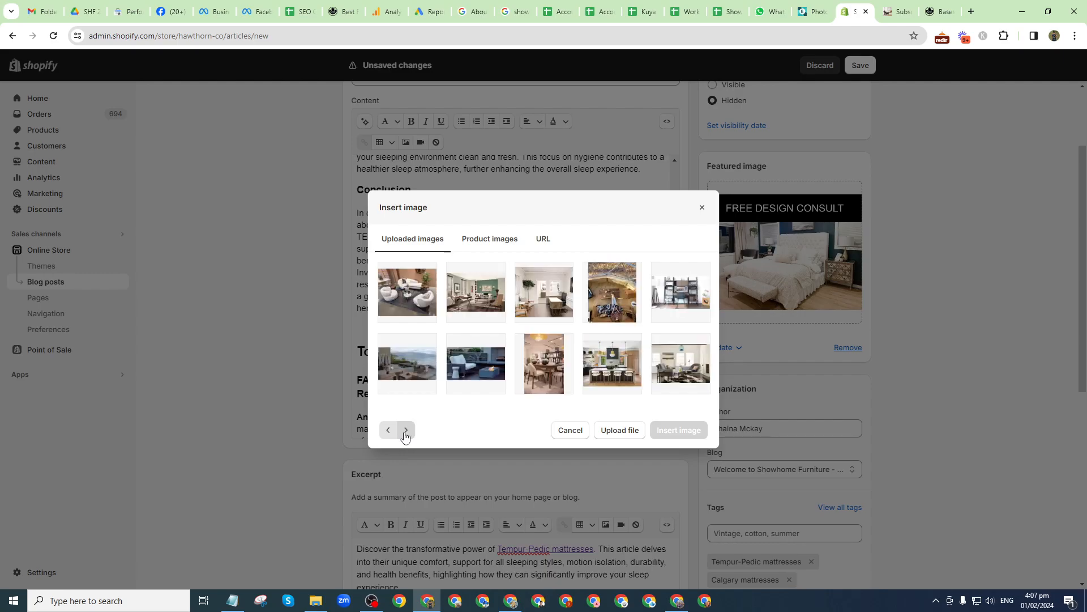
pyautogui.click(405, 431)
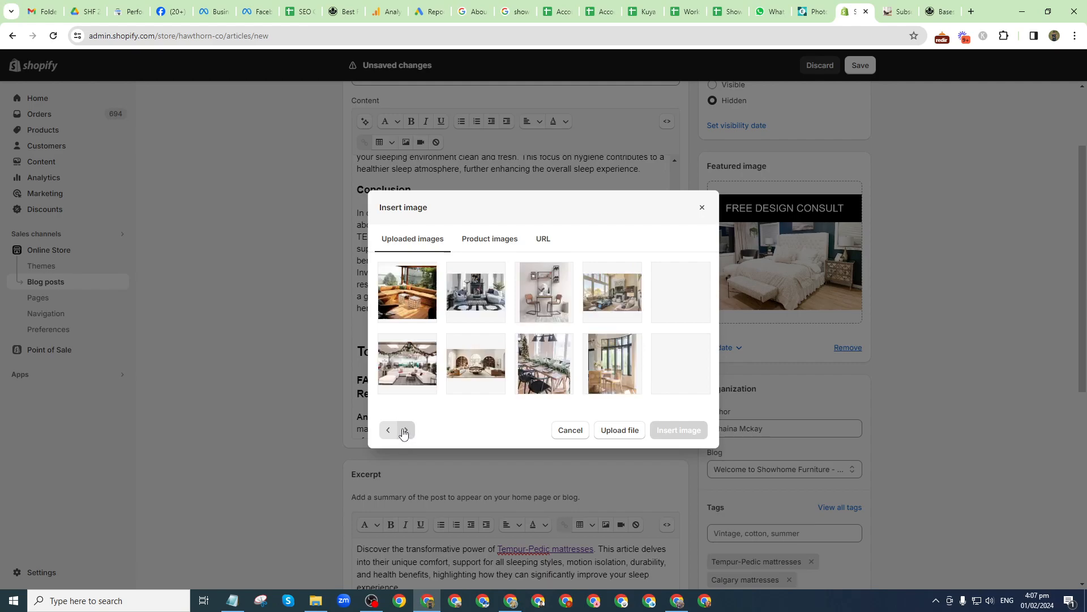
pyautogui.click(403, 431)
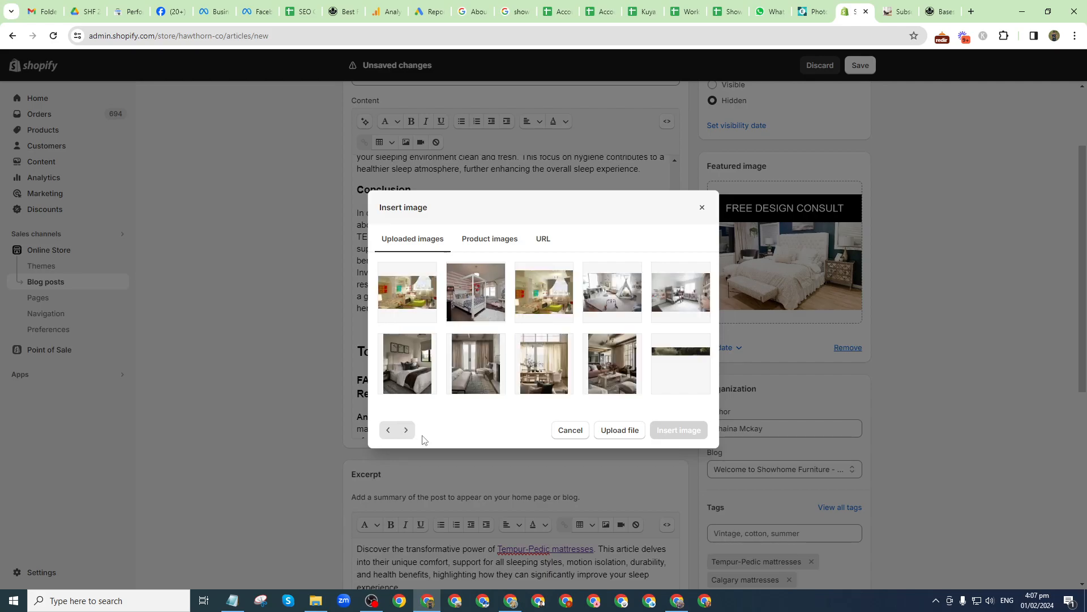
pyautogui.click(407, 389)
# - Insert the upholstered bed photo at Wallpaper (1024px) size with the alt text "Tempur-Pedic Mattresses in Calgary"
pyautogui.click(438, 371)
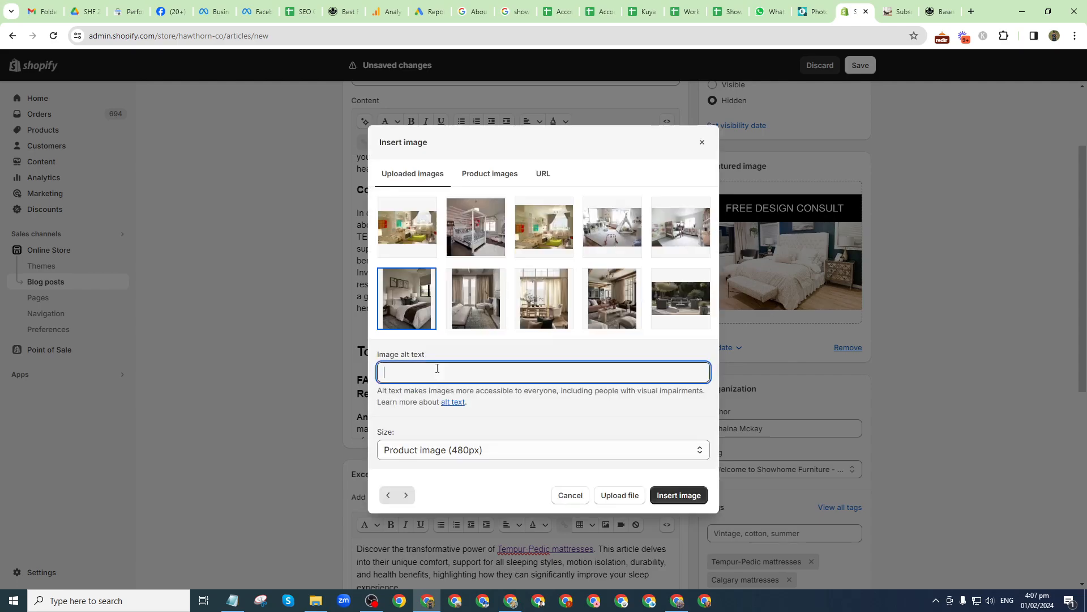
pyautogui.write('Tempur-Pedic Mattresses')
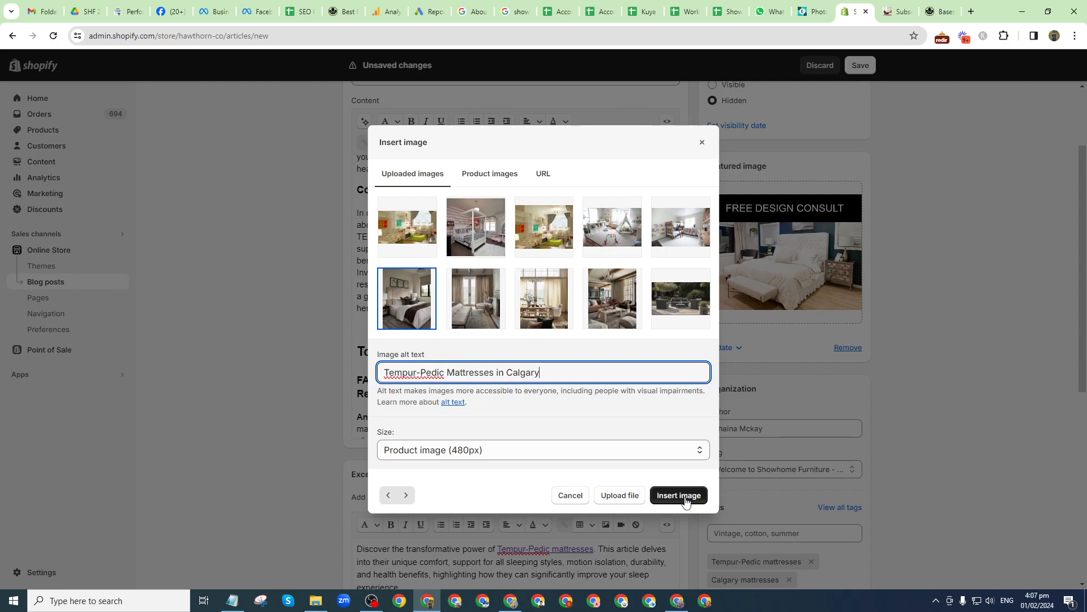
pyautogui.click(447, 450)
pyautogui.click(436, 568)
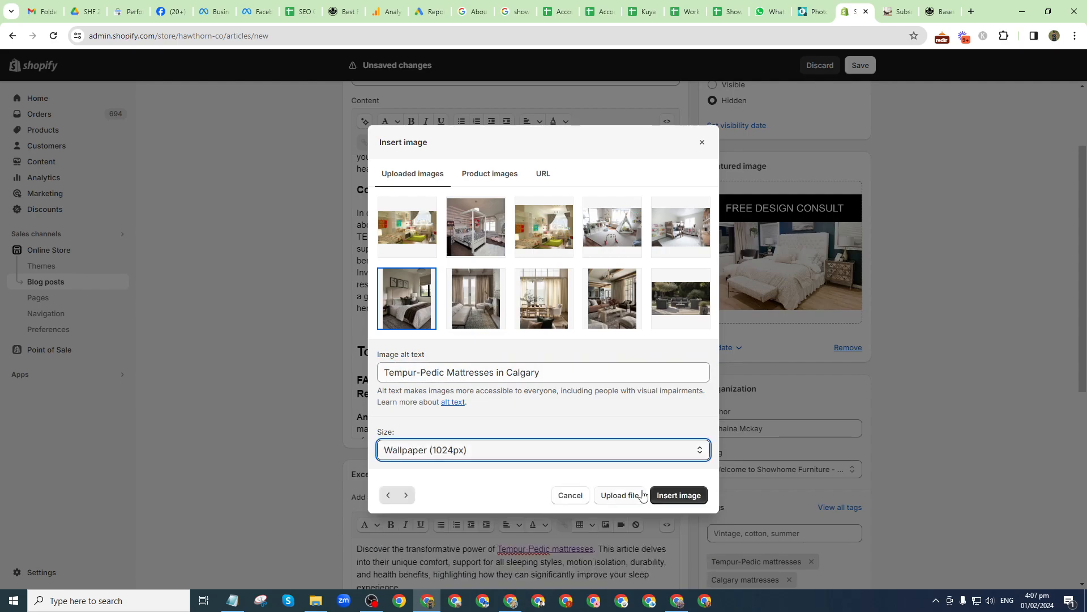
pyautogui.click(679, 496)
# - Check the rest of the blog post, set its visibility to Visible and save it
pyautogui.scroll(-8, 478, 360)
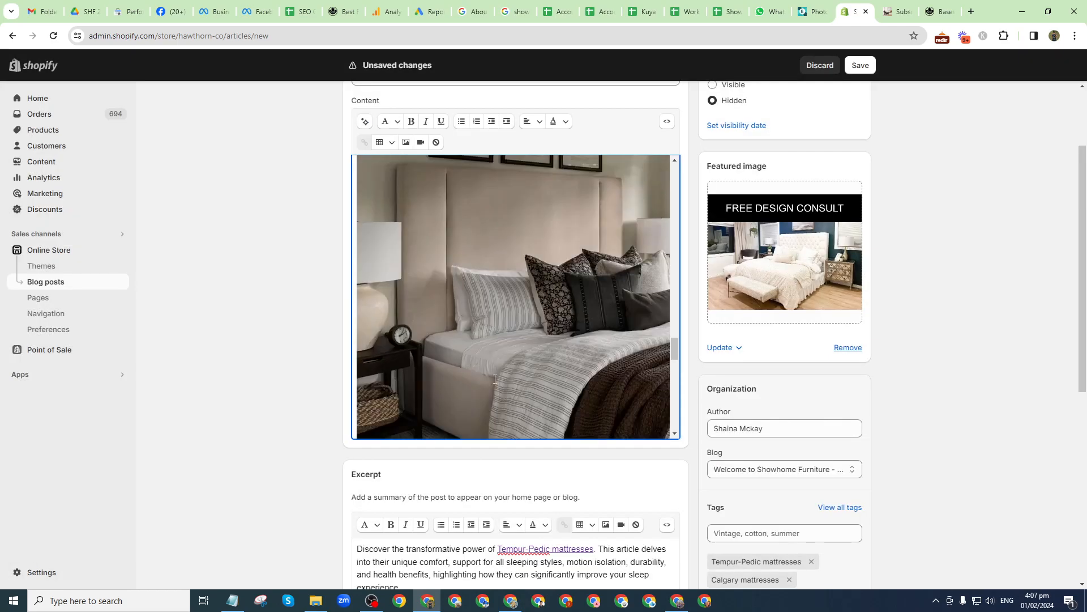
pyautogui.scroll(3, 495, 379)
pyautogui.scroll(-15, 496, 379)
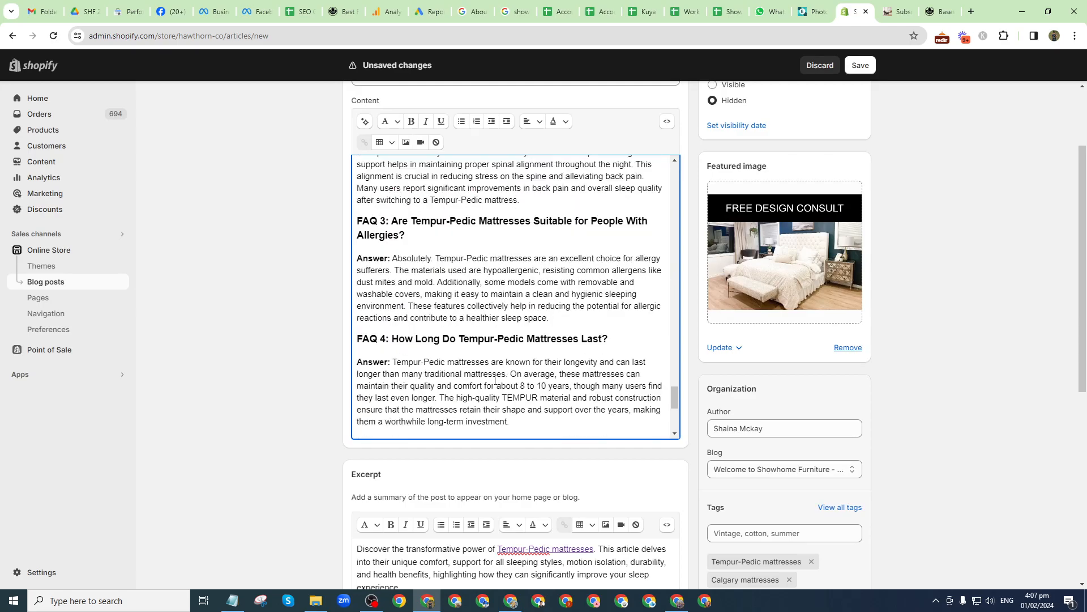
pyautogui.moveTo(674, 416); pyautogui.dragTo(695, 460)
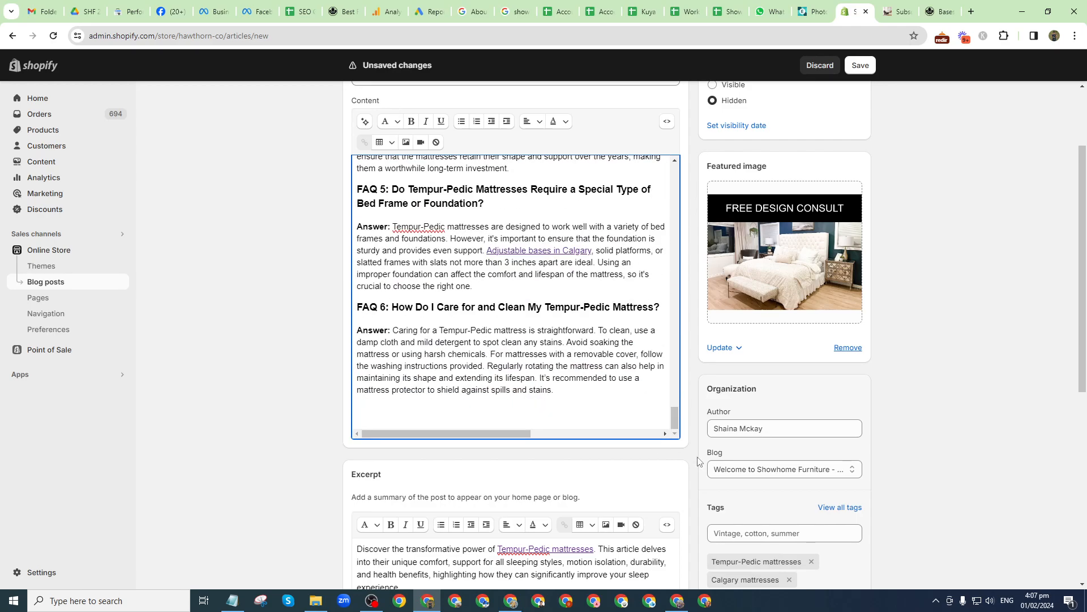
pyautogui.scroll(-7, 696, 460)
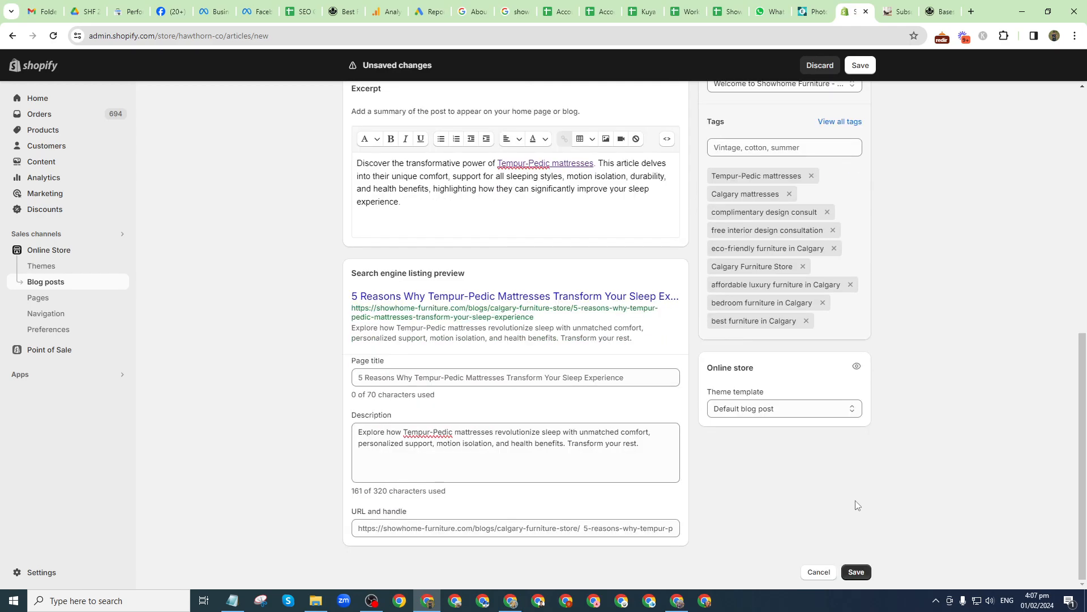
pyautogui.scroll(8, 880, 310)
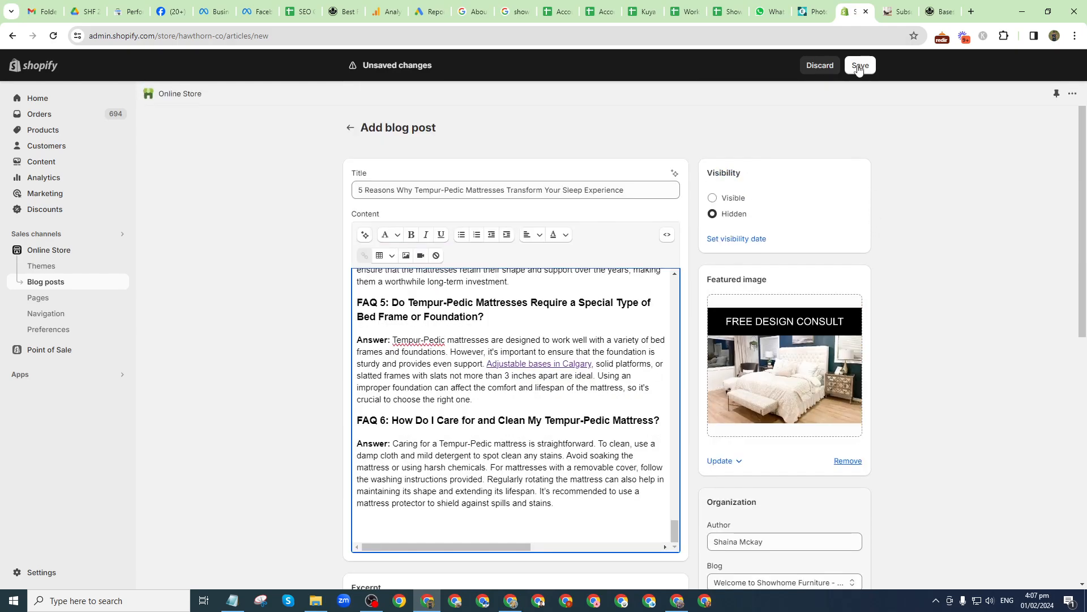
pyautogui.click(736, 196)
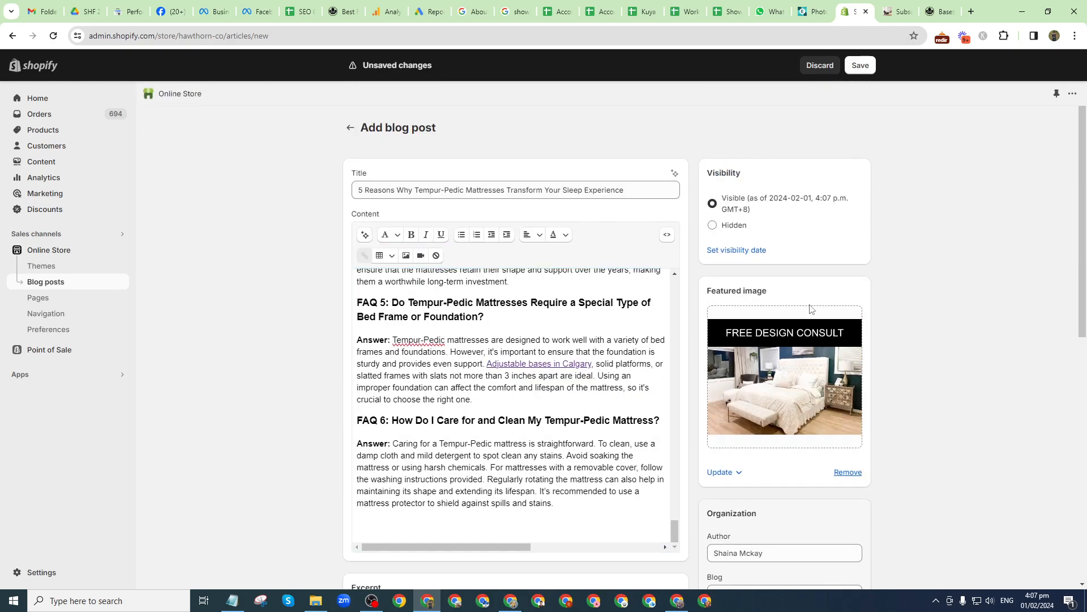
pyautogui.scroll(-3, 809, 305)
pyautogui.scroll(1, 816, 323)
pyautogui.scroll(2, 818, 327)
pyautogui.click(859, 66)
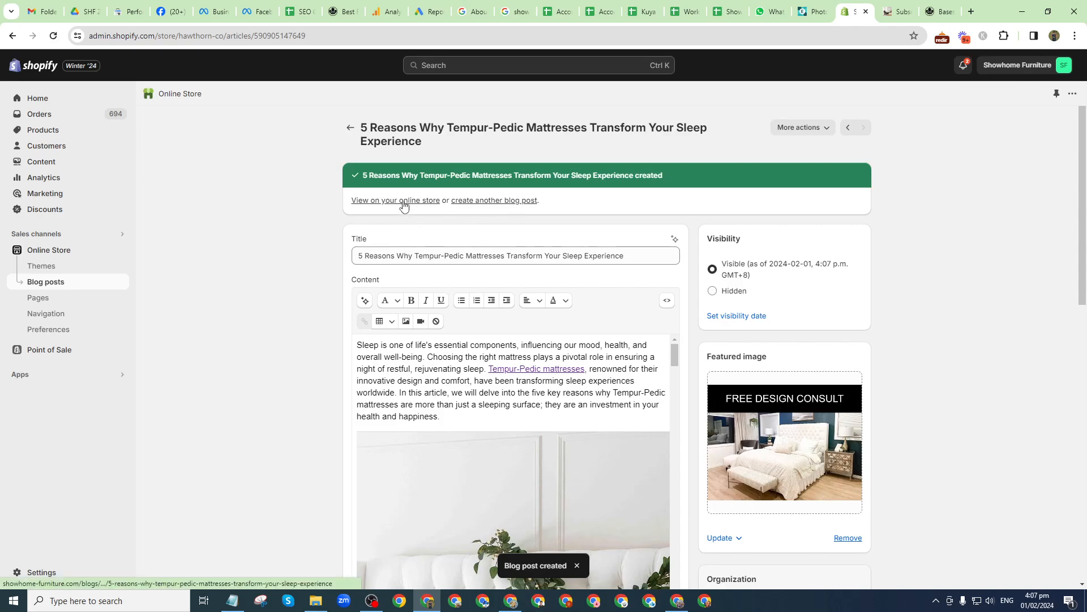
# - Open the published post on the online store and copy its web address
pyautogui.scroll(-1, 425, 286)
pyautogui.click(418, 144)
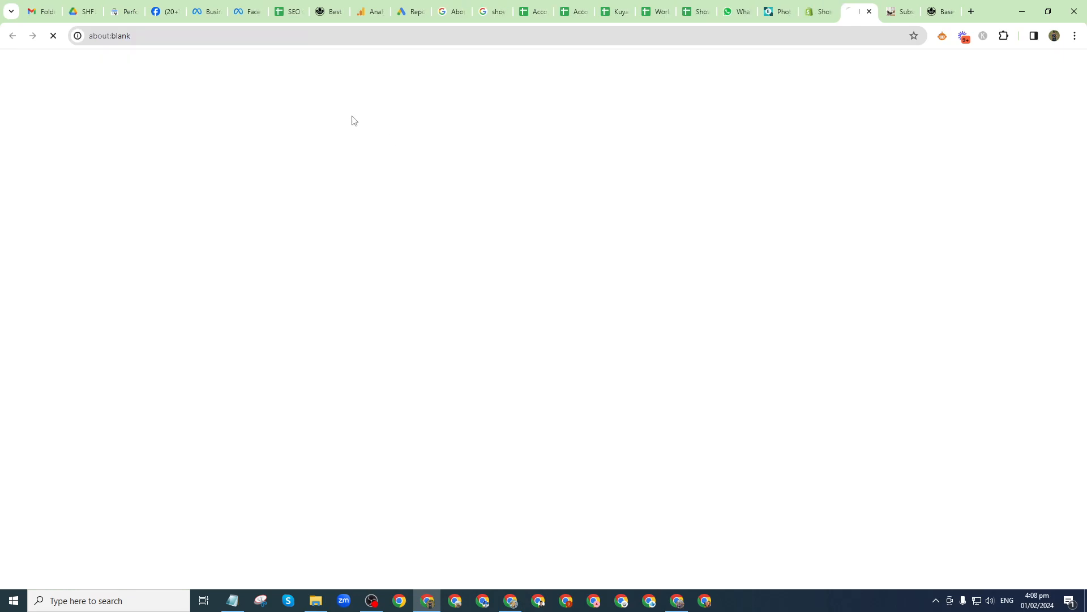
pyautogui.click(238, 36)
pyautogui.hotkey('ctrl', 'c')
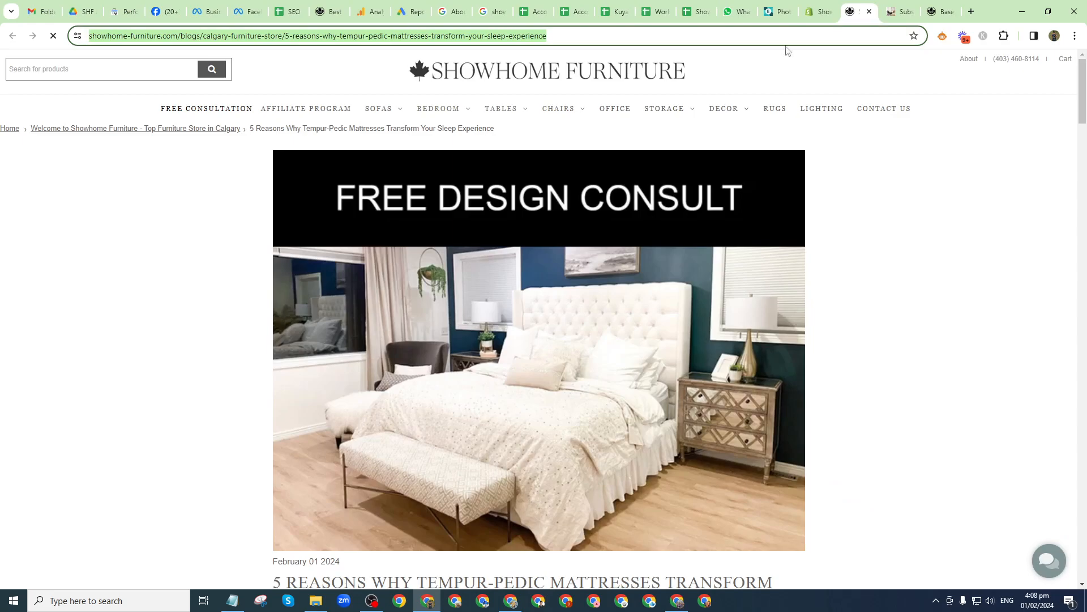
# - Switch to the "Showhome Furniture Content for SEO" spreadsheet and paste the post's address into the Blog Link cell of row 2
pyautogui.click(700, 13)
pyautogui.scroll(5, 457, 212)
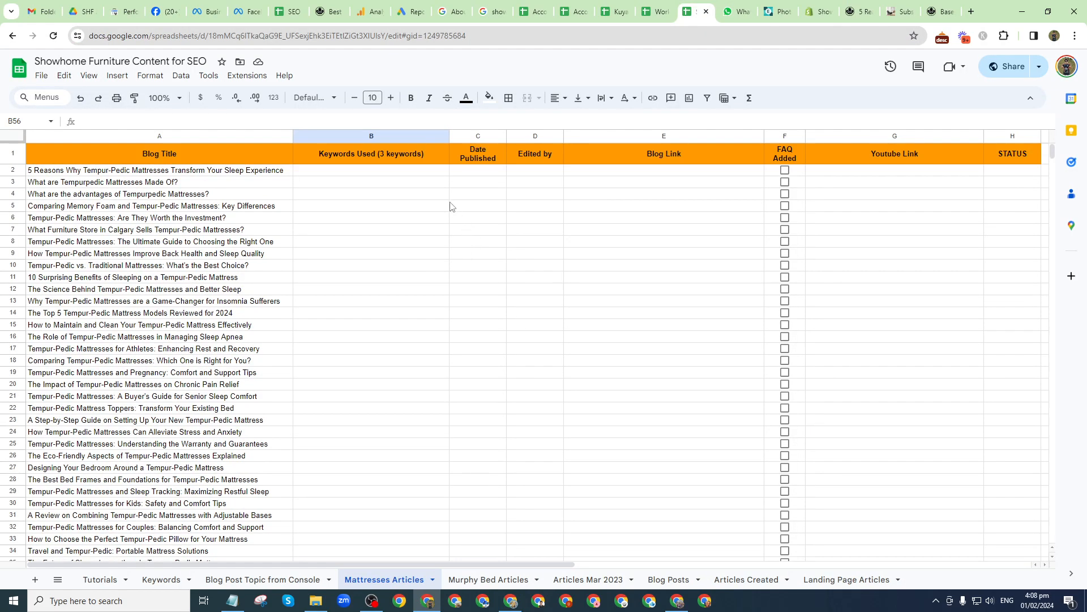
pyautogui.click(640, 171)
pyautogui.hotkey('ctrl', 'v')
# - Enter the editor's first name under Edited by in row 2 and center the Date Published and Edited by columns horizontally
pyautogui.click(540, 172)
pyautogui.write('Julie')
pyautogui.press('Left')
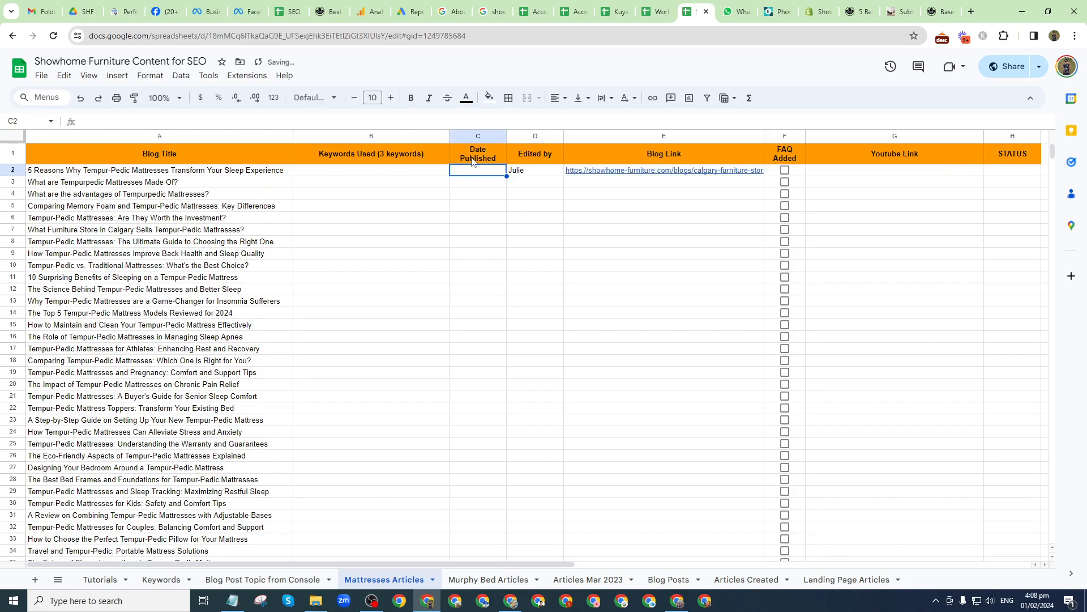
pyautogui.hotkey('ctrl', 'space')
pyautogui.hotkey('shift', 'Right')
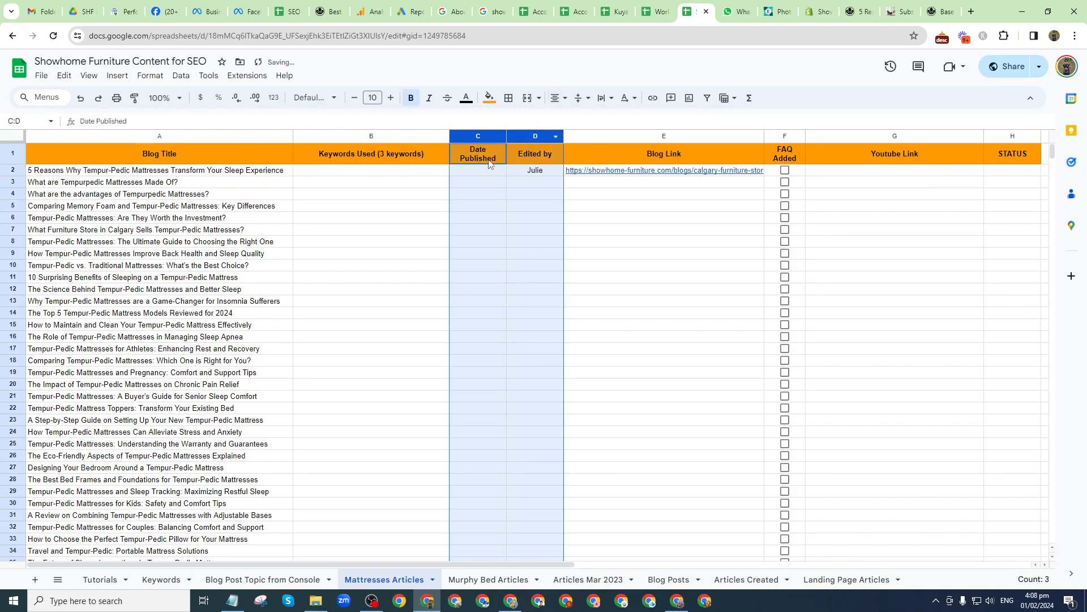
# - Enter Feb 1 as the Date Published in row 2
pyautogui.doubleClick(491, 170)
pyautogui.write('feb 1')
pyautogui.hotkey('shift', 'Tab')
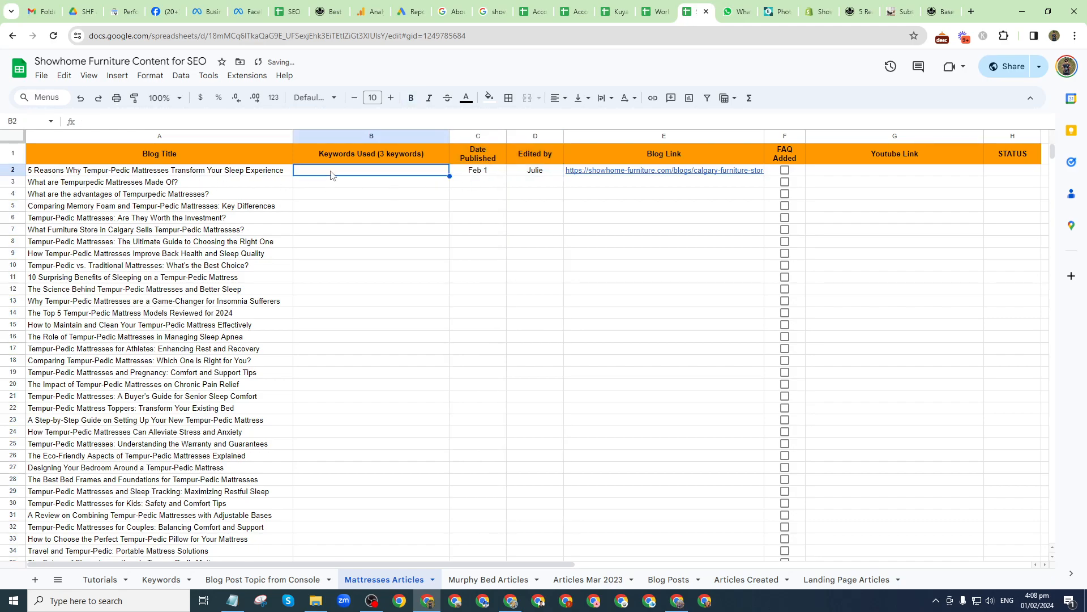
# - Fill B2 with "Tempur-Pedic Mattresses, mattresses in Calgary, adjustable bases in Calgary", copying the first keyword from the blog title
pyautogui.doubleClick(116, 172)
pyautogui.moveTo(85, 170); pyautogui.dragTo(167, 169)
pyautogui.hotkey('ctrl', 'c')
pyautogui.click(356, 177)
pyautogui.hotkey('ctrl', 'v')
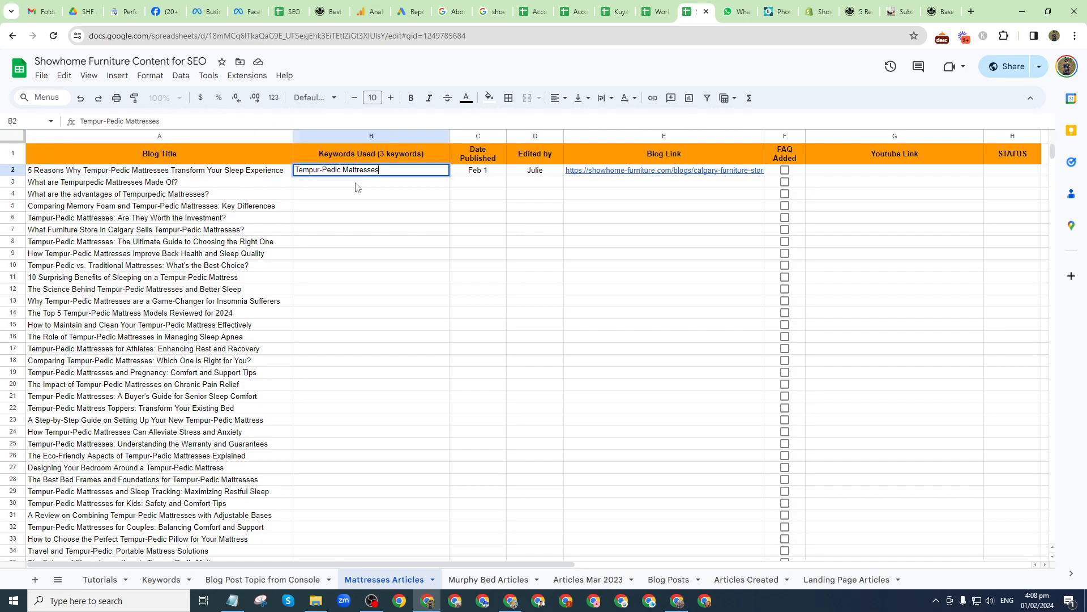
pyautogui.write(', mattresses in Calgar')
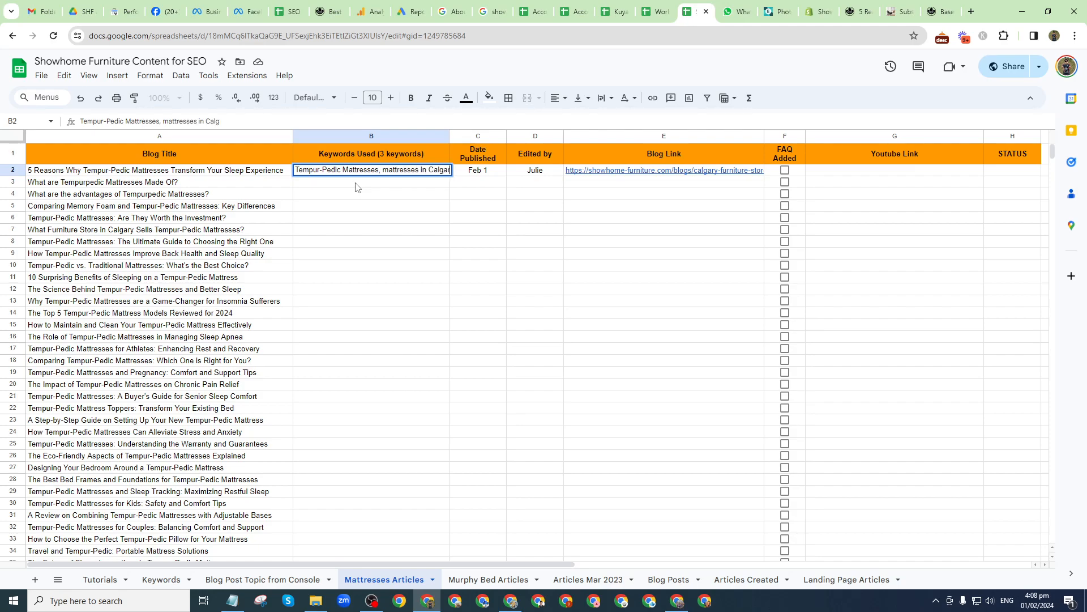
pyautogui.write('y, adjustable base')
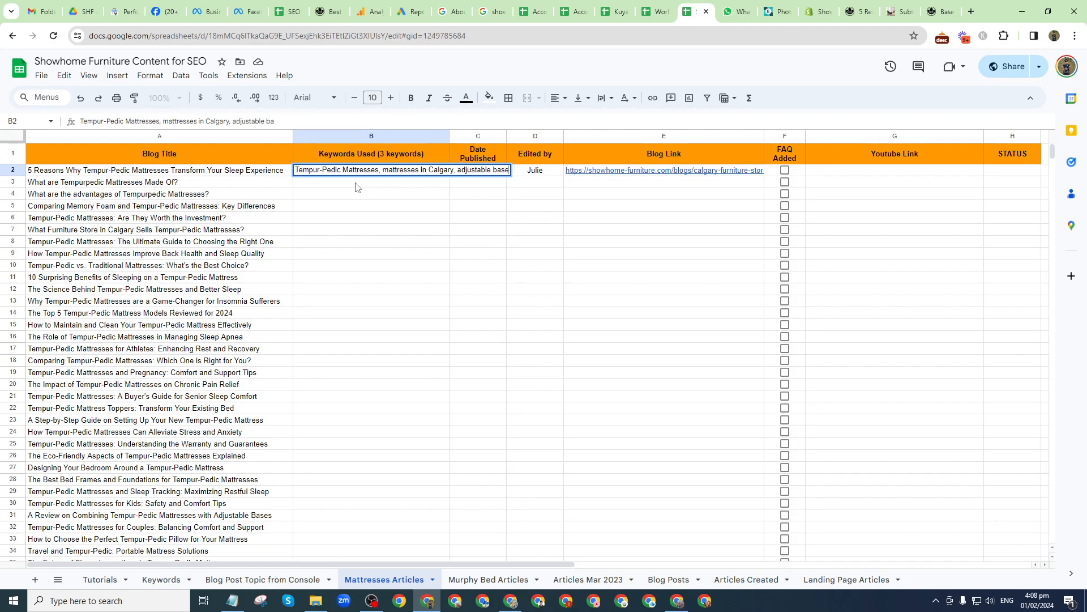
pyautogui.write('s in Calgary')
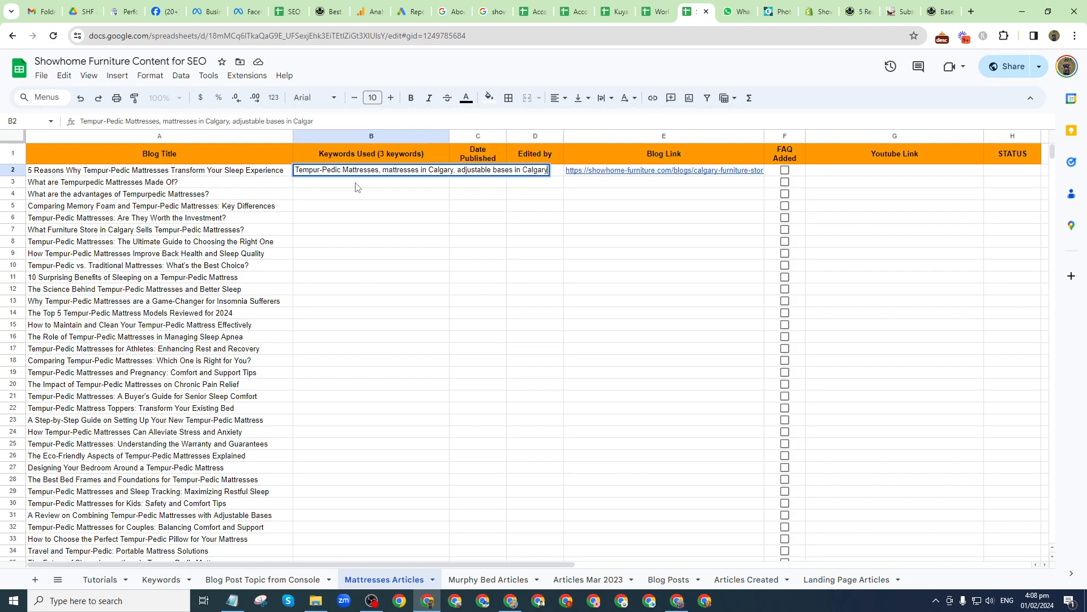
pyautogui.press('Return')
pyautogui.press('Up')
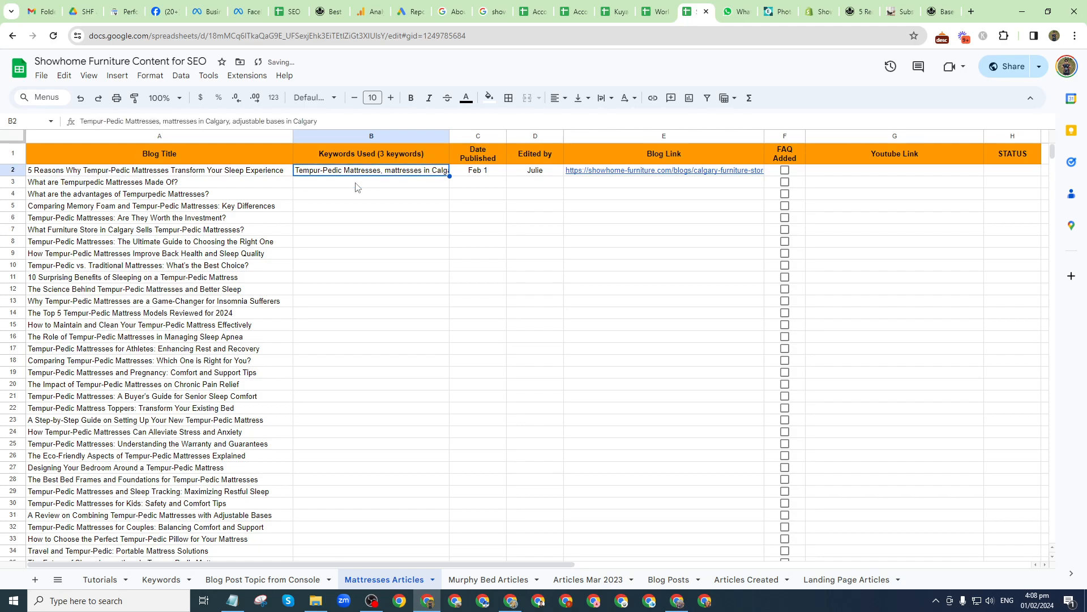
# - Turn on text wrapping for the whole Keywords Used column
pyautogui.click(385, 139)
pyautogui.click(603, 98)
pyautogui.click(622, 120)
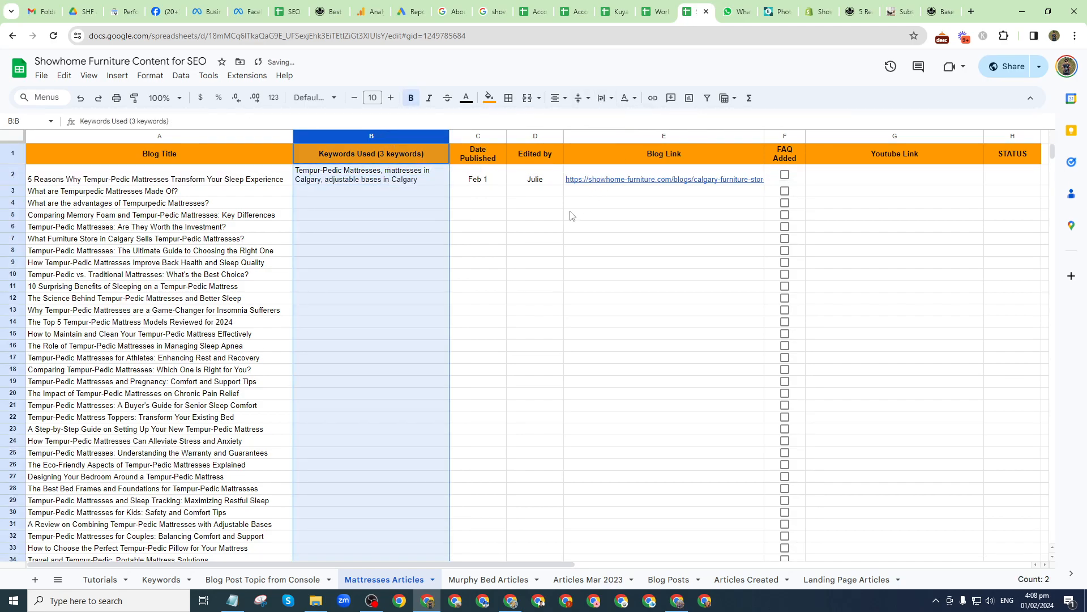
pyautogui.click(571, 215)
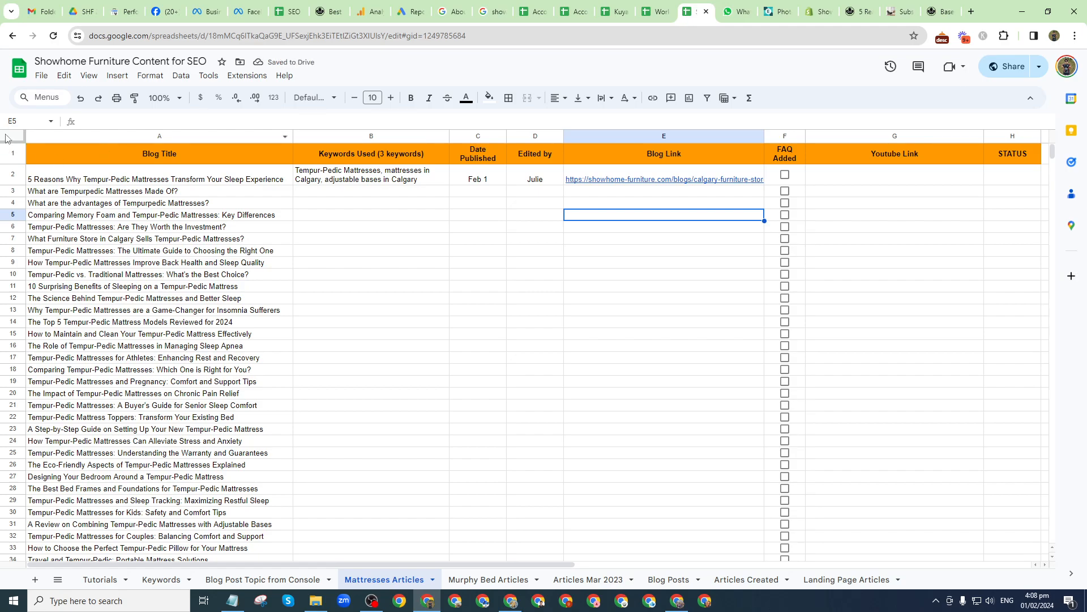
# - Align all cells of the sheet vertically to the middle and tick FAQ Added for row 2
pyautogui.click(5, 139)
pyautogui.click(583, 97)
pyautogui.click(595, 119)
pyautogui.click(680, 205)
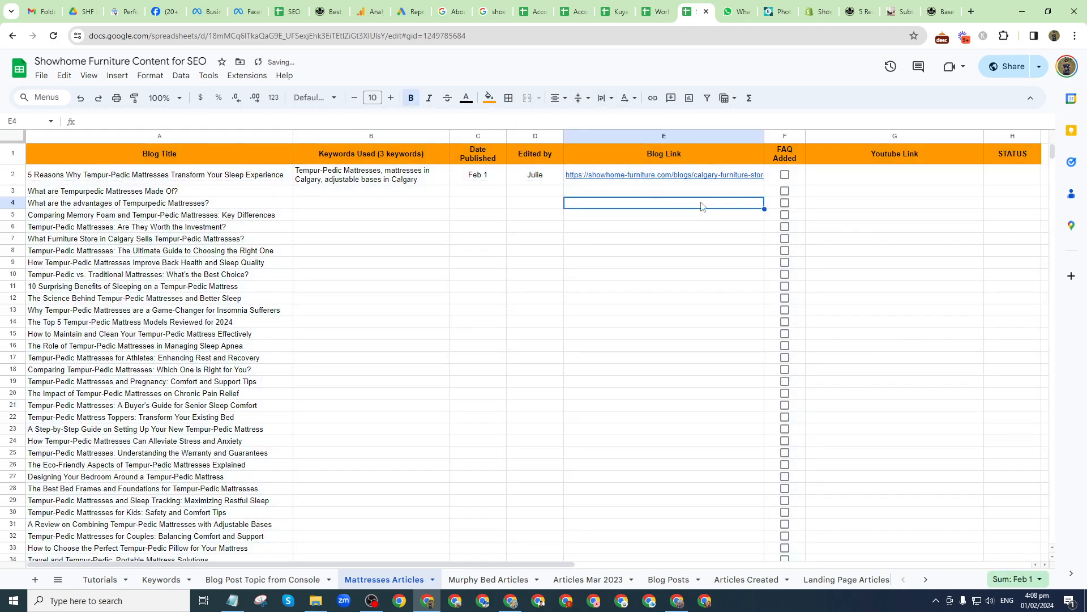
pyautogui.click(785, 174)
pyautogui.click(844, 180)
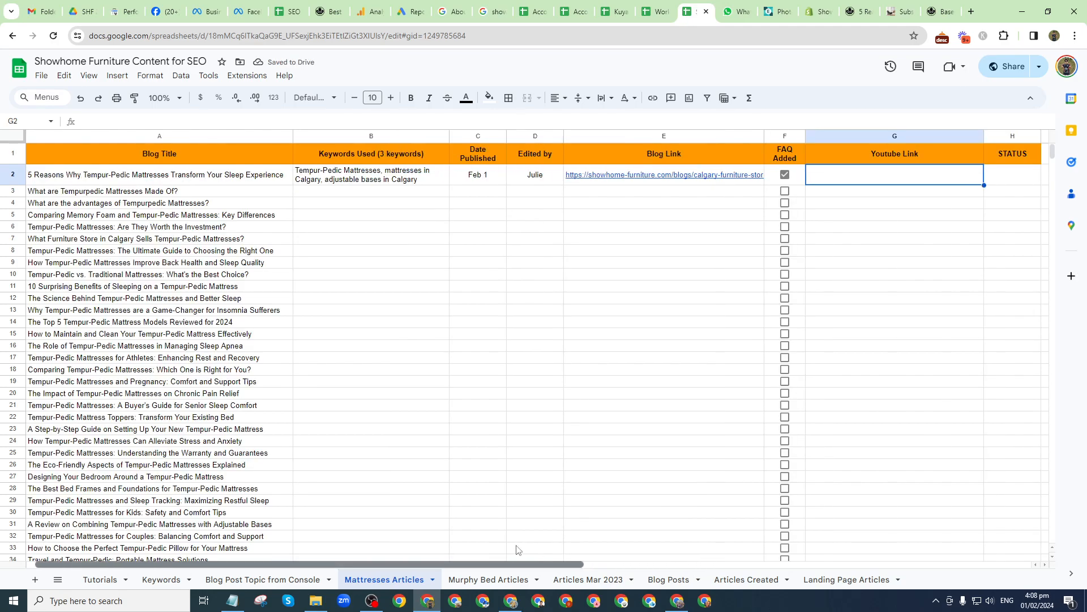
# - Open YouTube in a new browser tab
pyautogui.click(971, 11)
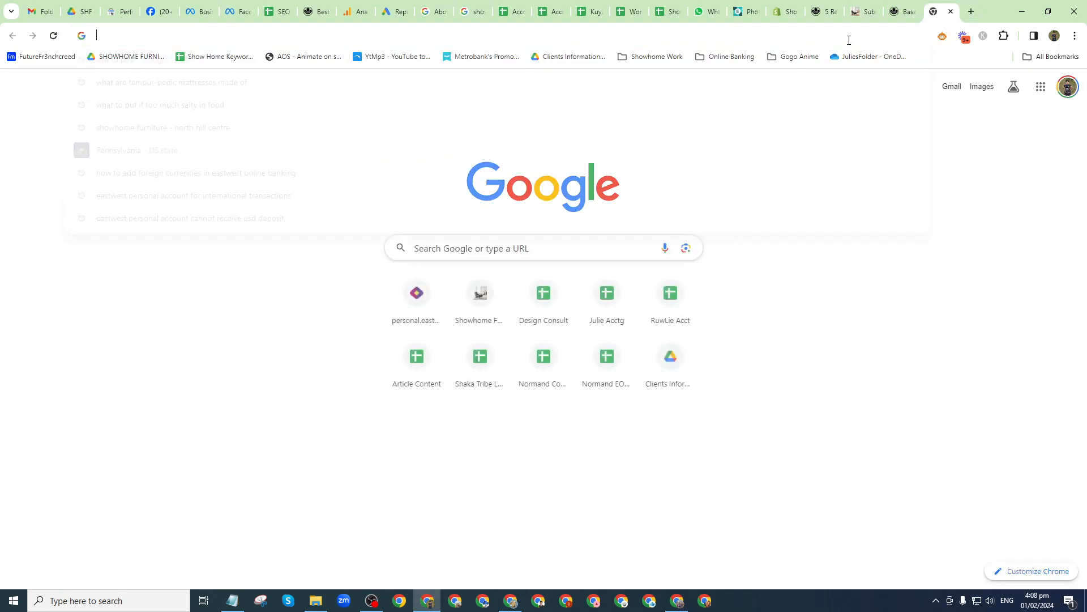
pyautogui.write('you')
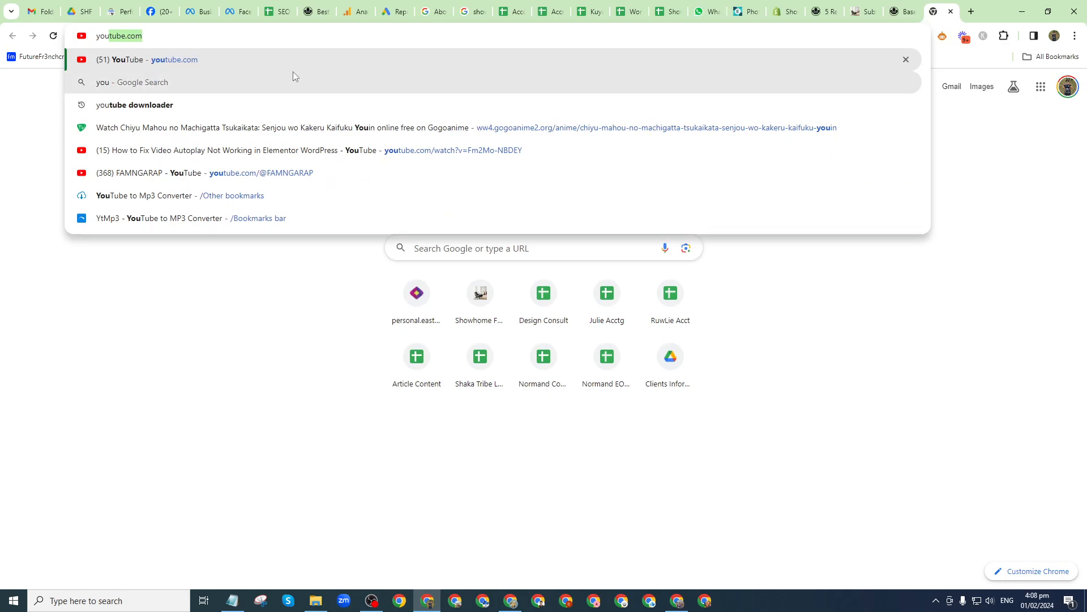
pyautogui.press('Return')
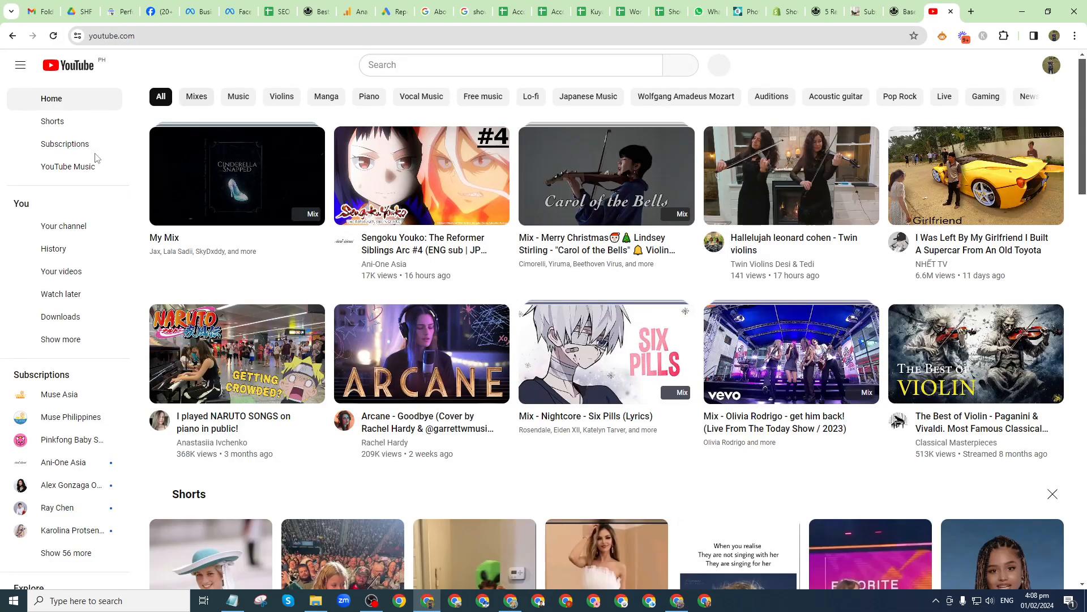
# - Expand the subscriptions list and look through it for the Showhome Furniture channel
pyautogui.scroll(-3, 68, 408)
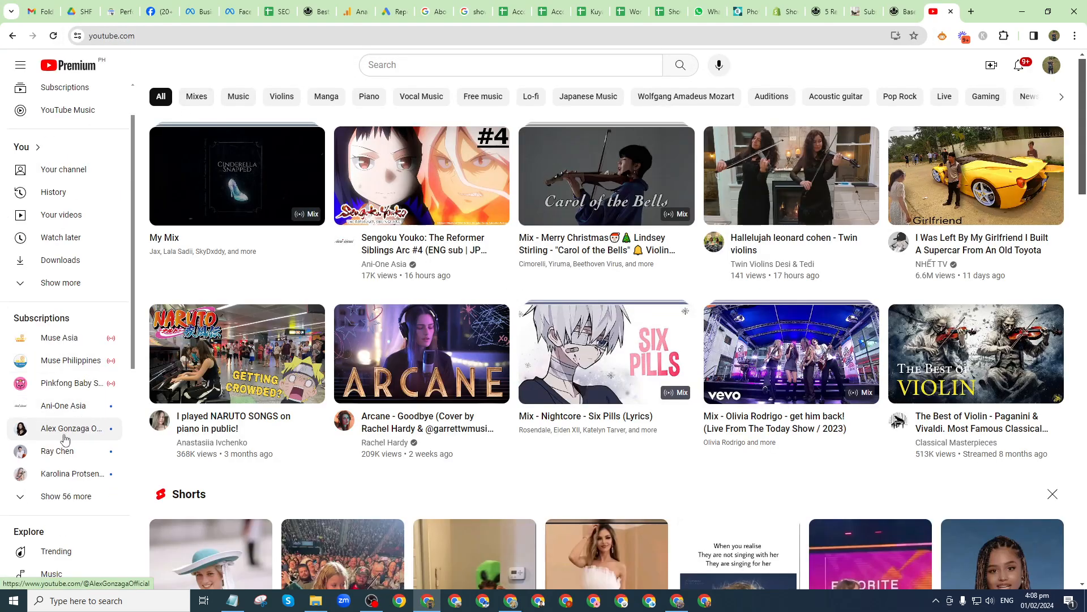
pyautogui.click(76, 383)
pyautogui.scroll(-2, 82, 401)
pyautogui.scroll(-7, 80, 405)
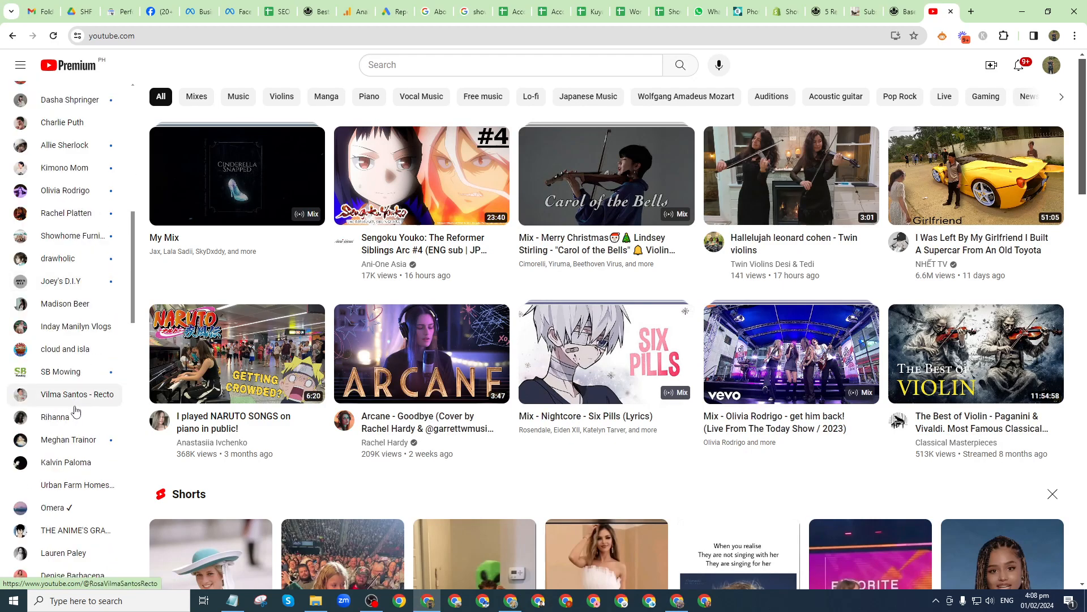
pyautogui.scroll(-10, 74, 410)
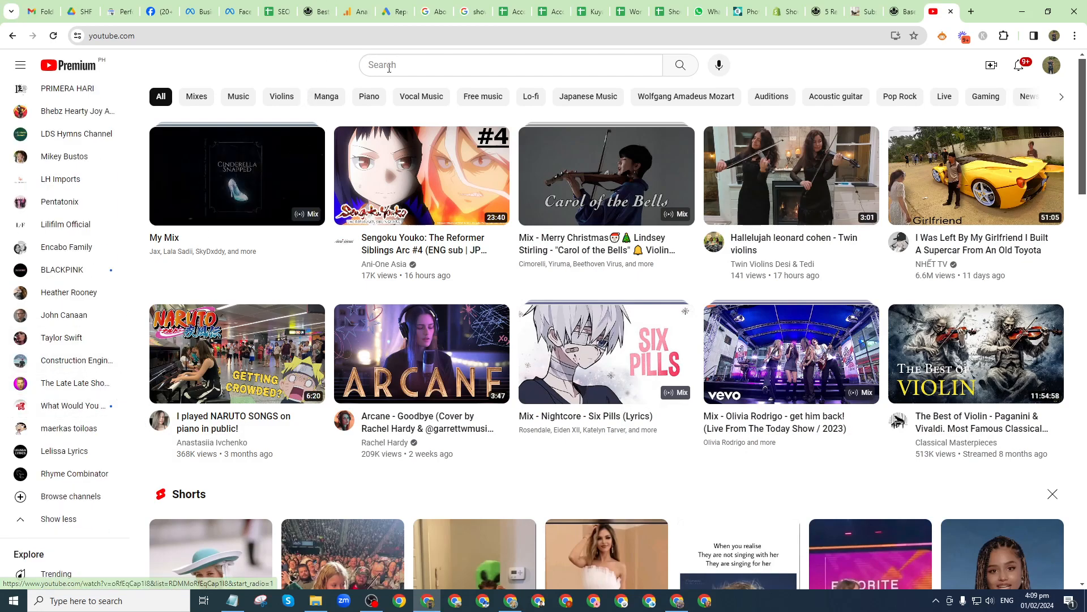
pyautogui.click(419, 63)
pyautogui.write('showhome furniture')
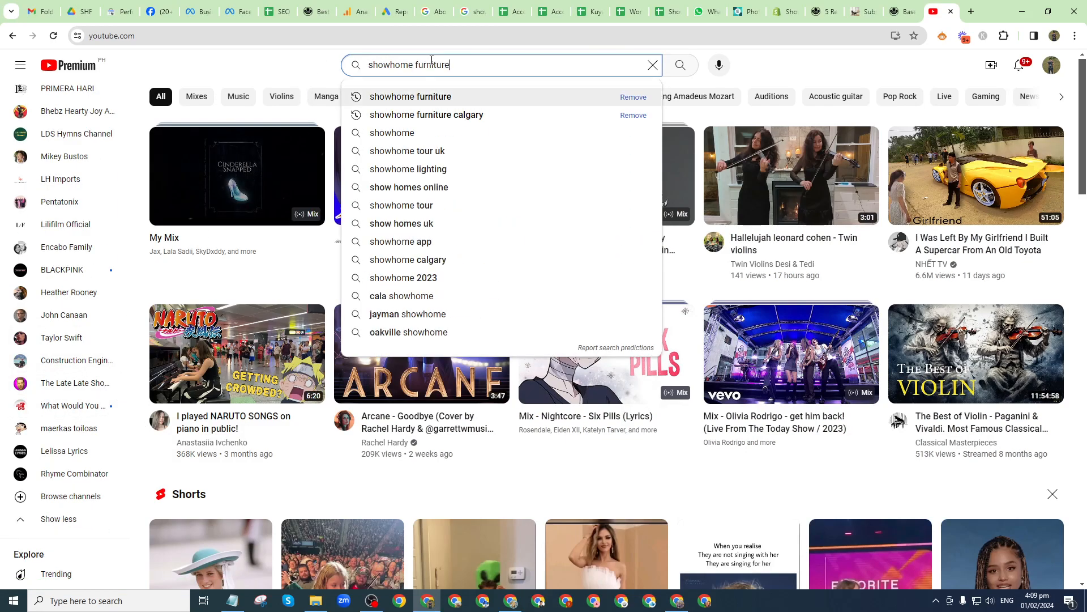
pyautogui.press('Return')
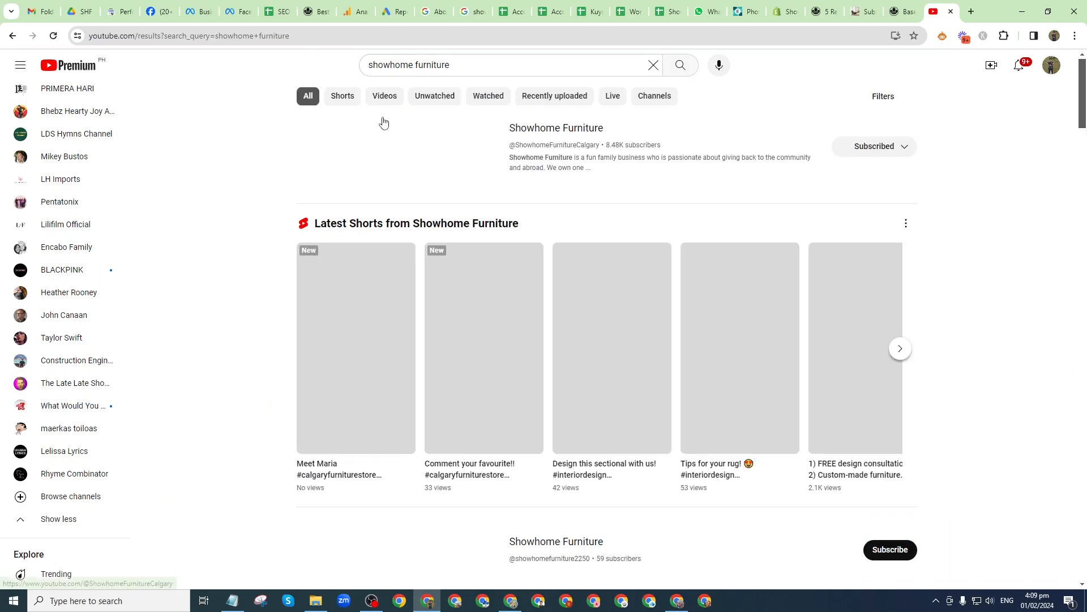
pyautogui.click(558, 129)
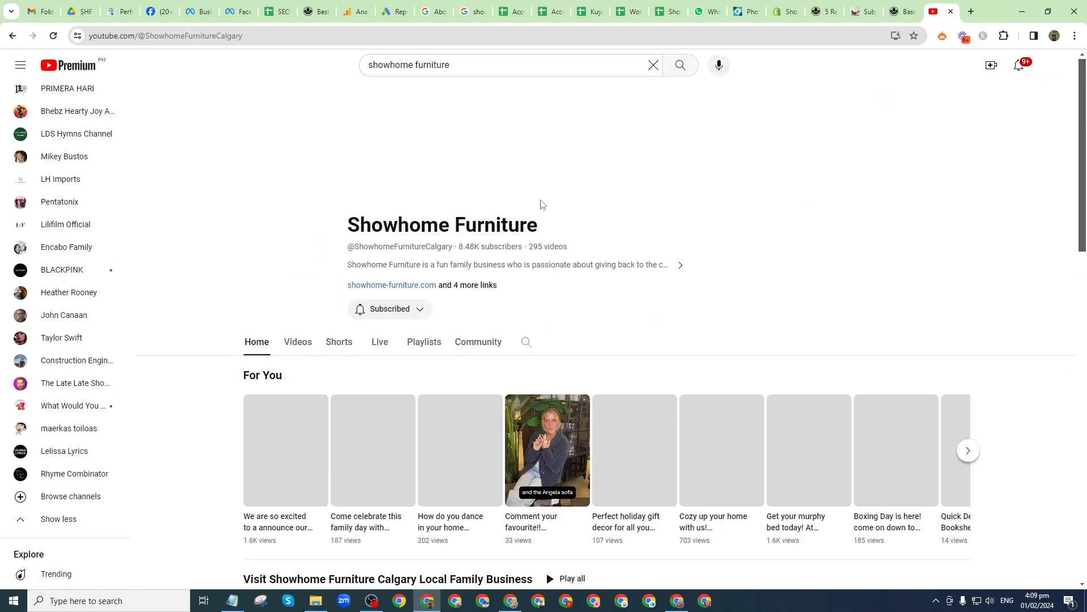
# - Open "What's inside Showhome Furniture? Come take a look!" from the channel's videos and pause its playback
pyautogui.scroll(-3, 542, 221)
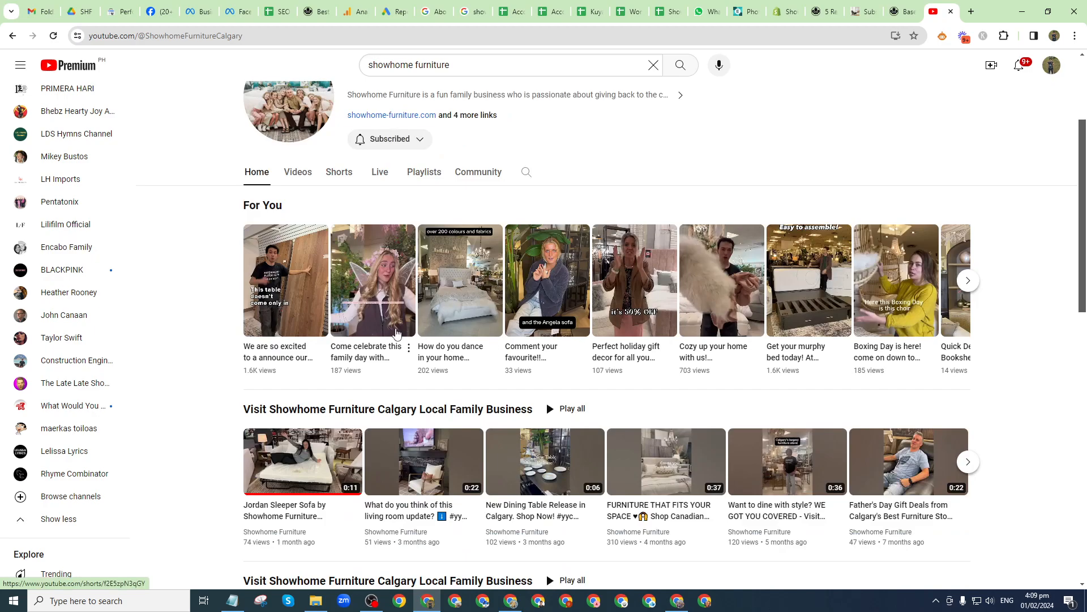
pyautogui.scroll(-1, 299, 400)
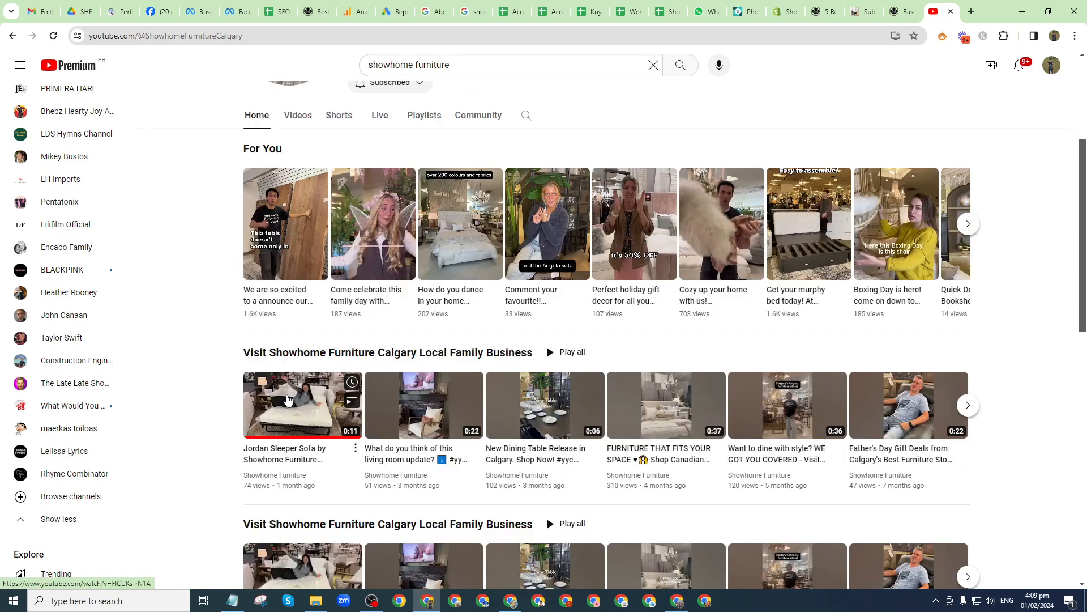
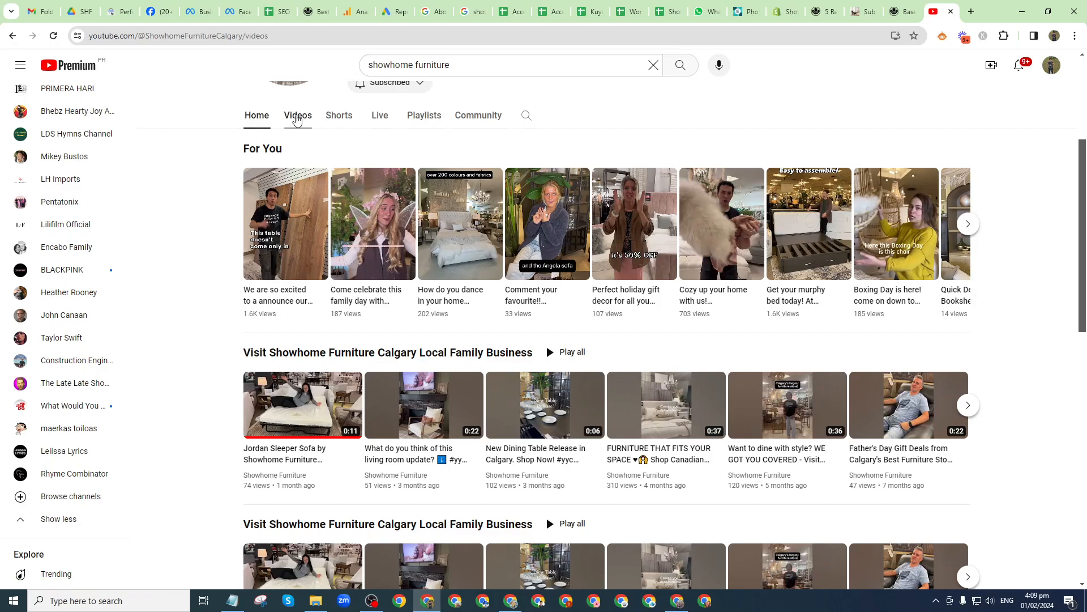
pyautogui.click(297, 115)
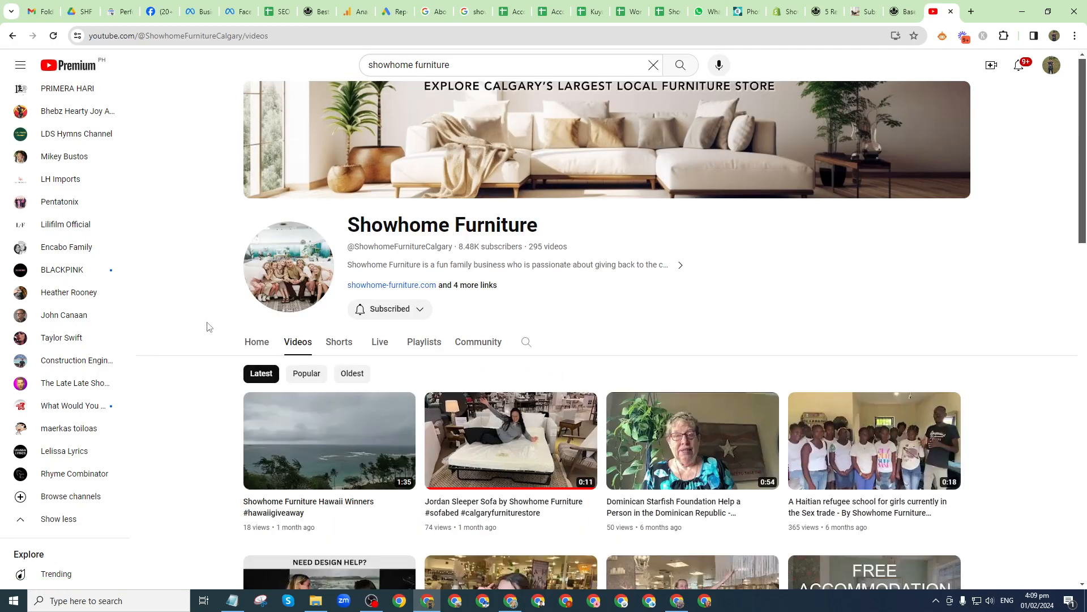
pyautogui.scroll(-3, 206, 328)
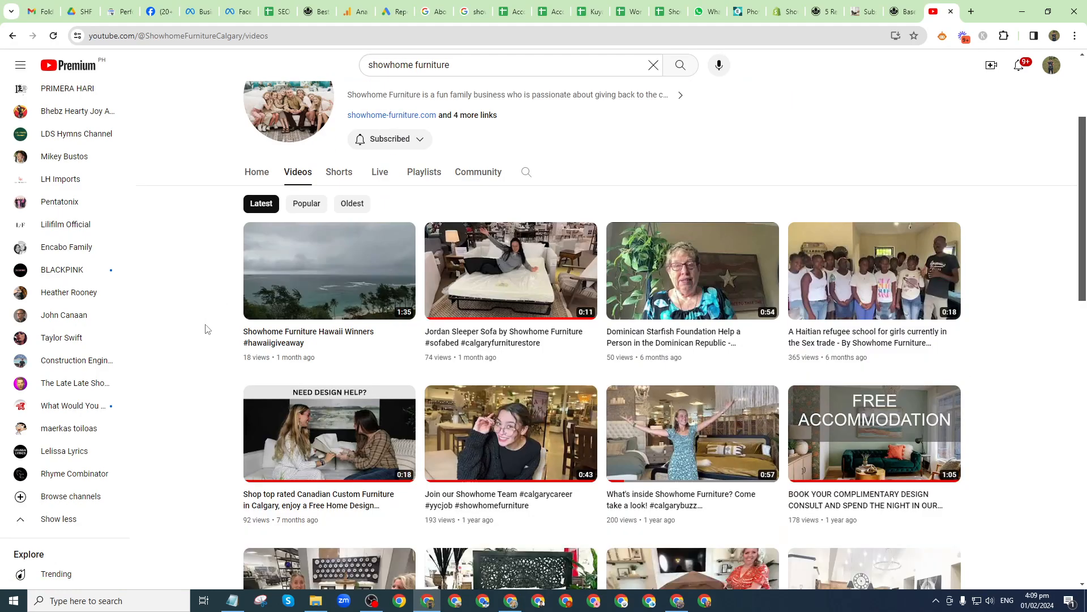
pyautogui.scroll(-1, 206, 329)
pyautogui.scroll(1, 207, 329)
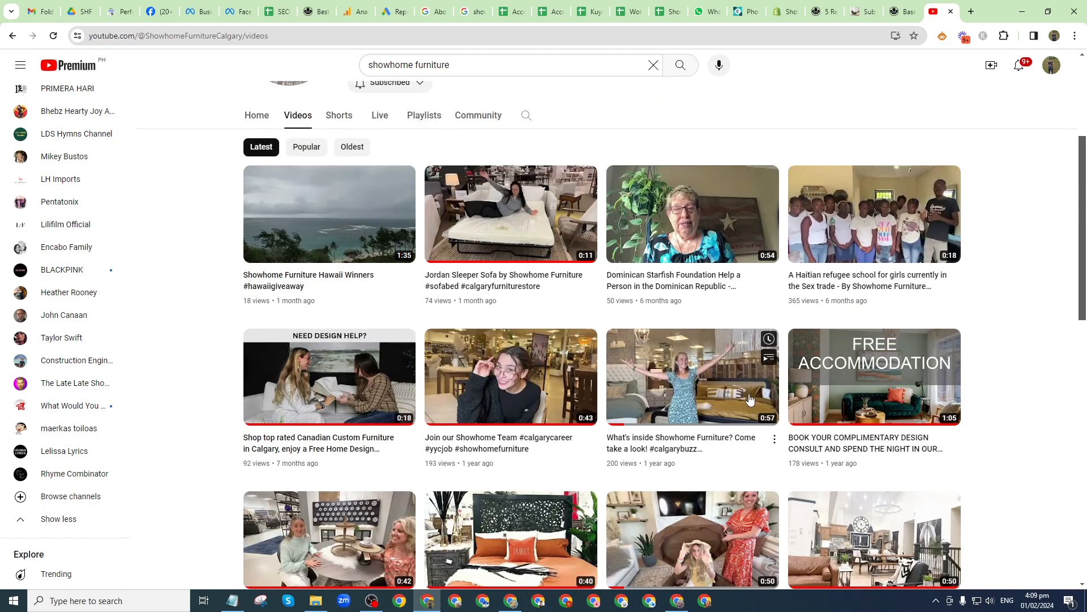
pyautogui.click(693, 433)
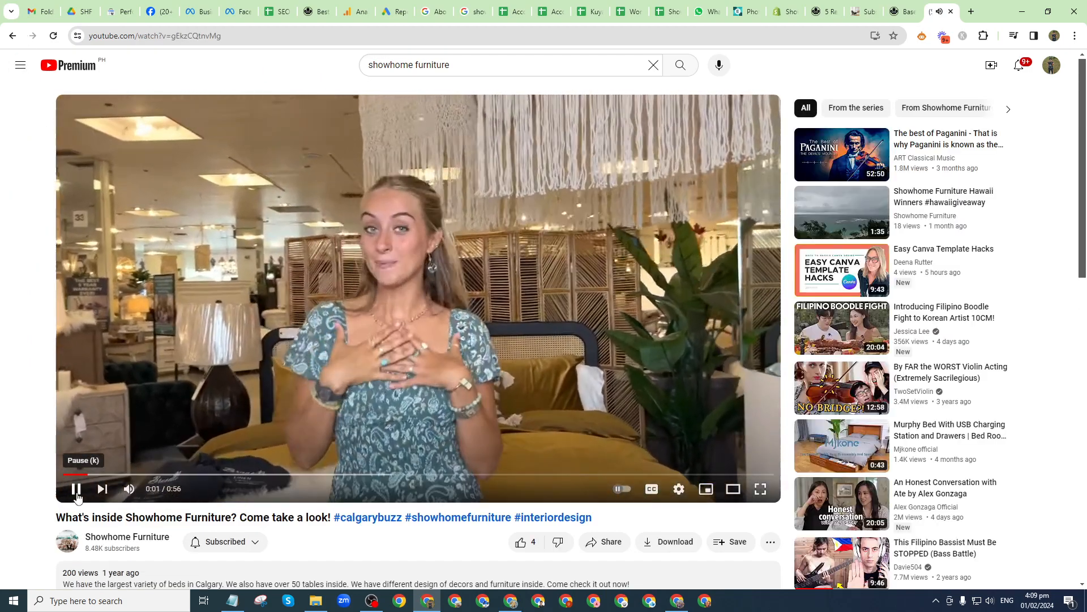
pyautogui.click(76, 488)
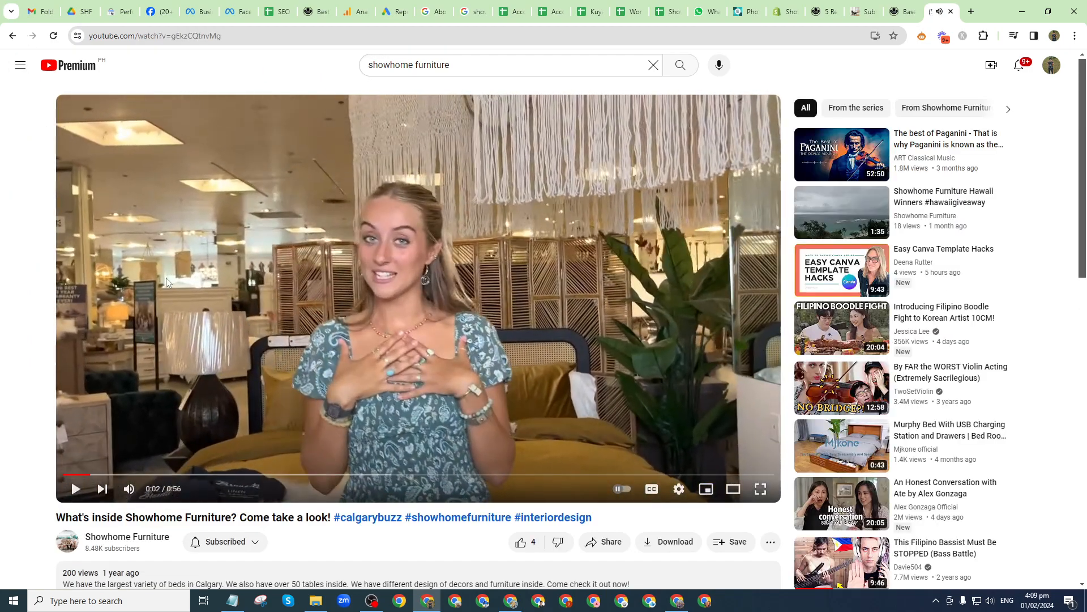
# - Copy the video's web address into the Youtube Link cell of row 2 in the tracking spreadsheet
pyautogui.click(251, 37)
pyautogui.hotkey('ctrl', 'c')
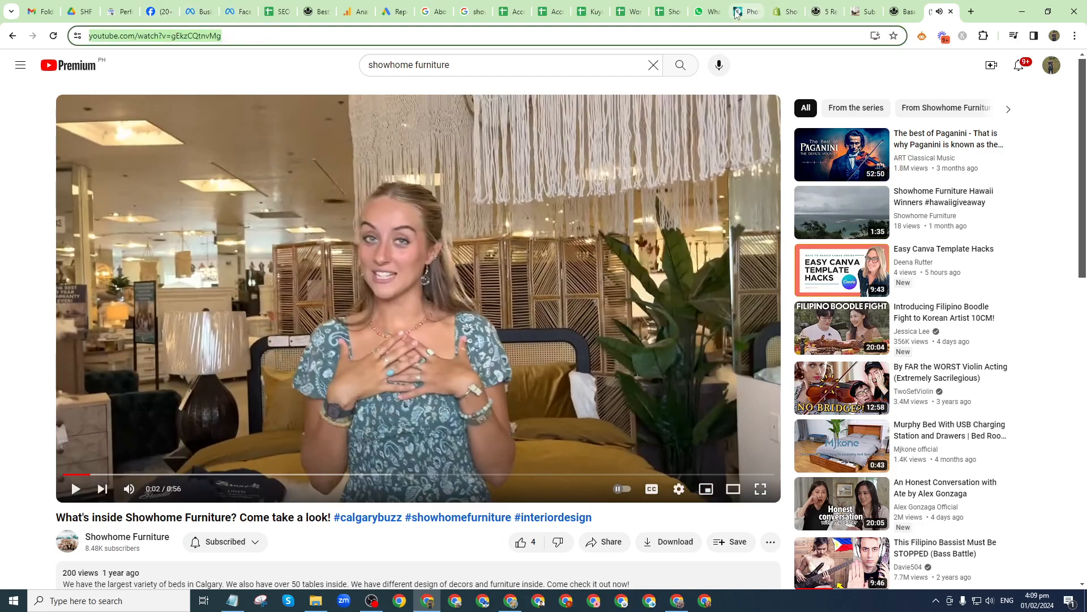
pyautogui.click(671, 11)
pyautogui.hotkey('ctrl', 'v')
pyautogui.press('Return')
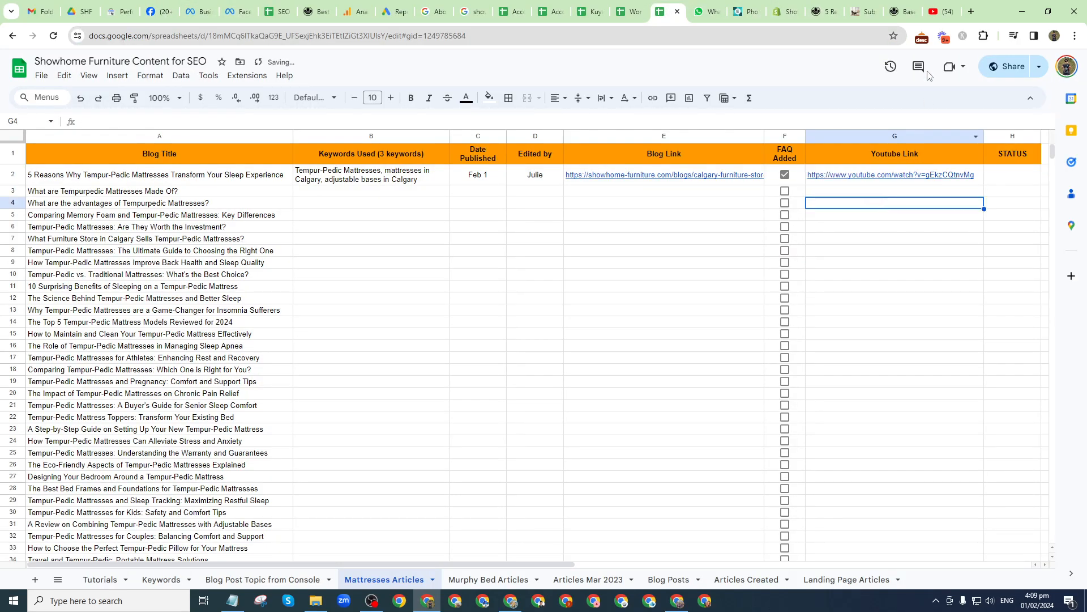
# - Copy the embed code of the Showhome Furniture video on YouTube
pyautogui.click(935, 11)
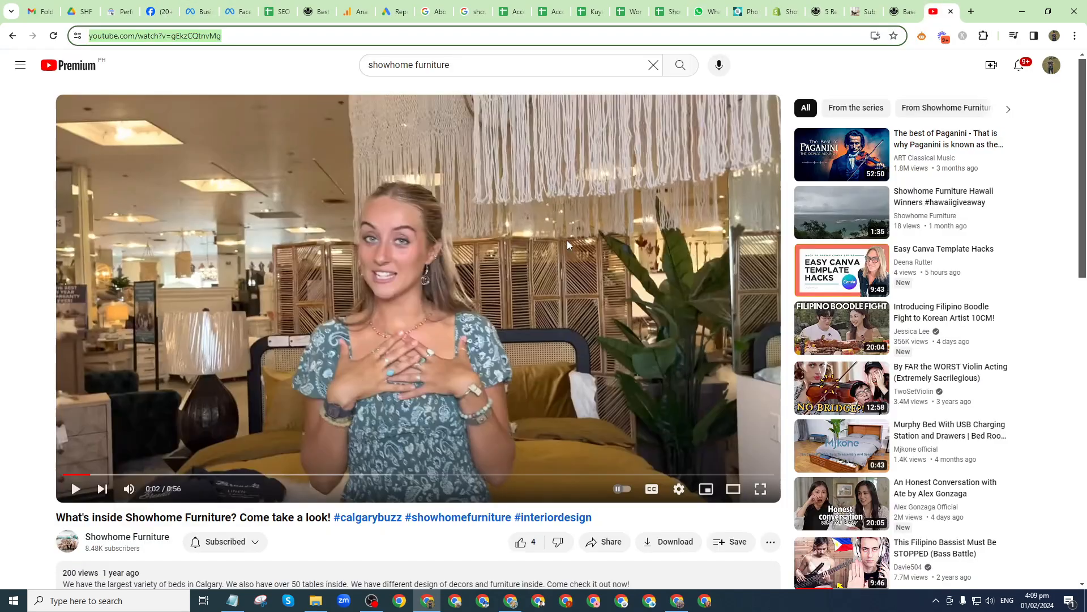
pyautogui.click(600, 541)
pyautogui.click(430, 280)
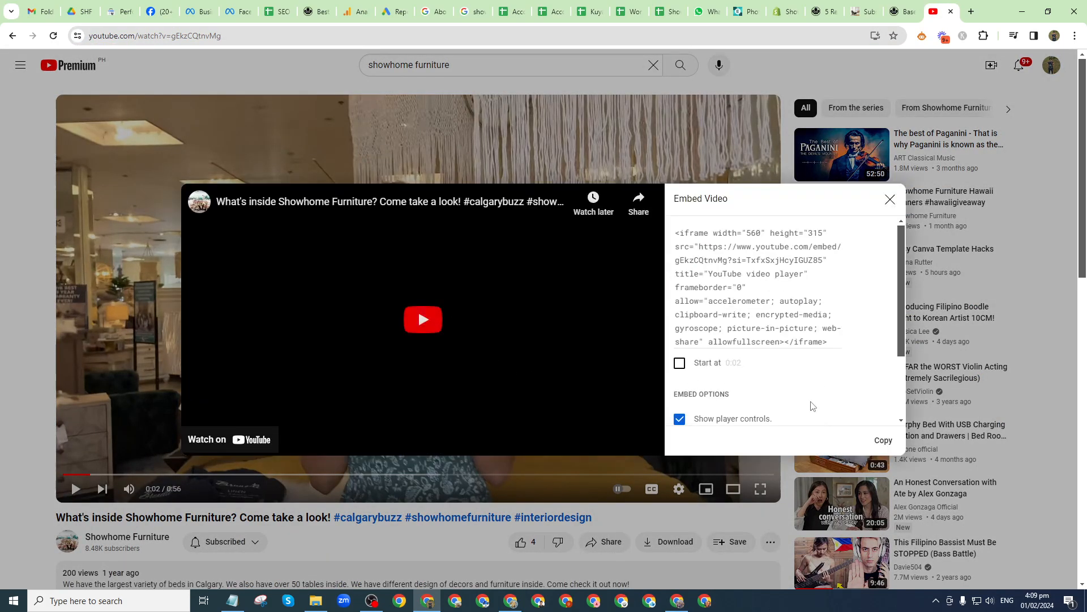
pyautogui.click(883, 441)
# - In the Shopify blog post's HTML, replace the empty last paragraph with the video embed code and return to the visual editor
pyautogui.click(799, 12)
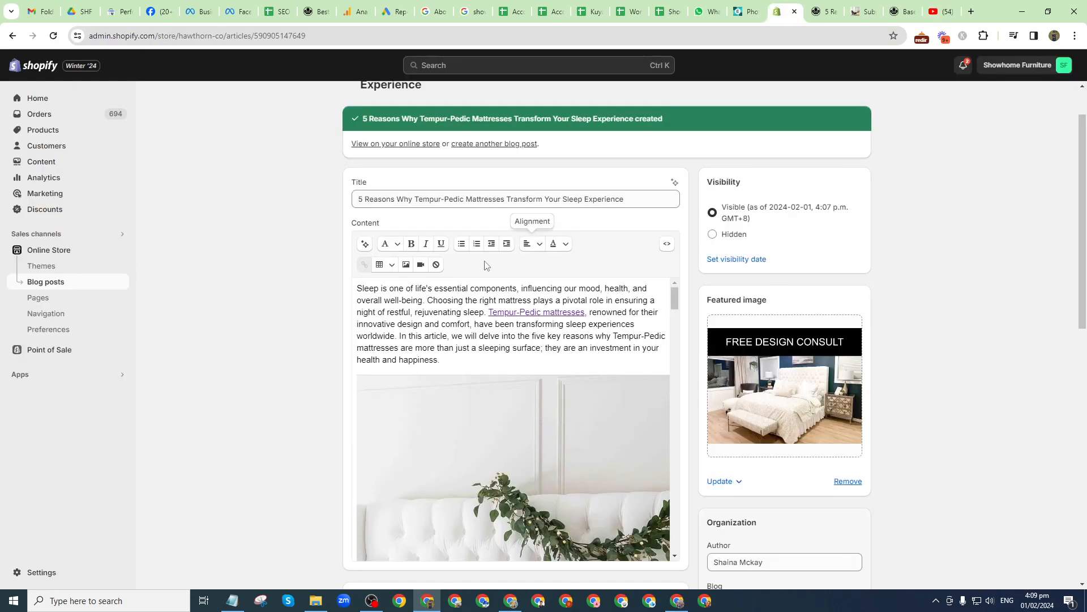
pyautogui.click(667, 244)
pyautogui.moveTo(675, 299); pyautogui.dragTo(672, 514)
pyautogui.scroll(-2, 510, 510)
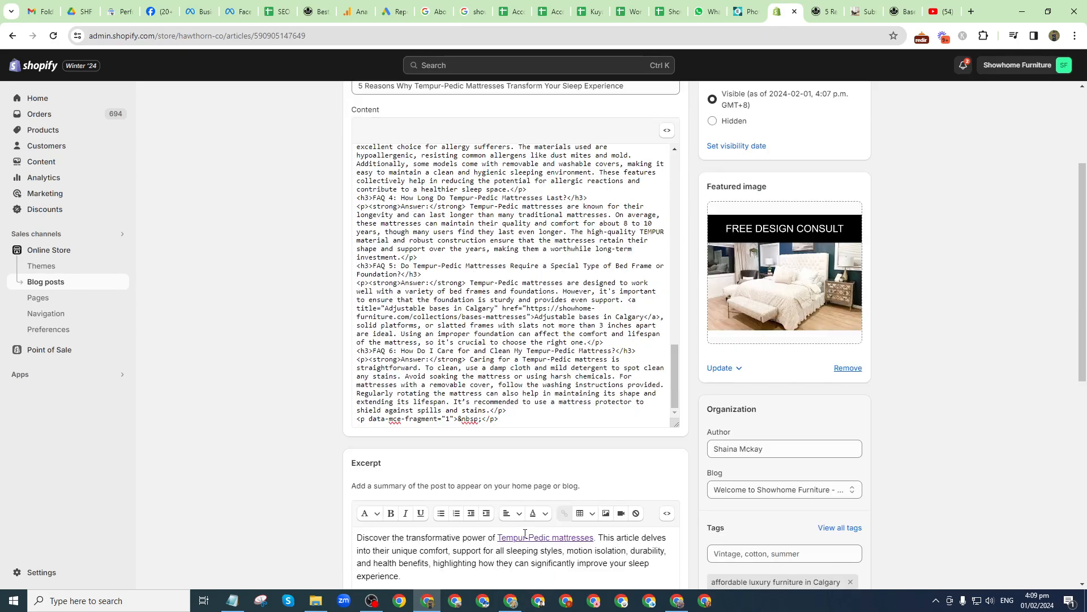
pyautogui.moveTo(462, 419); pyautogui.dragTo(340, 422)
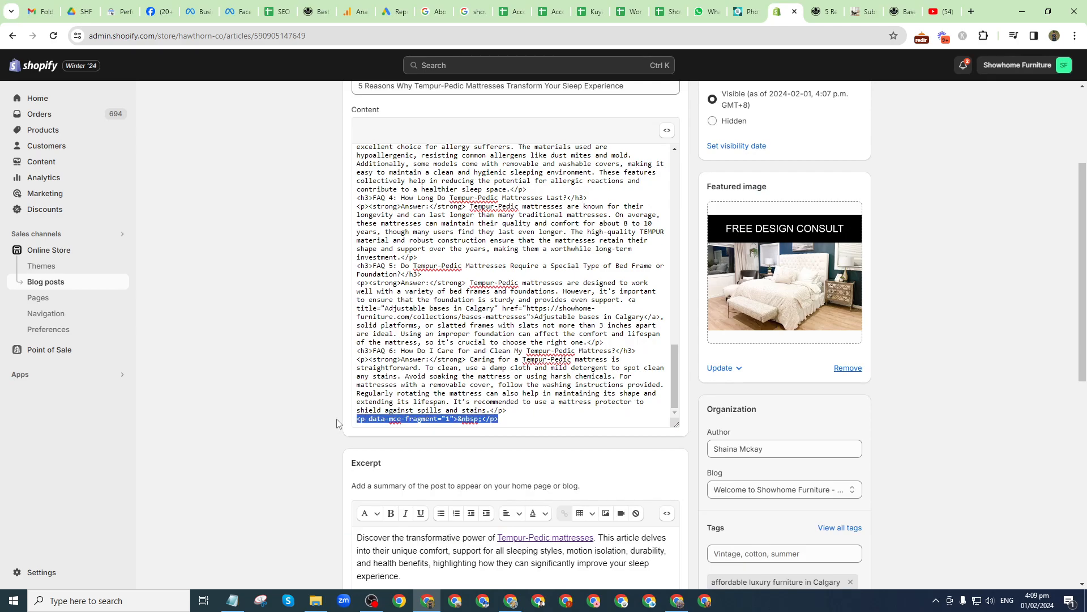
pyautogui.hotkey('ctrl', 'v')
pyautogui.click(666, 132)
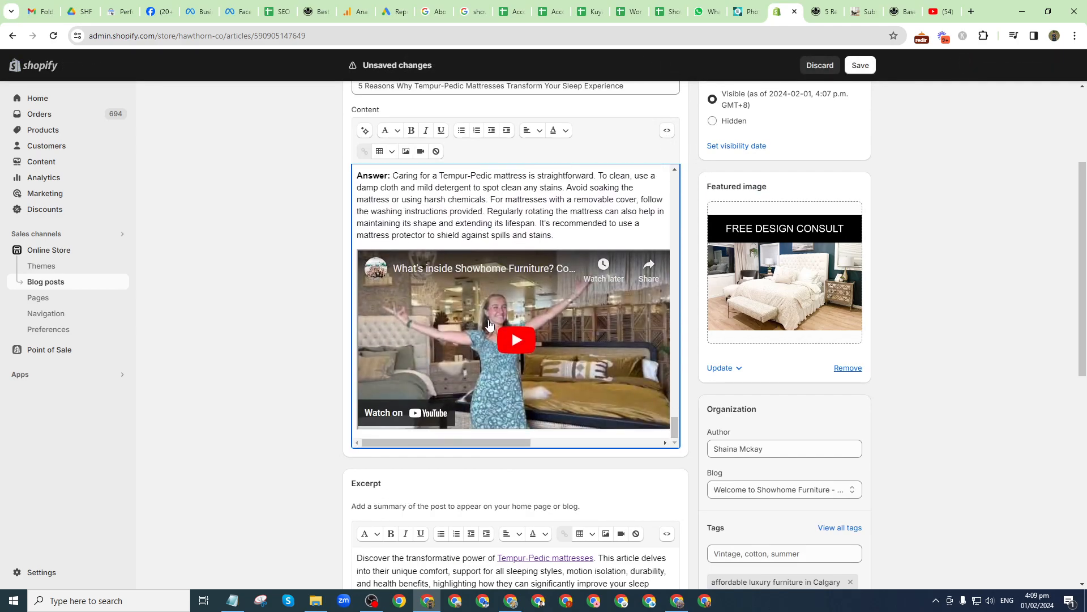
# - Check the rest of the post and the tracking sheet, and save the Shopify blog post
pyautogui.scroll(-5, 484, 368)
pyautogui.click(669, 11)
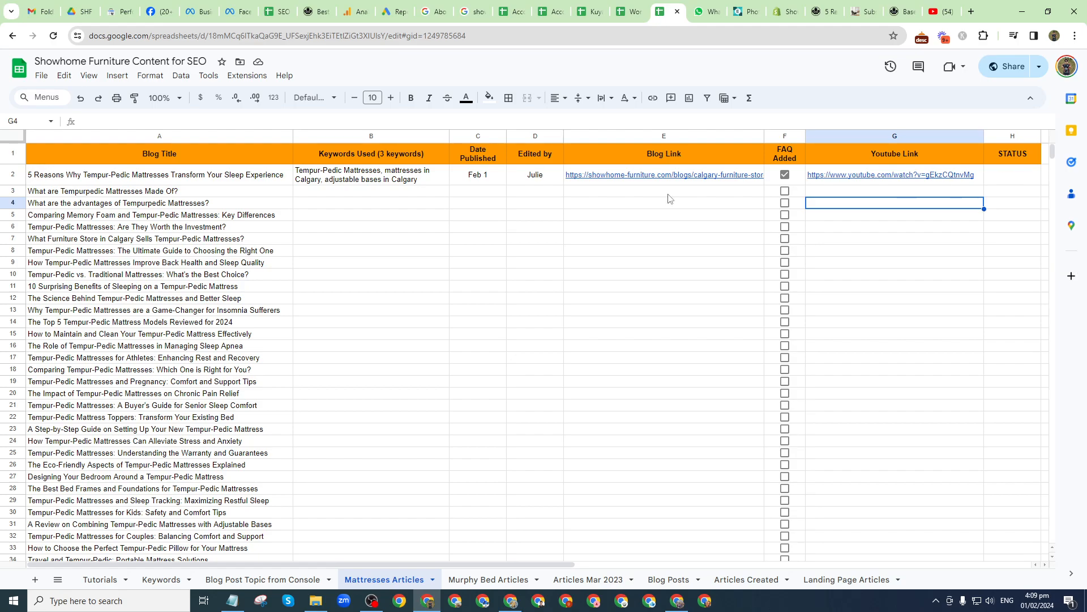
pyautogui.click(790, 12)
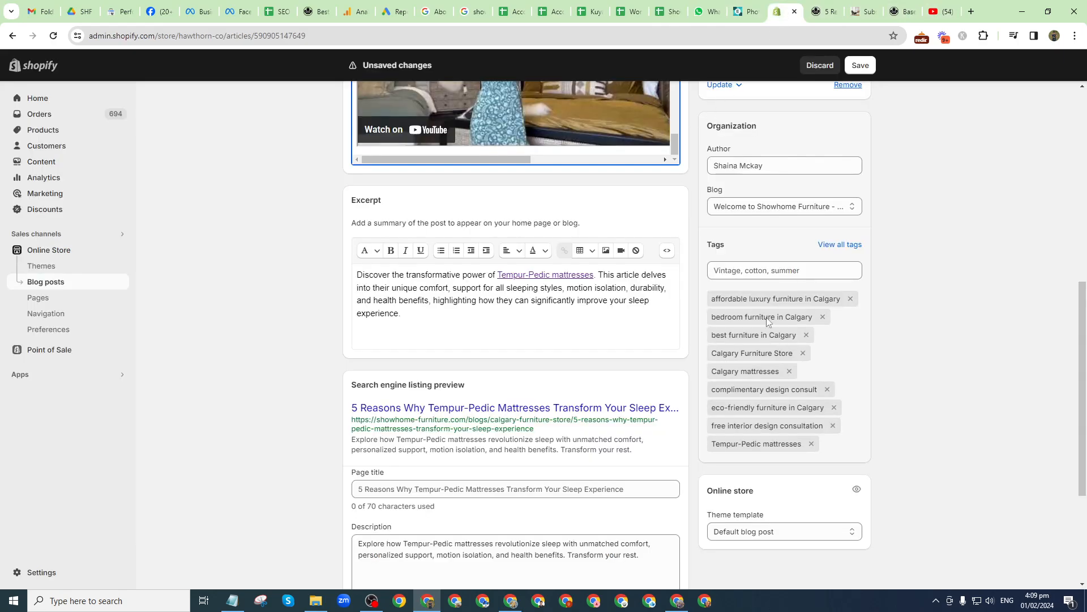
pyautogui.click(860, 66)
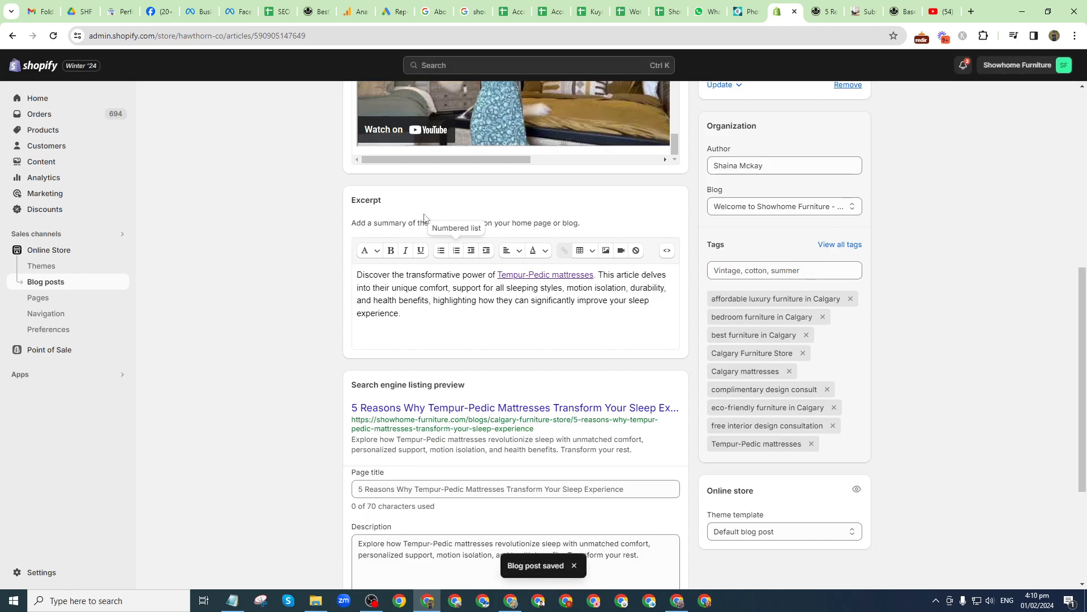
# - Examine the next blog title in the tracking sheet and the three updated ChatGPT commands on the Tutorials sheet
pyautogui.click(674, 14)
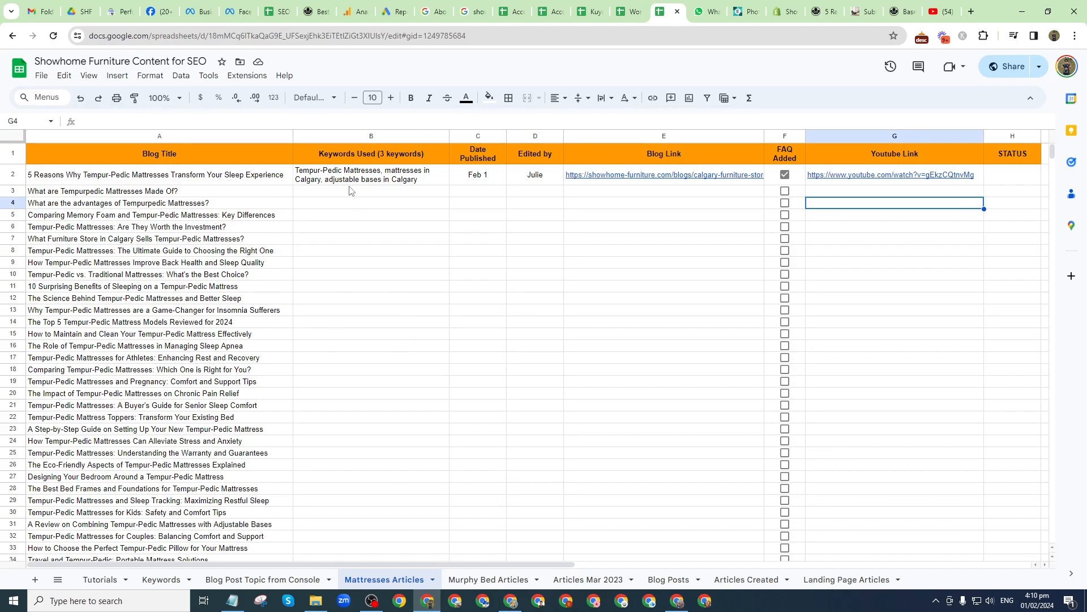
pyautogui.click(79, 193)
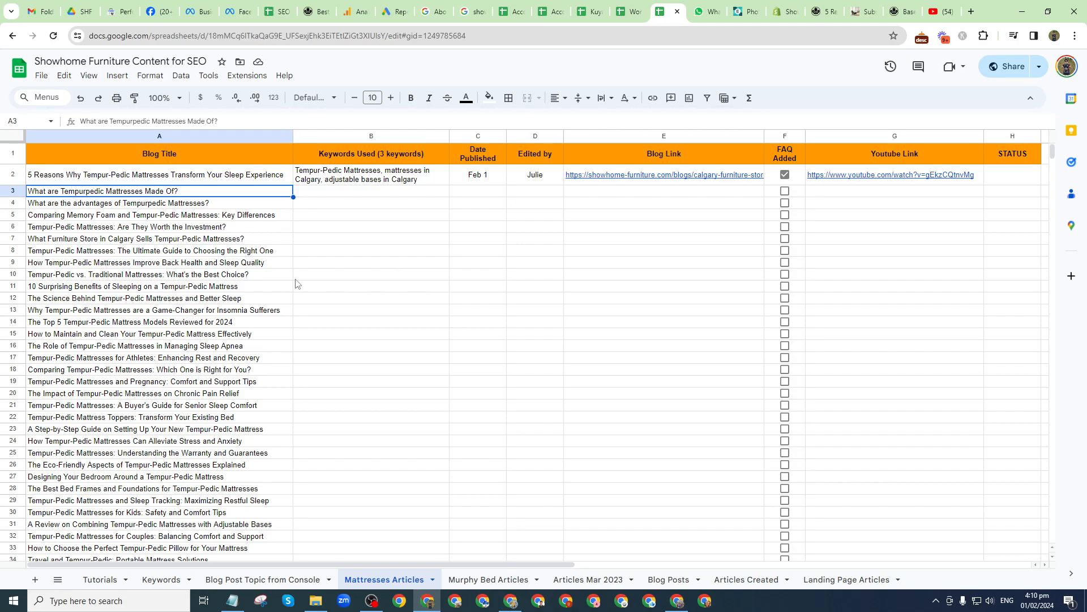
pyautogui.click(102, 580)
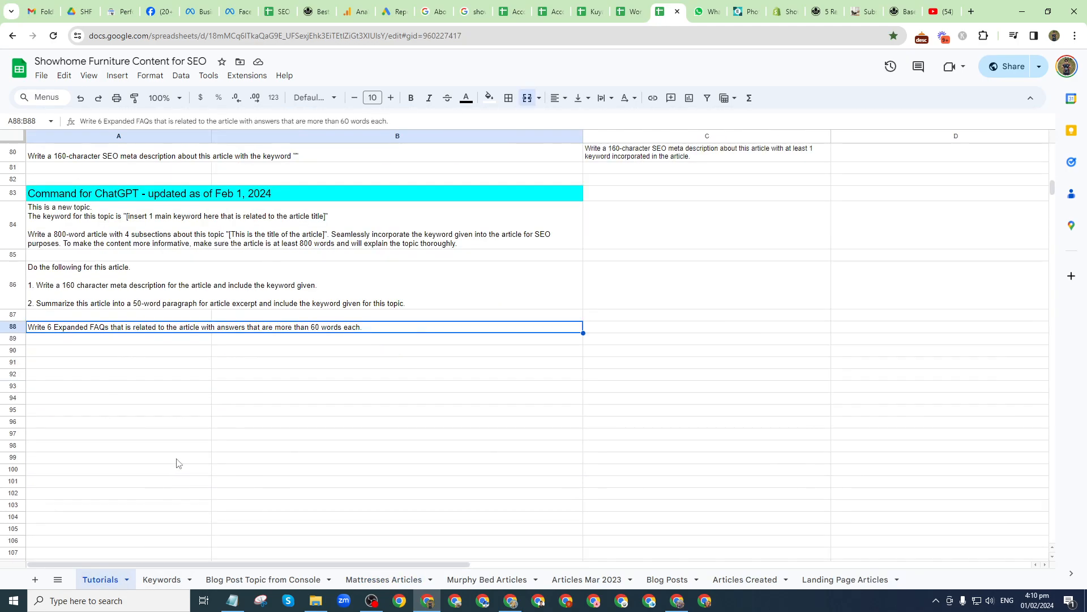
pyautogui.moveTo(128, 237); pyautogui.dragTo(124, 318)
pyautogui.click(116, 227)
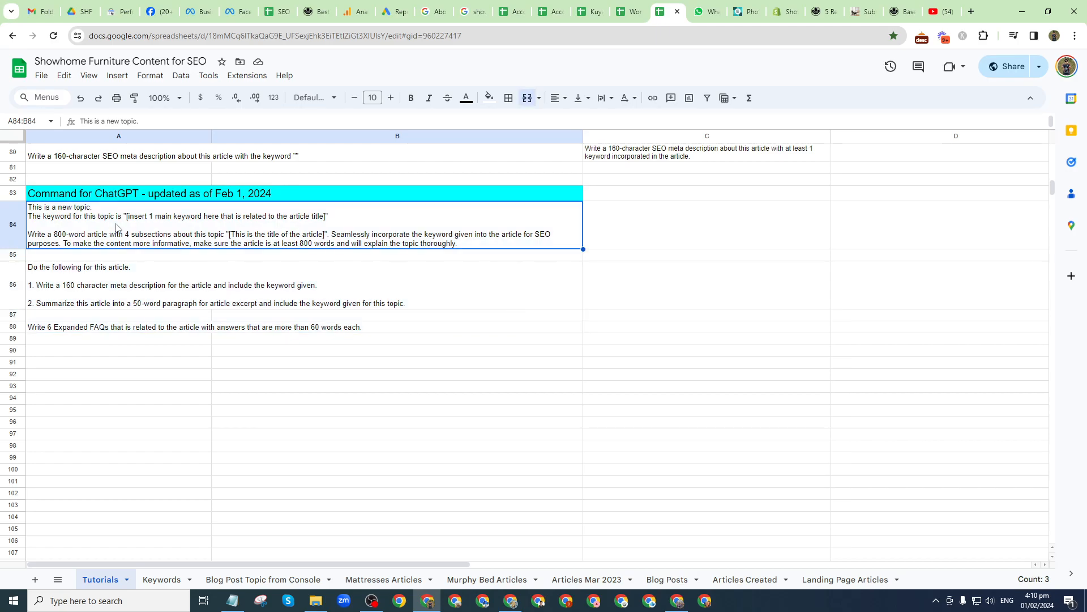
pyautogui.click(105, 294)
pyautogui.click(108, 328)
pyautogui.click(476, 424)
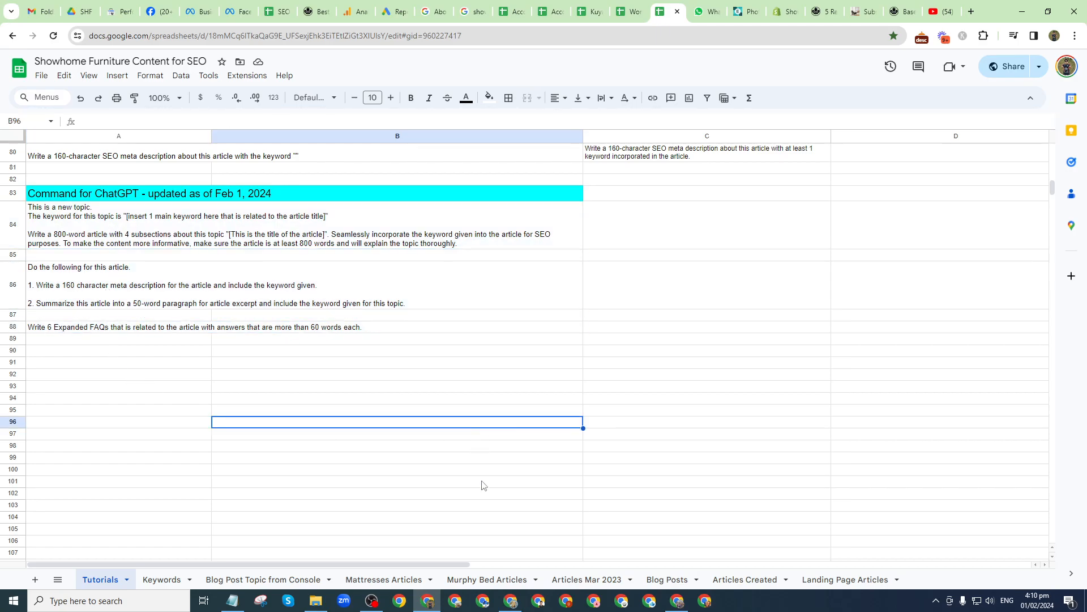
# - Review the Natural Content Writer chat in ChatGPT alongside the new-topic article command in the Tutorials sheet
pyautogui.click(511, 602)
pyautogui.click(731, 426)
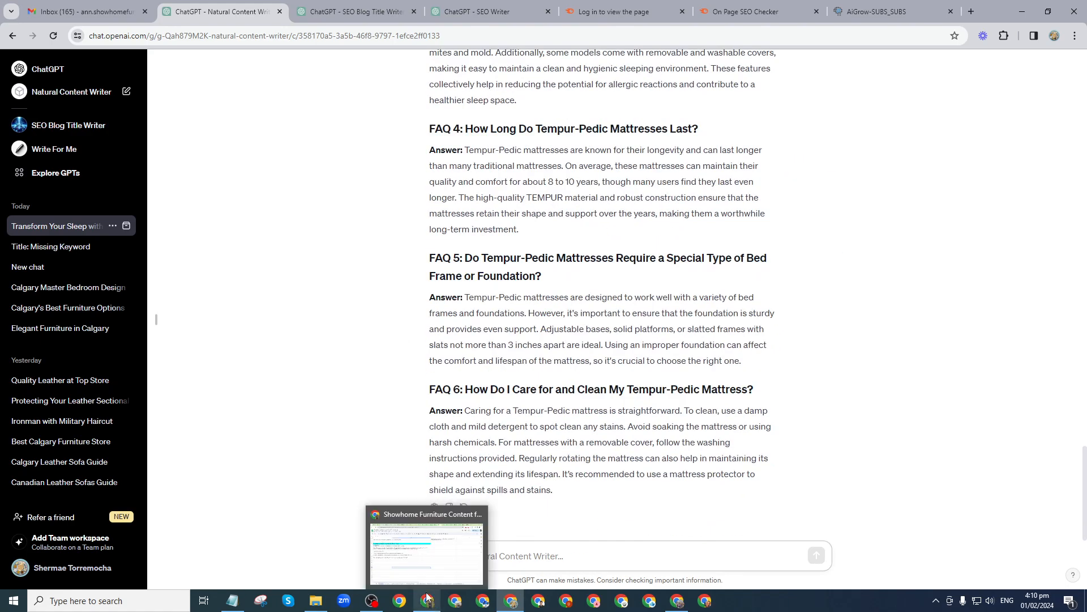
pyautogui.click(420, 567)
pyautogui.click(45, 220)
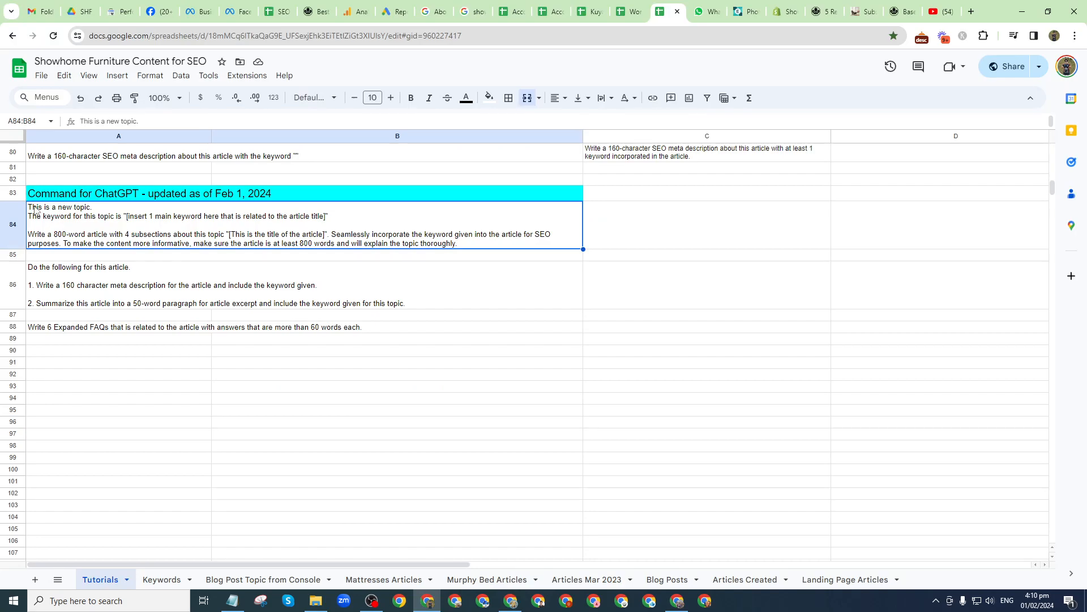
pyautogui.moveTo(522, 594)
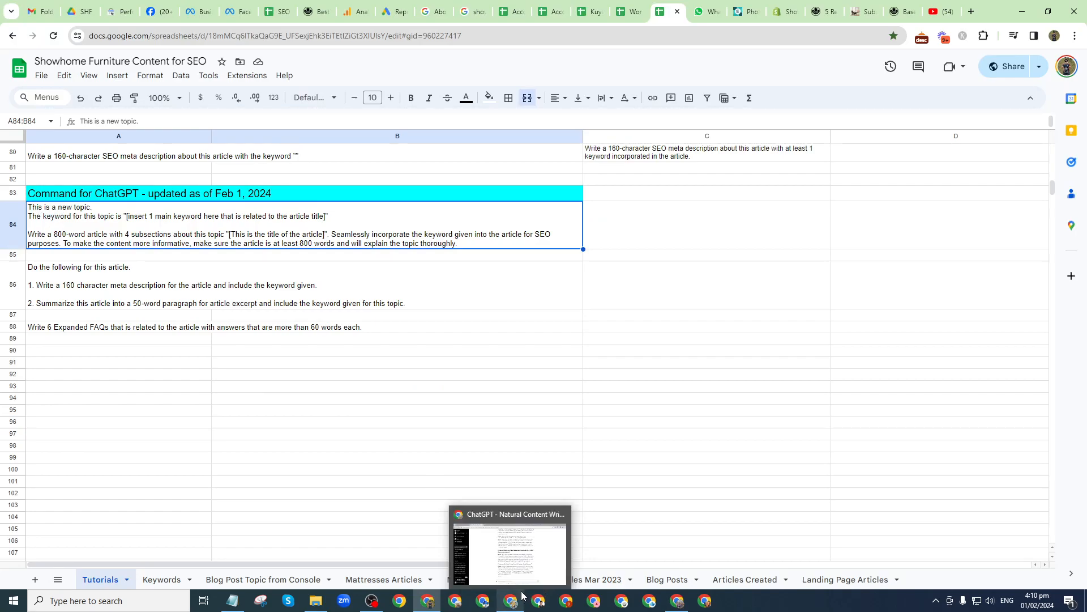
pyautogui.click(526, 573)
pyautogui.scroll(3, 496, 354)
pyautogui.scroll(-3, 504, 310)
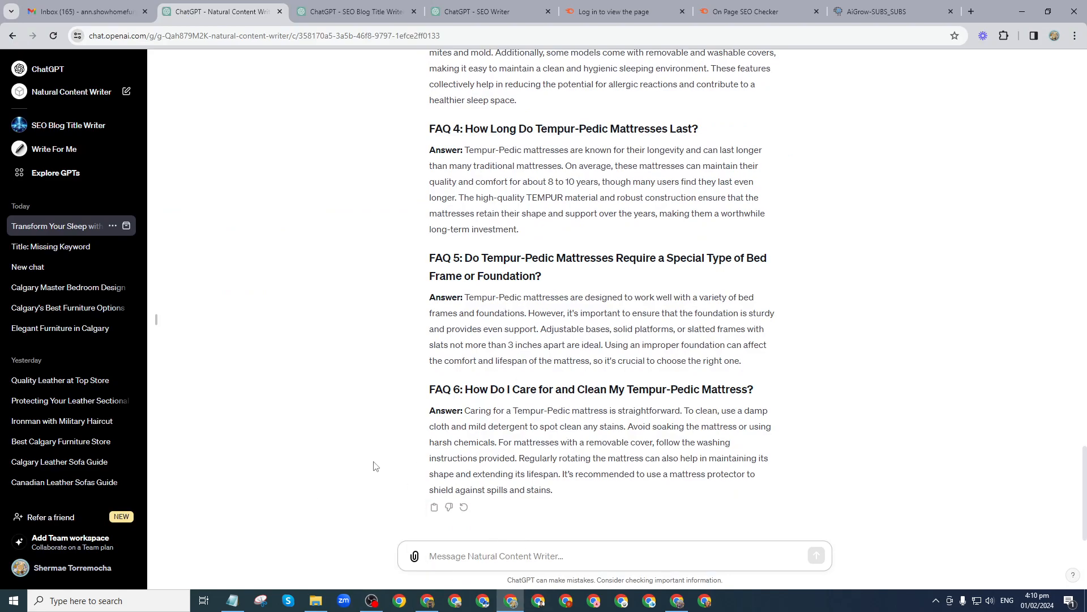
pyautogui.click(372, 597)
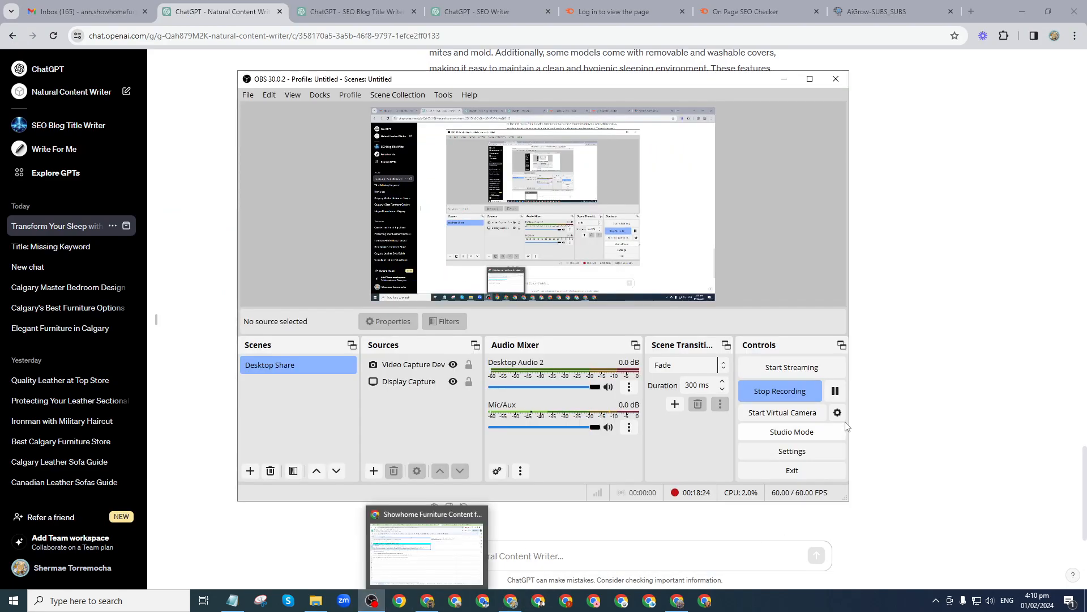